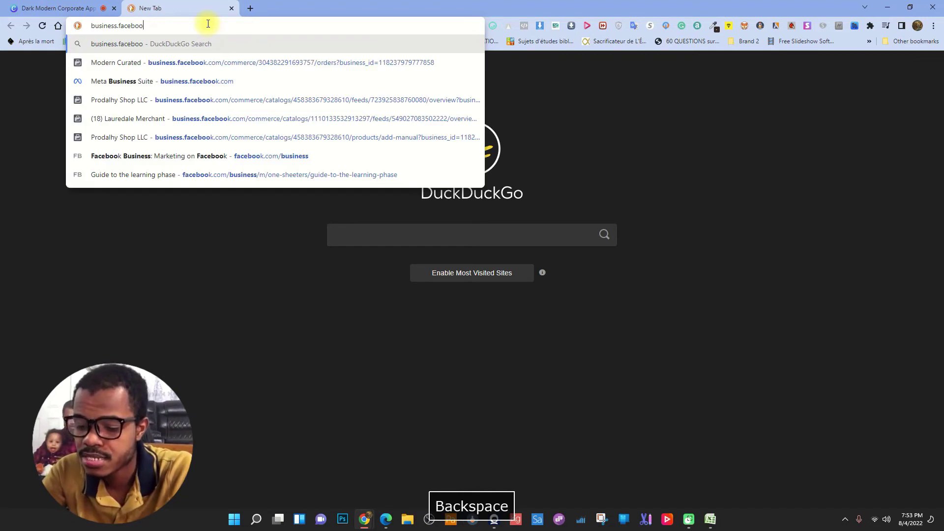
- Finish entering business.facebook.com in Chrome to load the Meta Business Suite home
text(k.com)
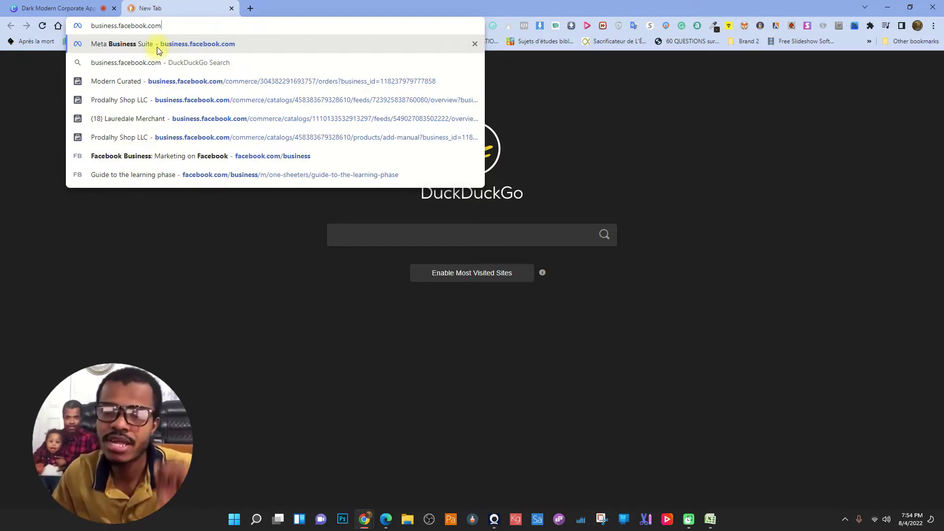
key(Return)
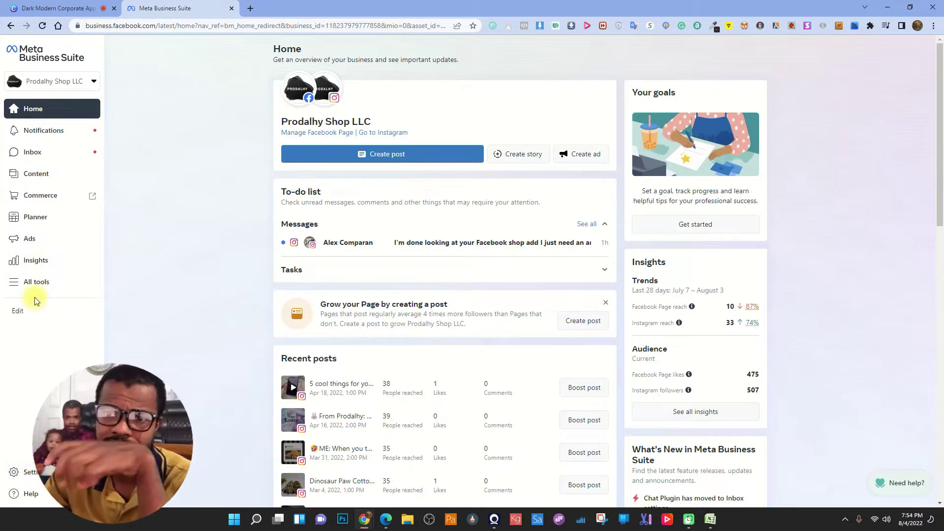
- Open Business Settings' Accounts > Pages list and its Add dropdown
click(22, 473)
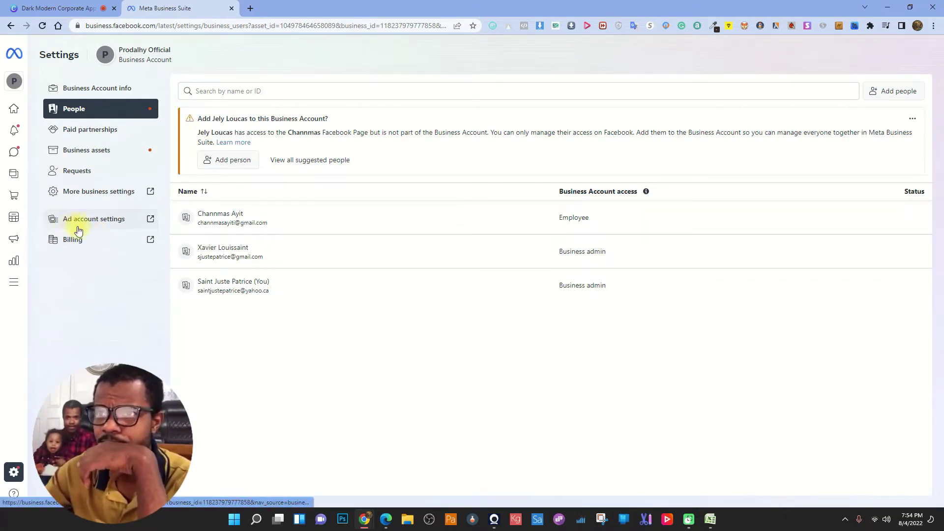
click(84, 196)
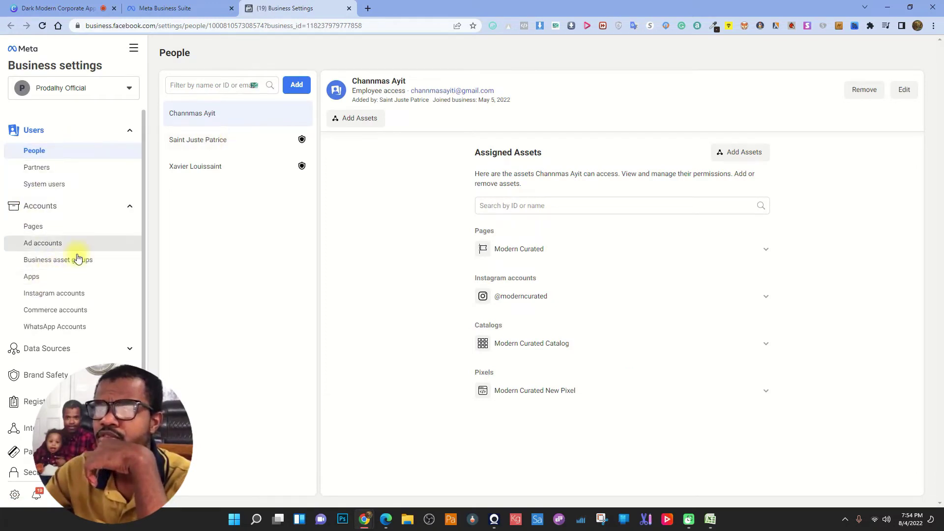
click(30, 227)
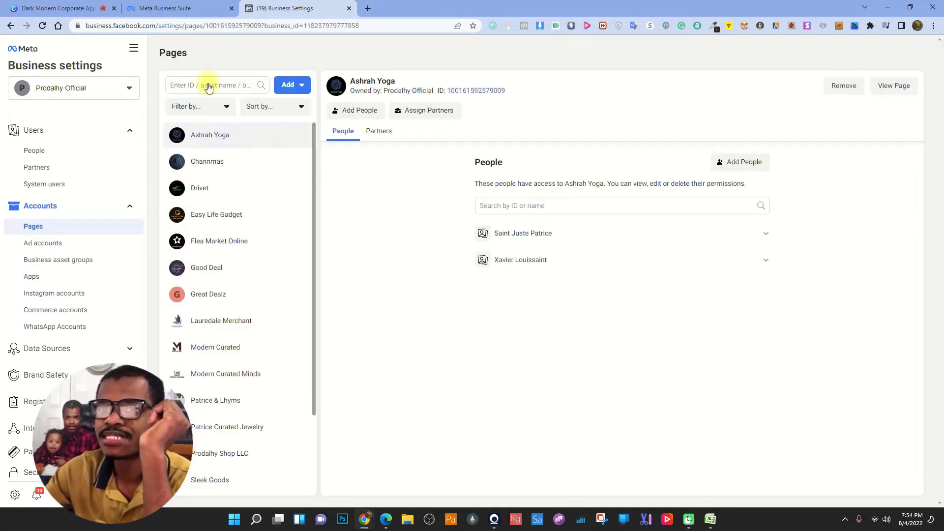
click(291, 87)
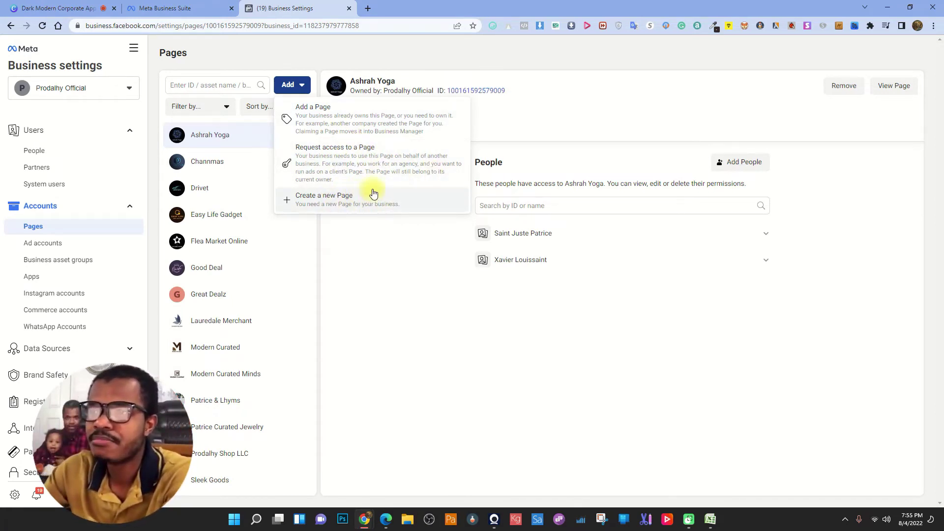
- Choose Create a new Page with the Local business or place type
click(353, 205)
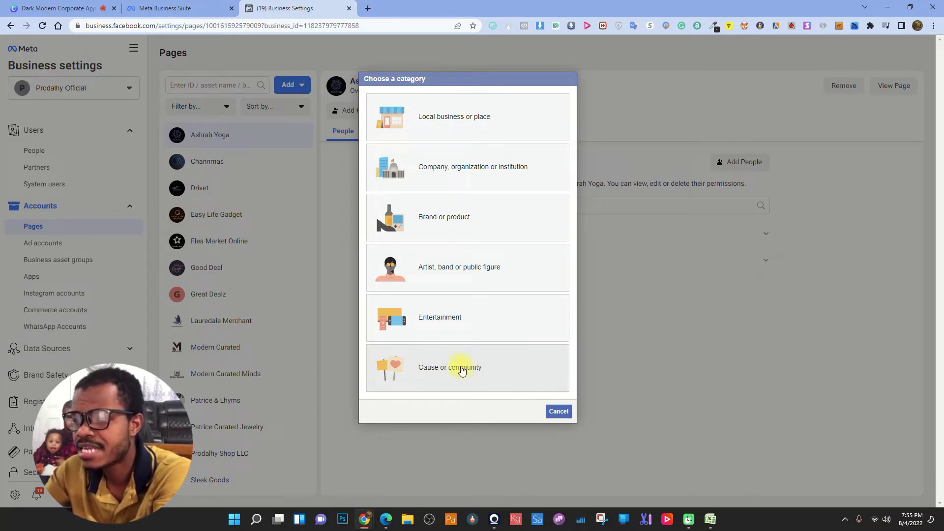
click(433, 123)
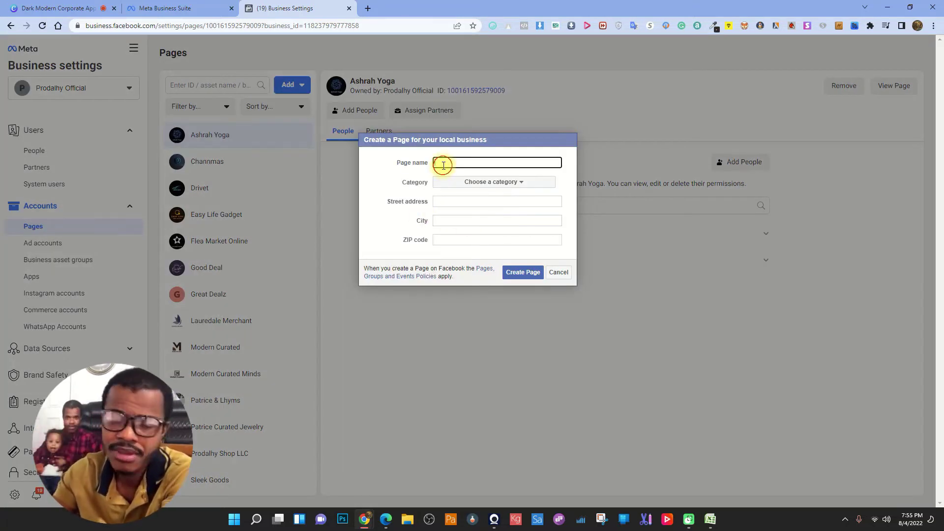
- Enter a page name and choose Shopping & retail as the category
text(P)
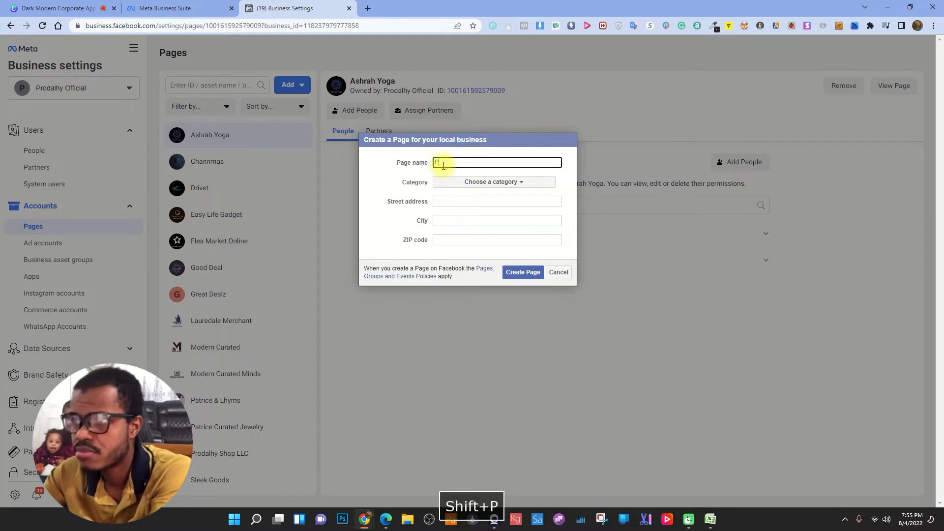
text(age name)
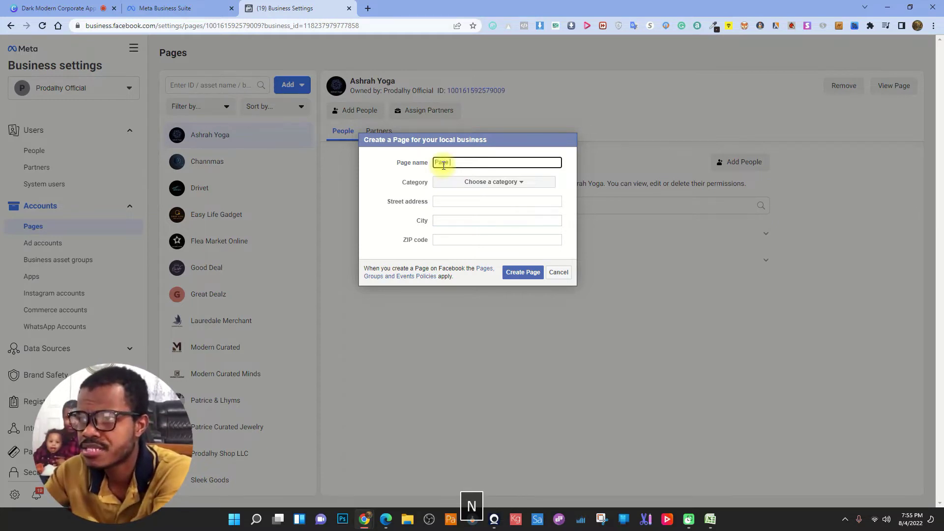
click(490, 182)
scroll(480, 208, down, 5)
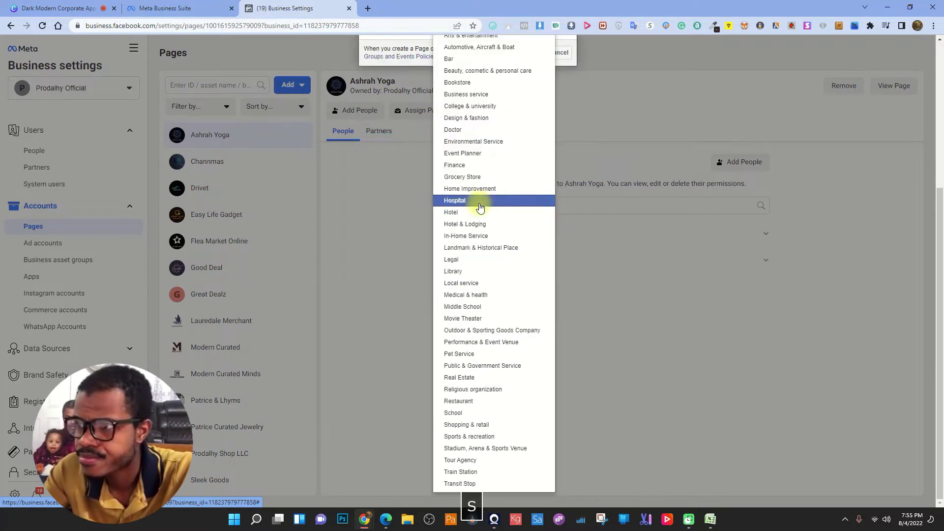
text(sho)
key(Return)
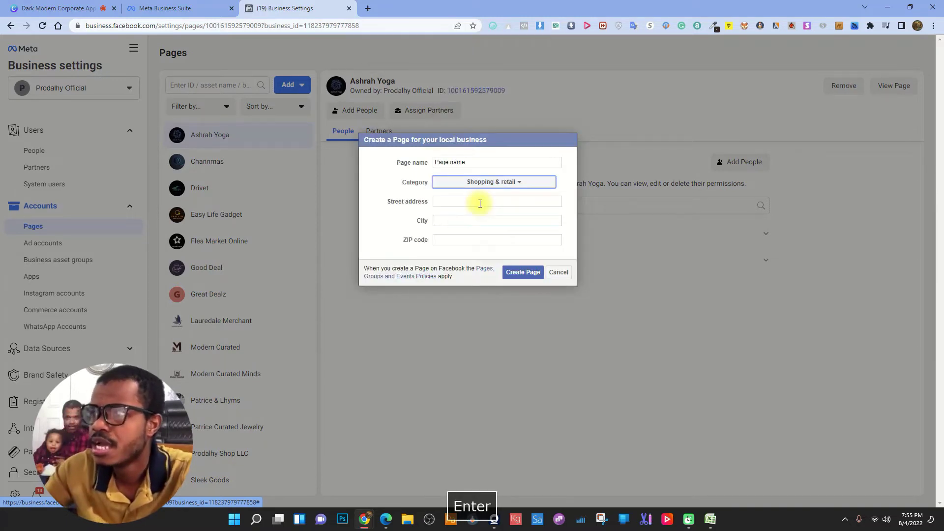
- Fill in the street, city and ZIP fields, try Create Page, then cancel the form
click(479, 203)
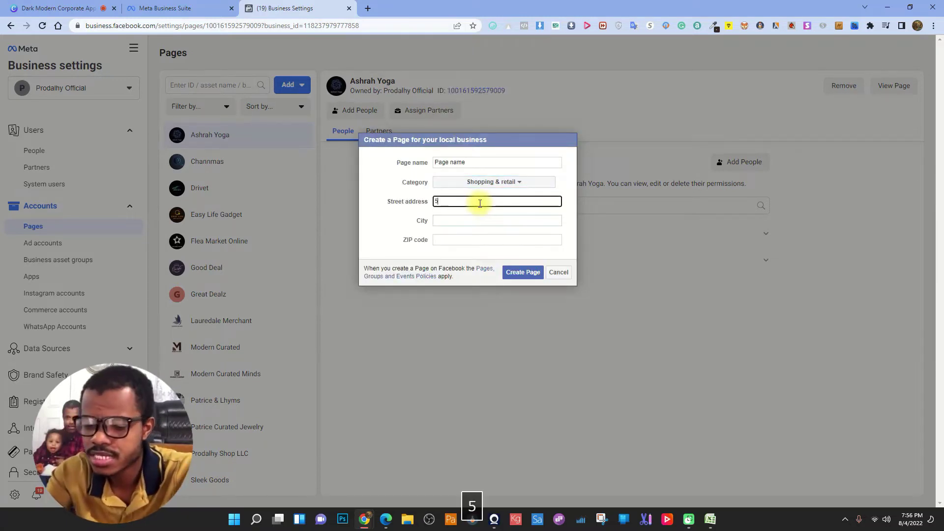
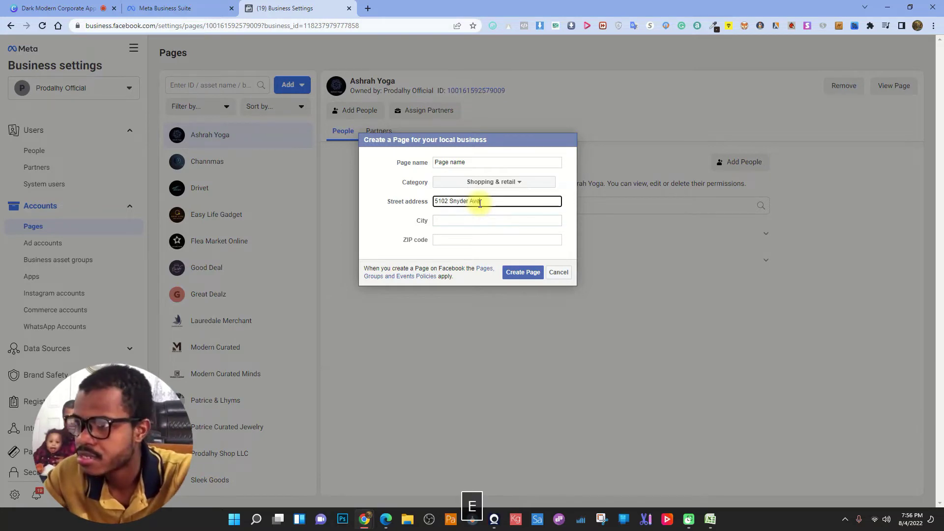
key(Tab)
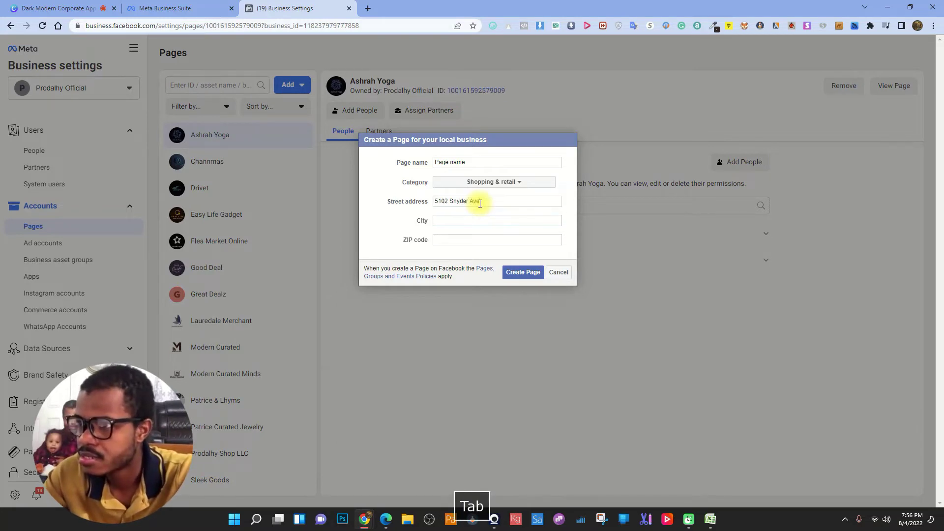
text(Brro)
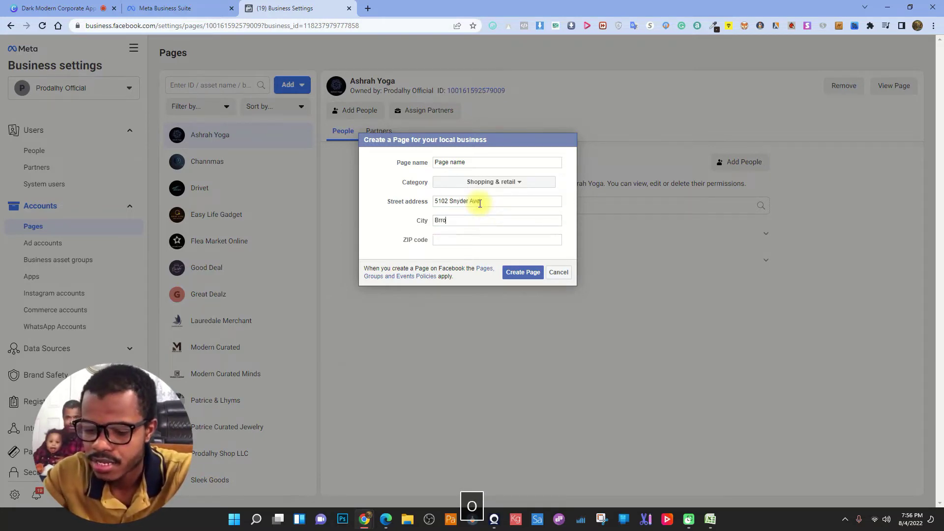
key(BackSpace)
text(ooklyn)
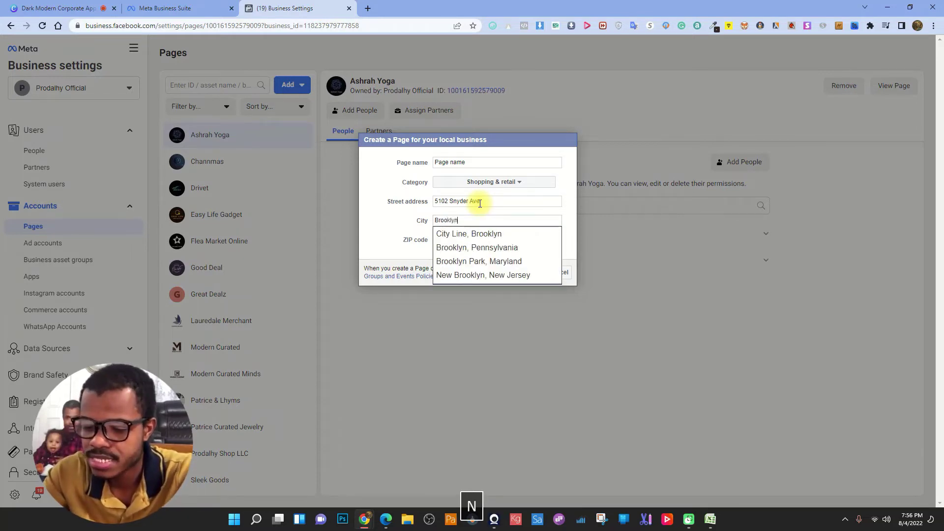
key(Tab)
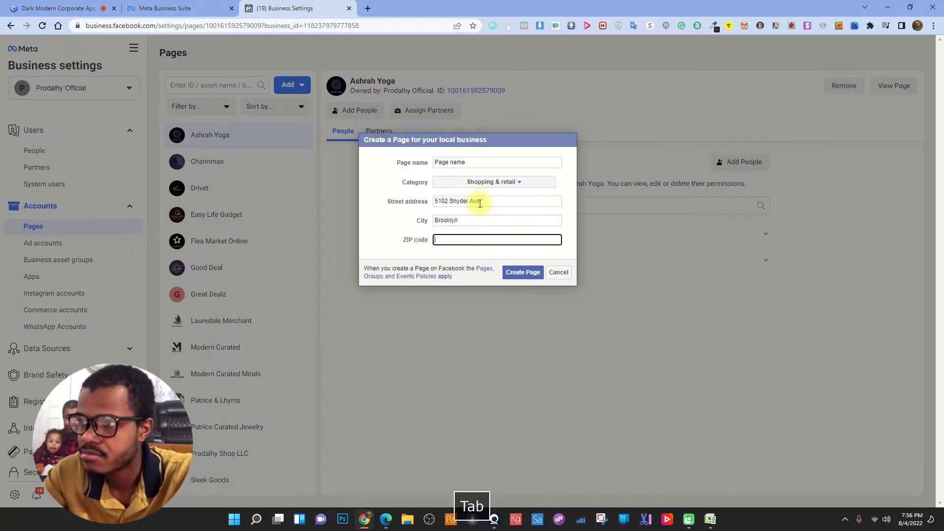
text(11203)
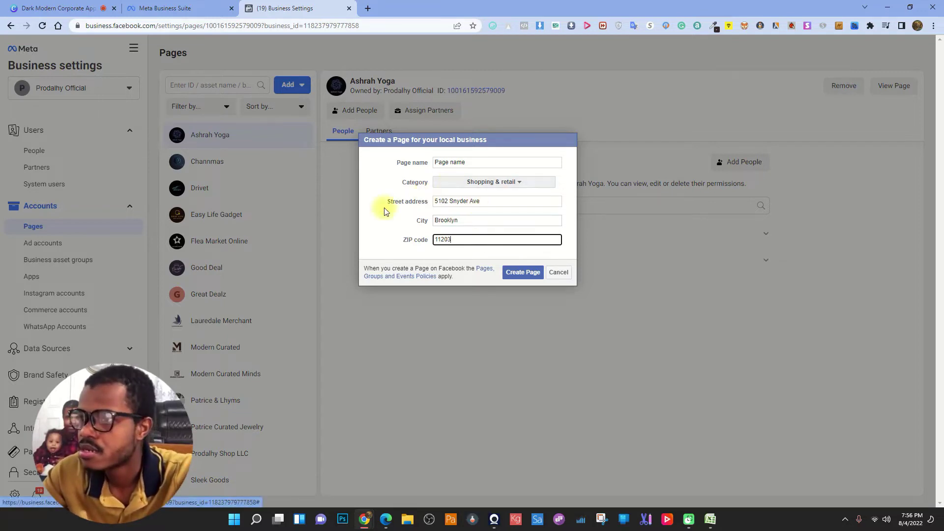
click(522, 272)
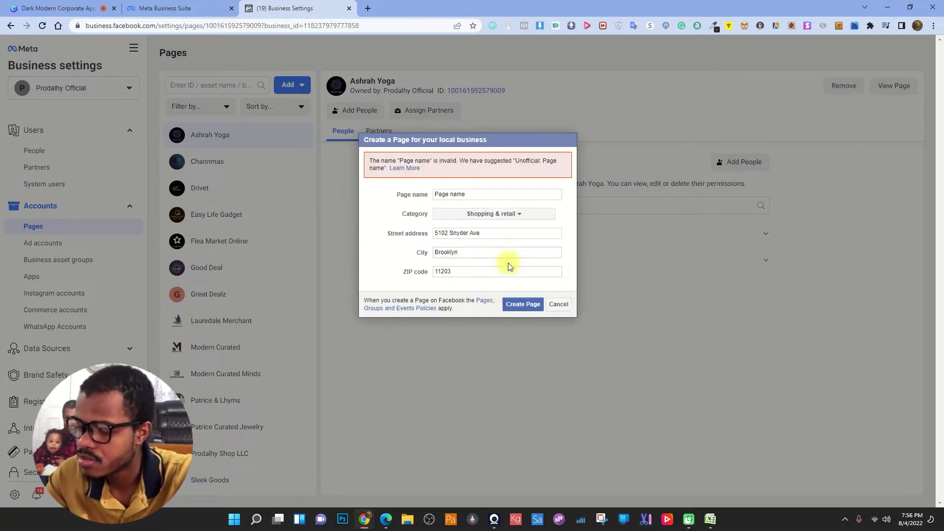
key(Escape)
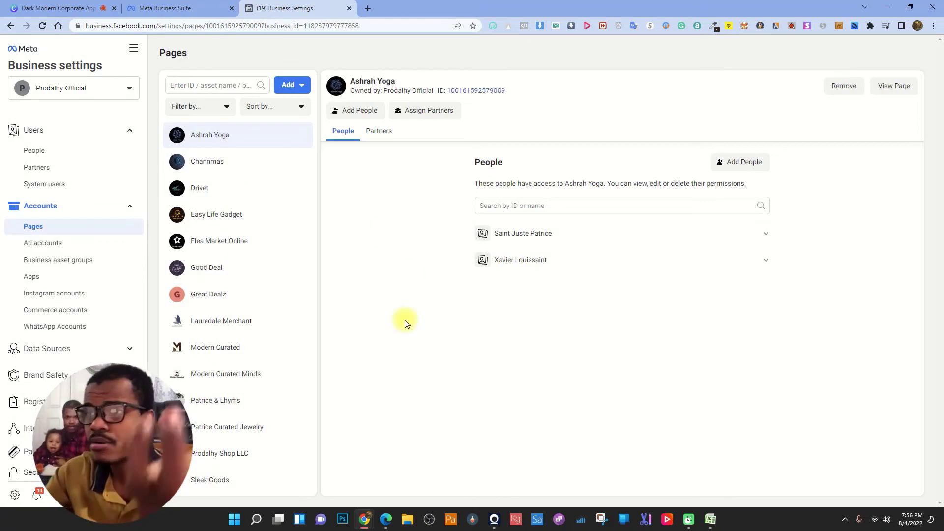
- Scroll through the Pages list from Ashrah Yoga to Valley Merchant
scroll(251, 310, down, 2)
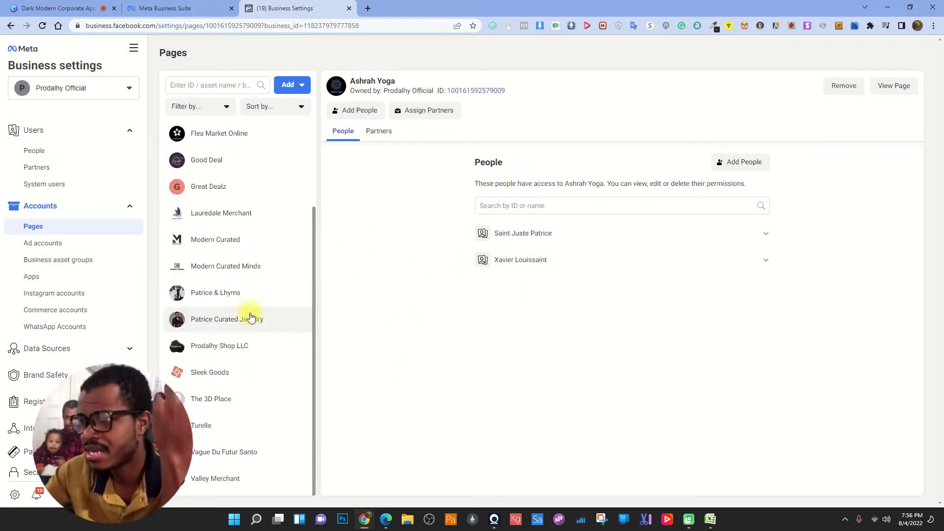
scroll(253, 305, up, 2)
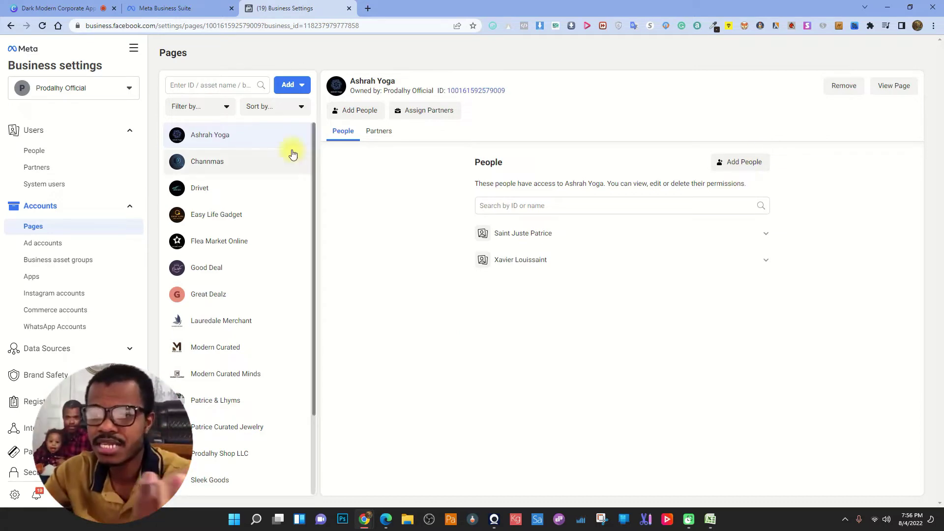
scroll(310, 265, down, 2)
scroll(260, 323, up, 2)
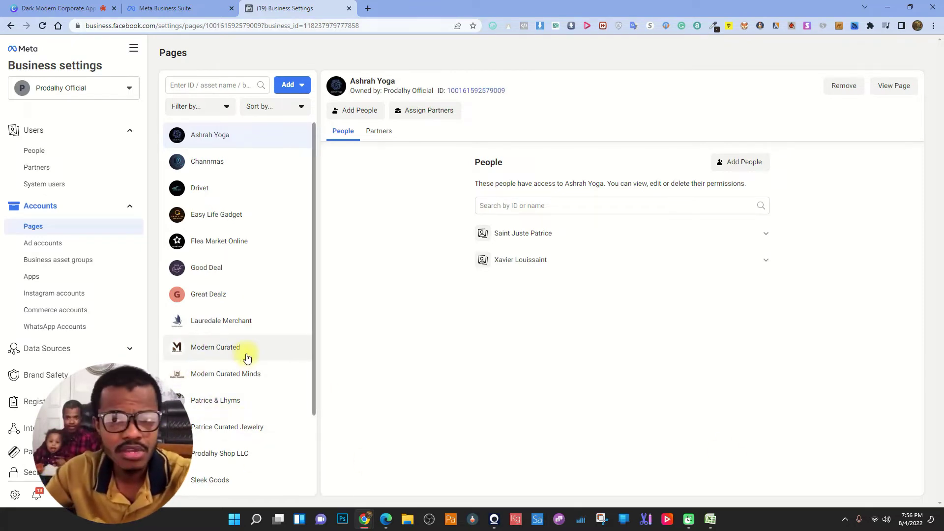
scroll(247, 358, down, 2)
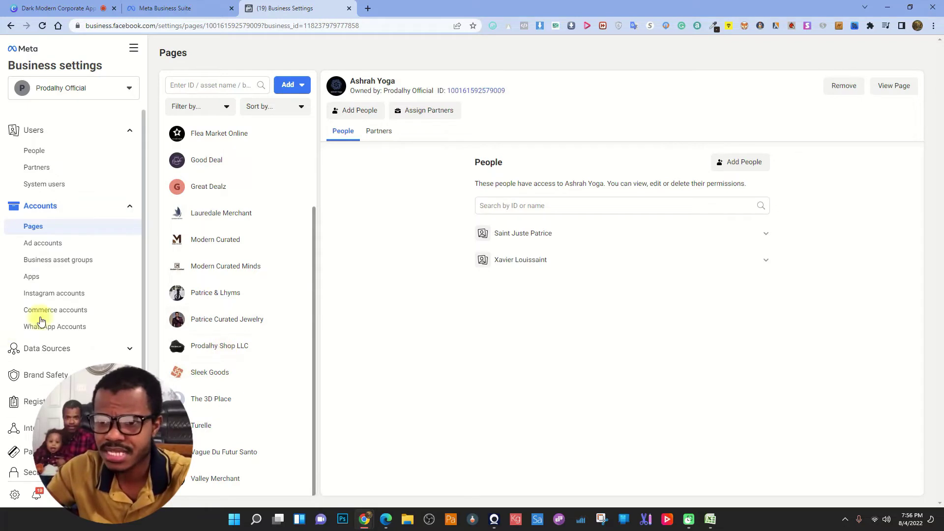
scroll(236, 320, up, 2)
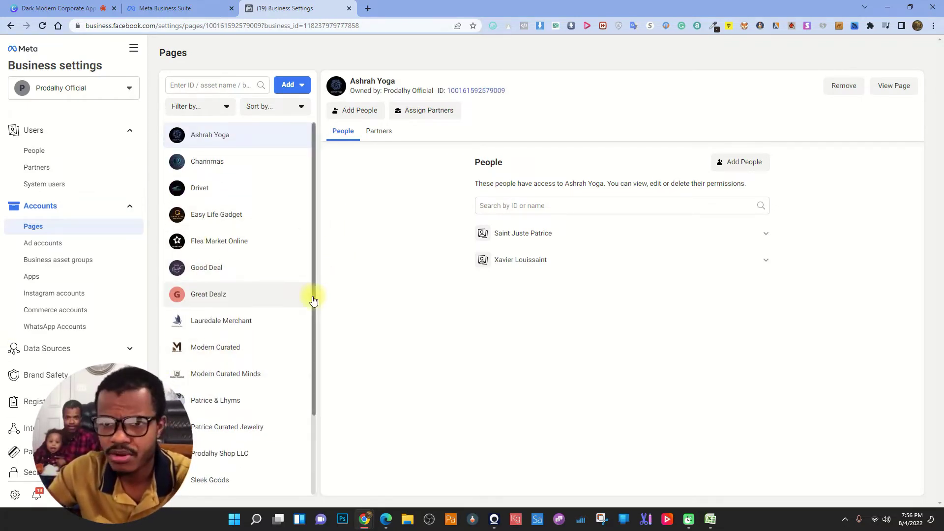
- Load facebook.com/pages in a fresh Chrome tab
click(369, 15)
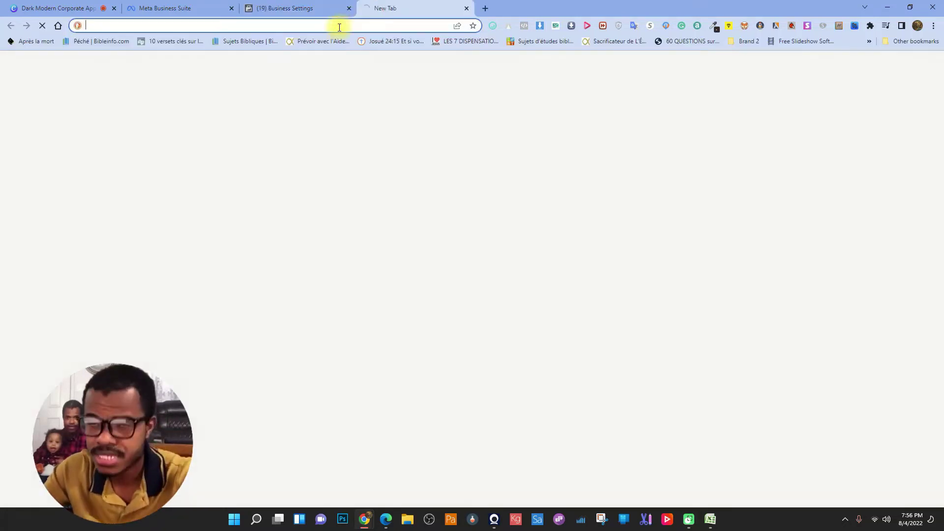
text(facebook.com)
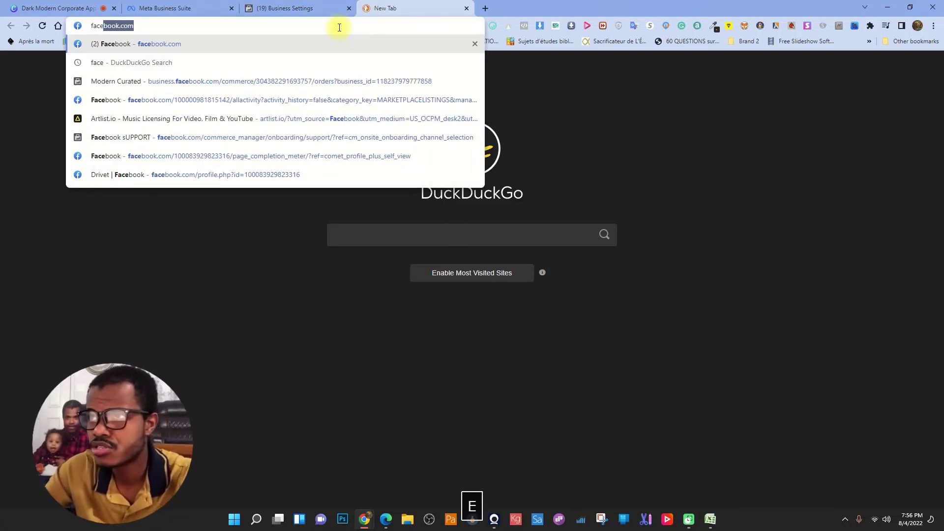
key(Return)
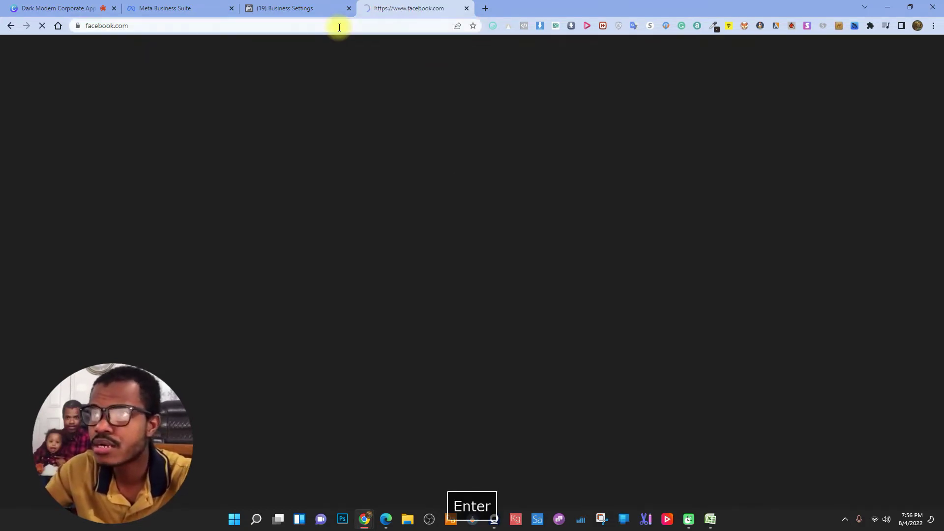
click(467, 8)
click(368, 9)
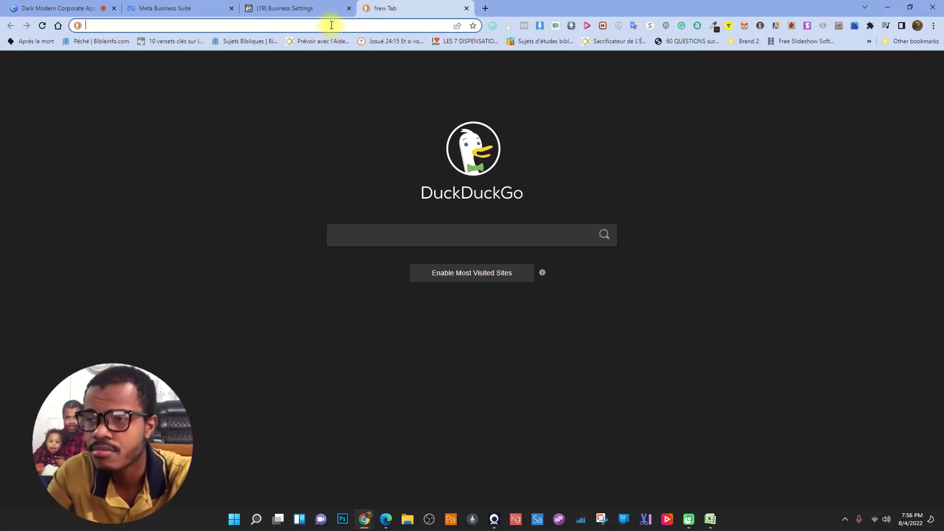
text(faceboo)
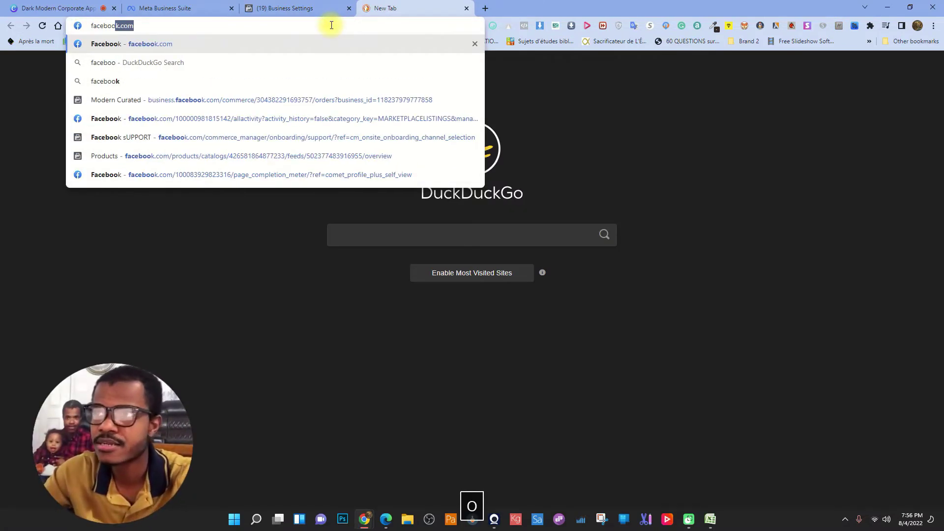
text(k.com/)
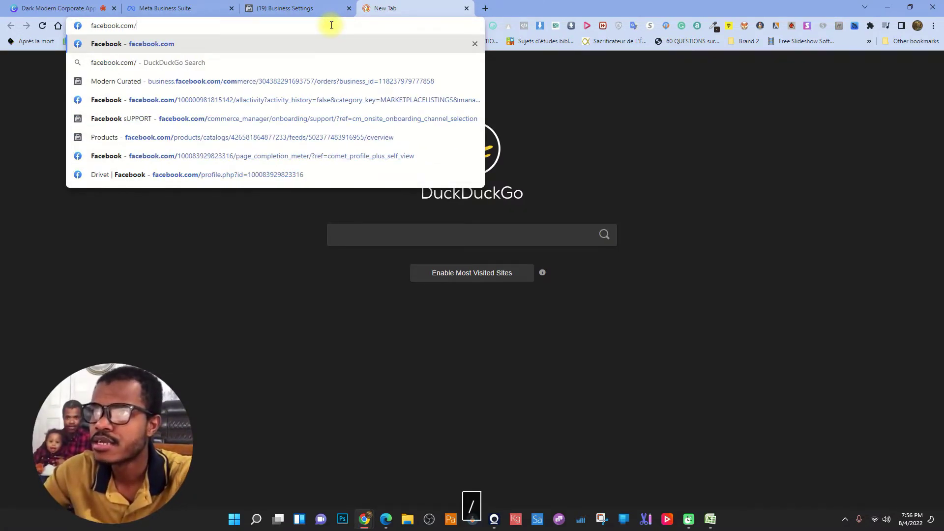
text(pages)
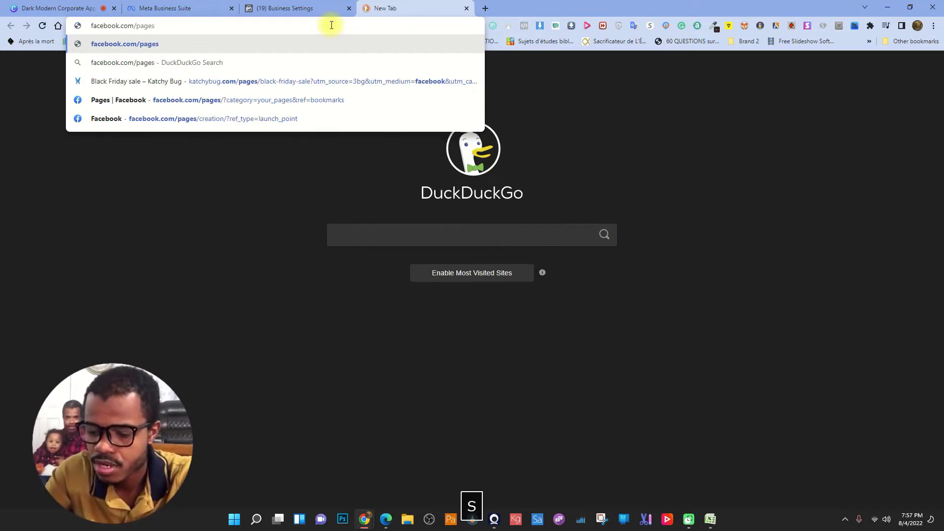
key(Return)
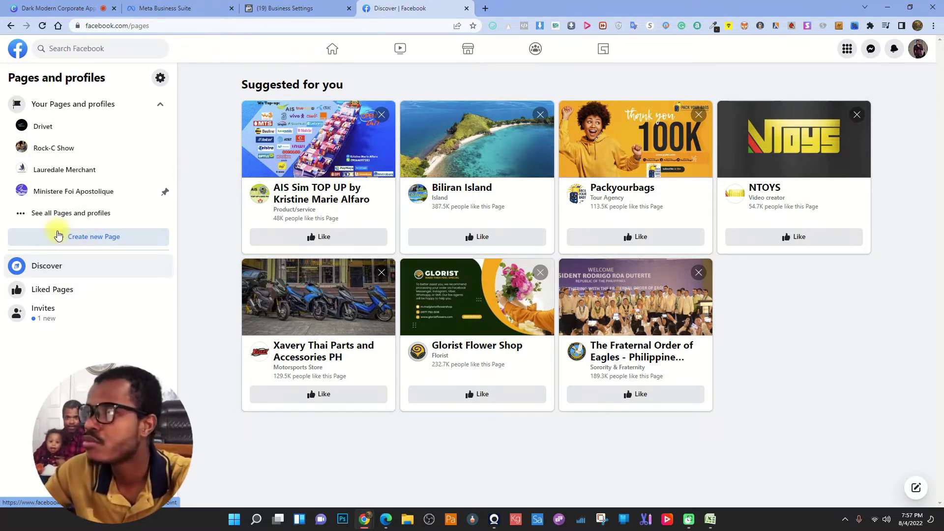
- Choose Create new Page from the Pages and profiles sidebar
click(79, 237)
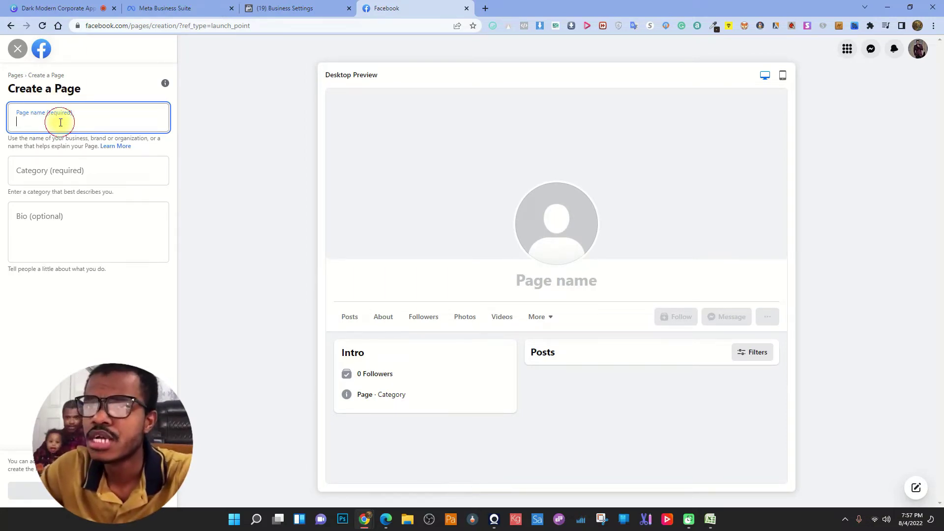
- Enter 'Patrice Boutique' as the new Page's name
text(P)
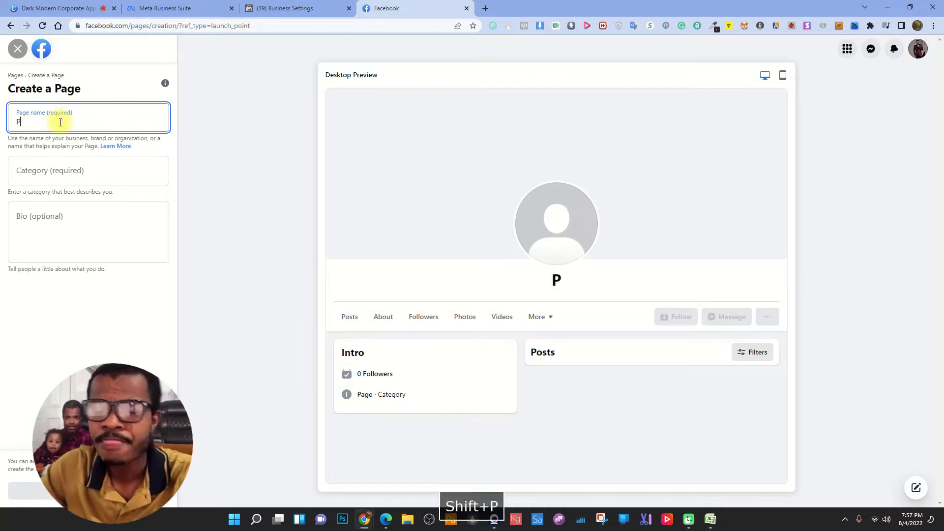
text(atric)
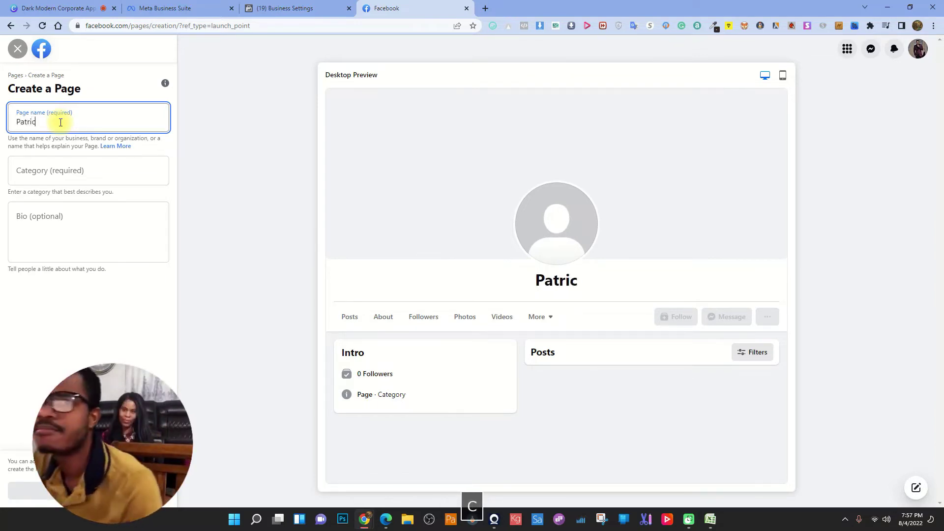
text(e Bou)
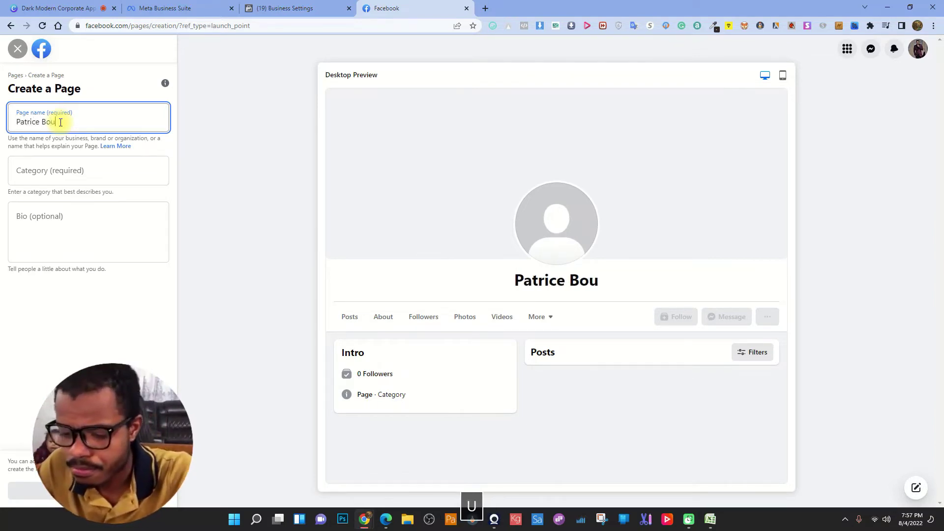
text(tiqu)
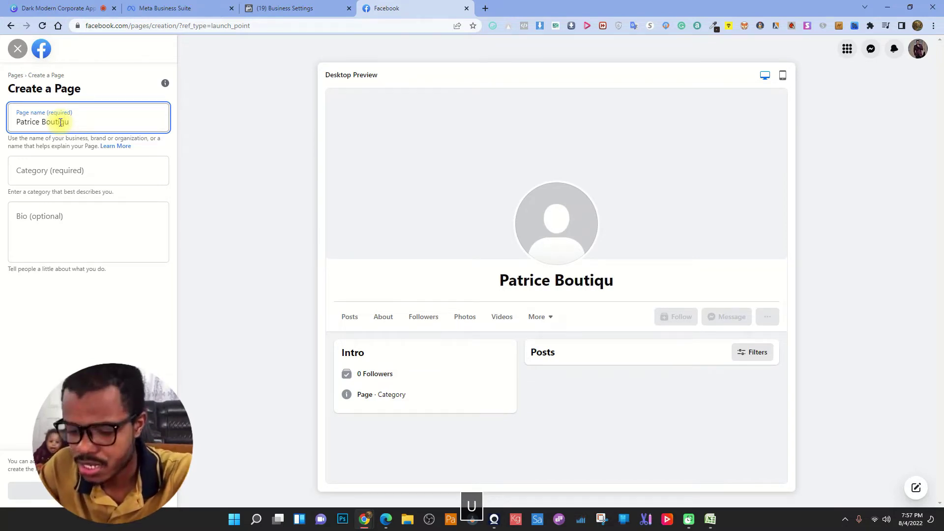
text(e)
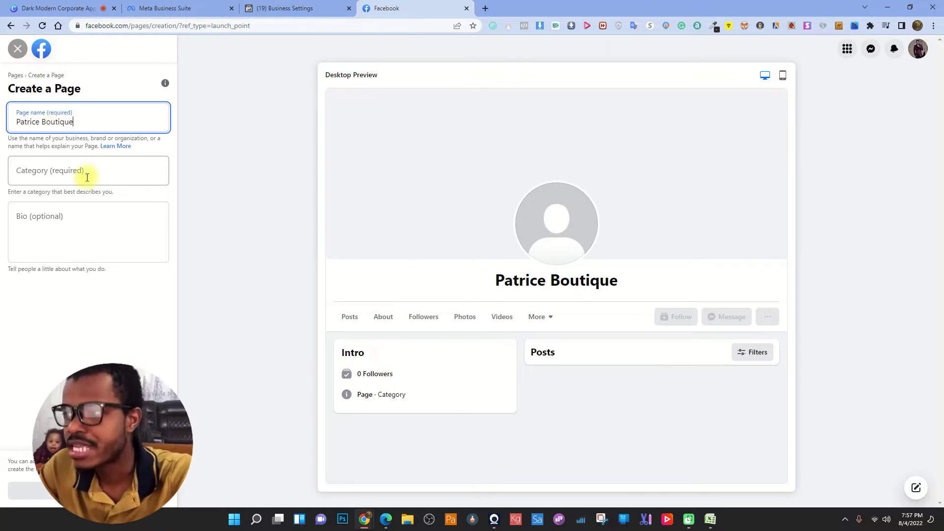
click(89, 175)
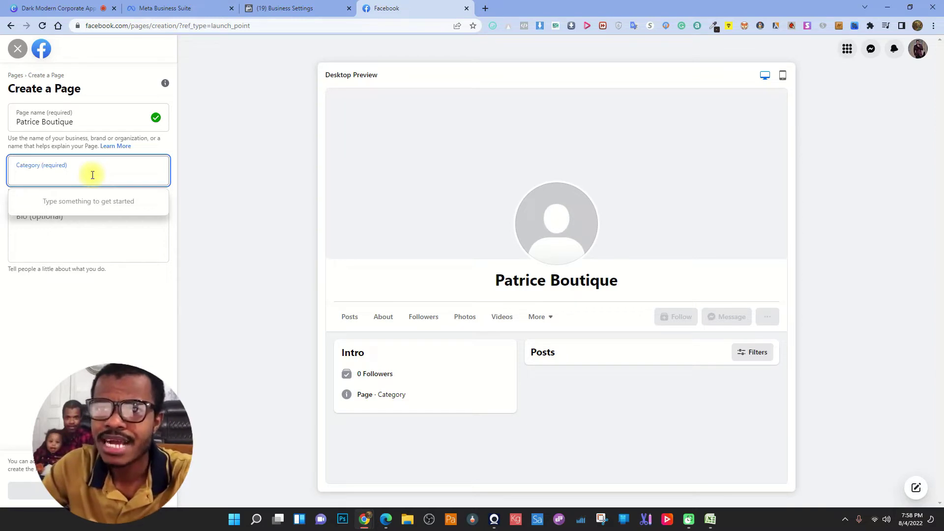
- Search the categories and pick Convenience Store for the Page
text(bag)
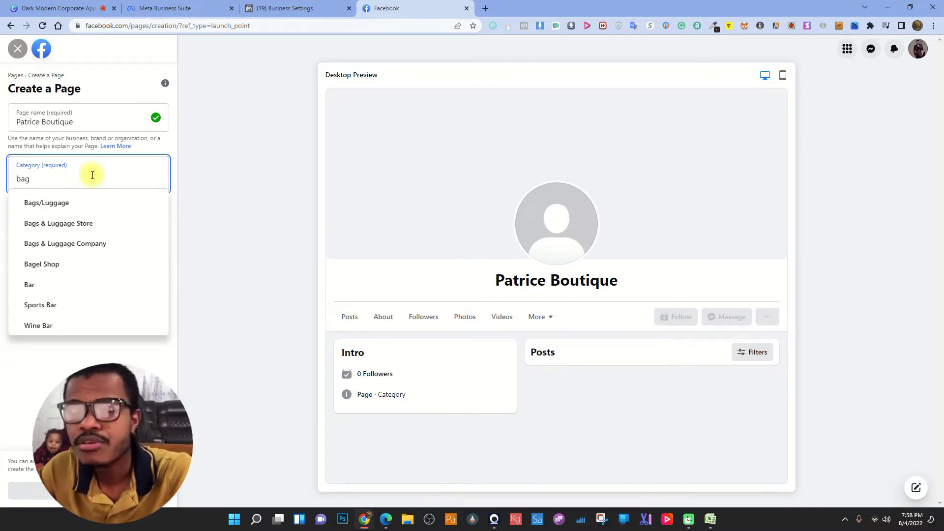
key(BackSpace)
key(BackSpace)
key(BackSpace)
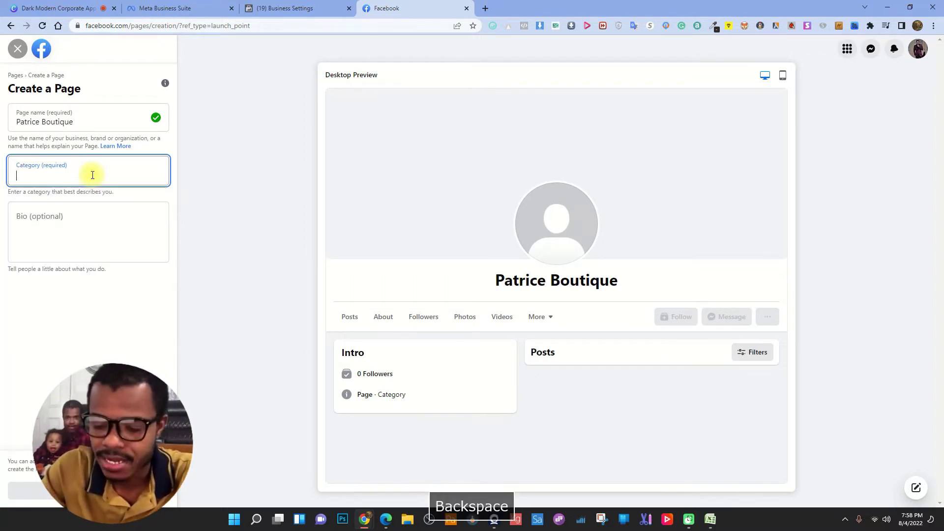
text(hair)
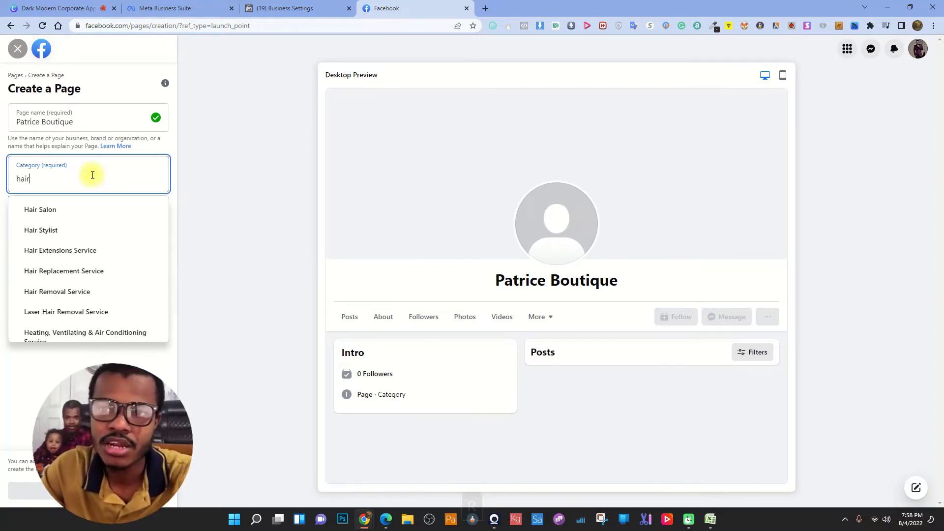
scroll(49, 250, down, 1)
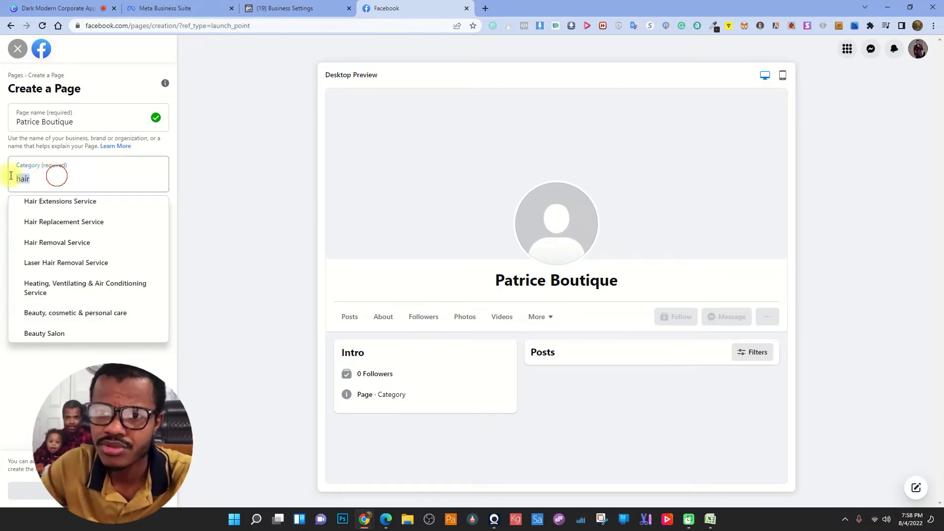
drag(57, 179, 12, 179)
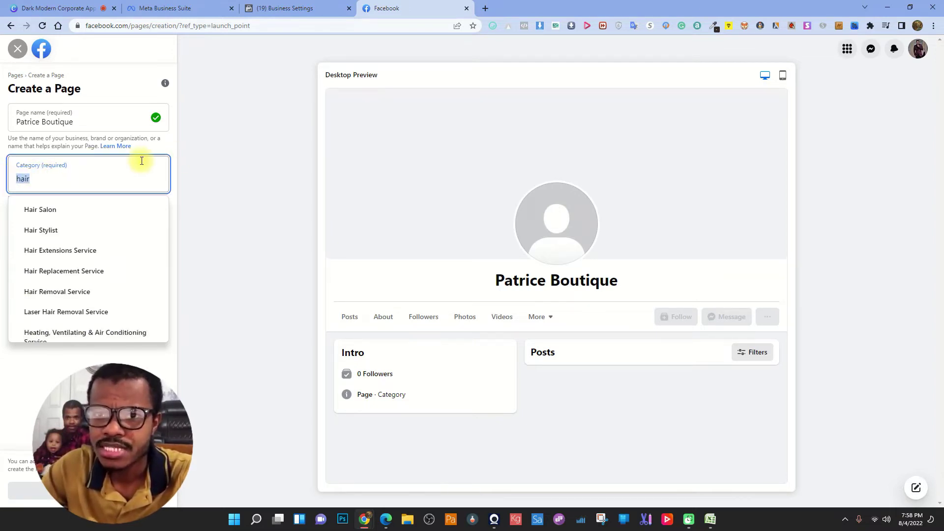
text(gene)
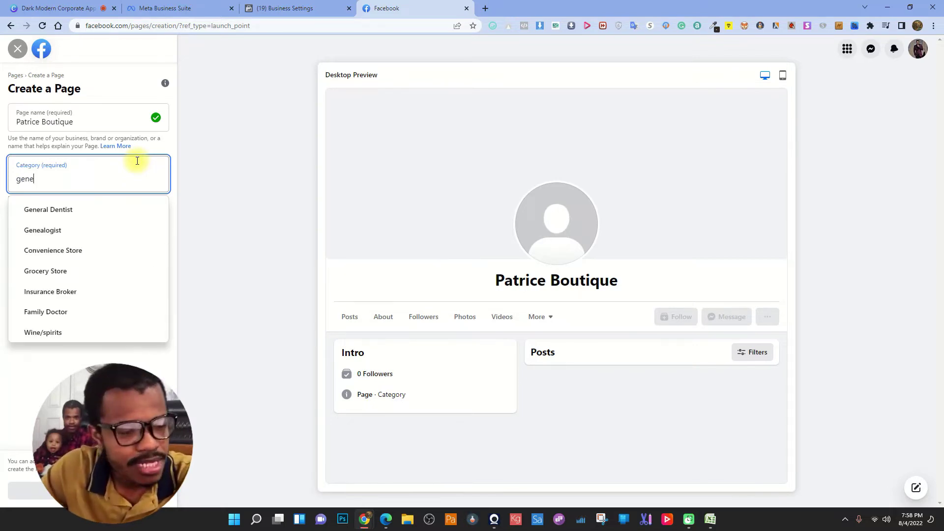
click(73, 251)
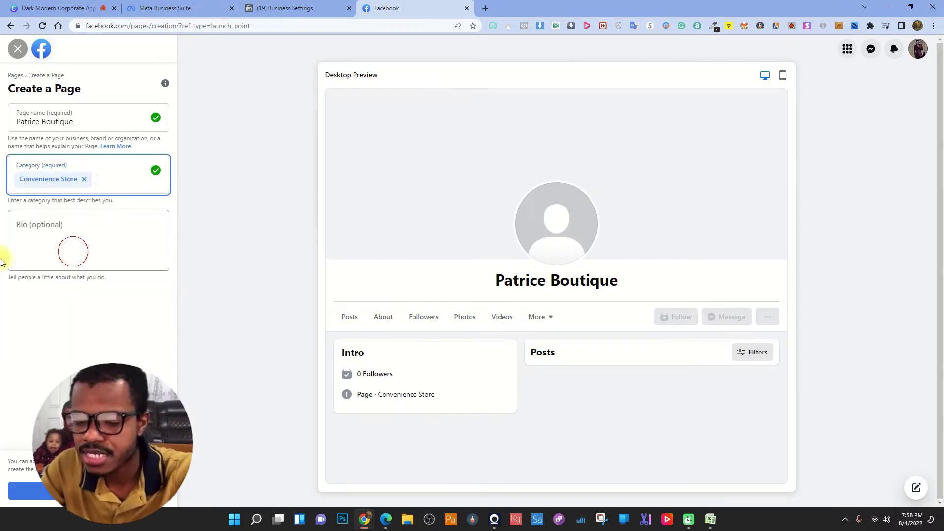
- Add Bags/Luggage as a second category, then remove it again
click(83, 226)
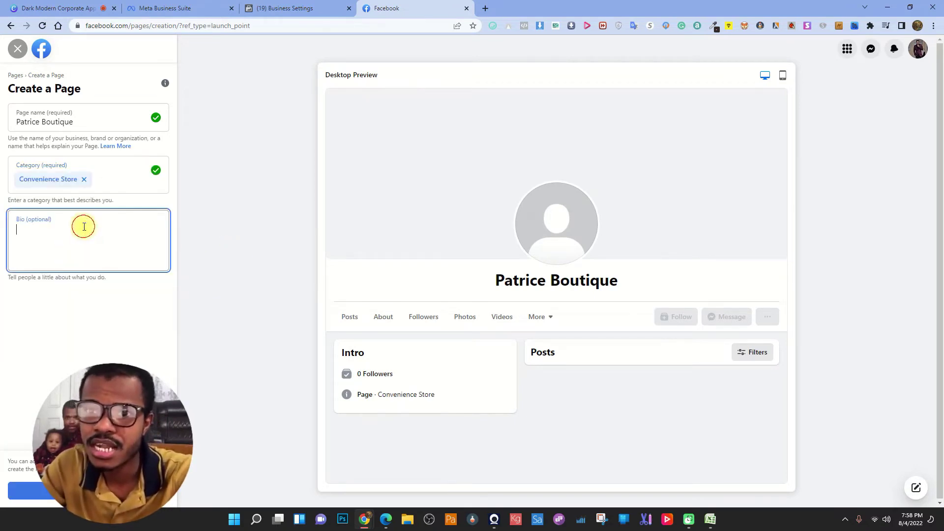
click(107, 187)
text(gam)
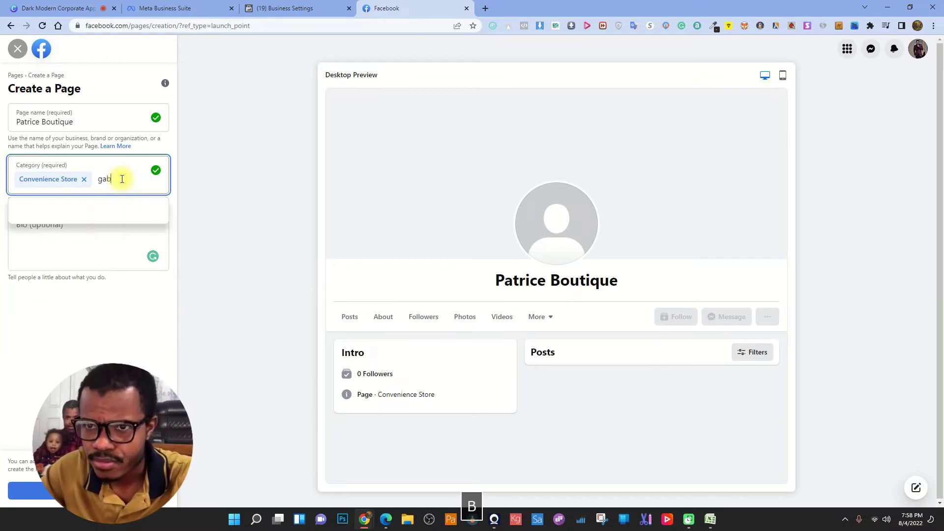
key(BackSpace)
key(BackSpace)
key(BackSpace)
text(bag)
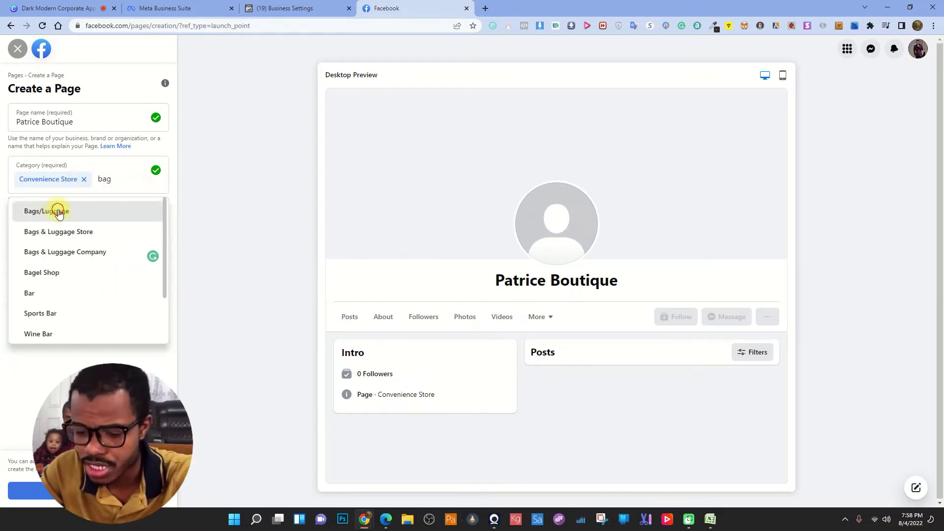
click(58, 211)
click(70, 199)
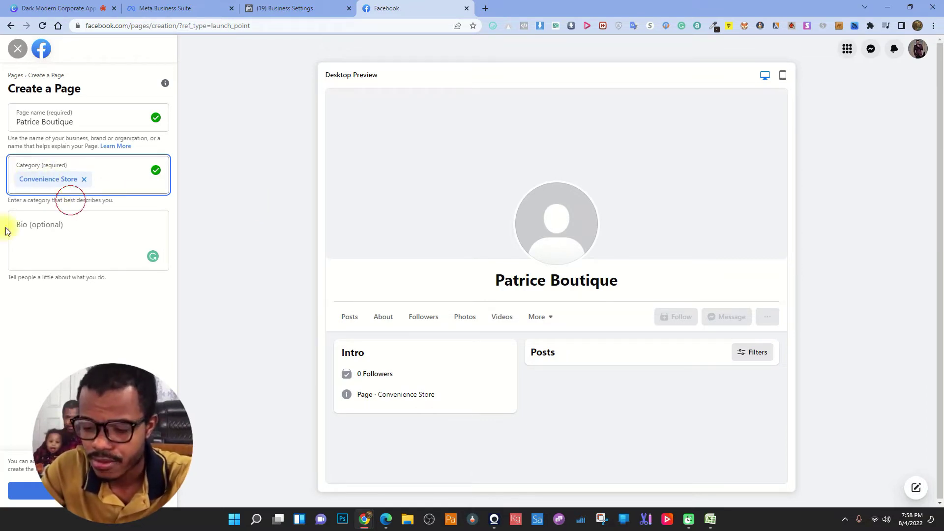
- Write the bio 'This is Patrice Boutique, we offer a wide range of good quality goods…', trimming the unfinished ending
click(117, 231)
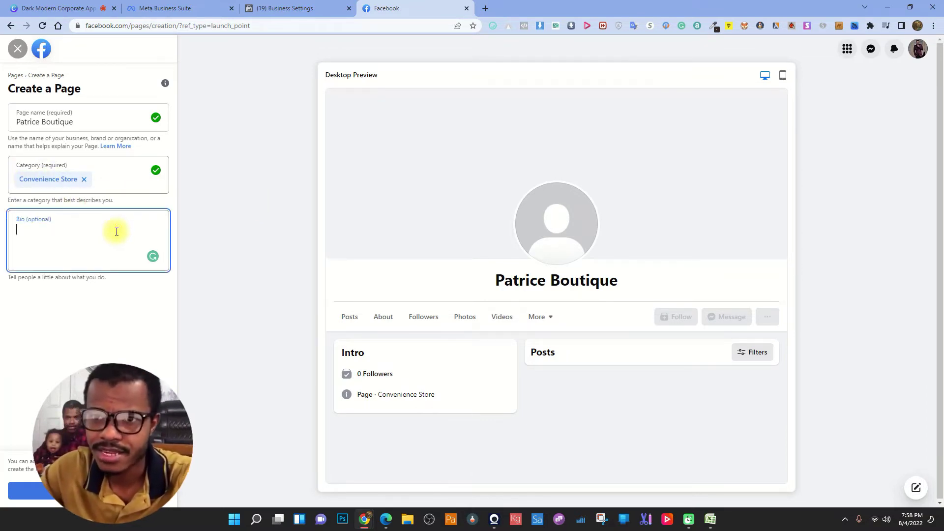
text(This)
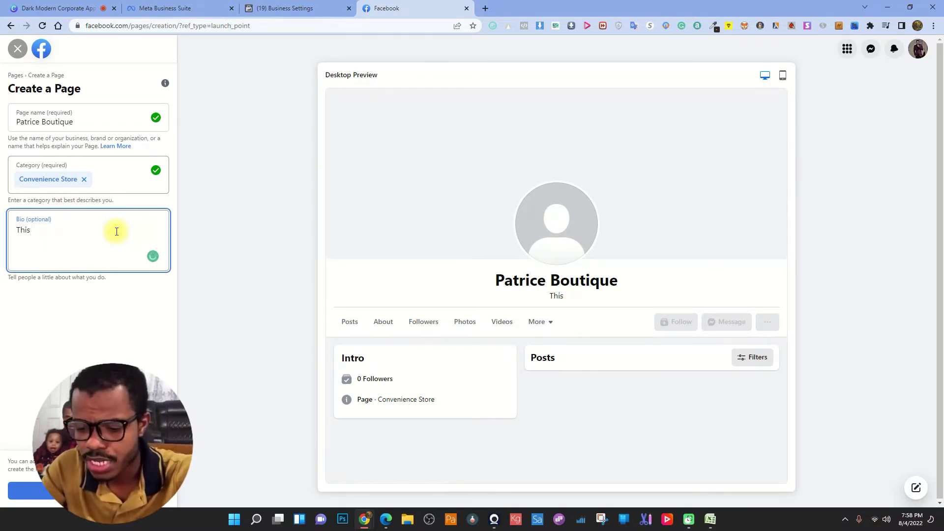
text( is )
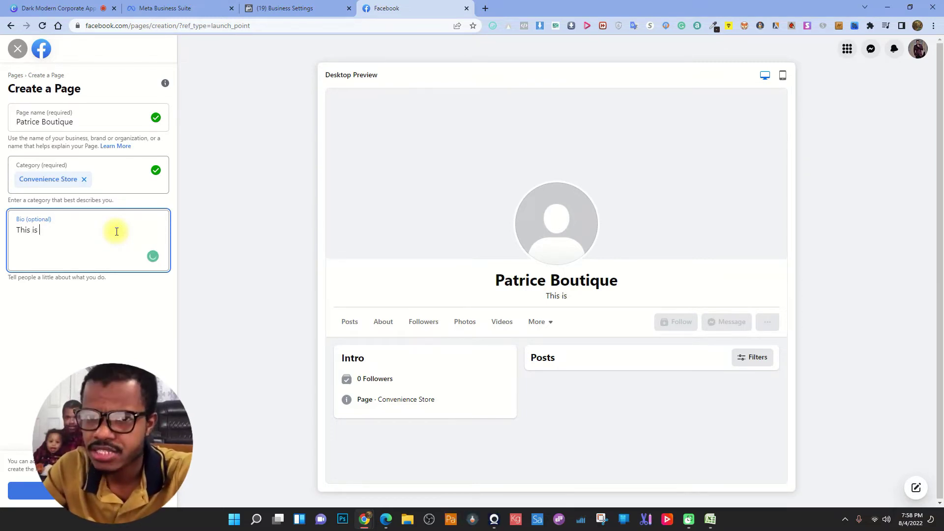
text(Patri)
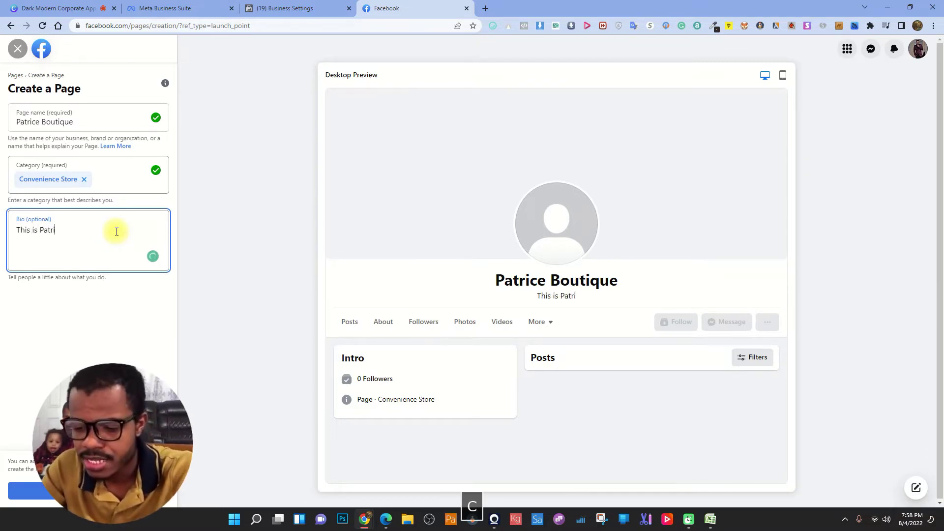
text(ce Bou)
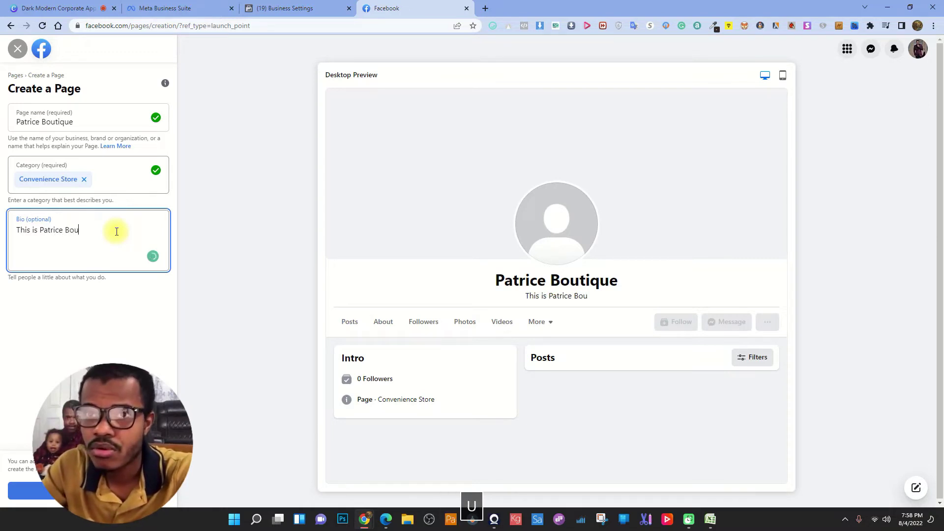
text(tique)
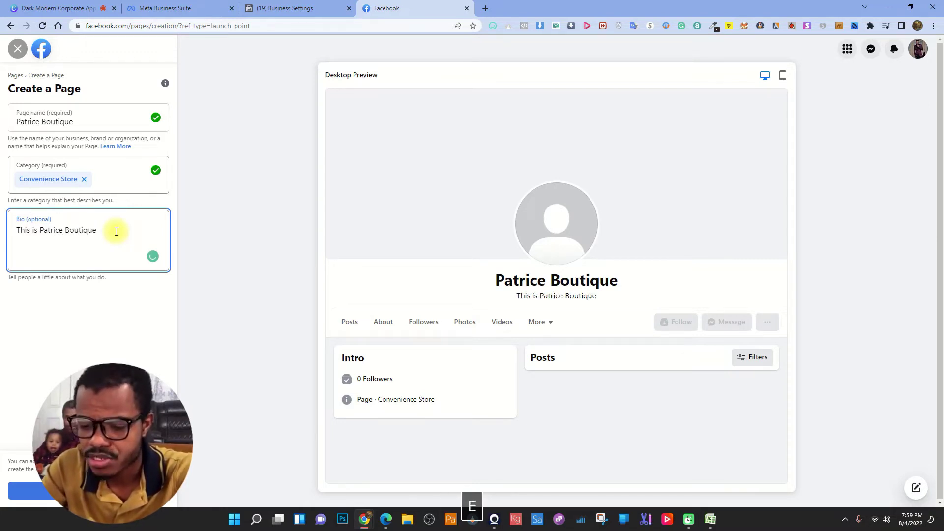
text(, we o)
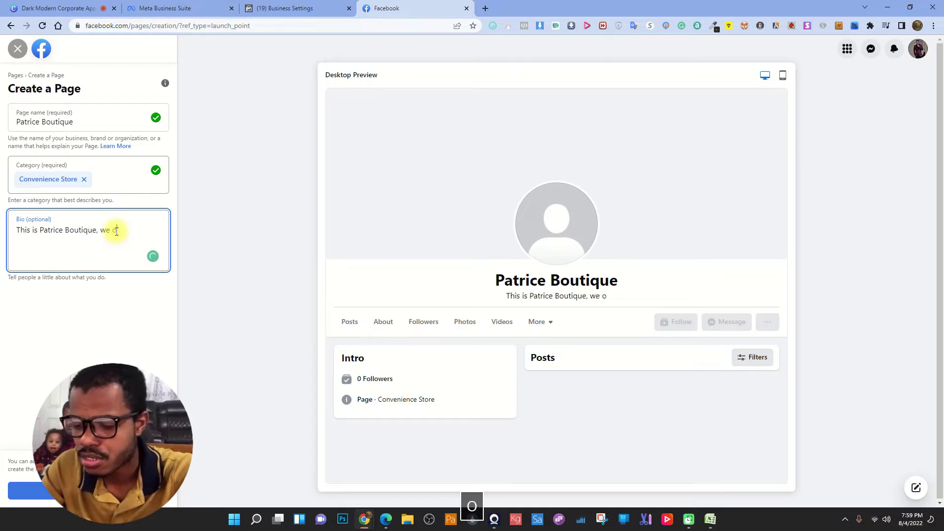
text(ffer a wide)
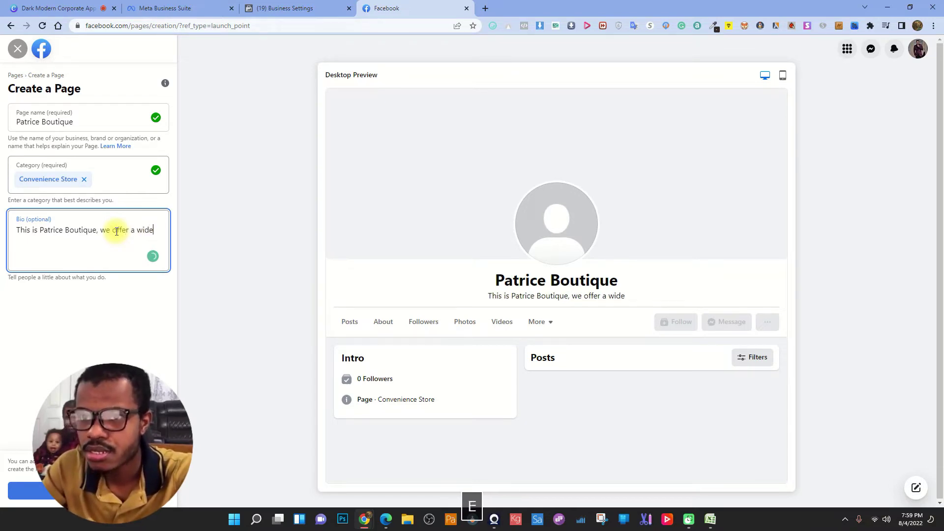
text( ran)
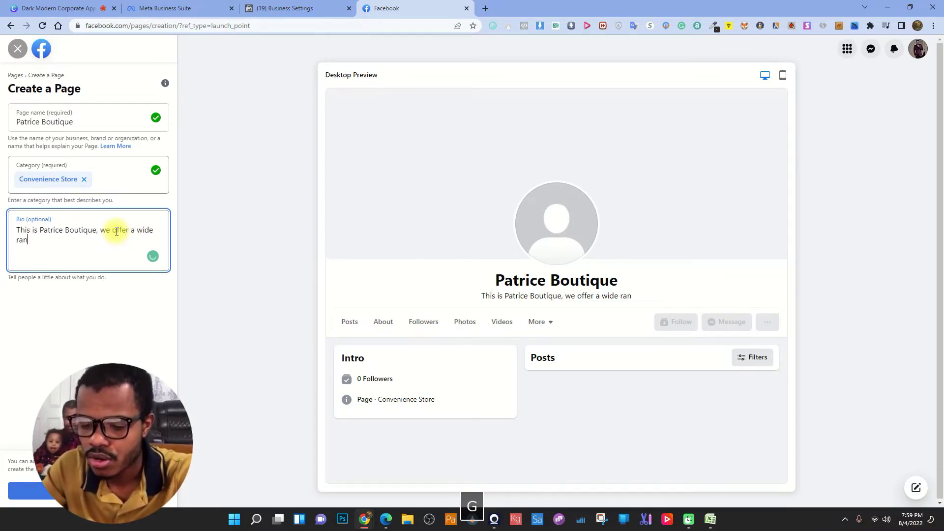
text(ge of g)
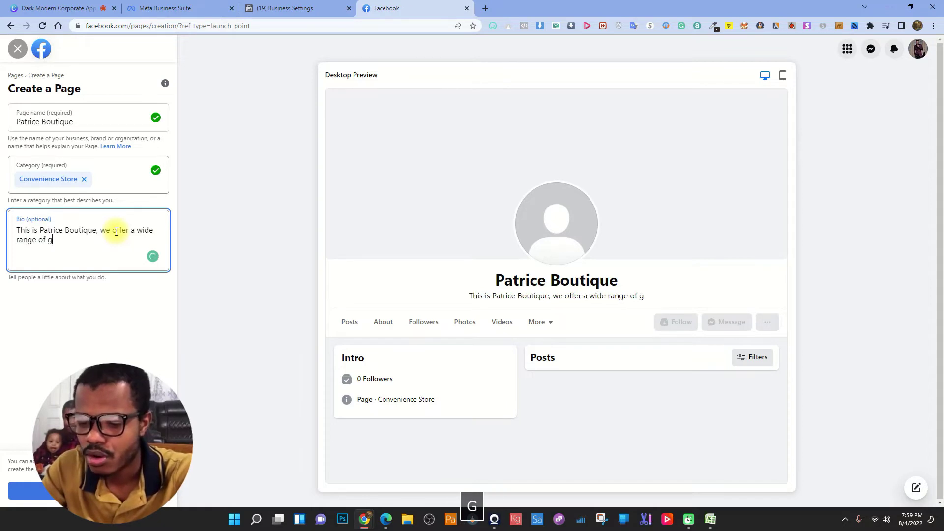
text(ood qu)
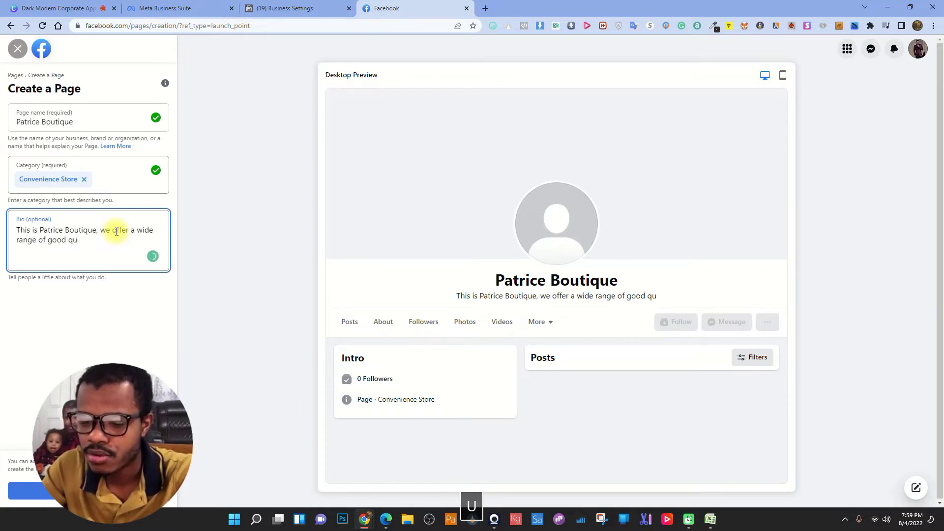
text(a)
text(lity )
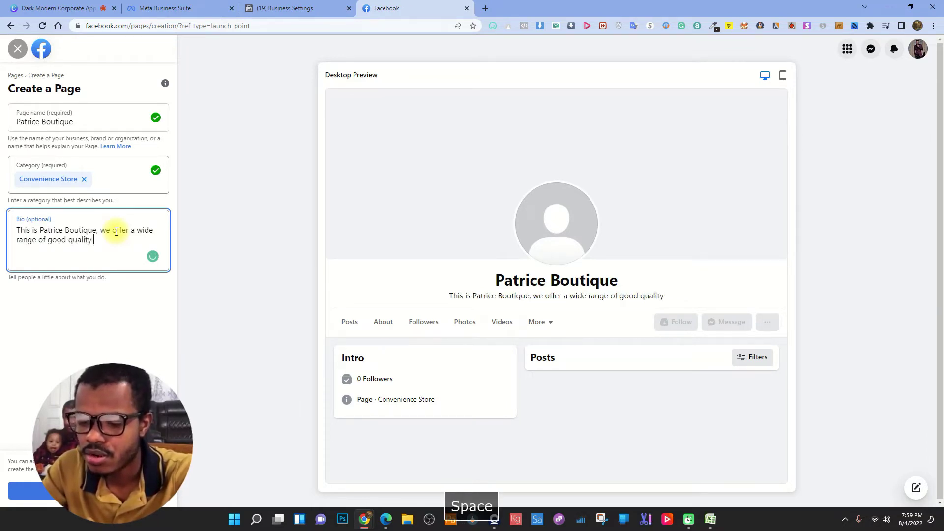
text(goods f)
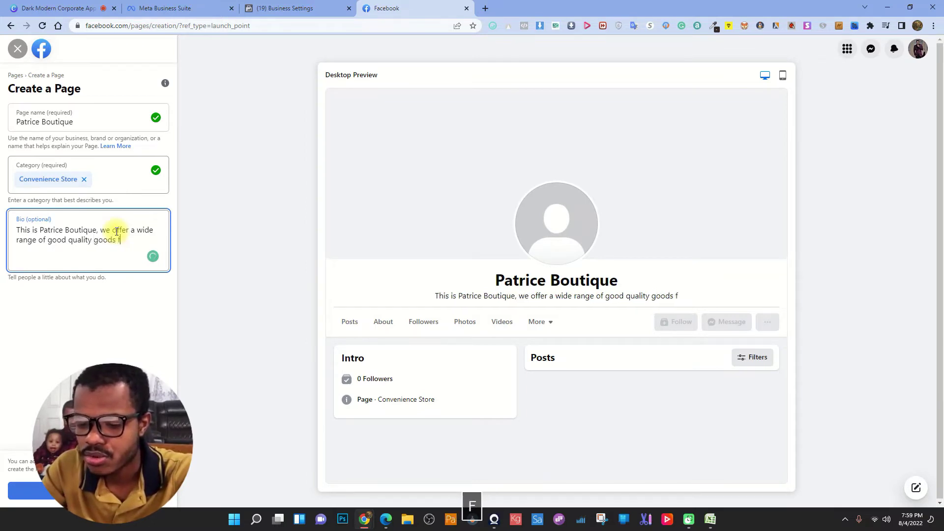
text(or yo)
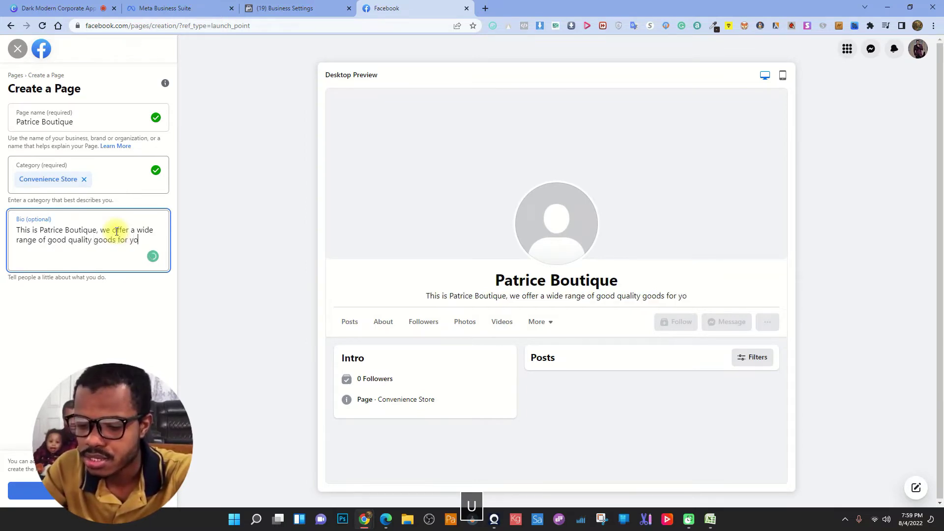
text(ur home ne)
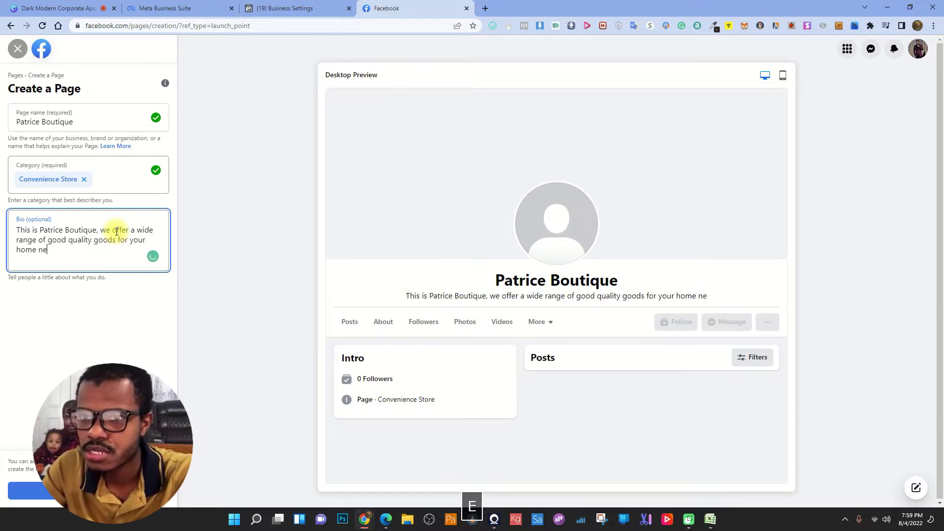
text(eds.)
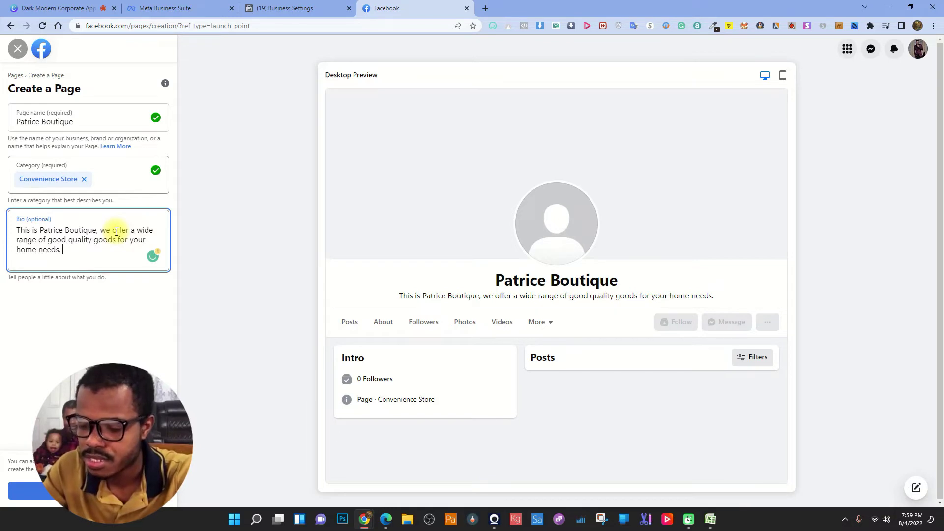
text( We help )
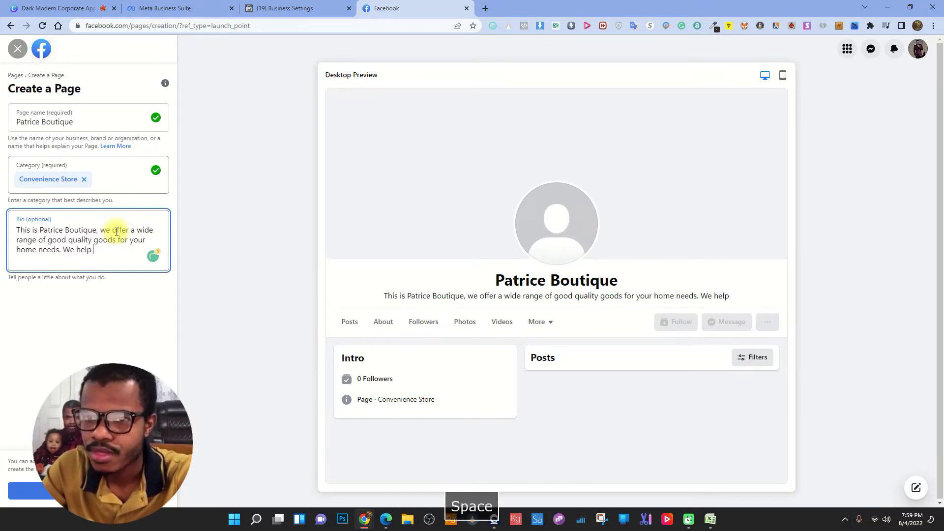
text(ou)
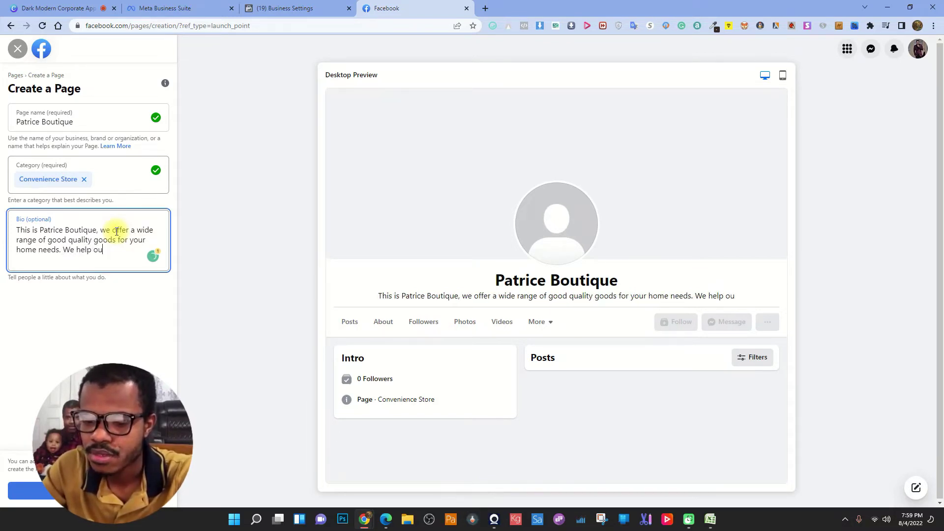
text(r)
key(space)
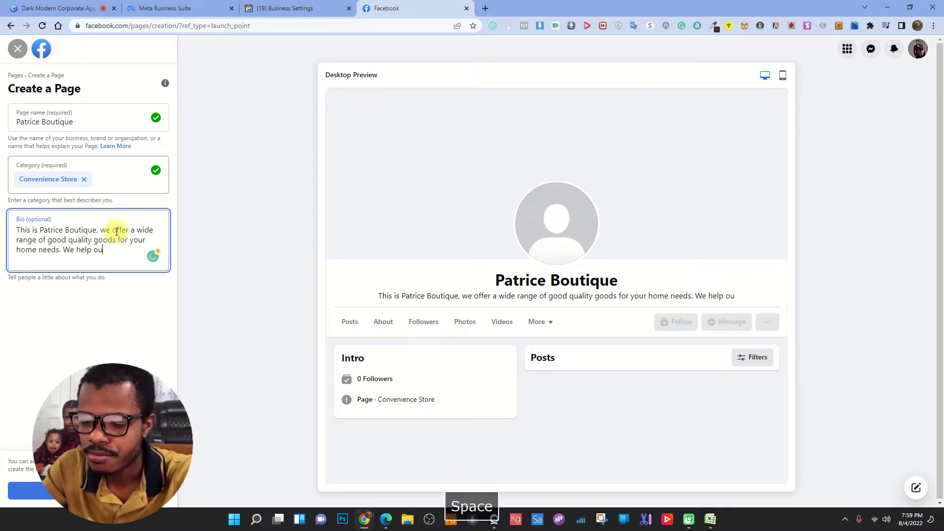
key(c)
key(r)
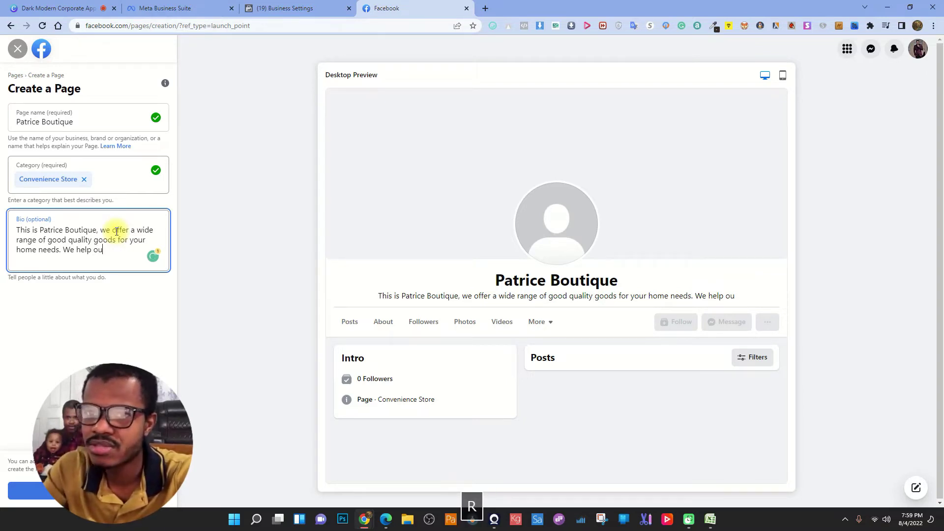
key(o)
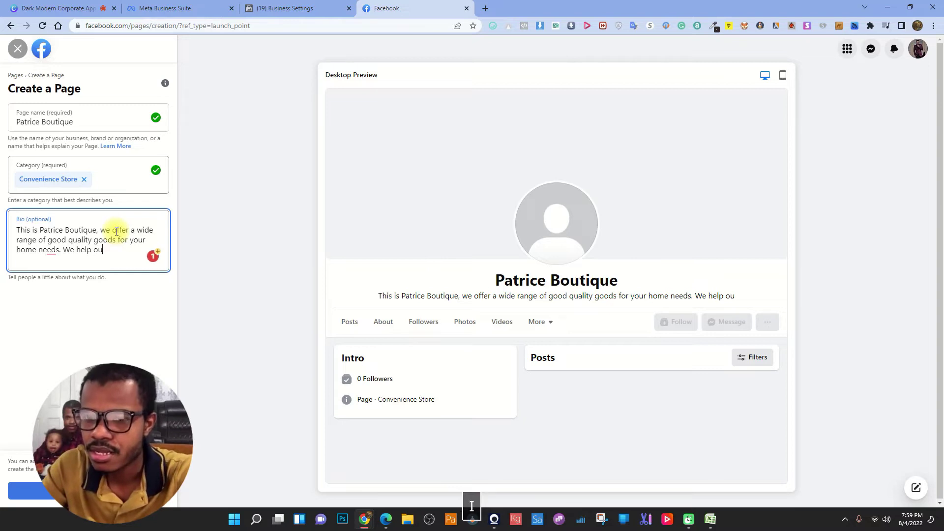
key(space)
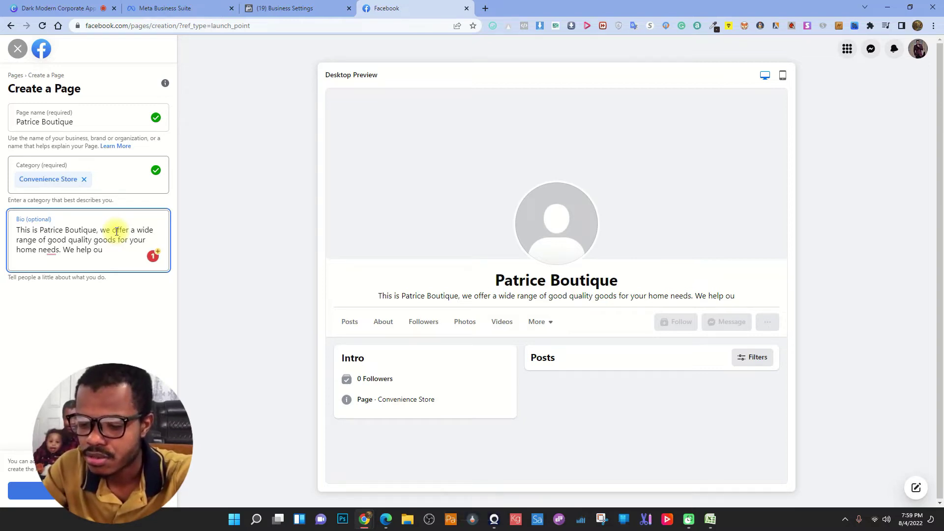
key(BackSpace)
key(BackSpace)
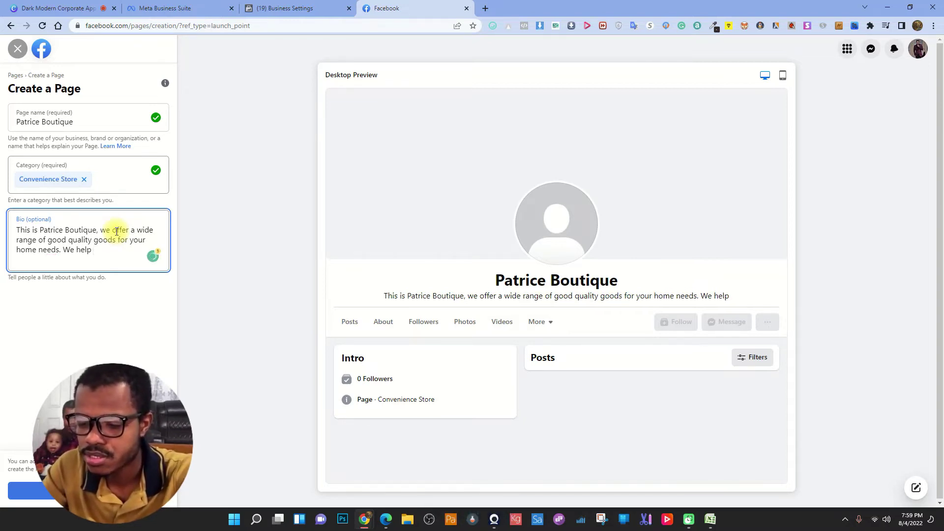
key(BackSpace)
key(BackSpace)
key(BackSpace)
key(BackSpace)
key(BackSpace)
key(BackSpace)
key(BackSpace)
key(BackSpace)
key(BackSpace)
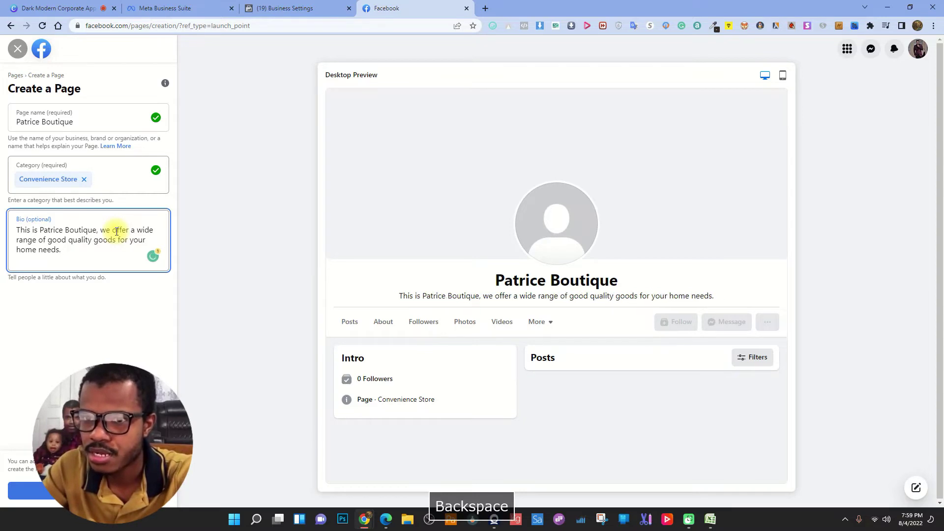
click(125, 305)
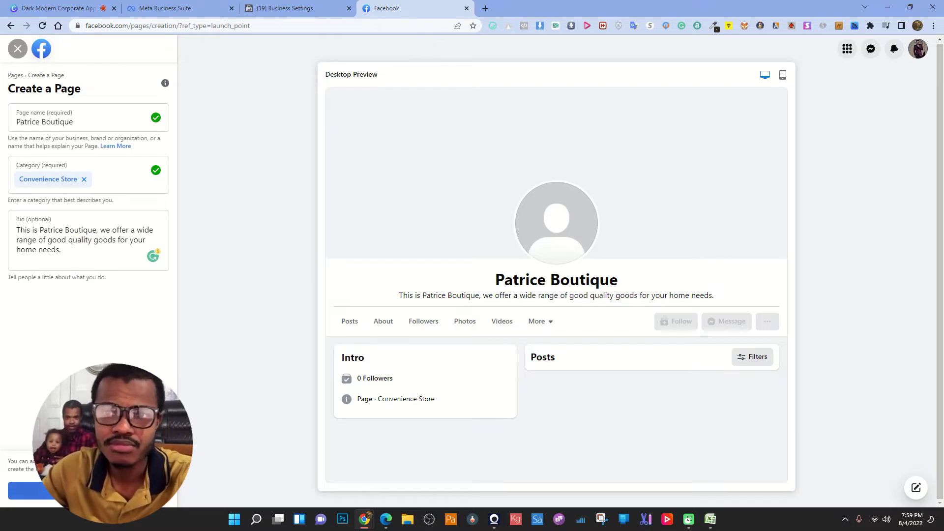
- Create the Patrice Boutique page and compare its mobile and desktop previews
click(22, 490)
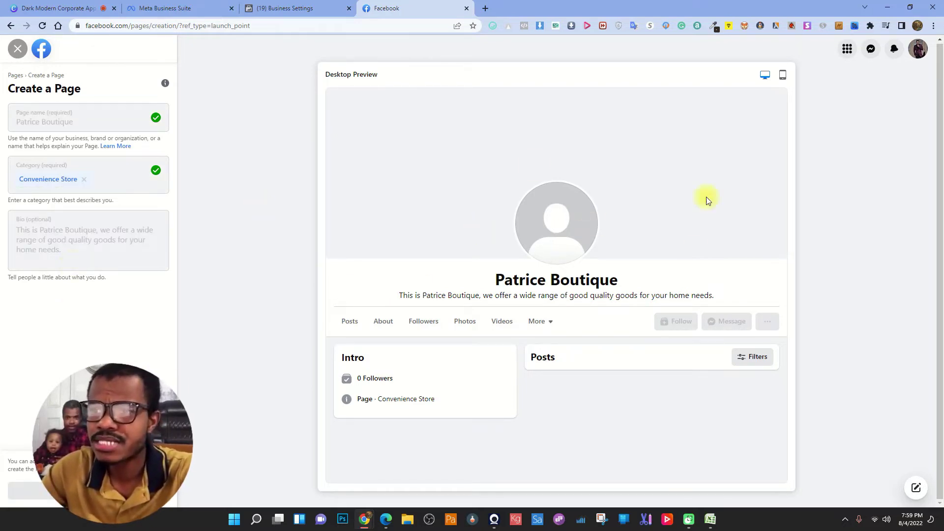
click(783, 76)
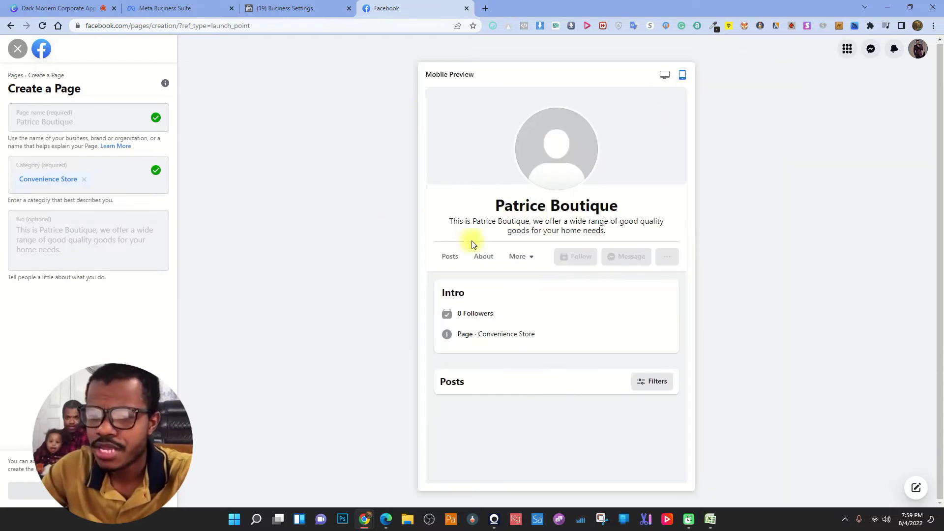
click(664, 76)
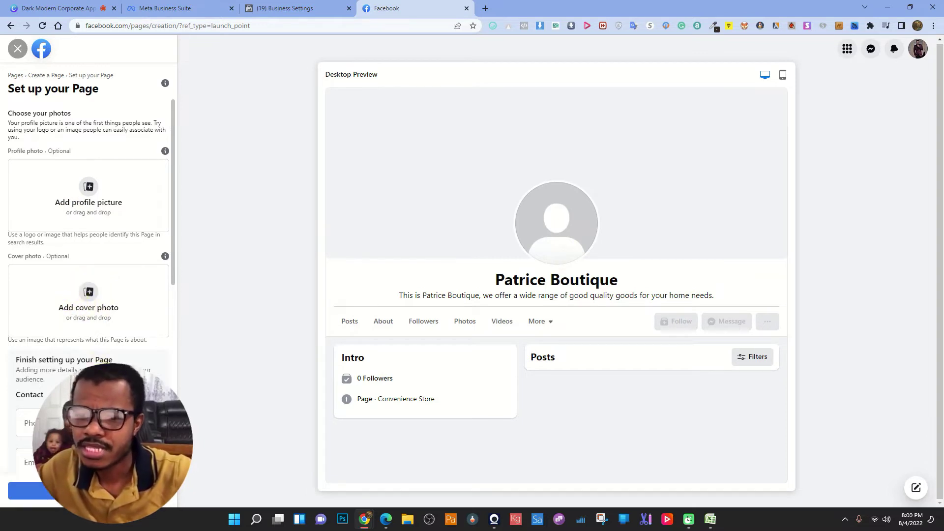
- Scroll the page setup panel, then start a new browser tab with canva.com entered
scroll(30, 315, down, 3)
scroll(74, 241, down, 3)
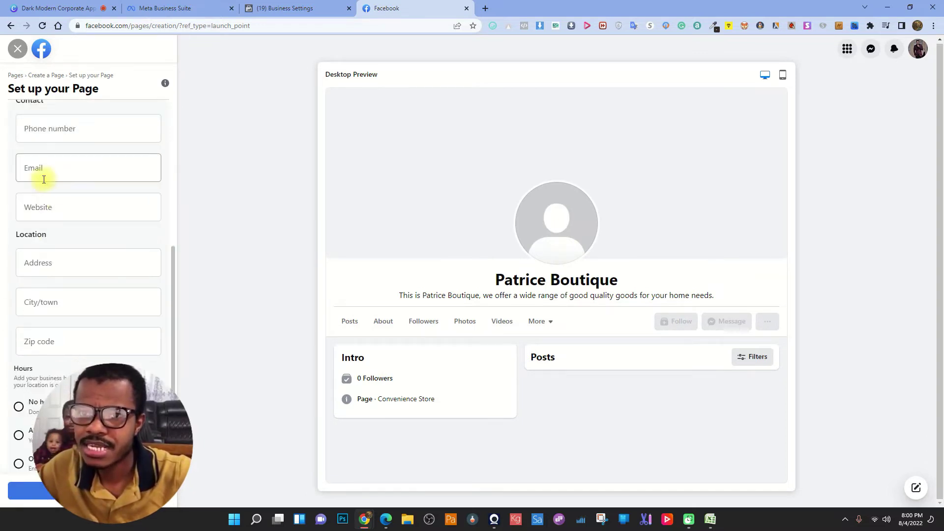
scroll(98, 246, down, 1)
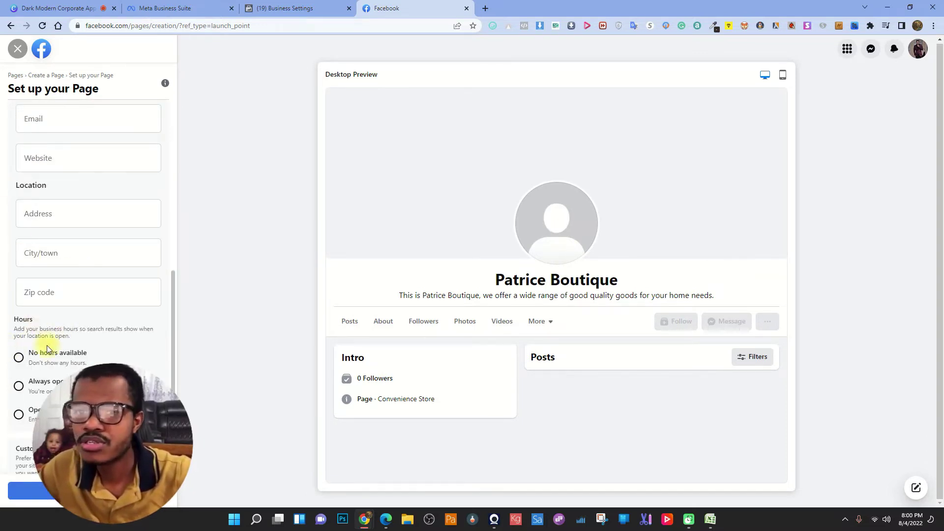
click(486, 8)
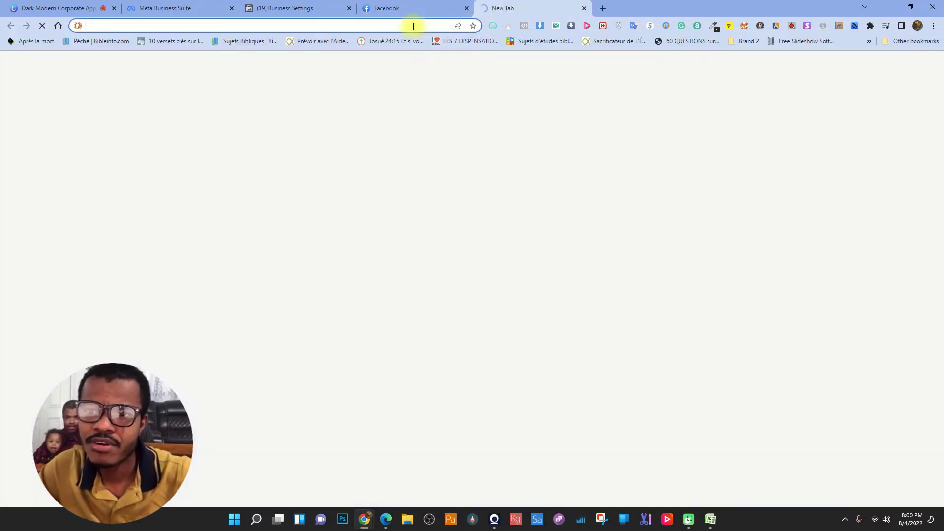
text(canva)
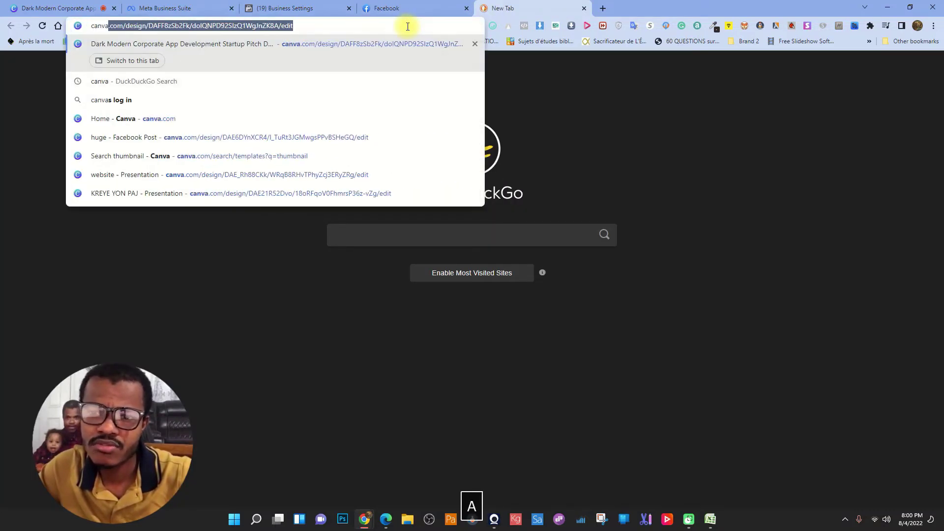
text(.com)
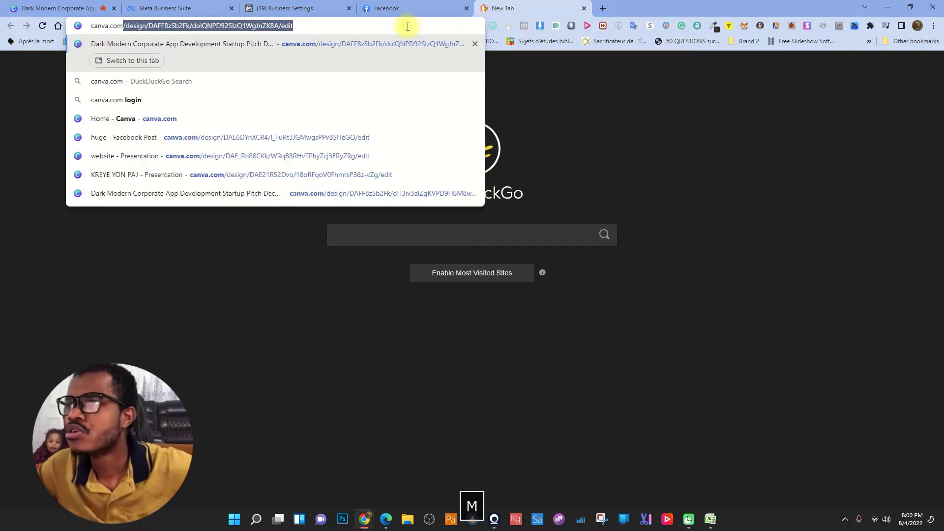
- Load canva.com and search its templates for 'logo boputique'
key(Return)
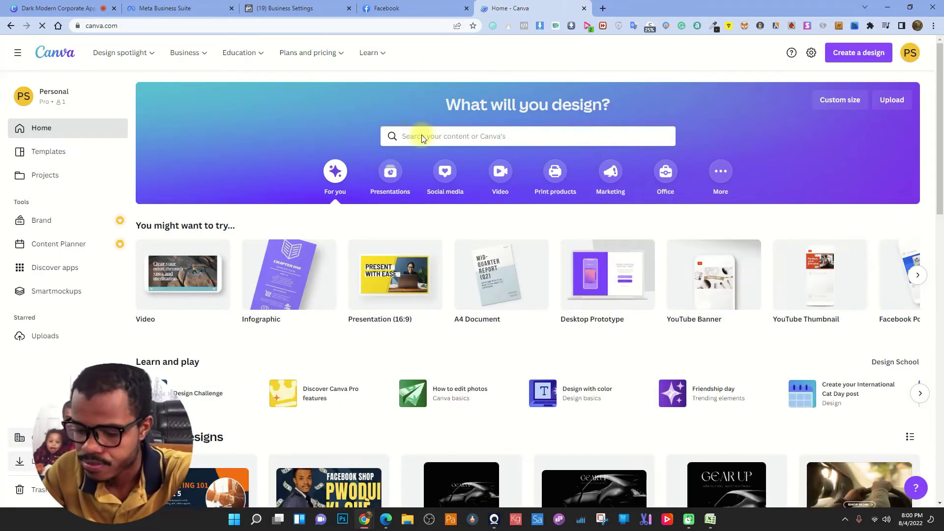
click(442, 141)
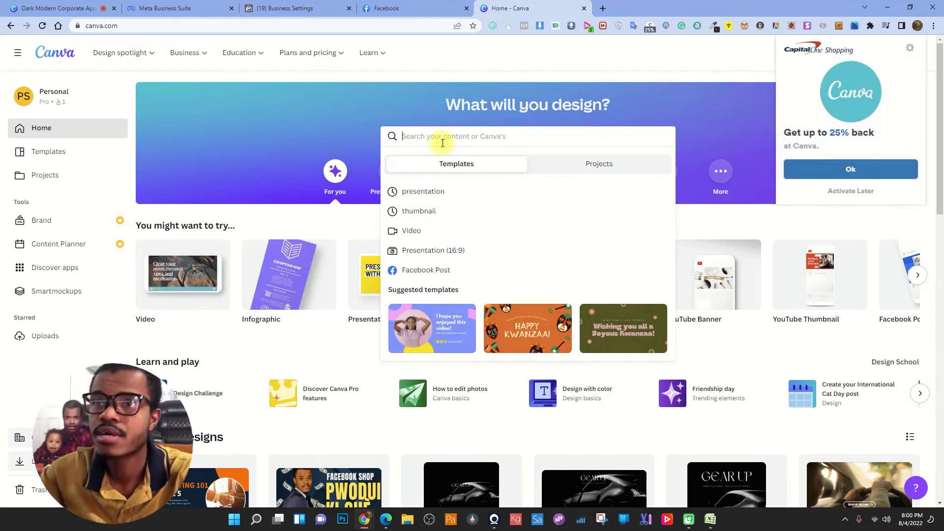
text(log)
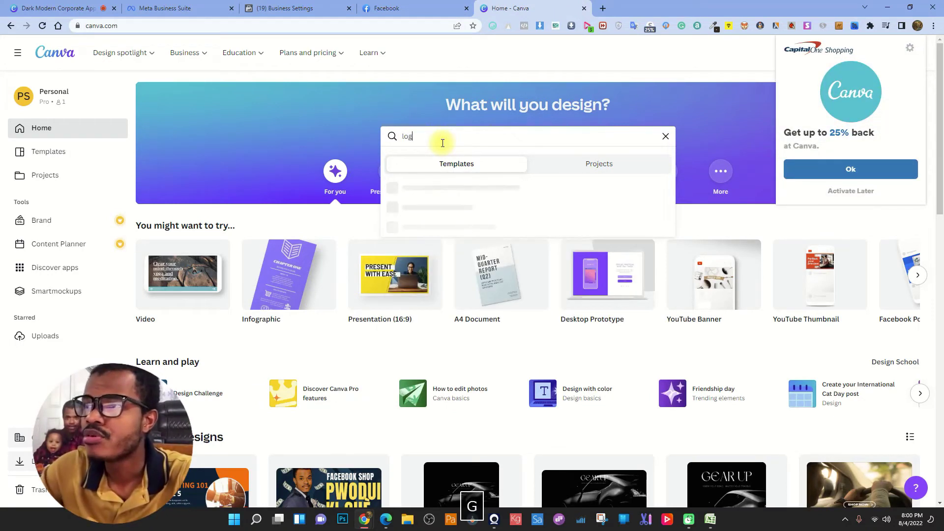
text(o boputique)
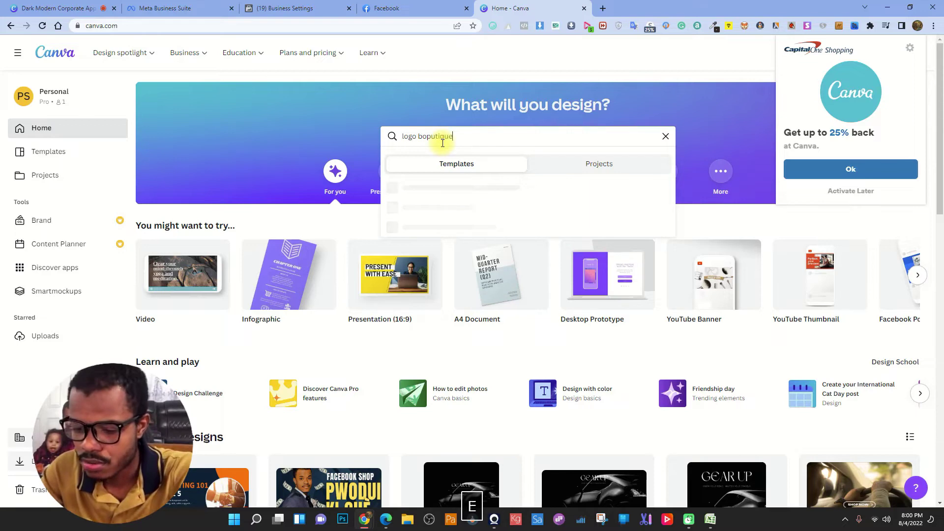
key(Return)
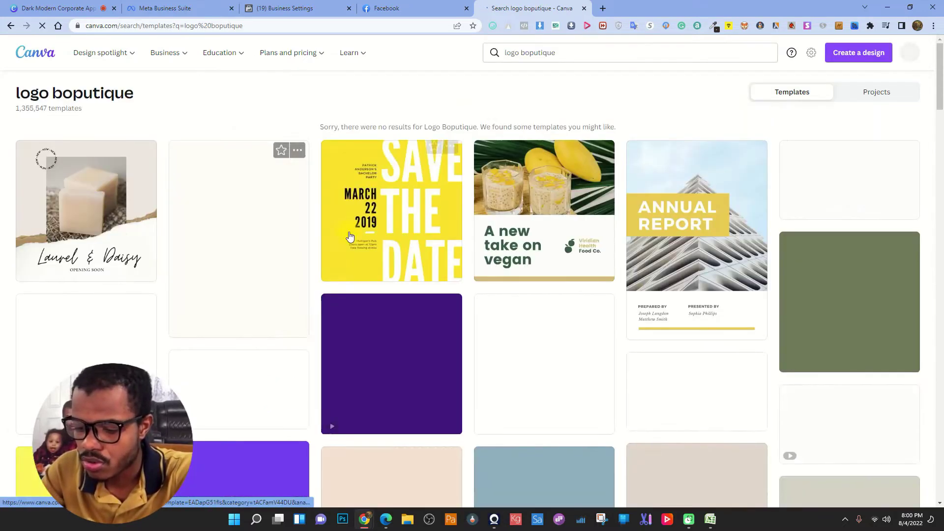
click(534, 53)
- Correct the search to 'logo boutique' and scroll through the boutique logo results
key(BackSpace)
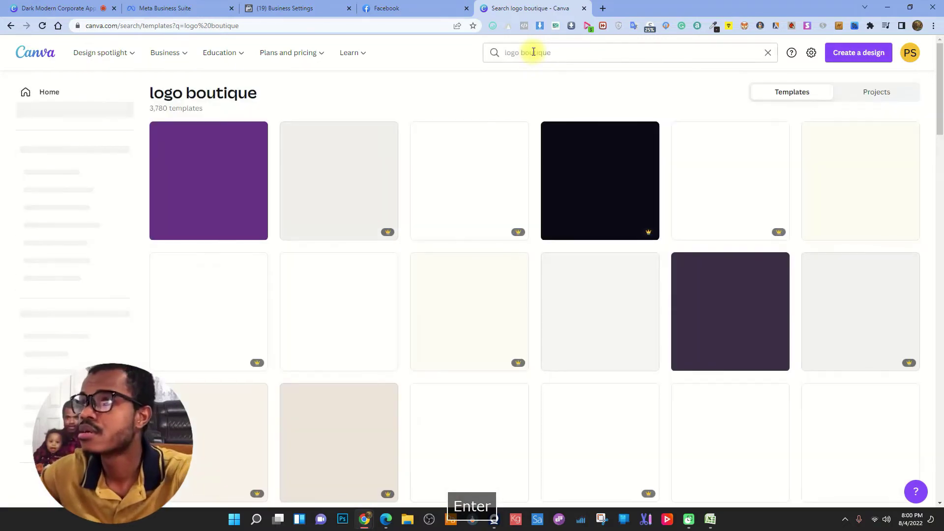
scroll(622, 221, down, 2)
scroll(622, 221, down, 1)
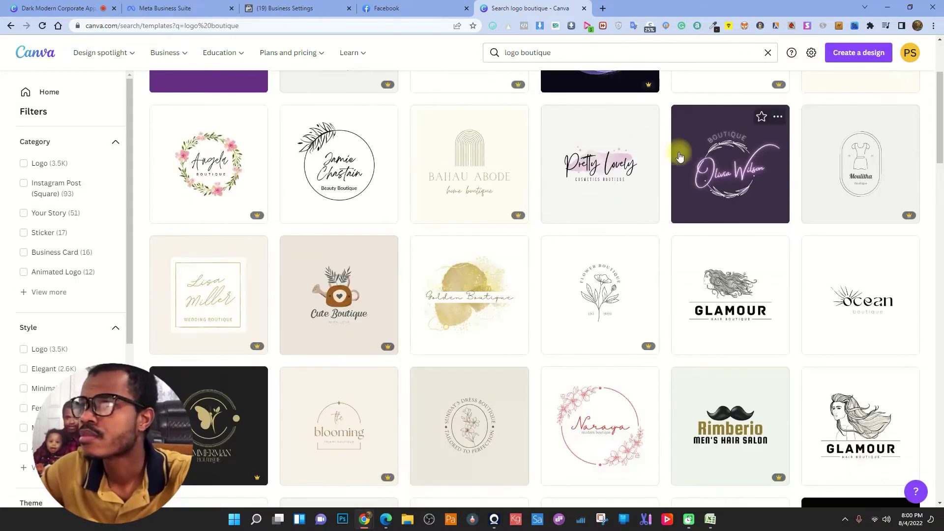
scroll(433, 221, down, 3)
scroll(427, 249, down, 6)
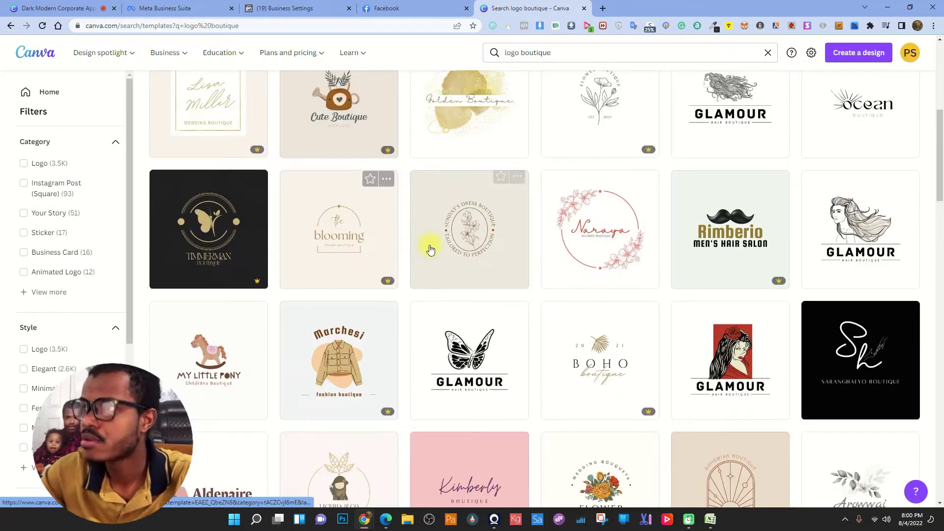
scroll(427, 249, down, 8)
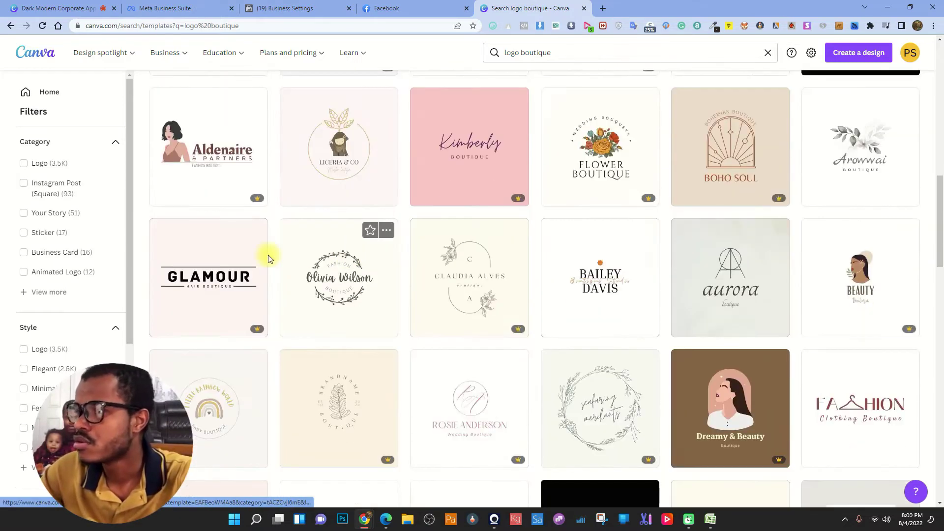
scroll(495, 251, down, 6)
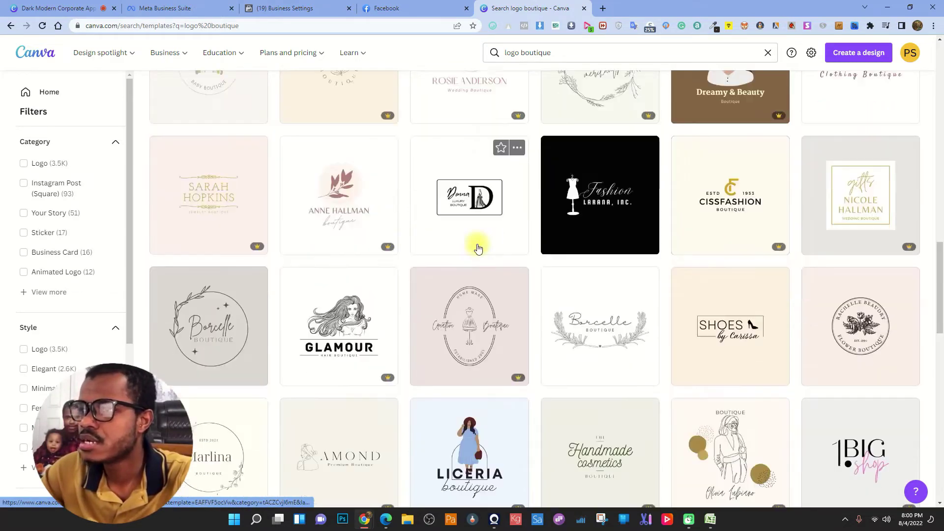
scroll(463, 229, down, 4)
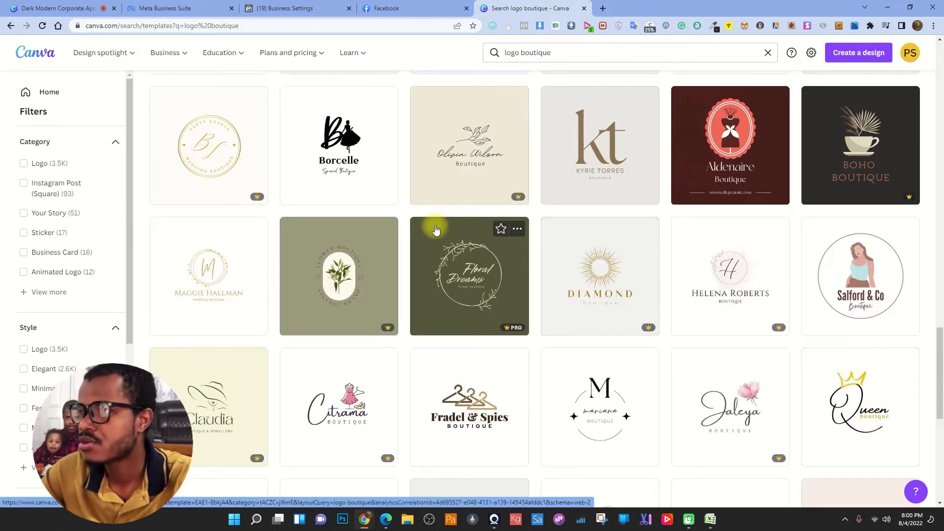
scroll(436, 230, down, 4)
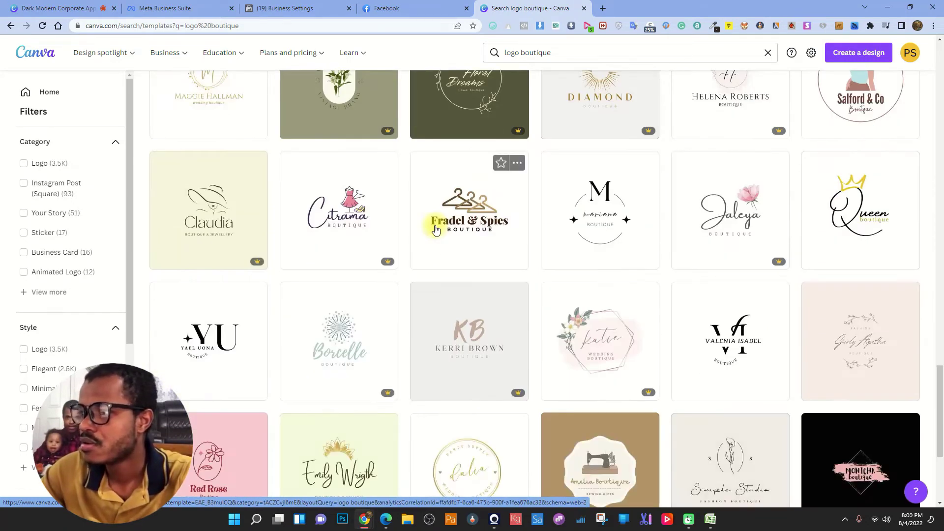
scroll(435, 230, down, 12)
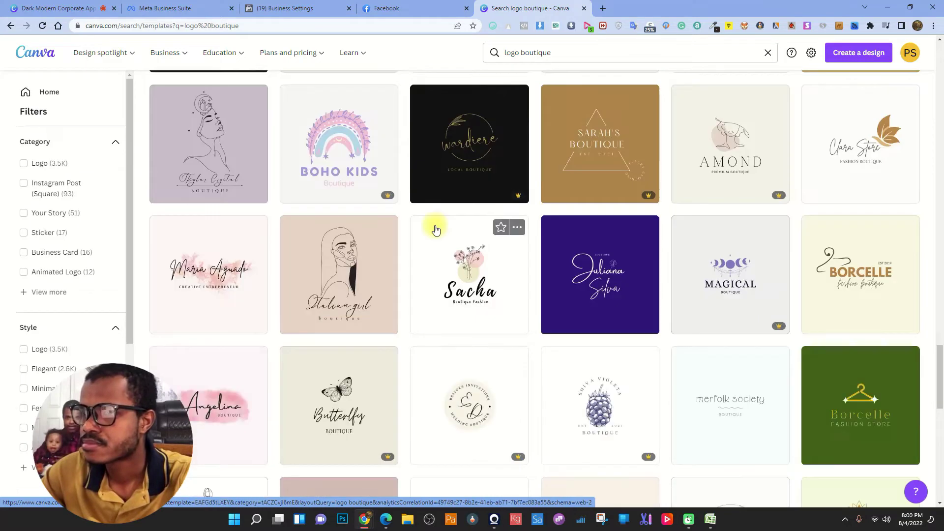
scroll(435, 229, down, 9)
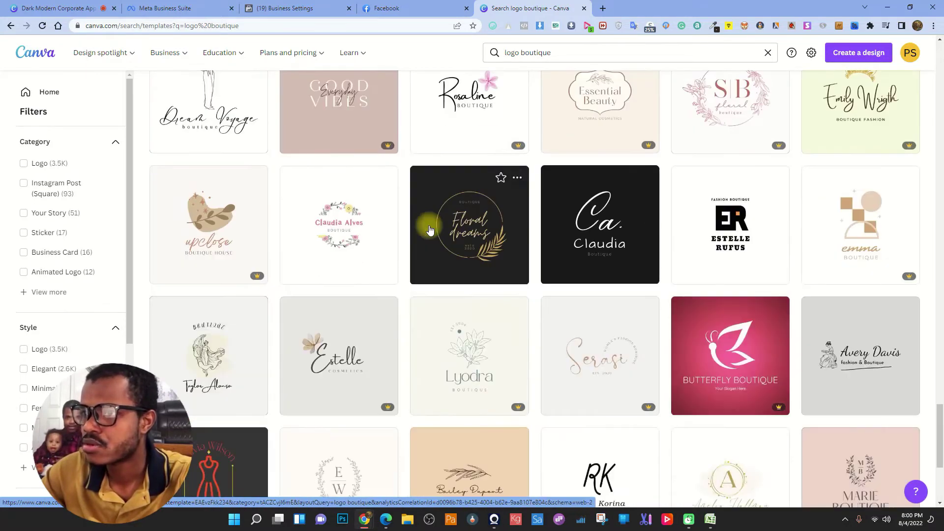
scroll(428, 229, down, 9)
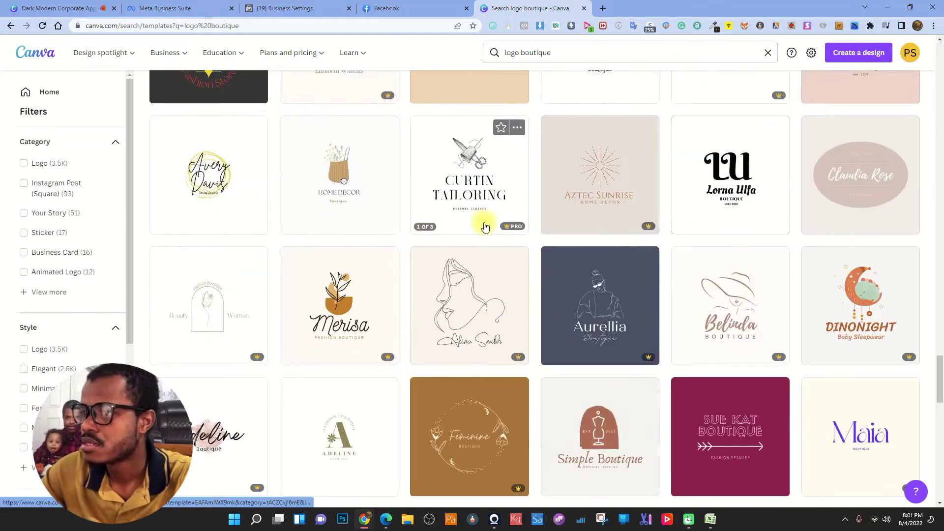
scroll(485, 226, down, 6)
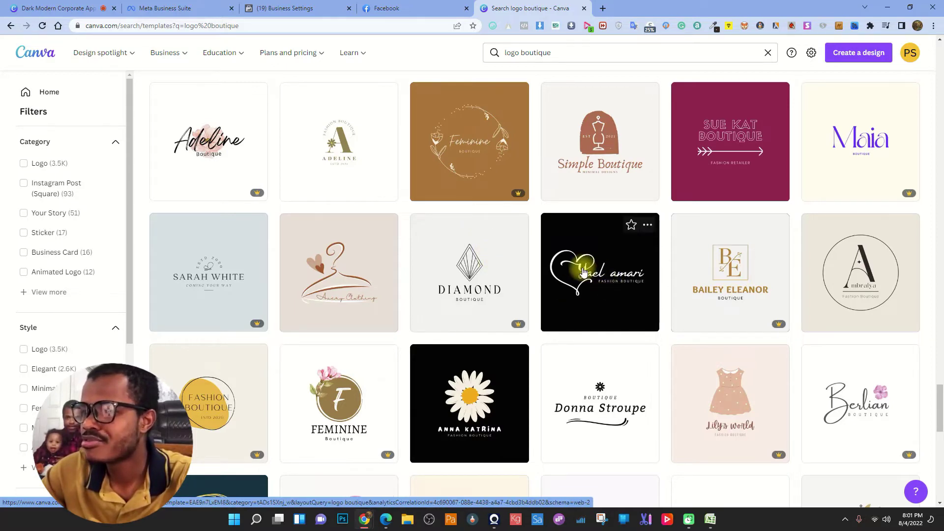
scroll(583, 272, down, 3)
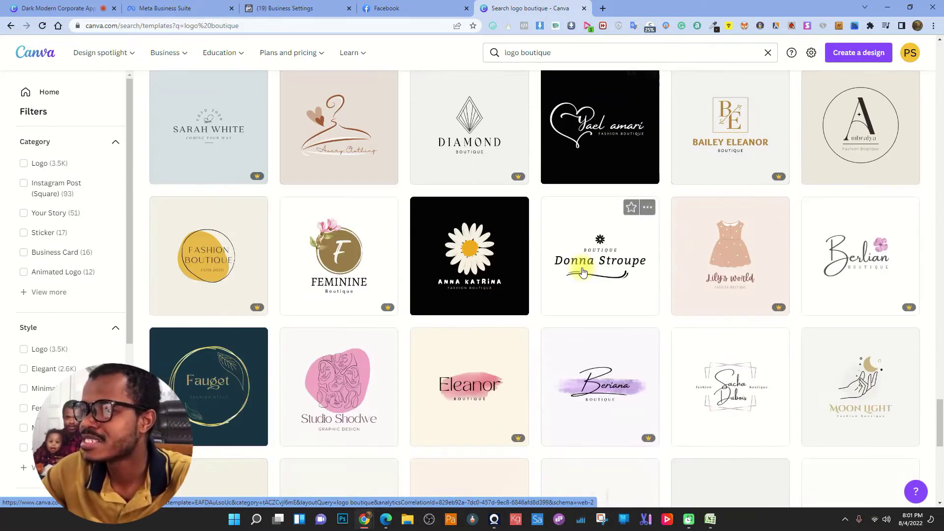
scroll(583, 272, up, 3)
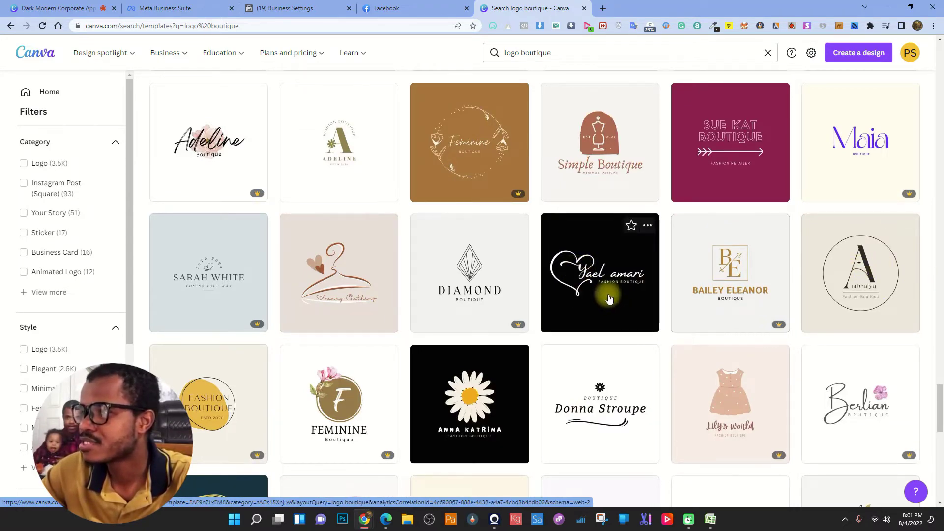
- Browse further down the results, open one logo template, then close it again
scroll(584, 295, down, 5)
scroll(583, 303, down, 3)
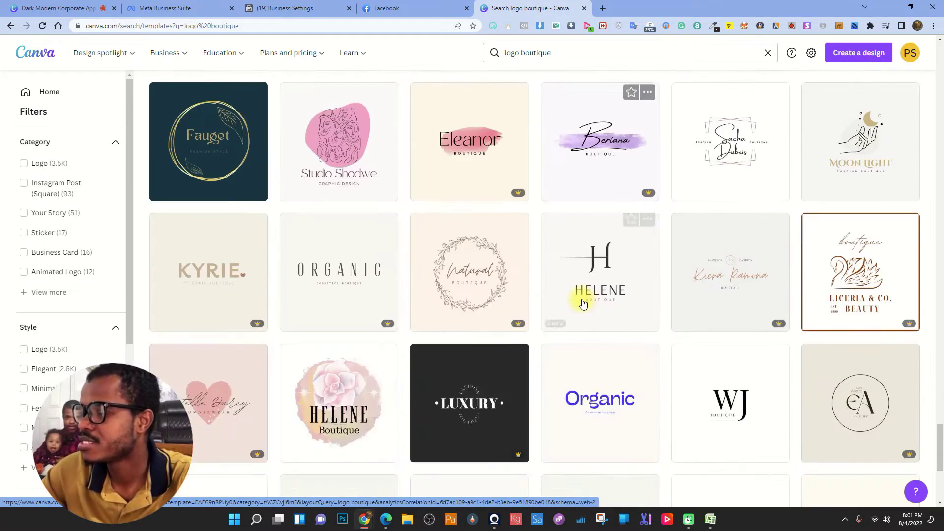
scroll(583, 303, down, 2)
scroll(583, 303, down, 5)
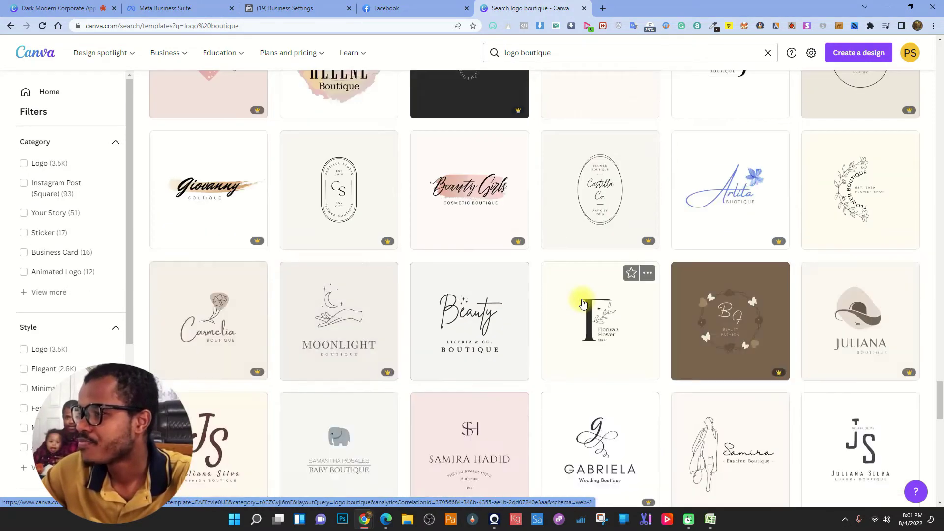
scroll(582, 303, down, 3)
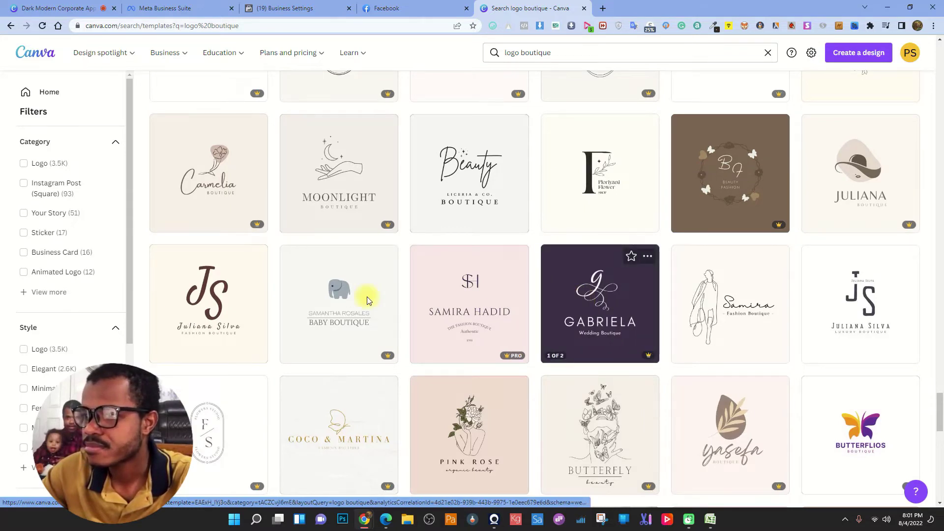
click(204, 295)
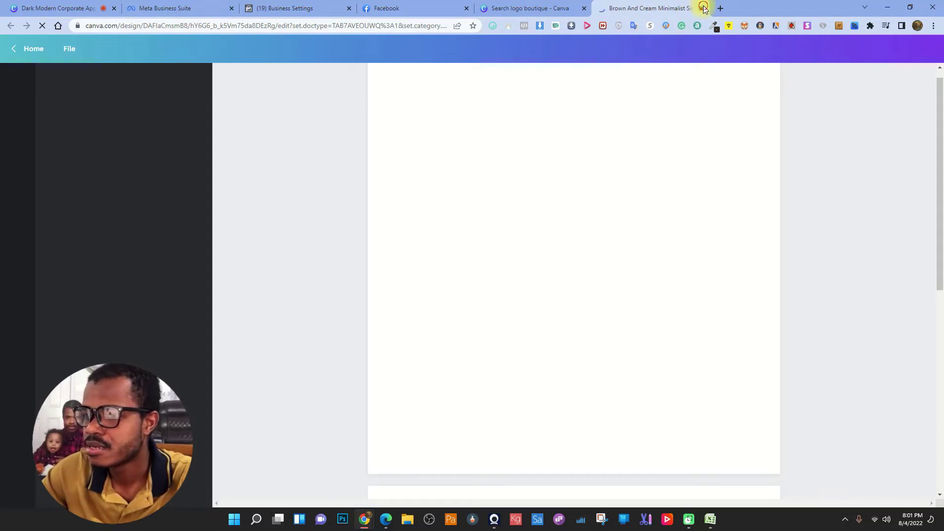
click(704, 8)
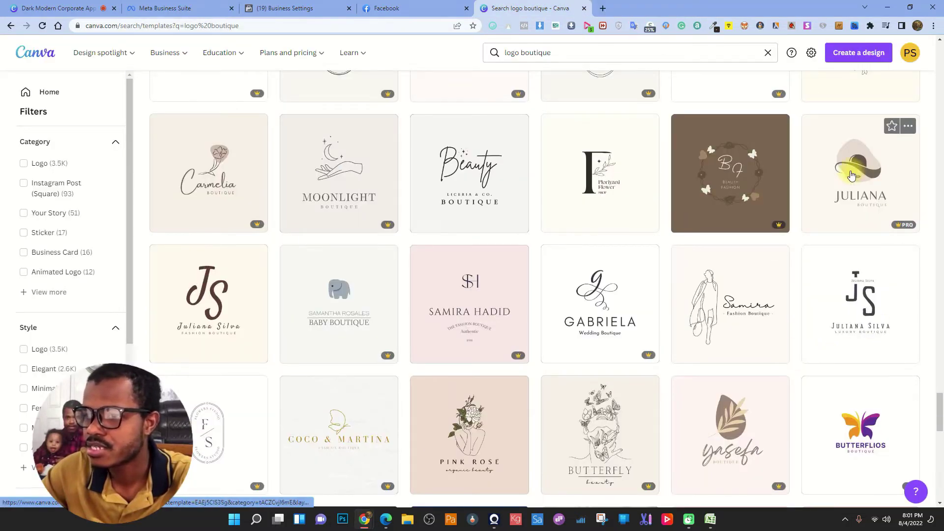
- Open the Juliana hat logo template and replace the name JULIANA with PATRICE
click(852, 175)
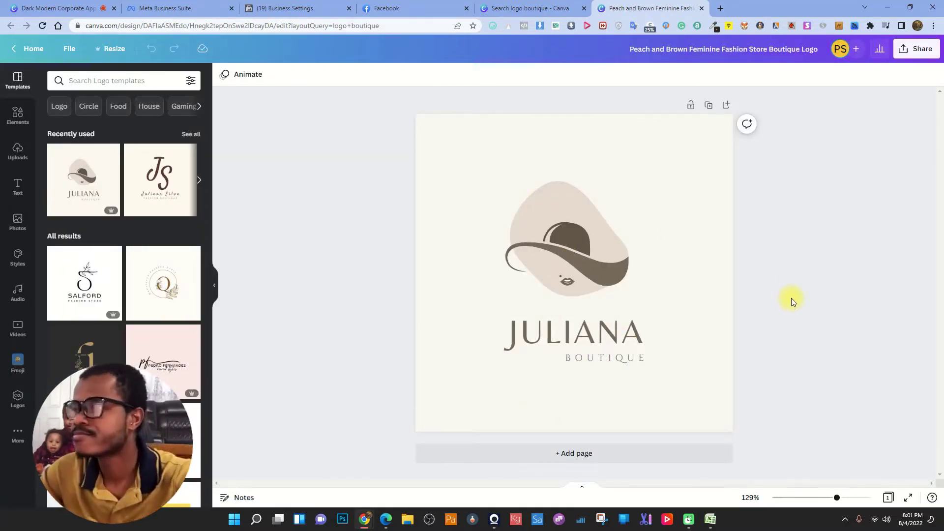
double_click(596, 338)
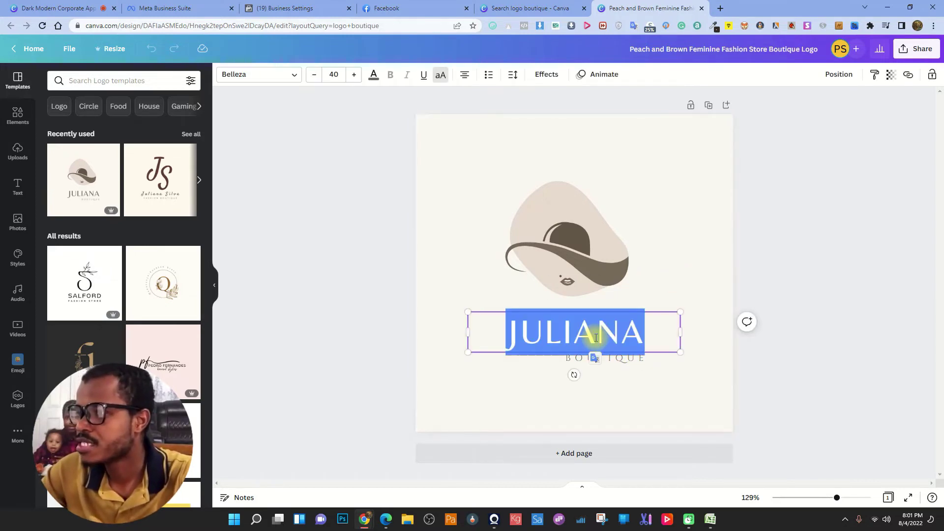
text(PATRICE)
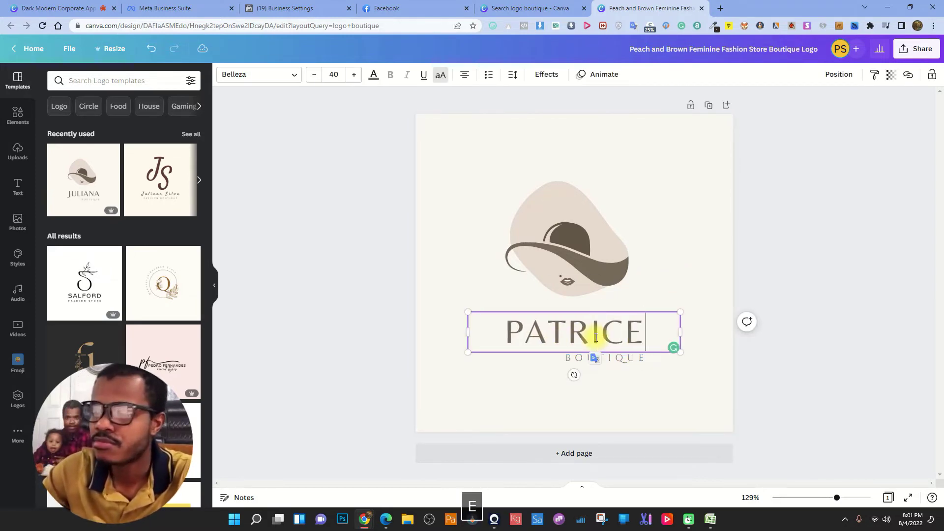
click(786, 231)
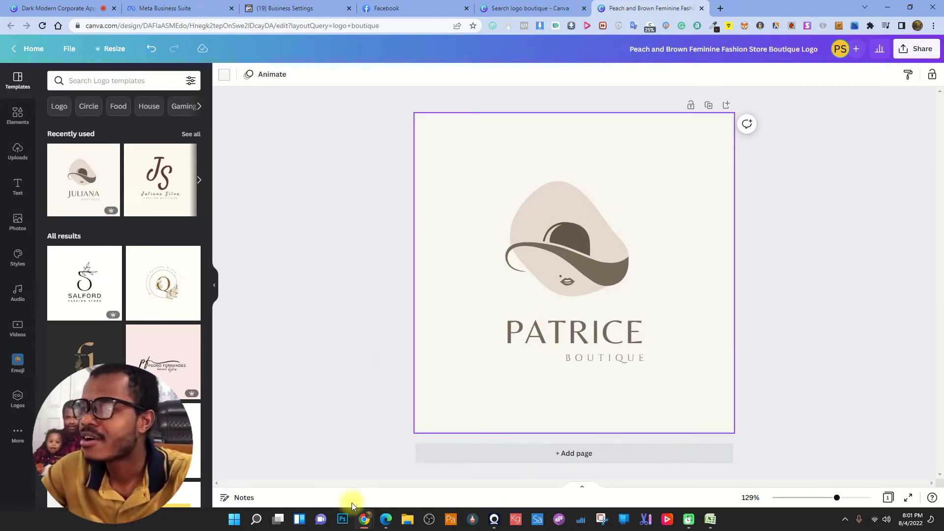
- Download the PATRICE logo as a 500 × 500 px PNG and dismiss the popup
click(226, 73)
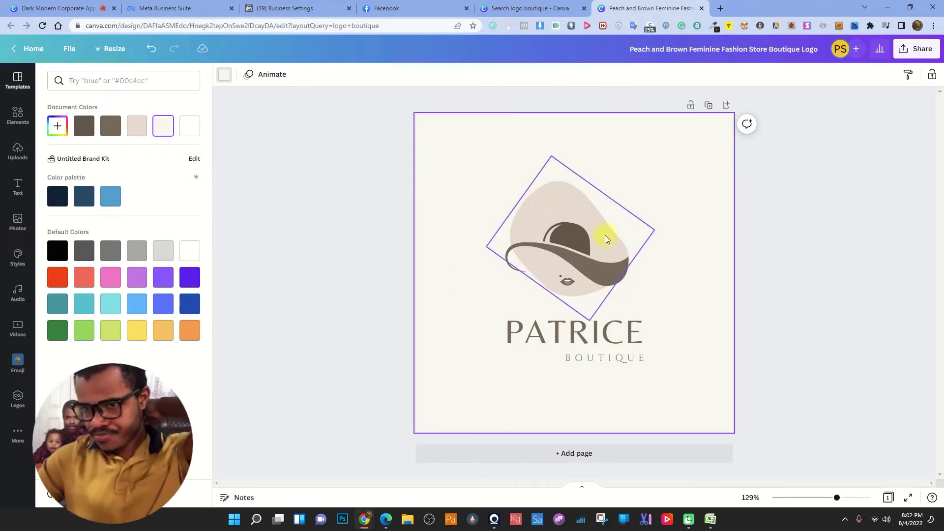
click(916, 49)
click(847, 285)
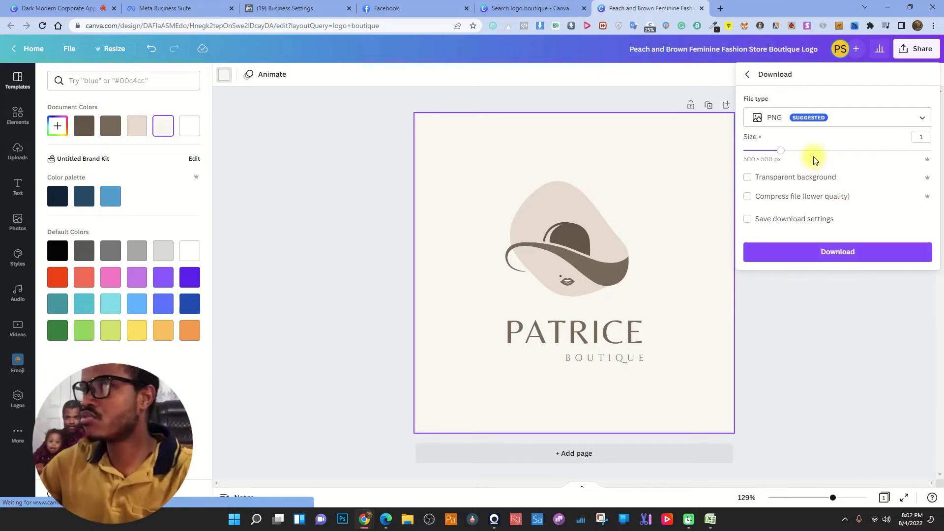
click(837, 257)
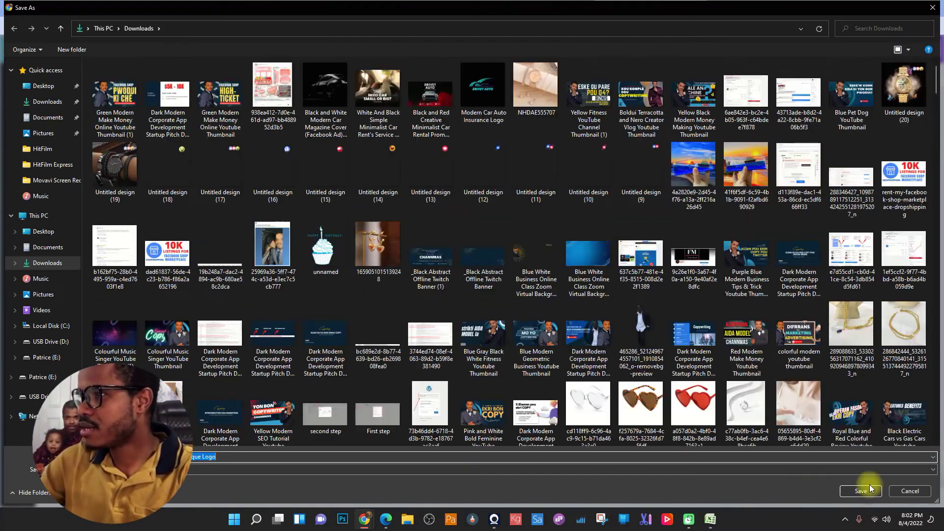
click(856, 489)
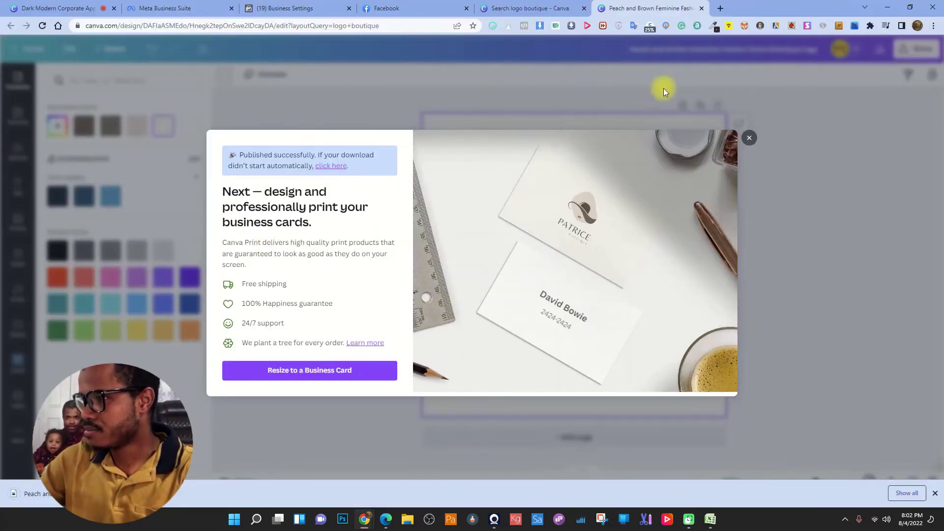
click(749, 138)
- Return to the boutique logo results and scroll the filter panel
click(503, 4)
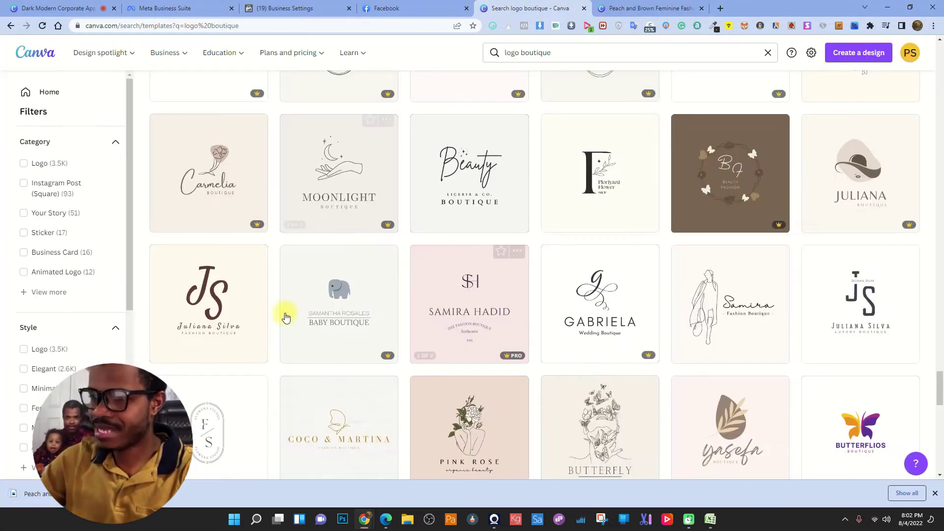
scroll(285, 311, down, 5)
scroll(58, 379, down, 3)
scroll(58, 379, down, 1)
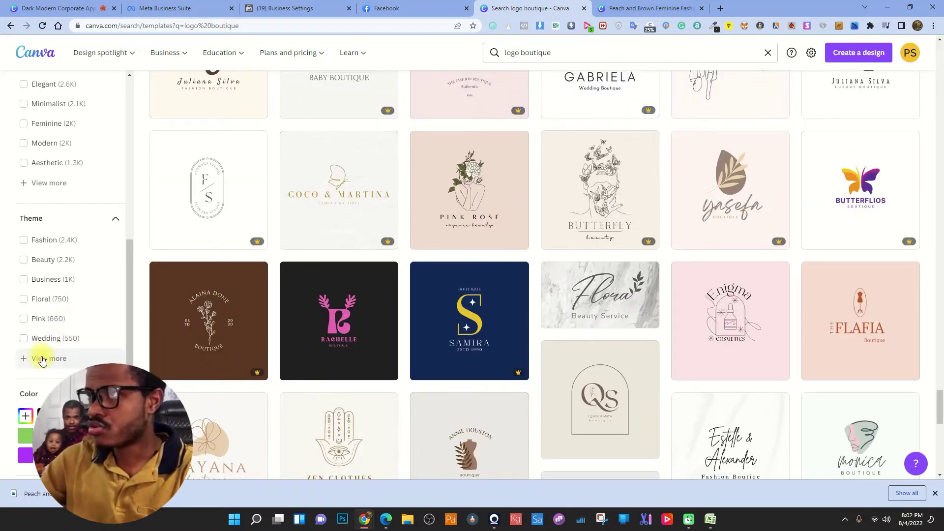
scroll(63, 319, up, 5)
scroll(61, 329, down, 5)
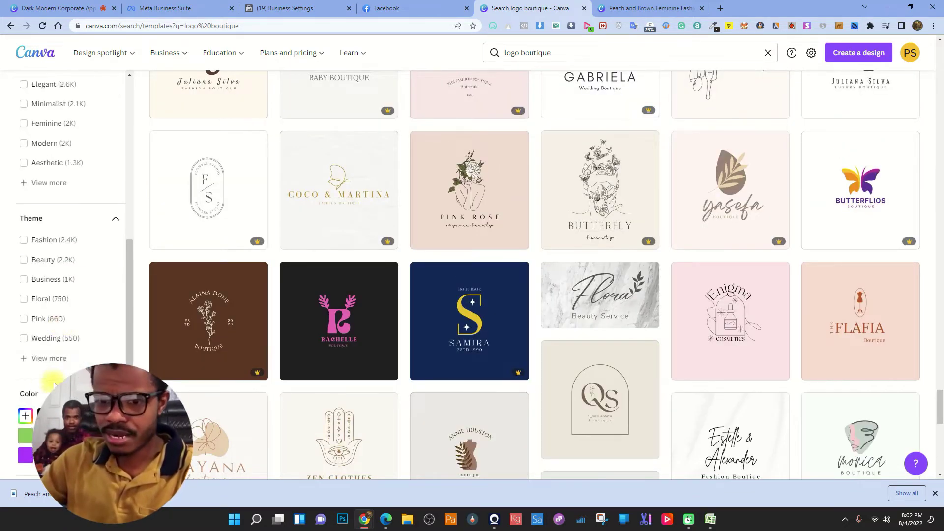
- Expand the Theme filter list, close the downloads bar, and go back to the PATRICE logo
click(49, 359)
scroll(67, 339, down, 5)
scroll(67, 340, down, 20)
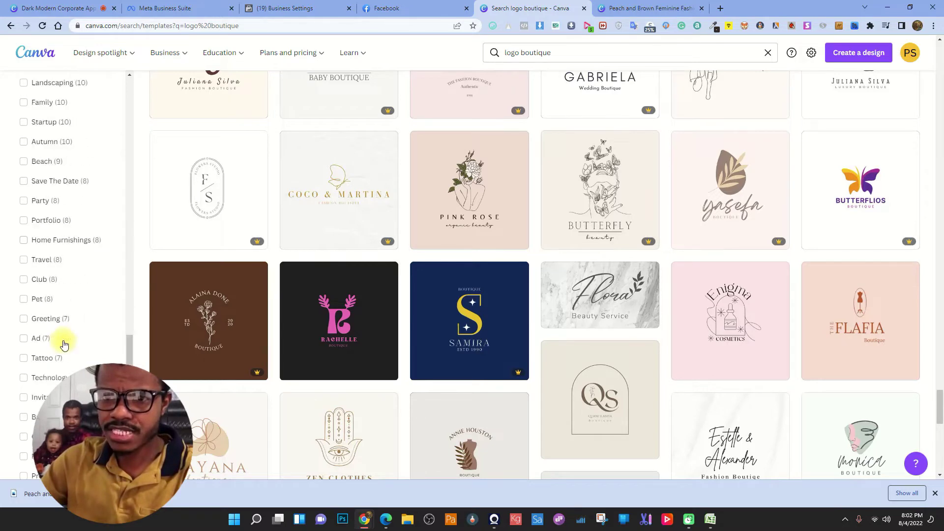
scroll(50, 356, up, 3)
scroll(47, 359, up, 20)
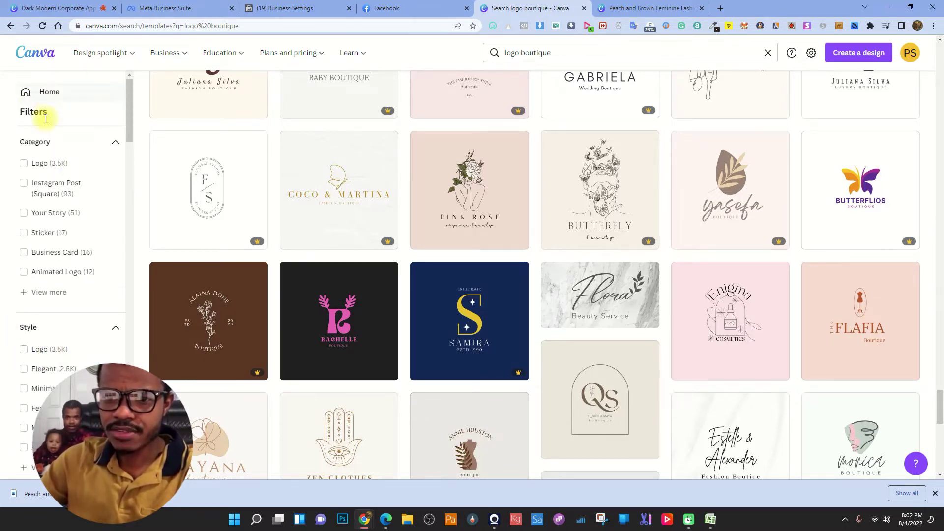
scroll(54, 285, up, 10)
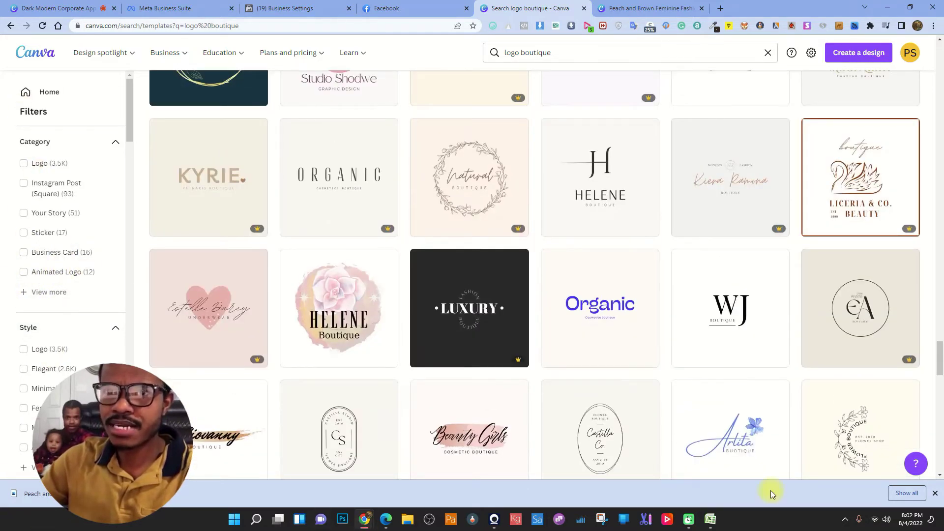
click(934, 494)
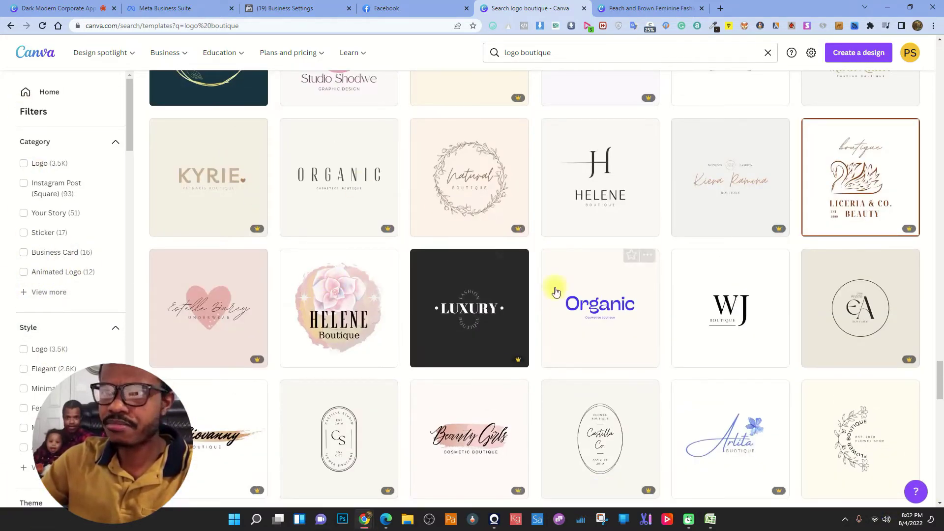
click(665, 5)
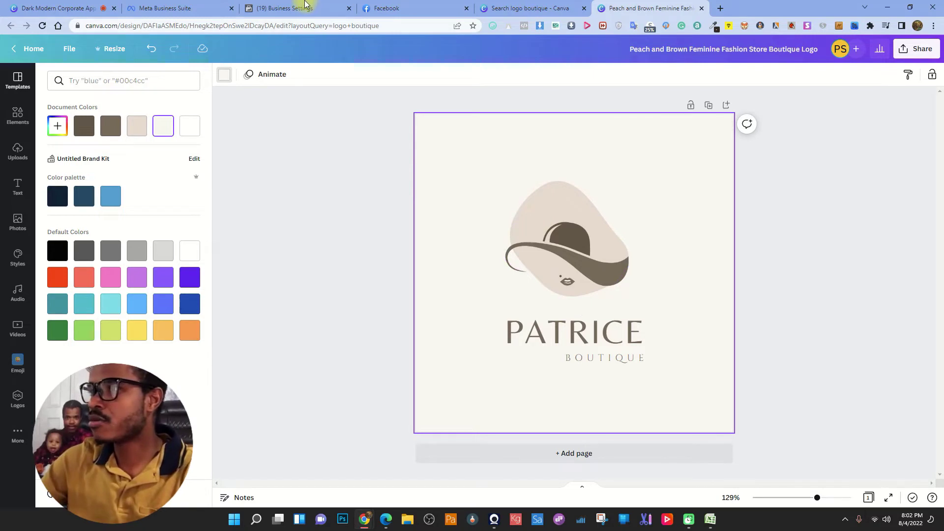
- Glance at the Facebook page setup and the logo design, then return to 'logo boutique' results
click(450, 9)
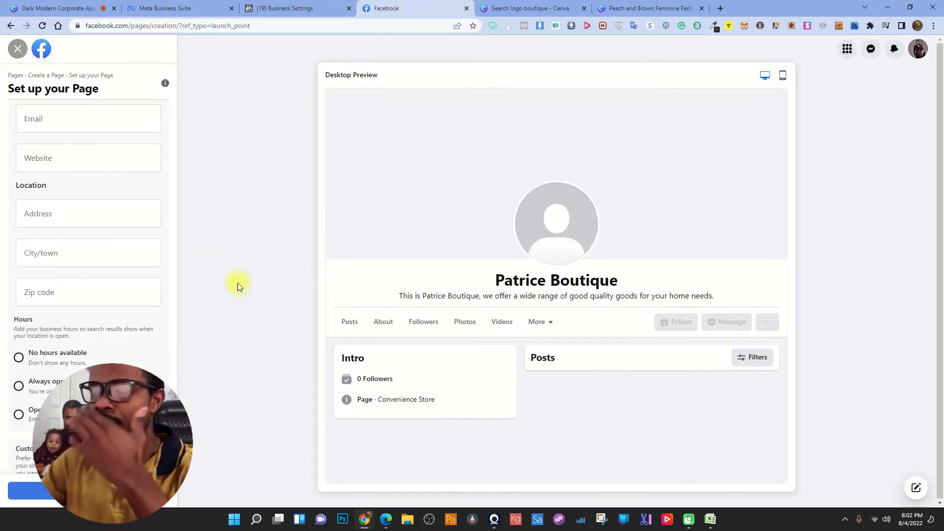
click(669, 4)
click(543, 5)
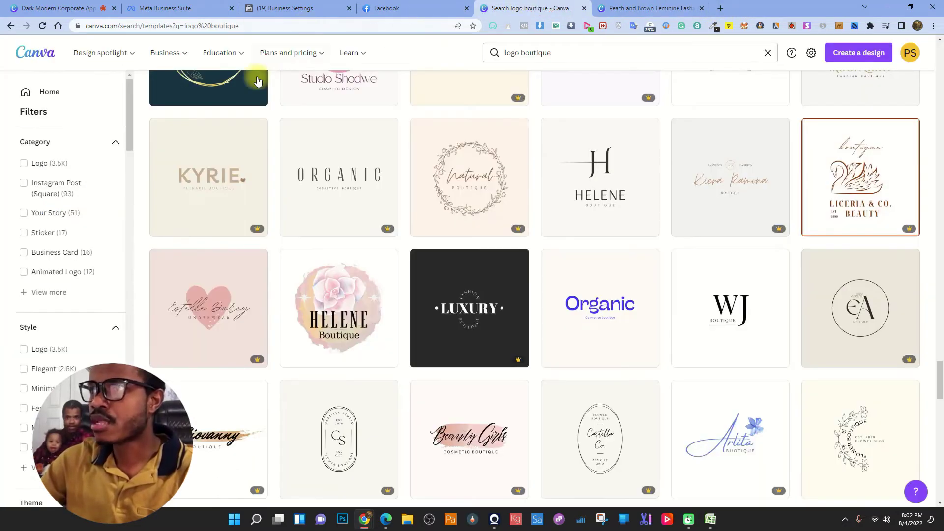
scroll(383, 184, down, 10)
- Replace the search with 'facebook cover boutique' and scroll through the 20,958 cover templates
drag(575, 51, 494, 53)
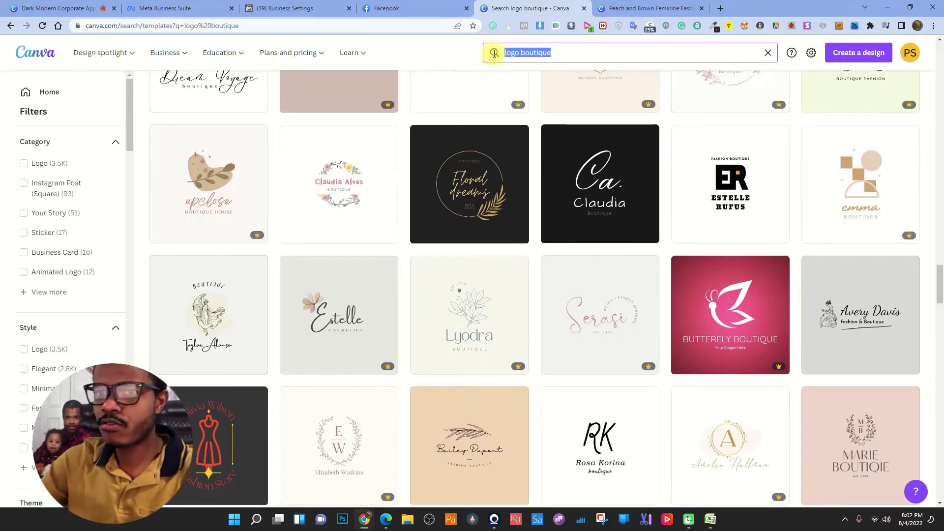
text(f)
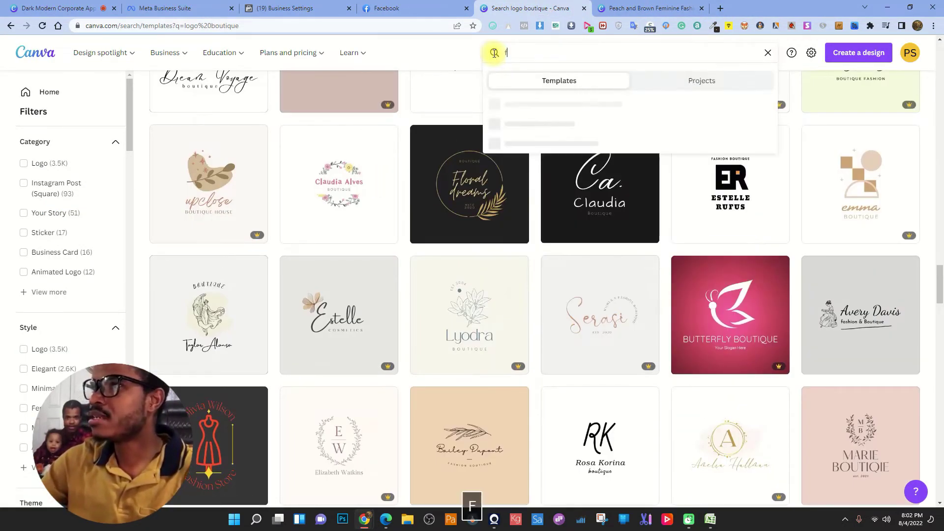
text(acebook cover)
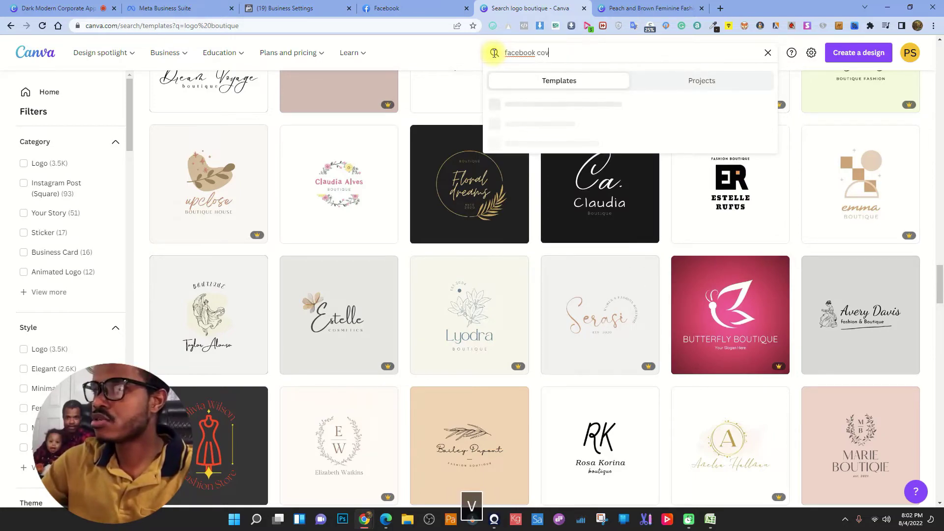
key(Return)
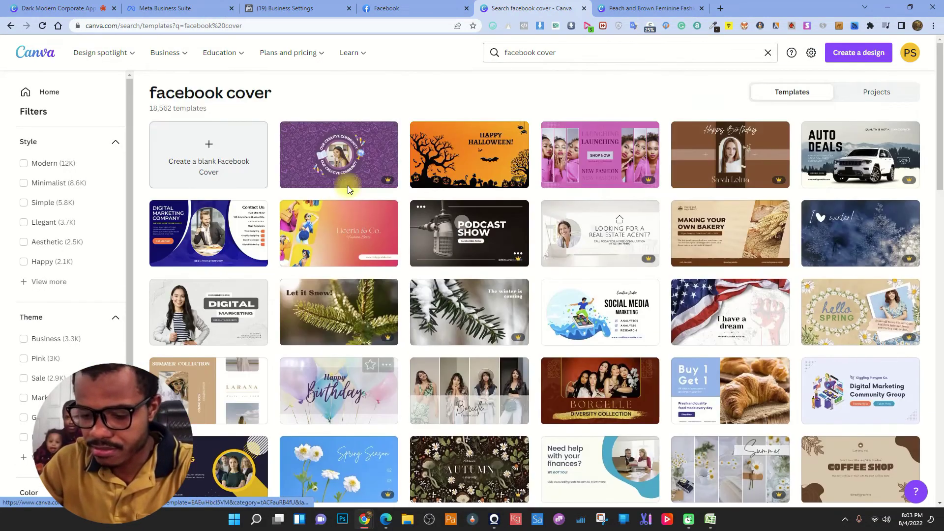
click(572, 54)
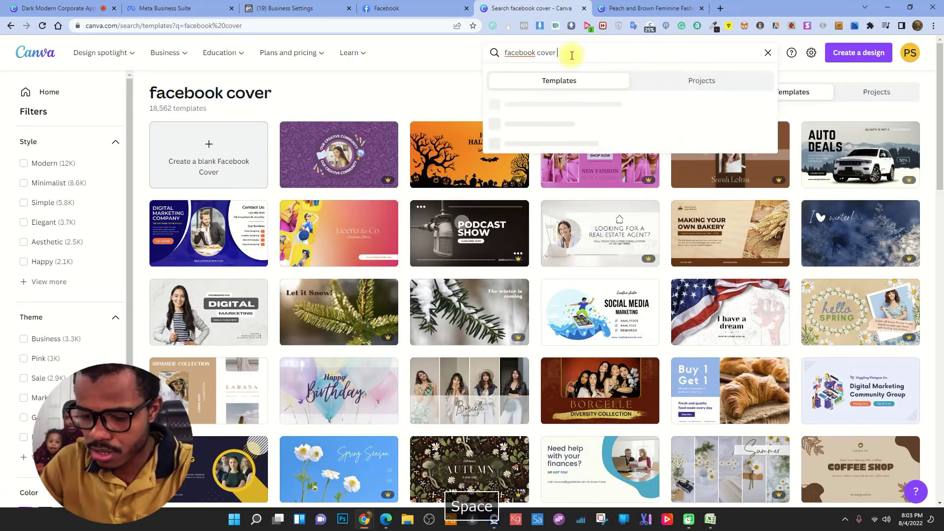
text(boutiqu)
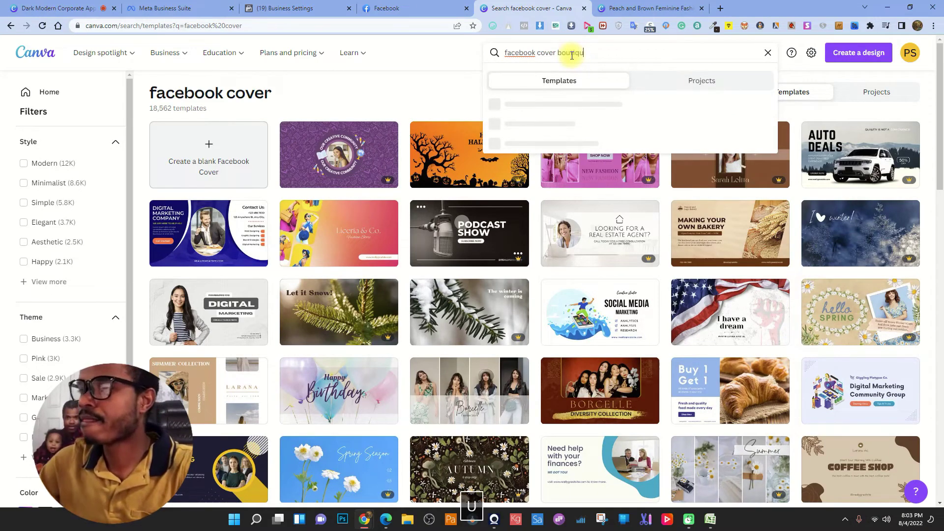
text(e)
key(Return)
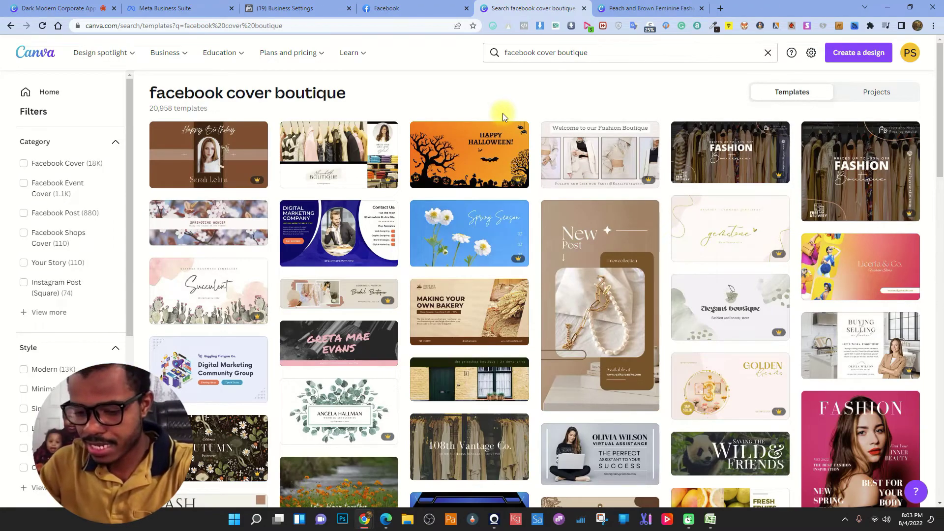
scroll(503, 113, down, 3)
scroll(457, 183, down, 4)
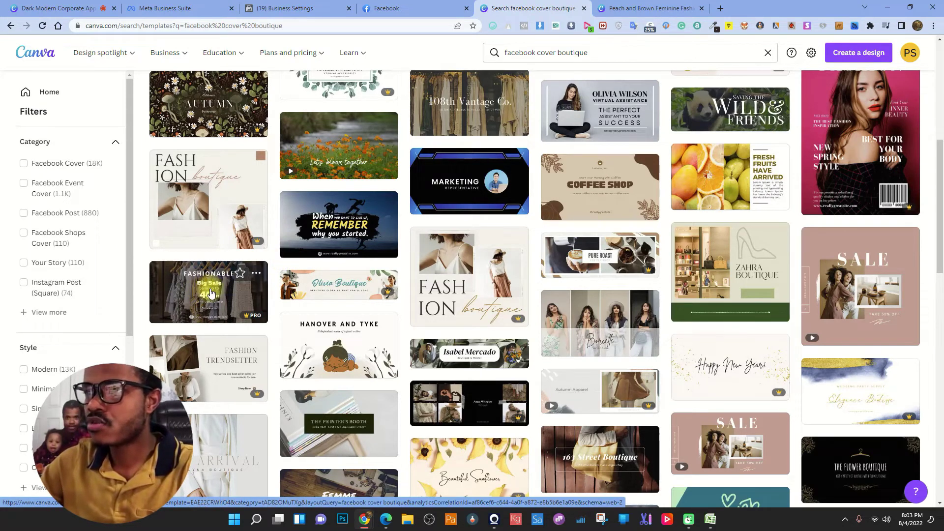
- Open the four-model Borcelle cover and change its title to 'Patrice' and subtitle to 'Boutique'
click(600, 329)
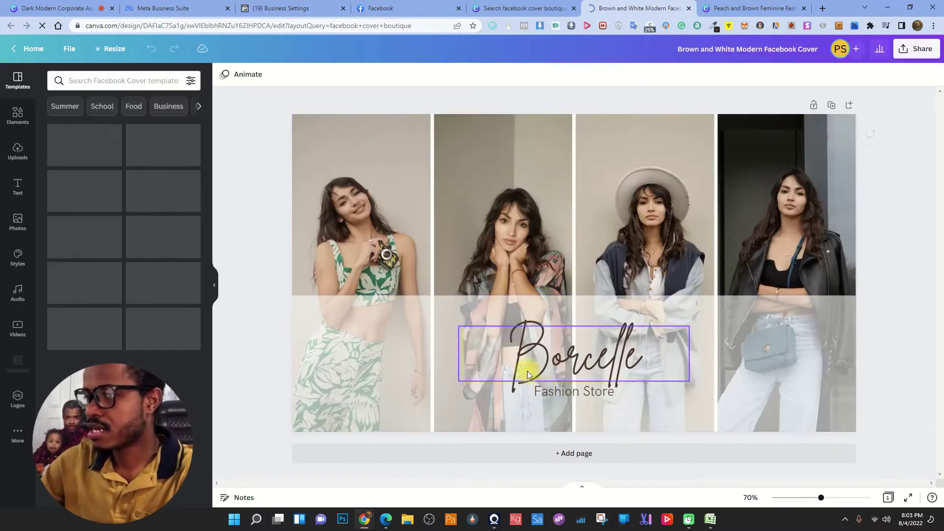
double_click(579, 360)
text(Patrice)
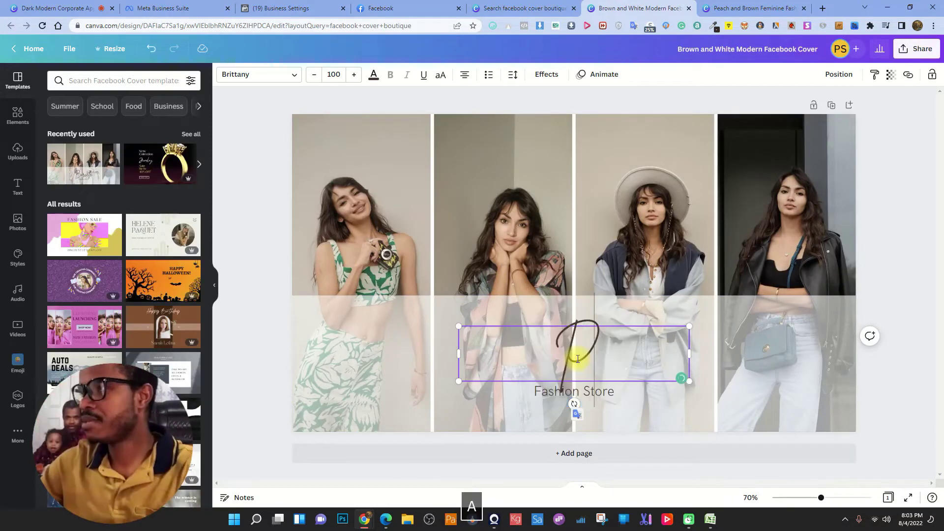
click(593, 390)
double_click(604, 391)
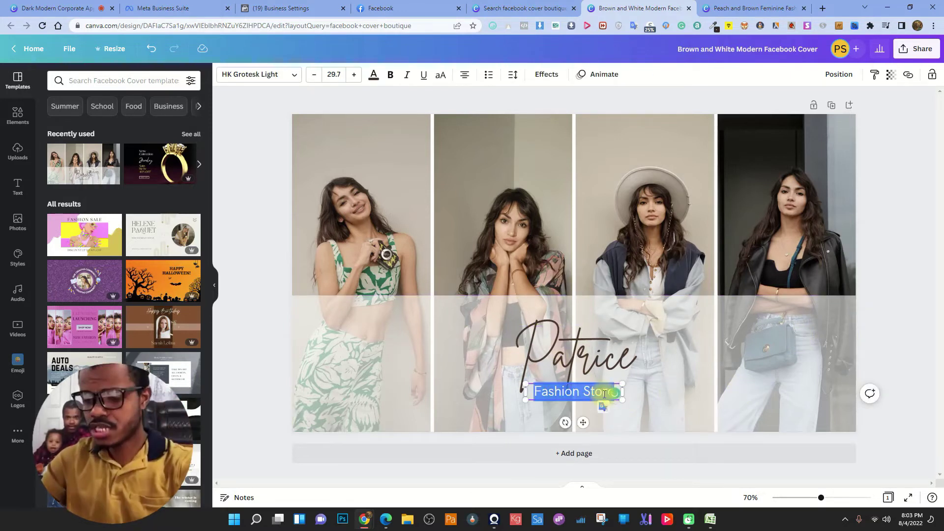
text(Boutiqu)
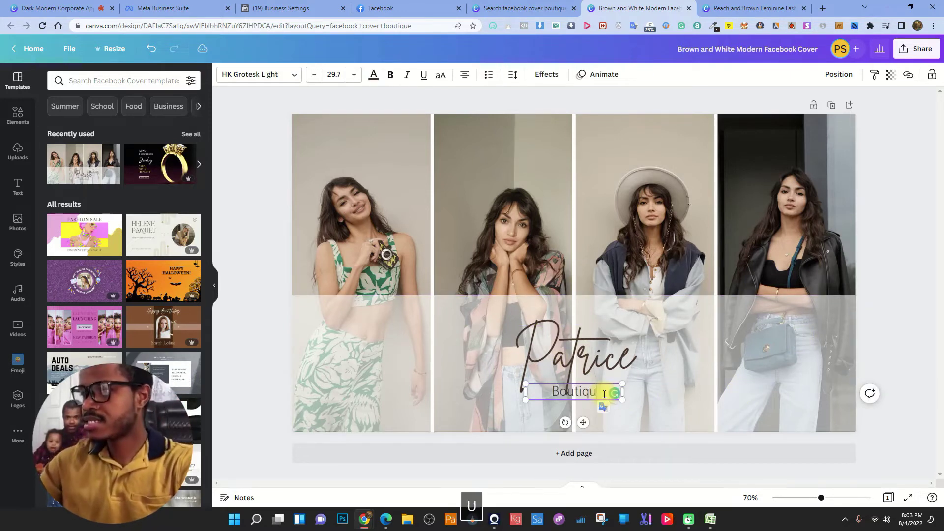
text(e)
click(732, 326)
click(846, 155)
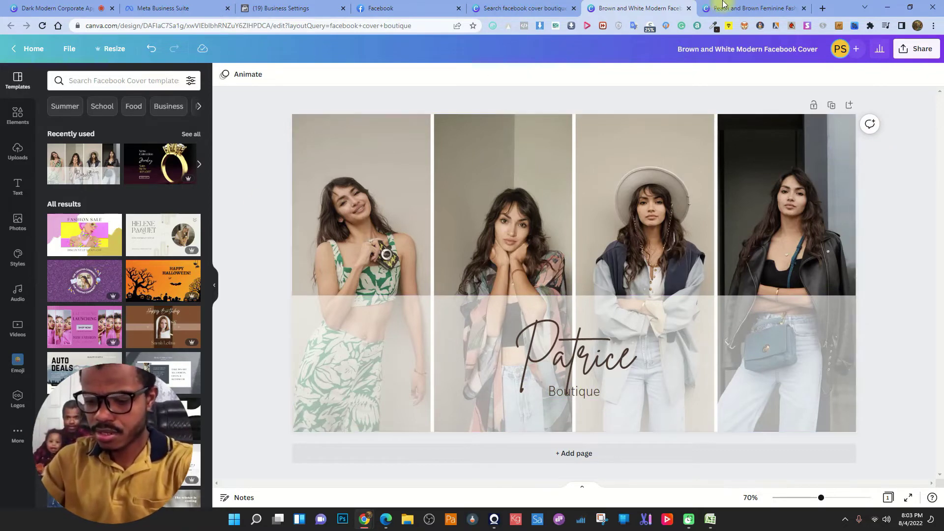
- Download the Patrice Boutique cover as a 1640 × 924 px PNG
key(ctrl+Tab)
click(673, 8)
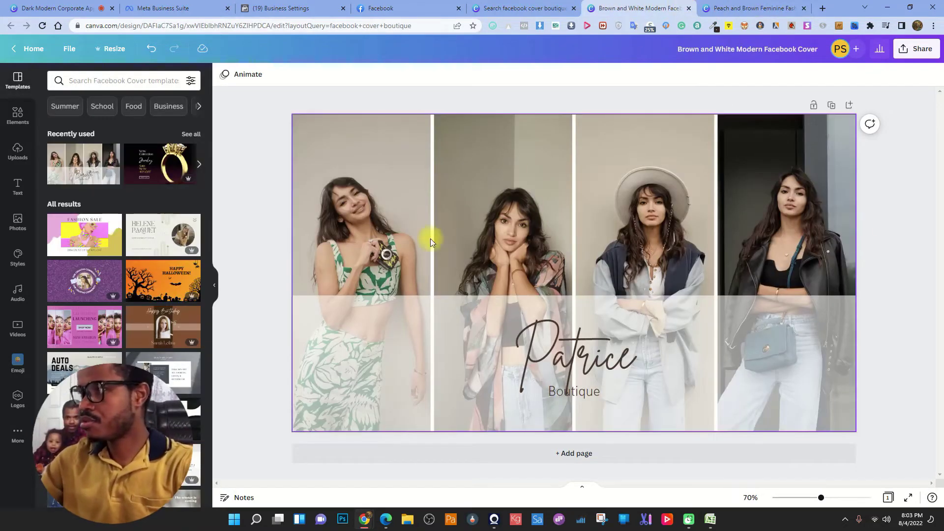
click(915, 48)
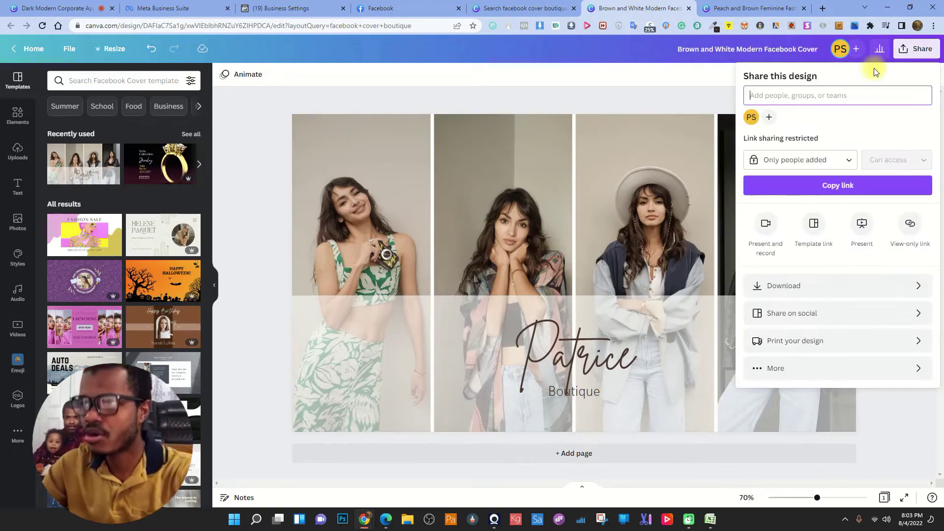
click(820, 284)
click(857, 253)
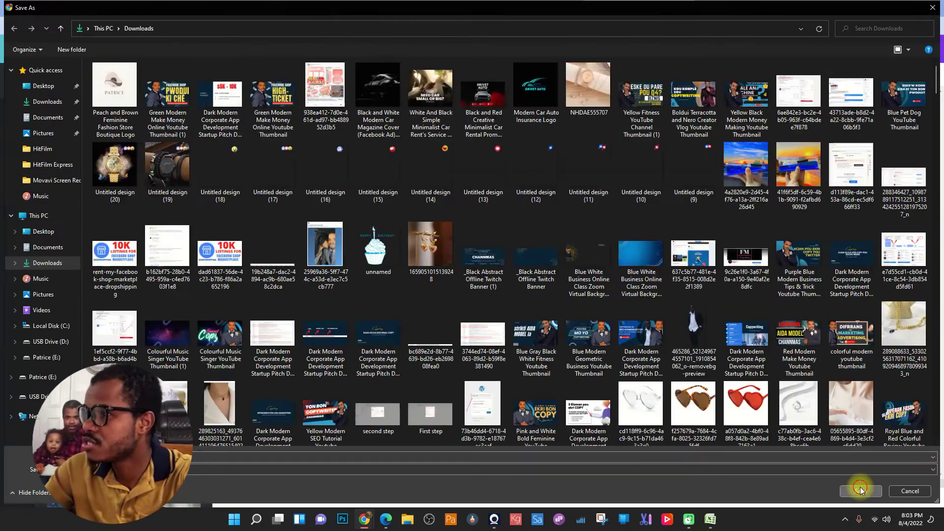
click(860, 491)
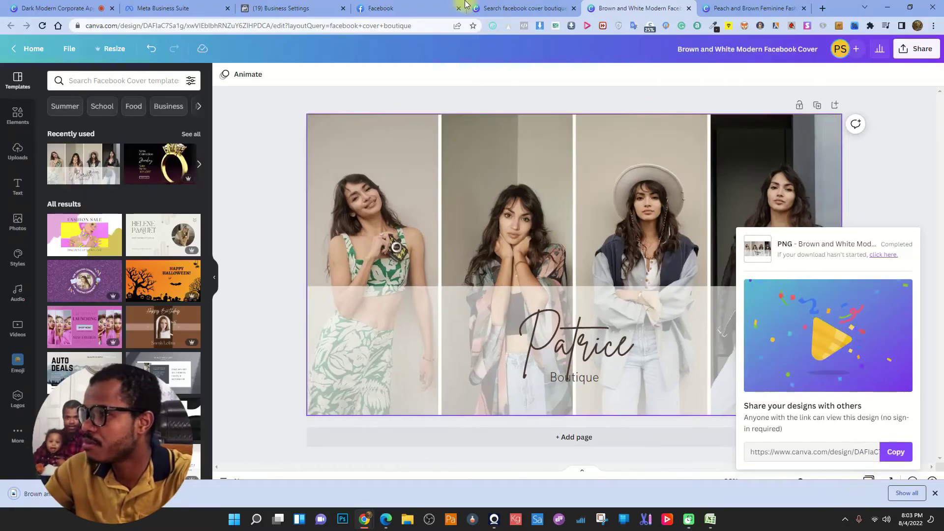
click(407, 4)
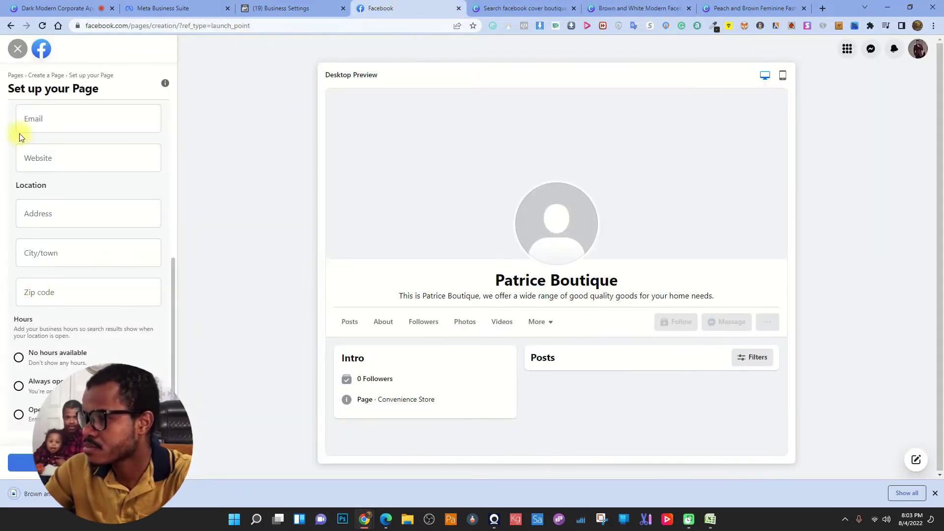
- Upload the PATRICE logo file as the Facebook page's profile picture
scroll(76, 185, up, 5)
click(89, 190)
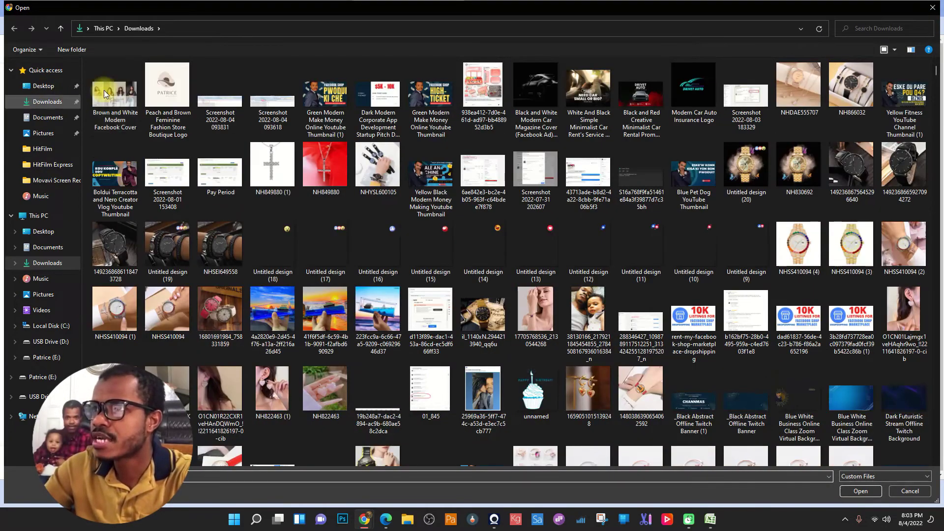
click(104, 90)
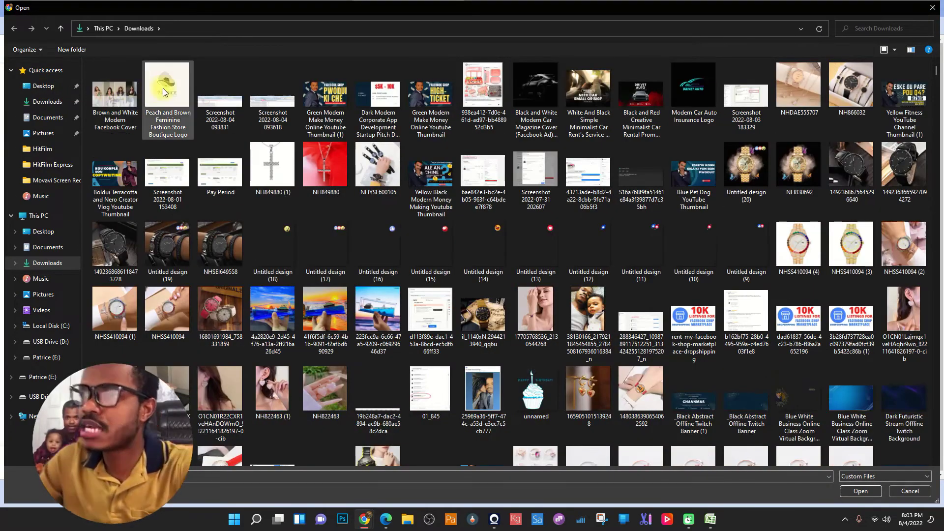
double_click(163, 88)
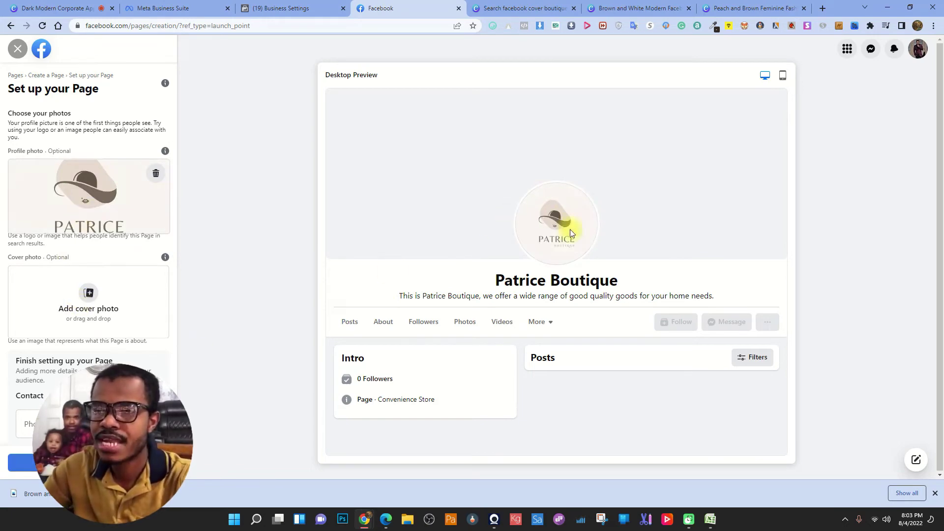
- Set the four-model collage as cover photo and check the mobile and desktop previews
click(108, 294)
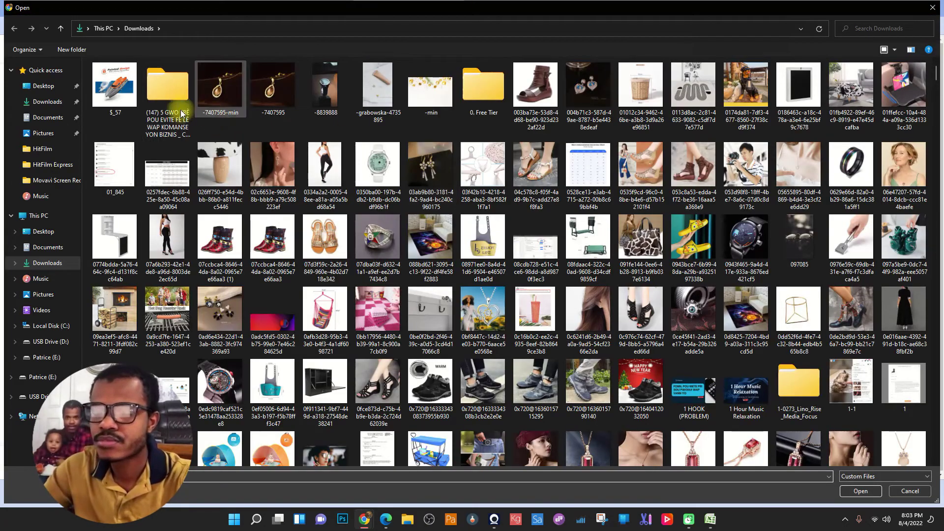
scroll(206, 98, down, 15)
double_click(169, 88)
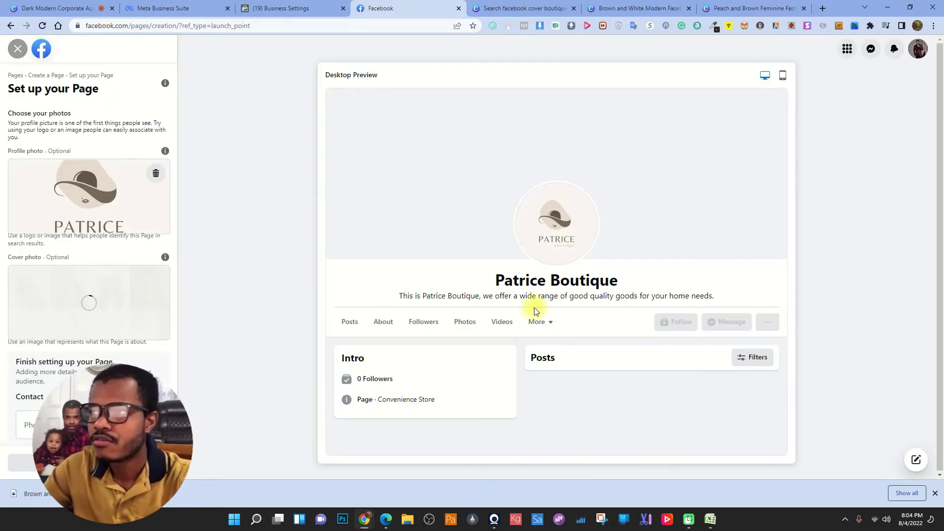
scroll(86, 305, down, 3)
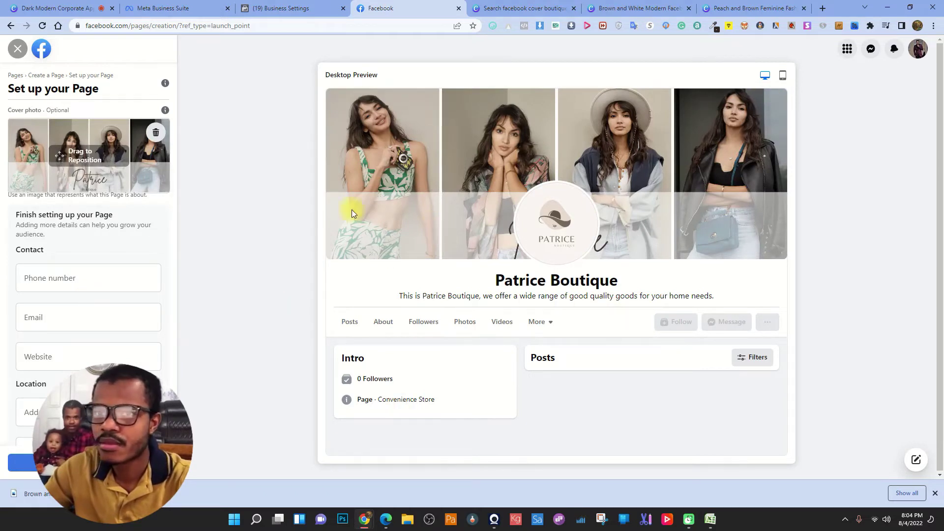
click(783, 76)
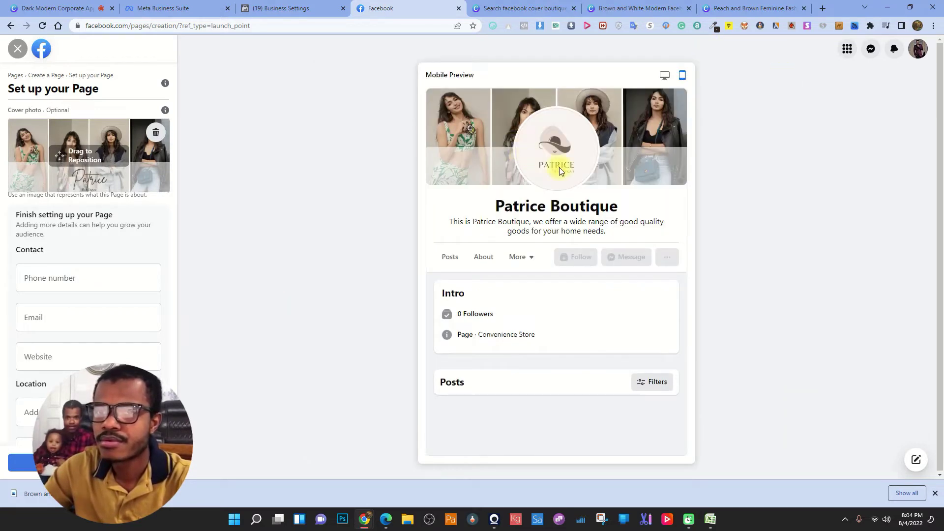
click(664, 75)
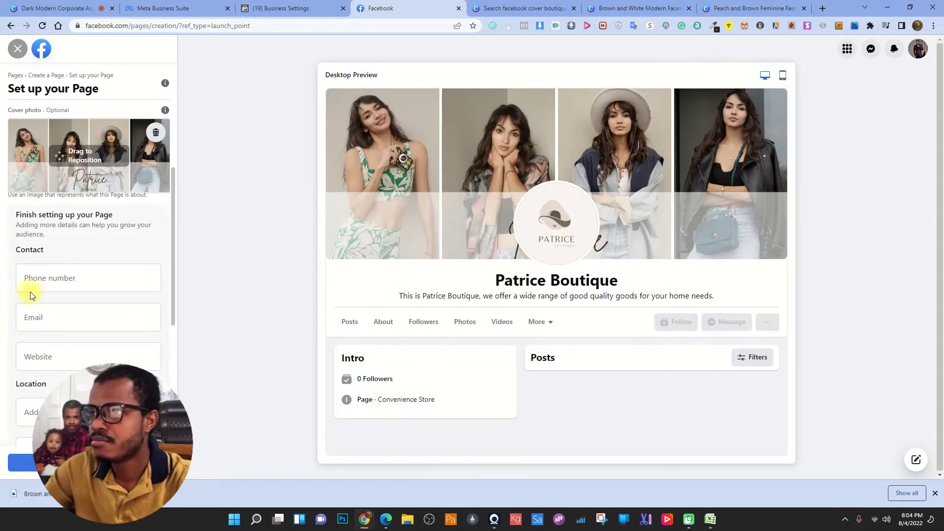
- Enter the business phone number with the +1 country code
click(54, 277)
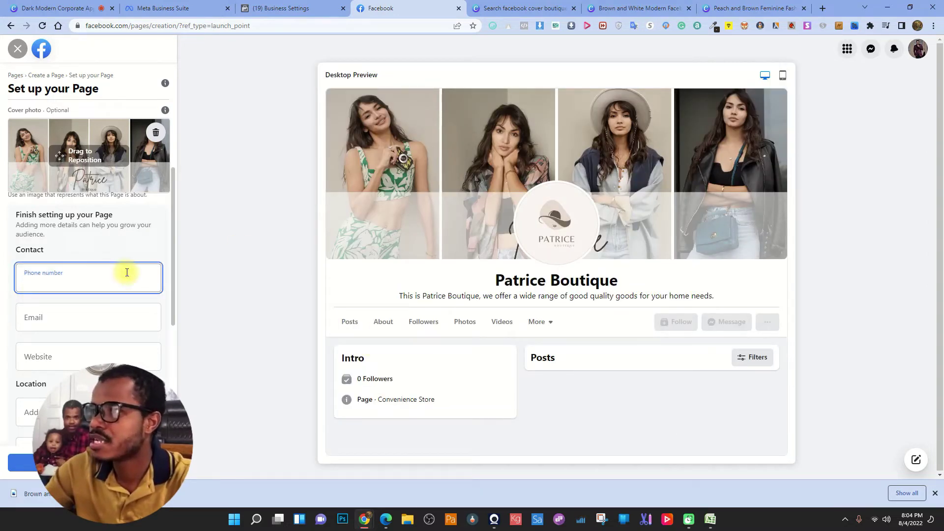
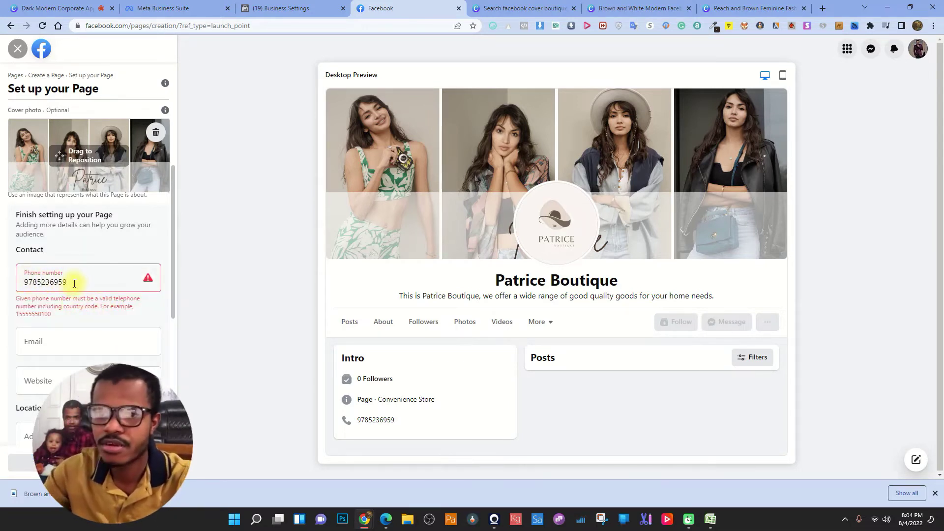
drag(69, 282, 2, 279)
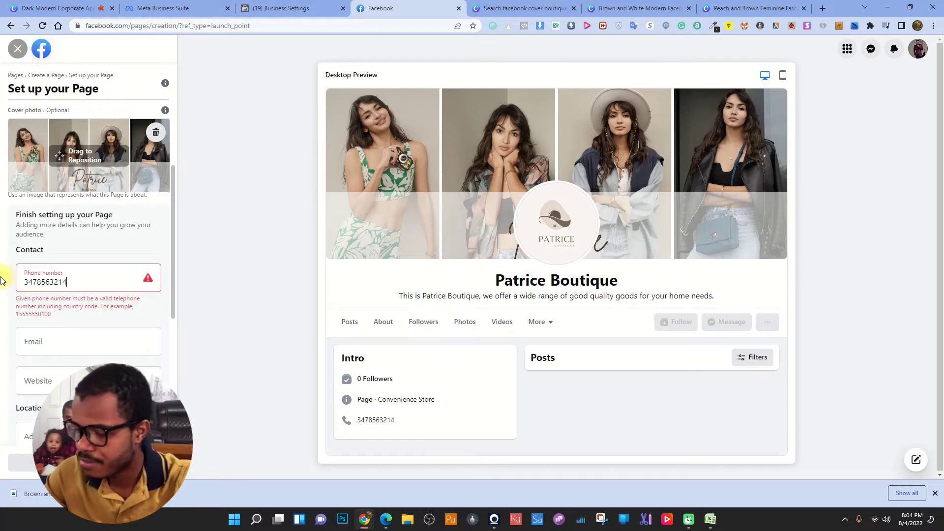
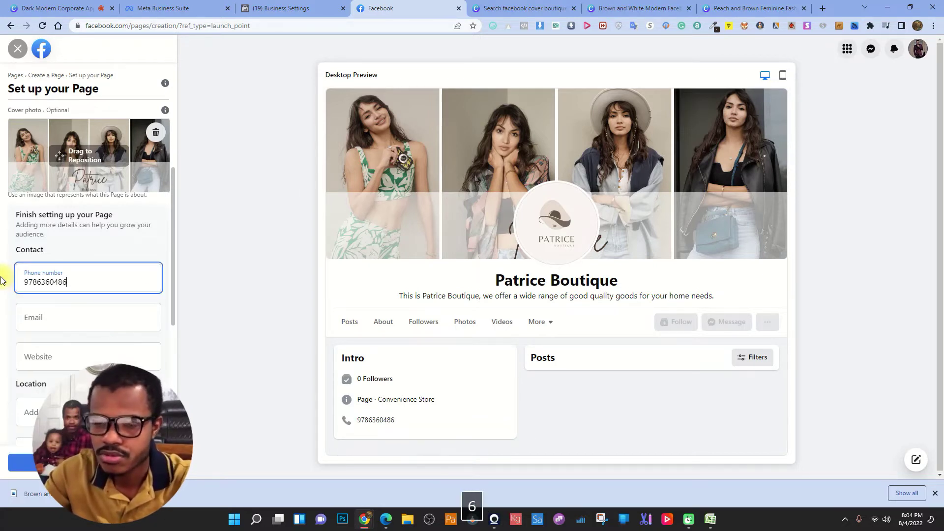
click(1, 280)
click(25, 284)
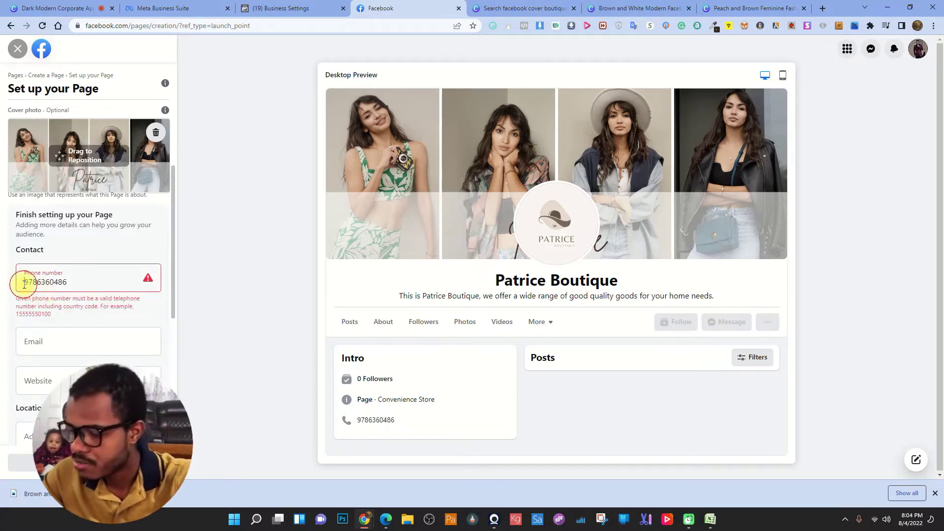
text(+1)
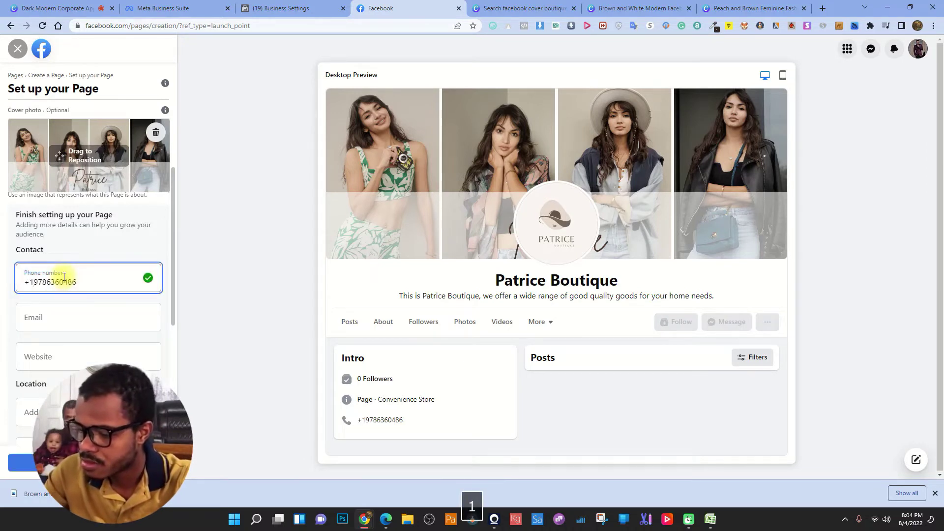
click(5, 266)
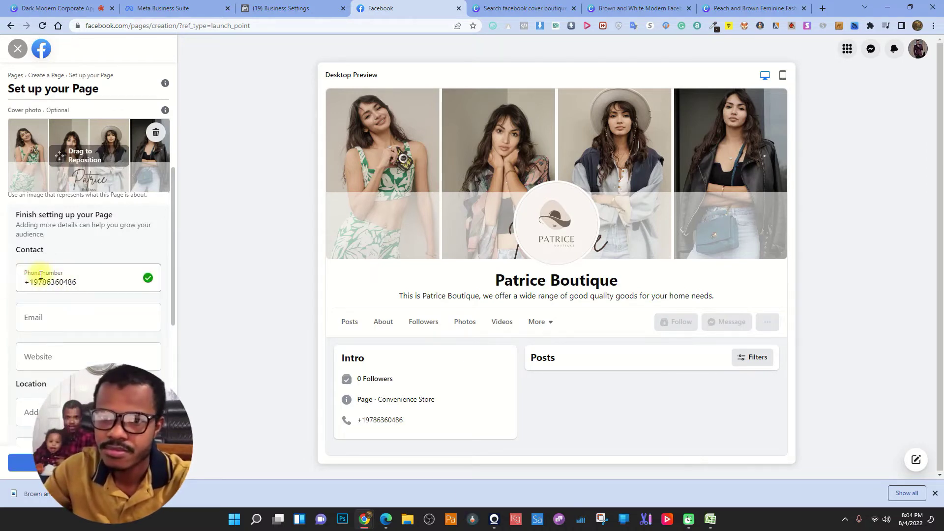
- Fill in the business e-mail address and the website patriceboutique.com
scroll(70, 257, down, 3)
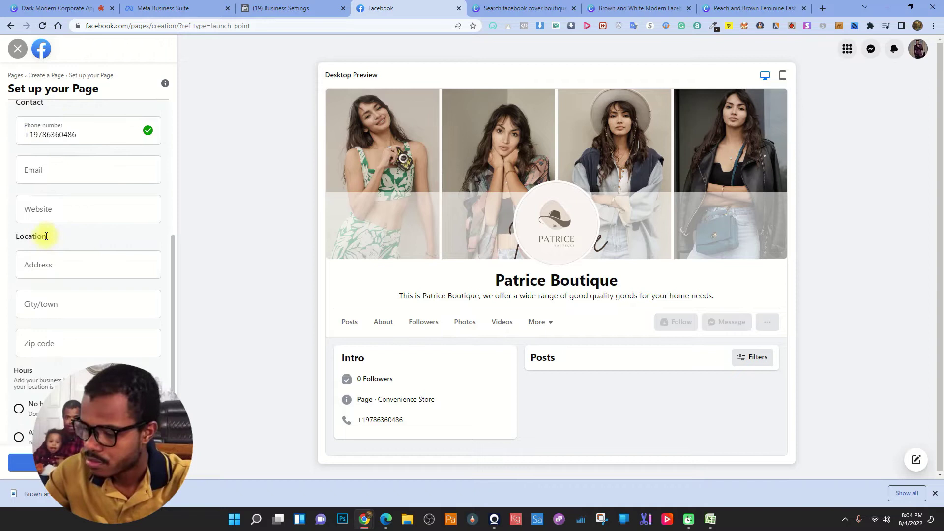
click(71, 174)
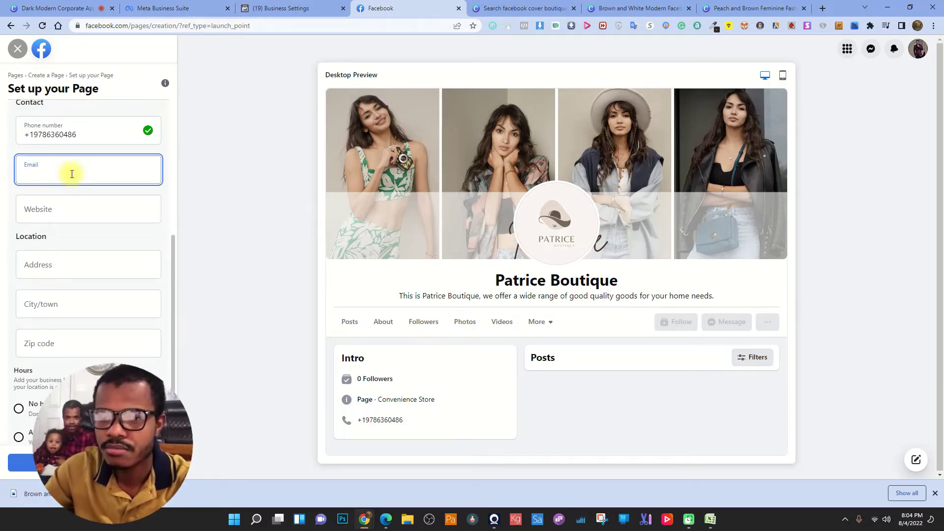
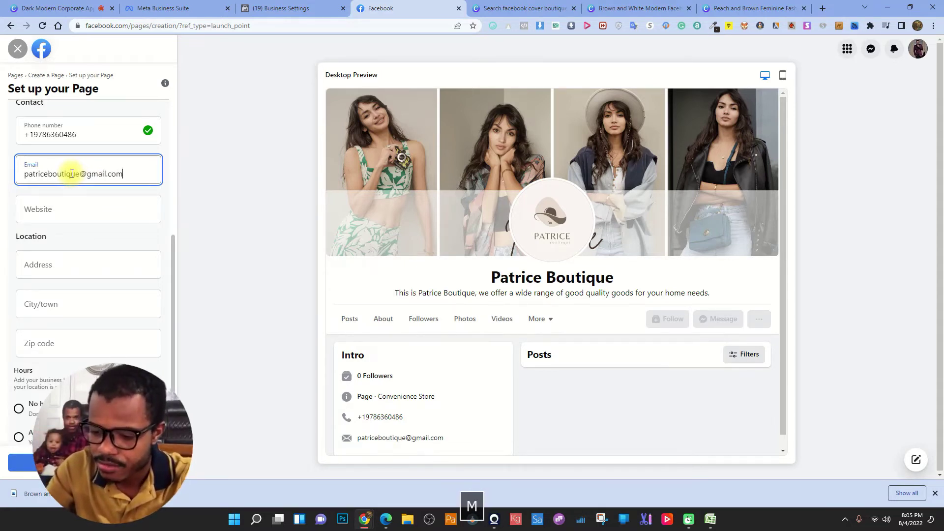
click(94, 202)
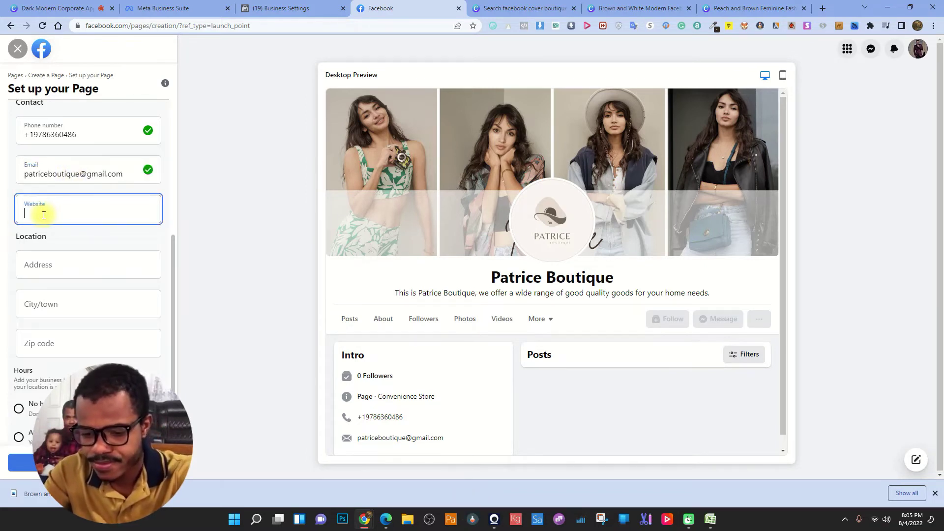
text(patrice)
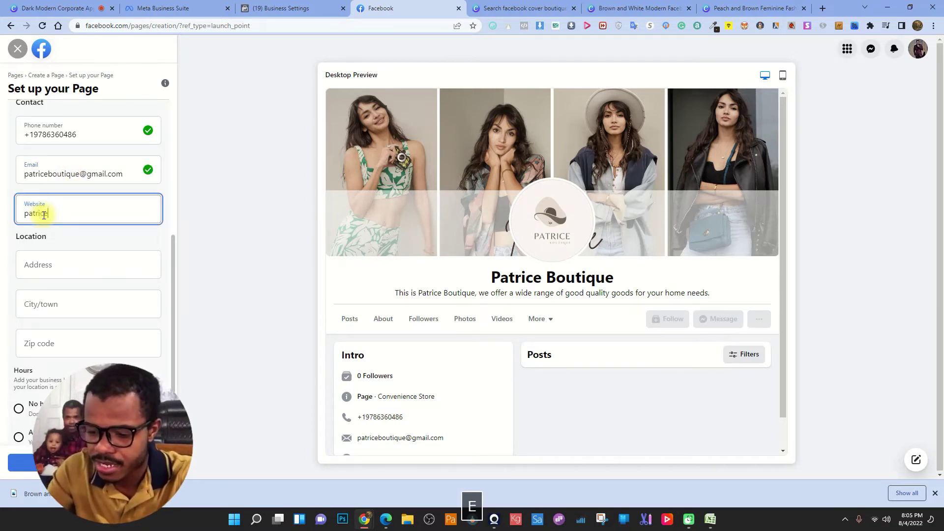
text(boutiq)
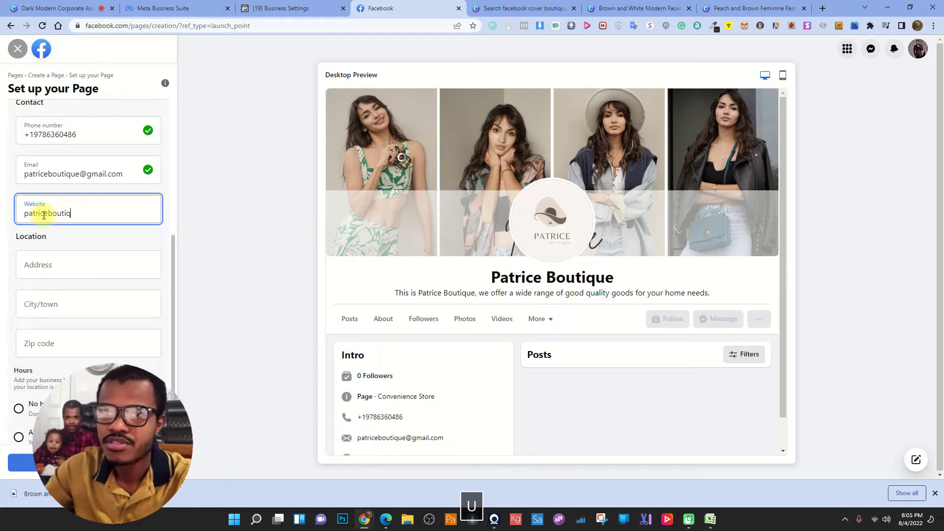
text(ue.com)
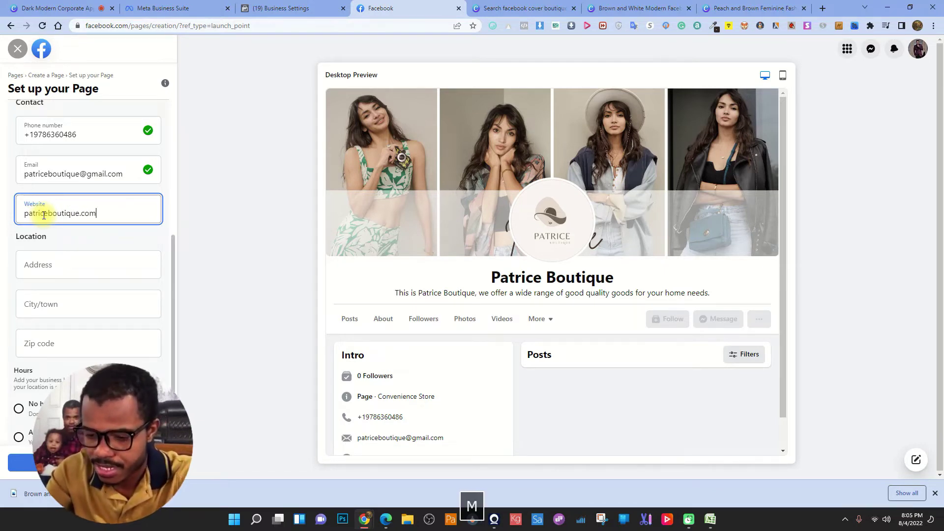
- Set the city to Lakeland, Florida and the hours to Always open
click(46, 265)
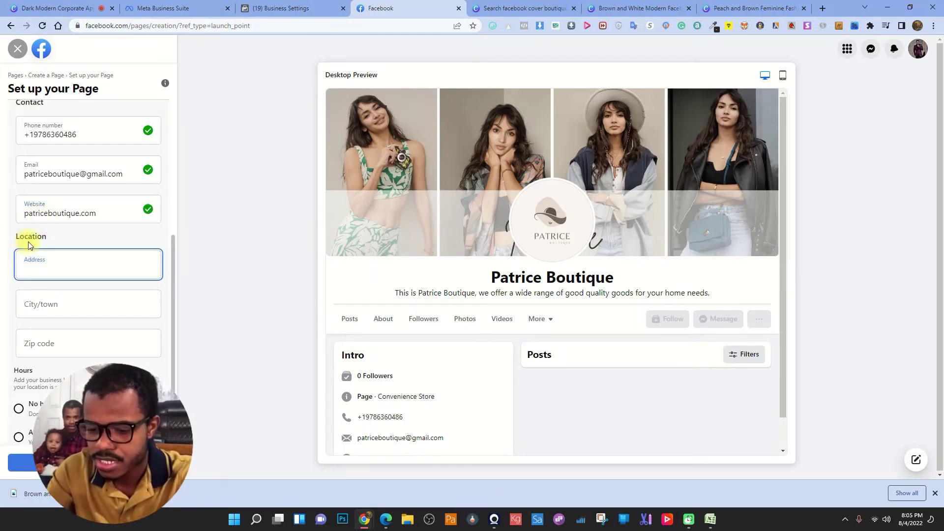
click(57, 311)
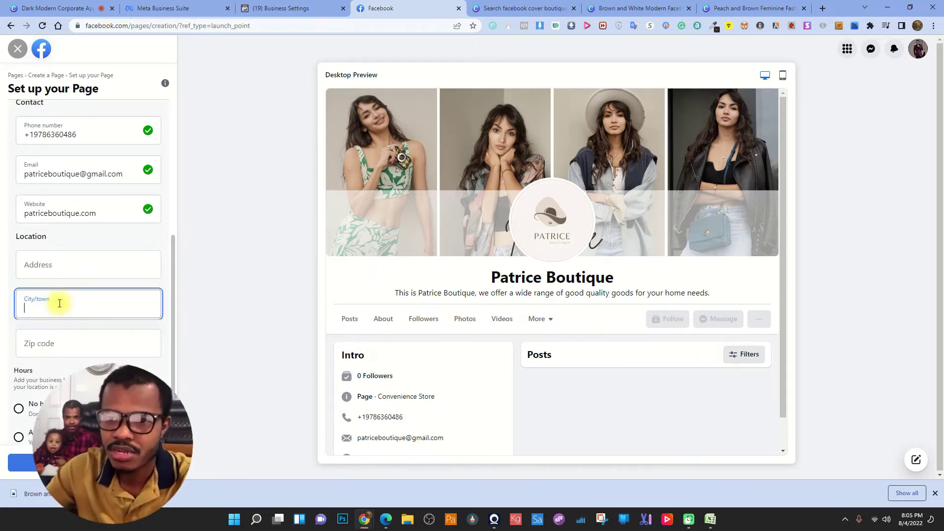
text(lake)
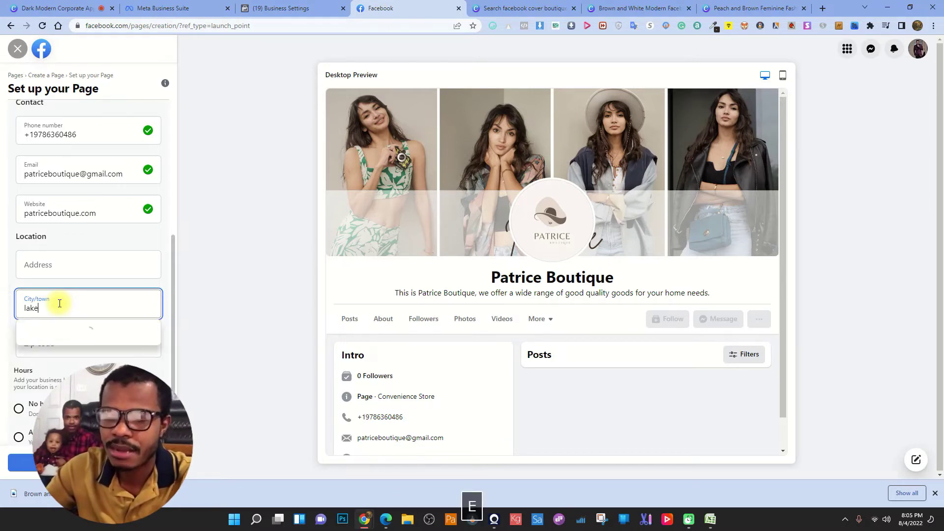
text(land)
click(63, 329)
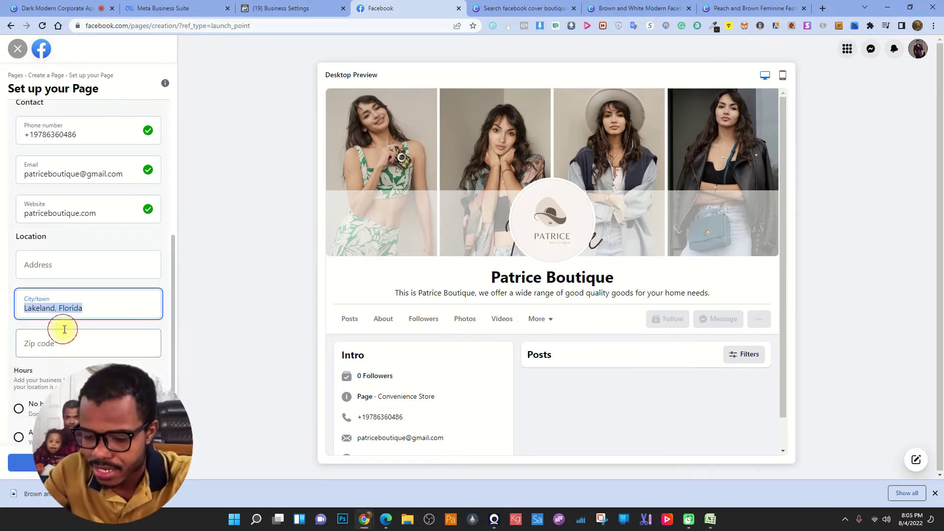
scroll(59, 338, down, 2)
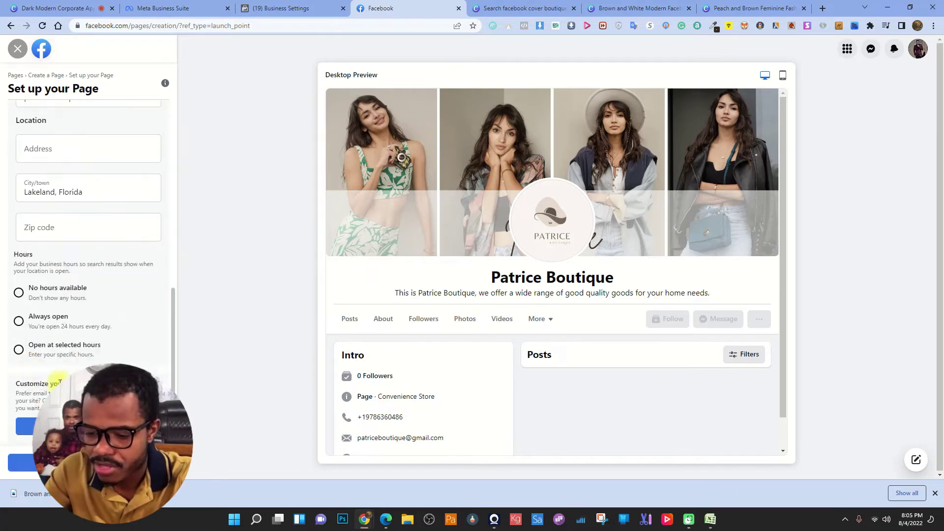
click(18, 322)
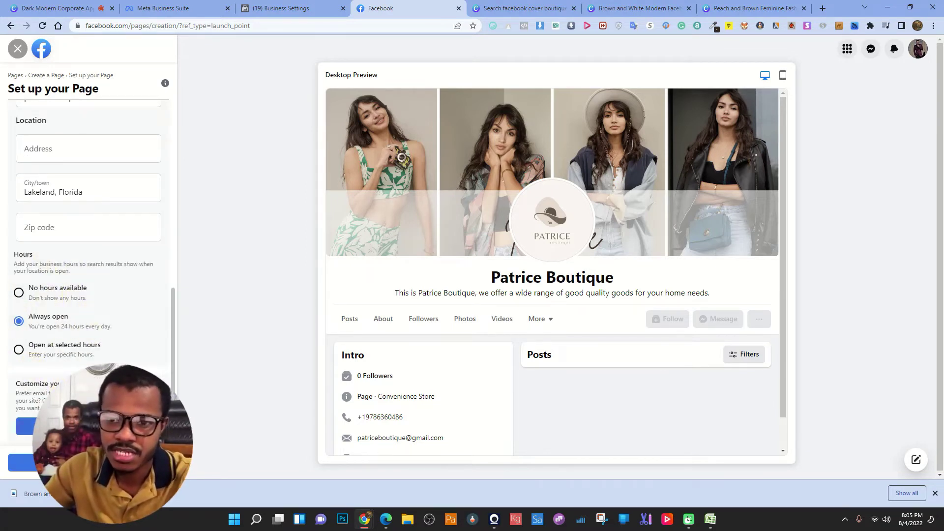
- Open the action button choices and try Learn More, Send Message and Call Now
click(25, 426)
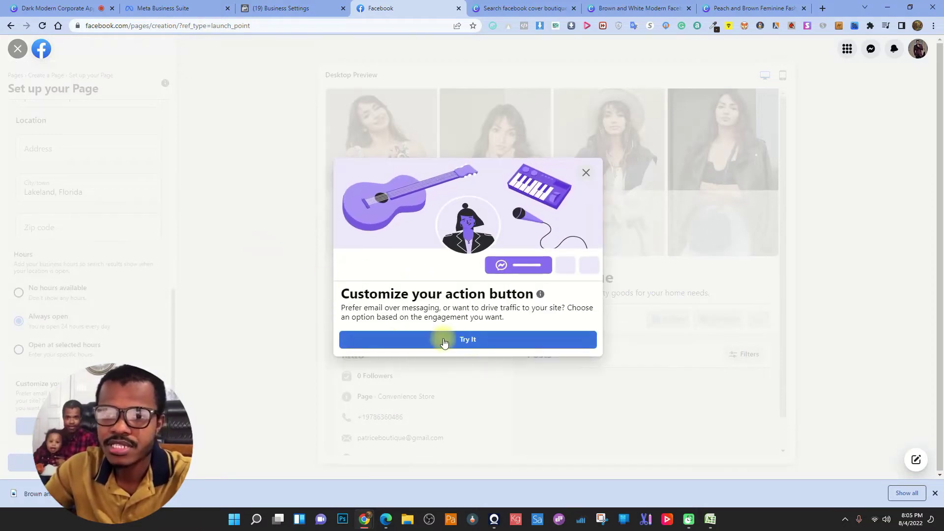
click(474, 340)
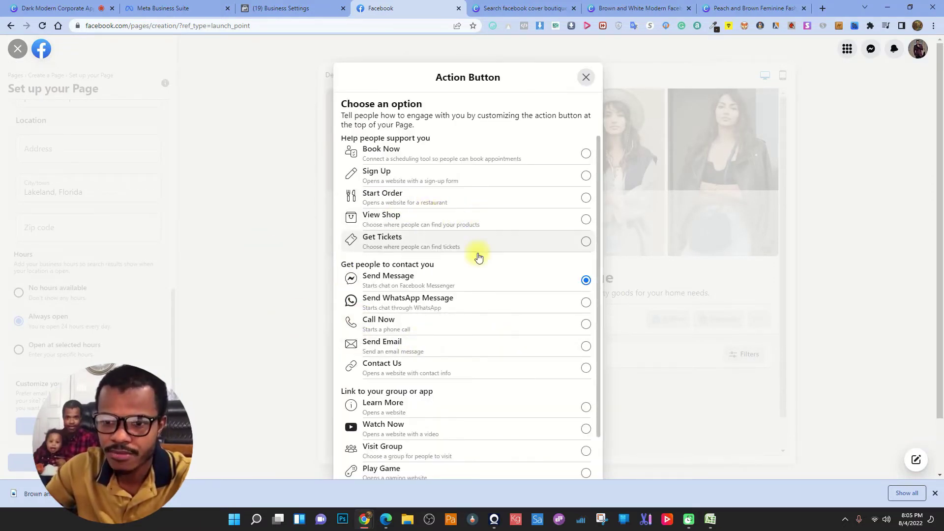
scroll(457, 253, down, 1)
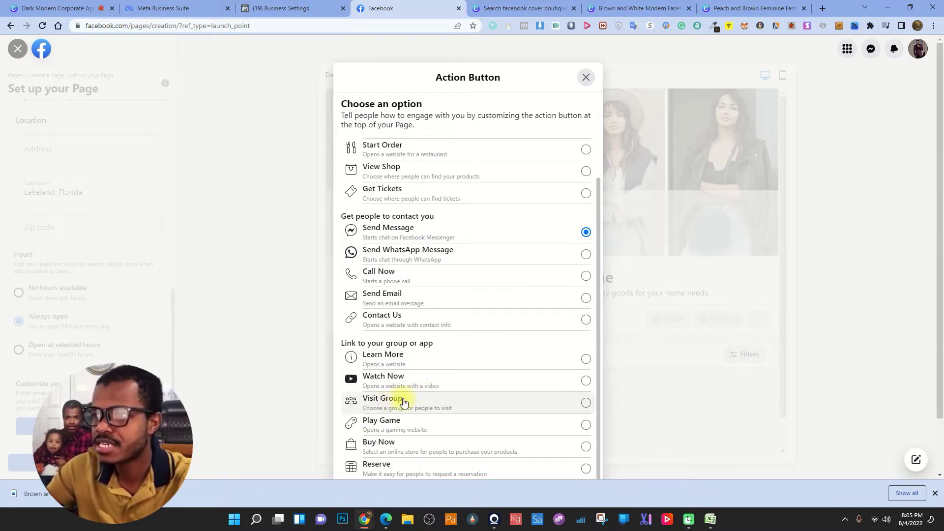
click(935, 493)
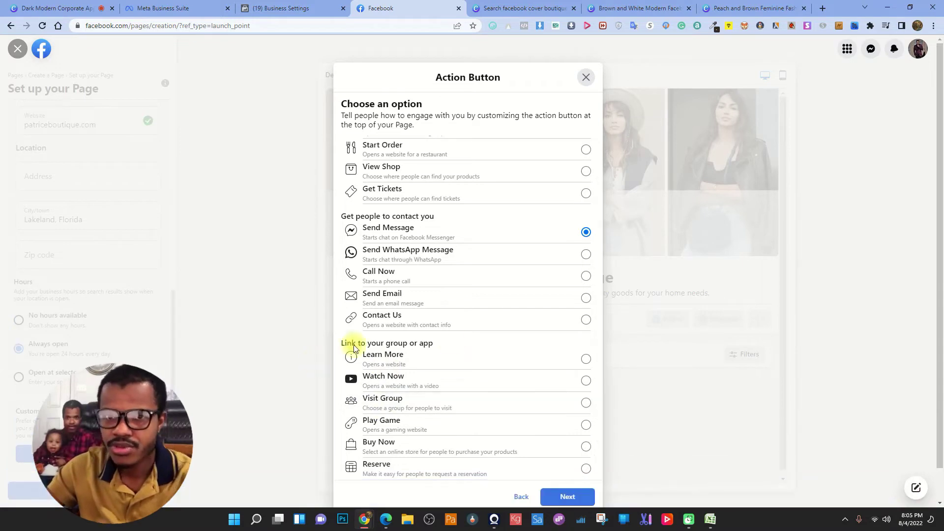
click(487, 361)
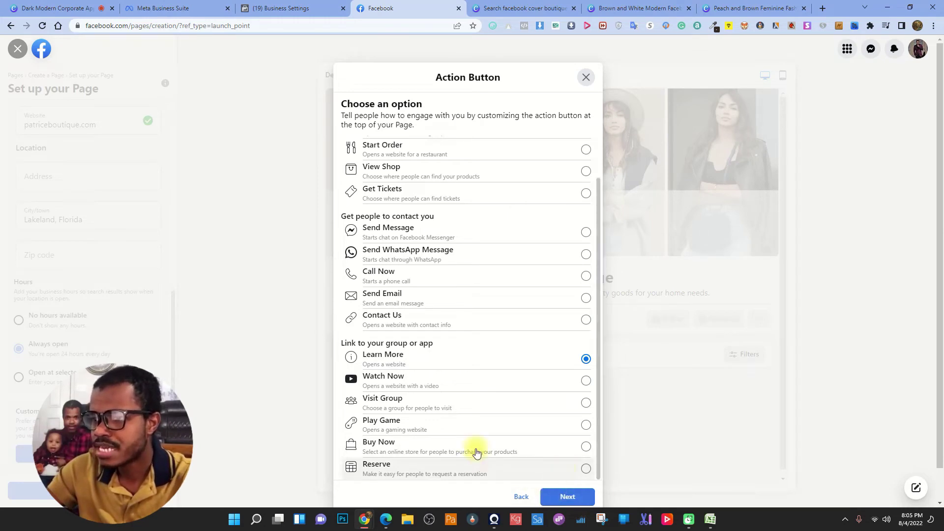
click(511, 230)
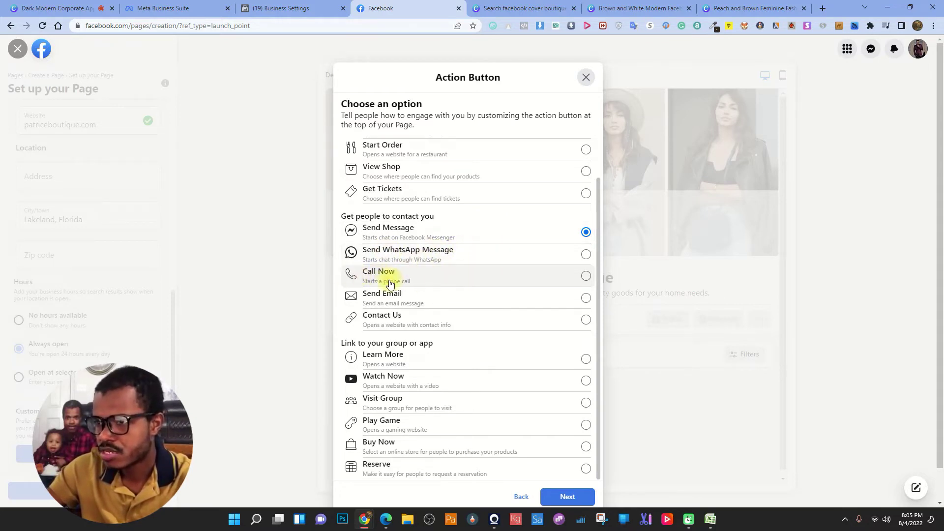
click(437, 271)
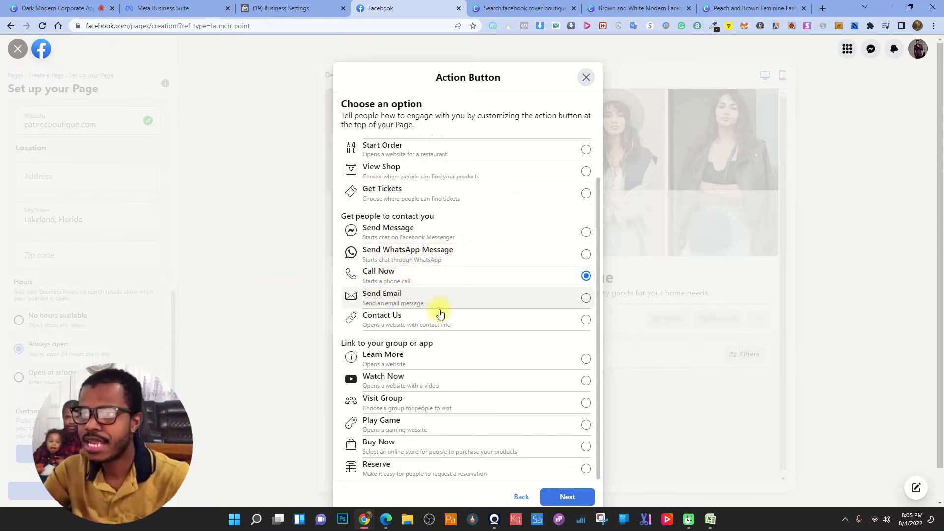
- Compare Send Email, View Shop, Get Tickets and Buy Now, then settle on Send Message
click(463, 297)
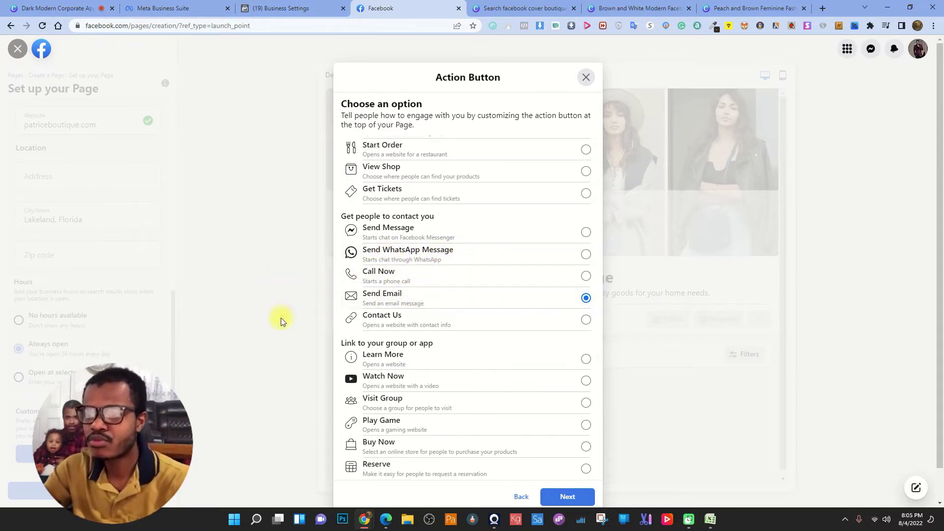
click(491, 169)
click(458, 192)
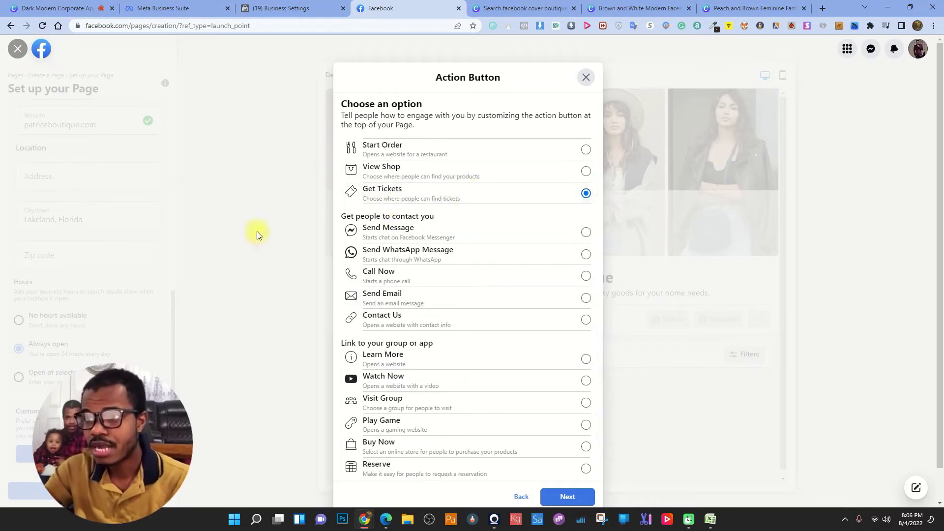
click(455, 442)
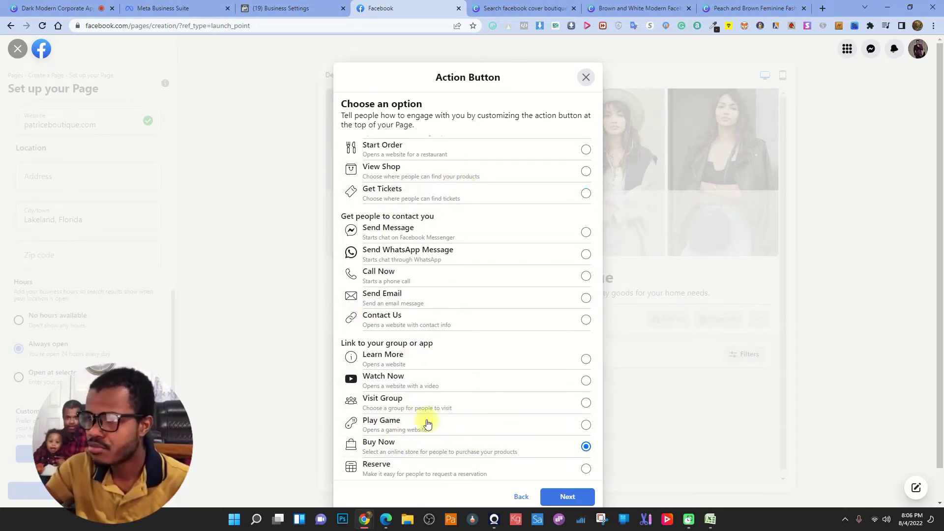
click(489, 231)
click(567, 497)
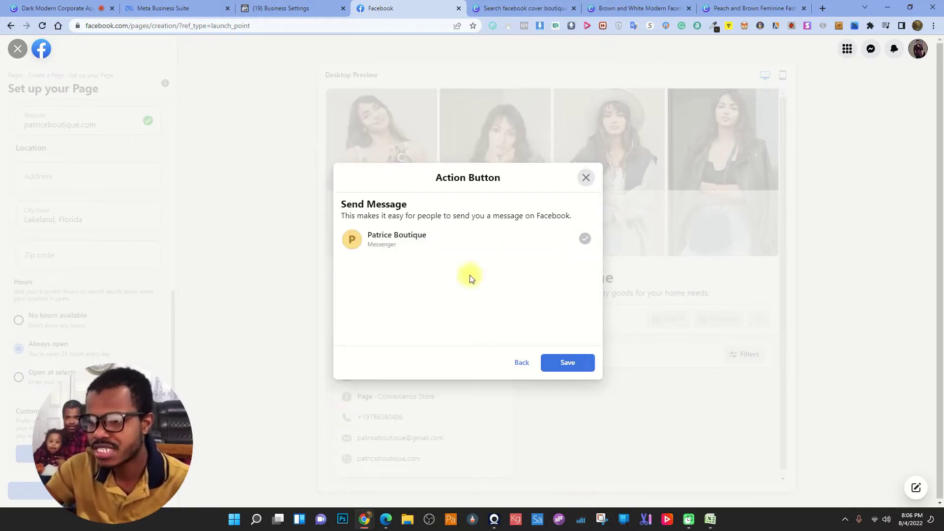
- Save the Send Message action button and finish creating the Patrice Boutique Page
click(590, 364)
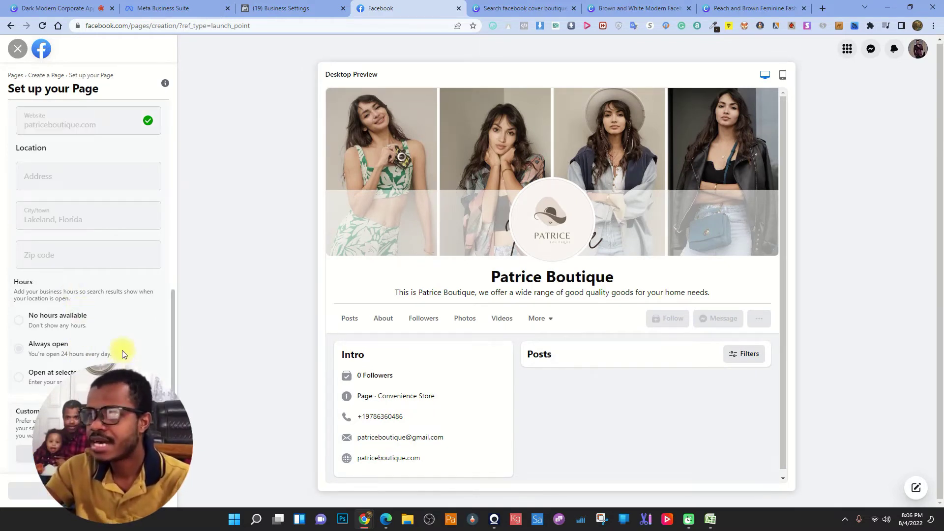
scroll(133, 300, up, 6)
scroll(134, 304, down, 5)
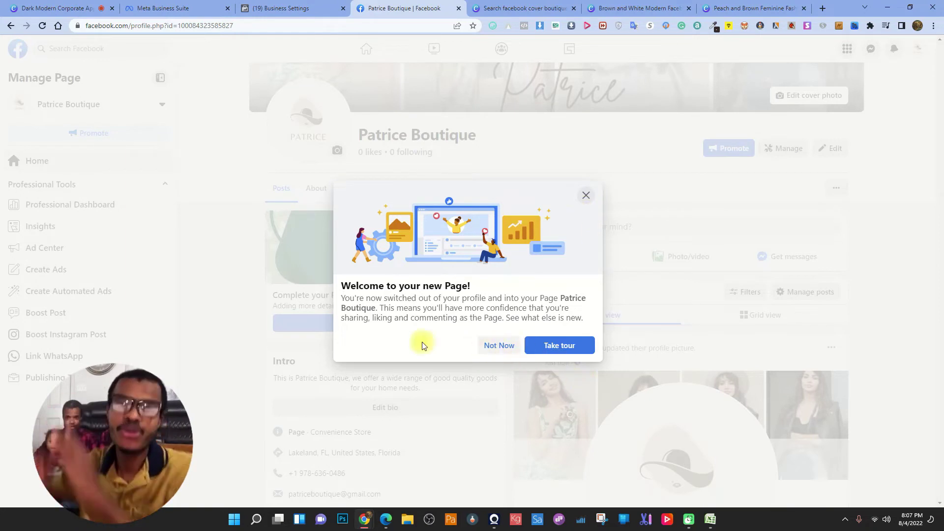
- Take the new Page's tour through each step and finish it with Done
drag(344, 290, 472, 299)
click(578, 327)
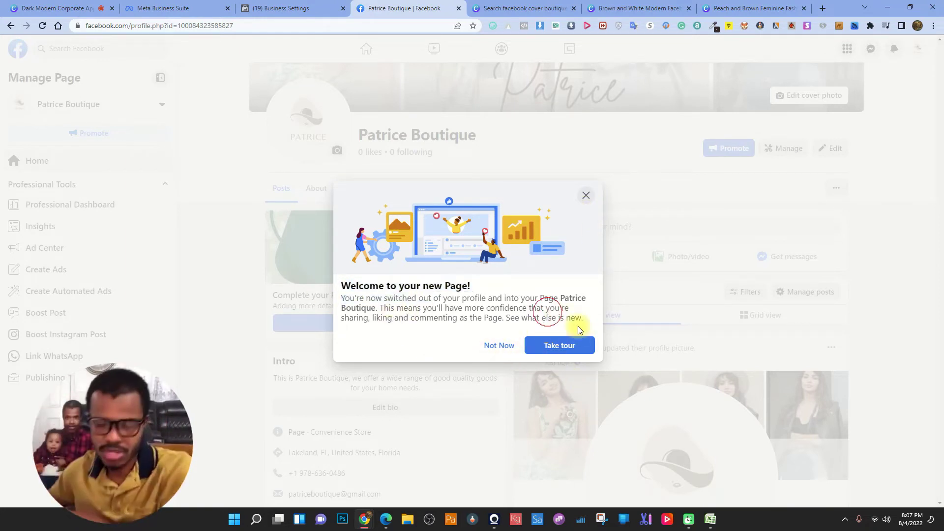
click(560, 344)
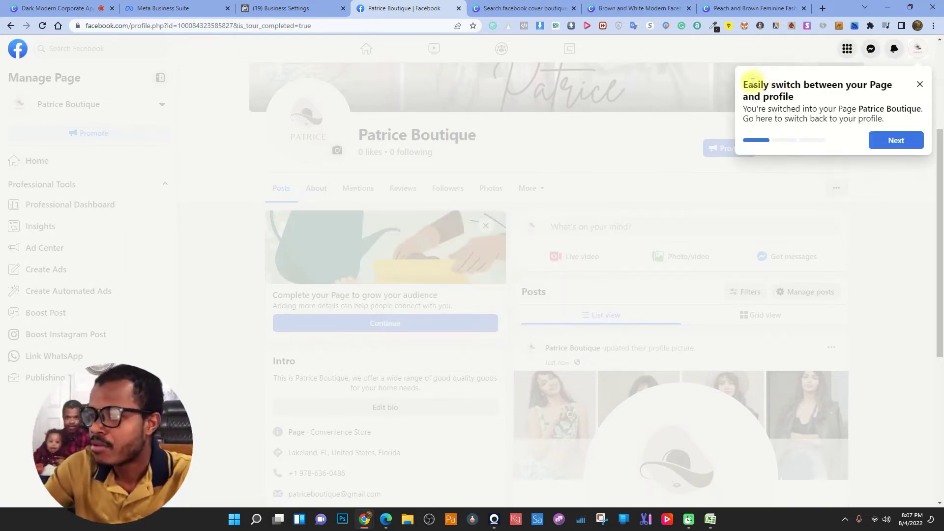
drag(761, 85, 779, 105)
click(808, 101)
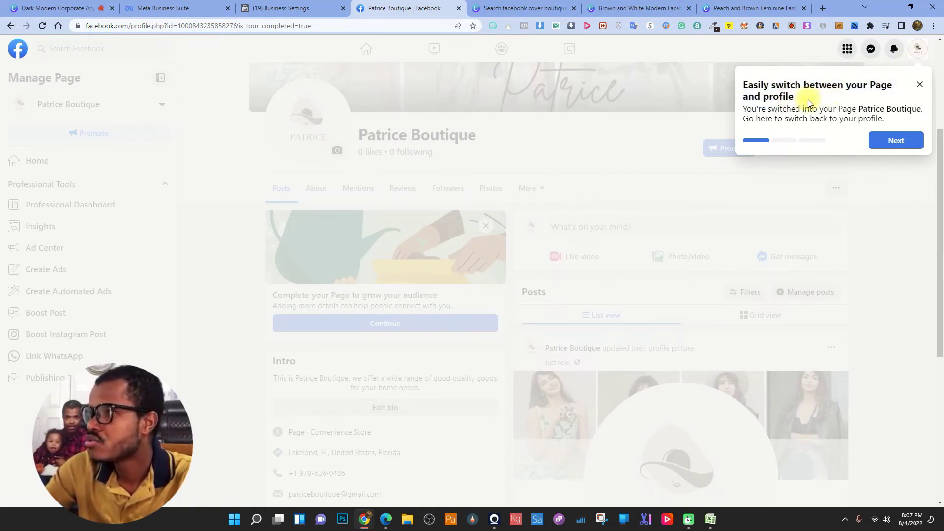
click(898, 142)
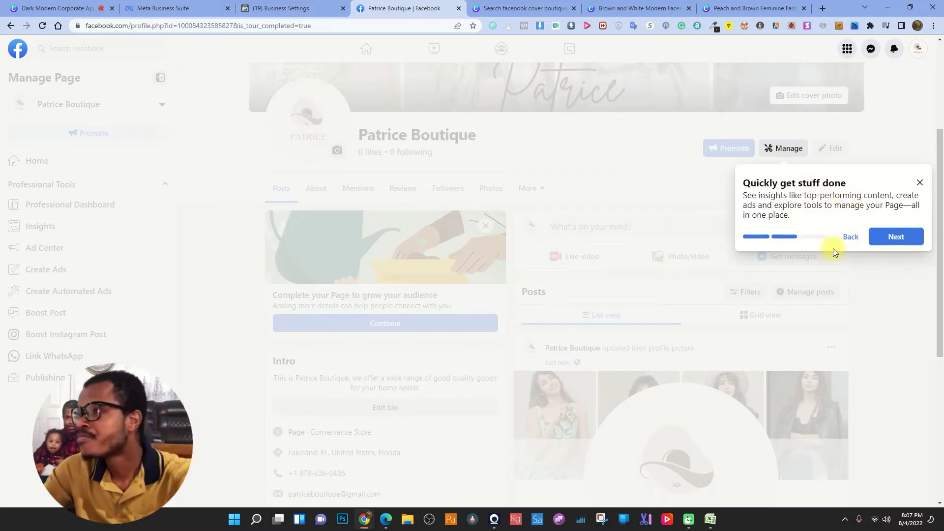
click(889, 240)
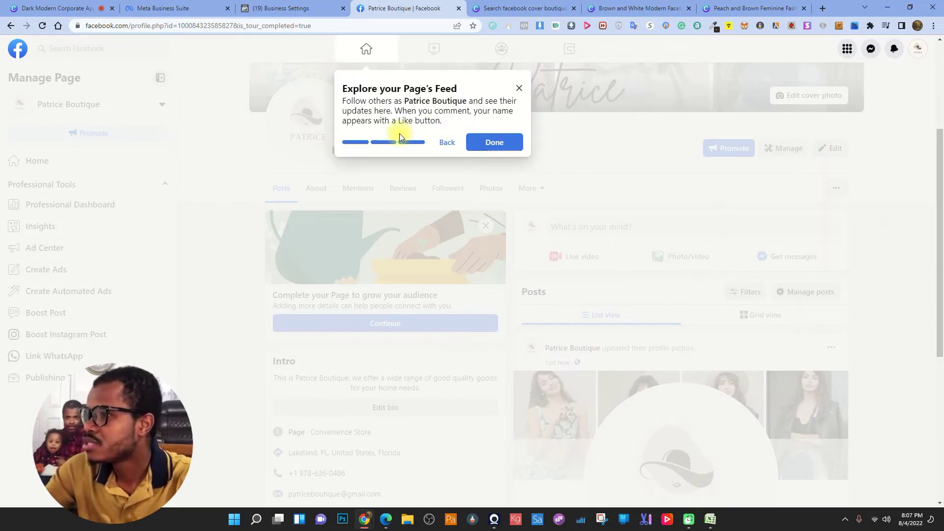
click(495, 144)
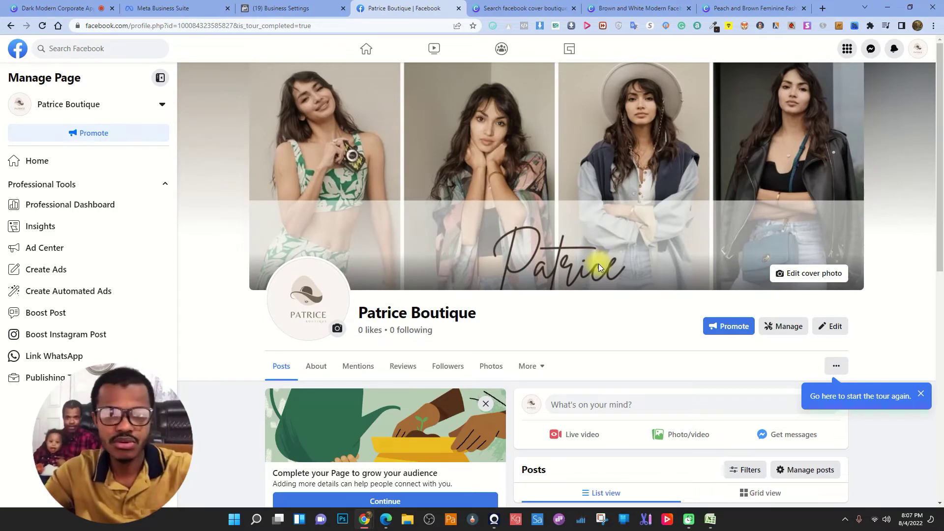
- Close the restart-tour tip and scroll through the Patrice Boutique Page
scroll(717, 222, down, 3)
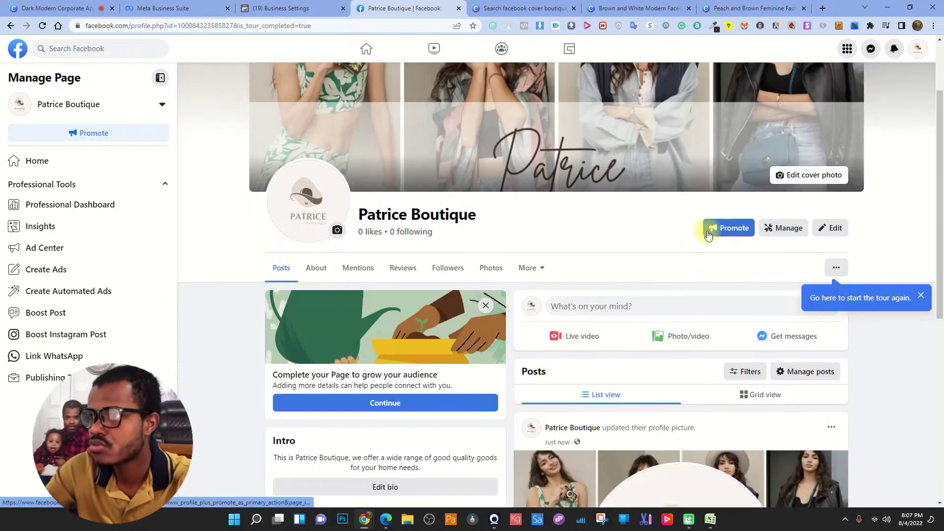
click(921, 246)
scroll(312, 224, down, 3)
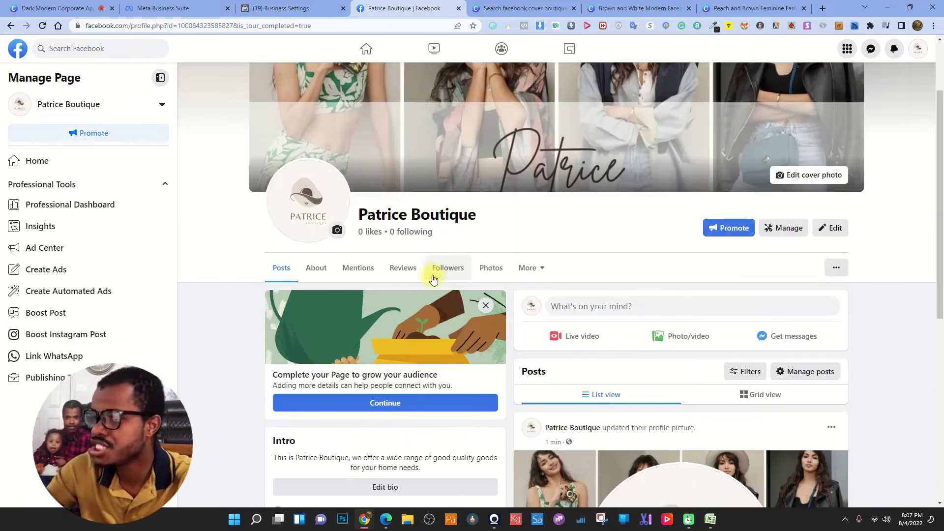
scroll(427, 260, up, 4)
scroll(434, 290, down, 2)
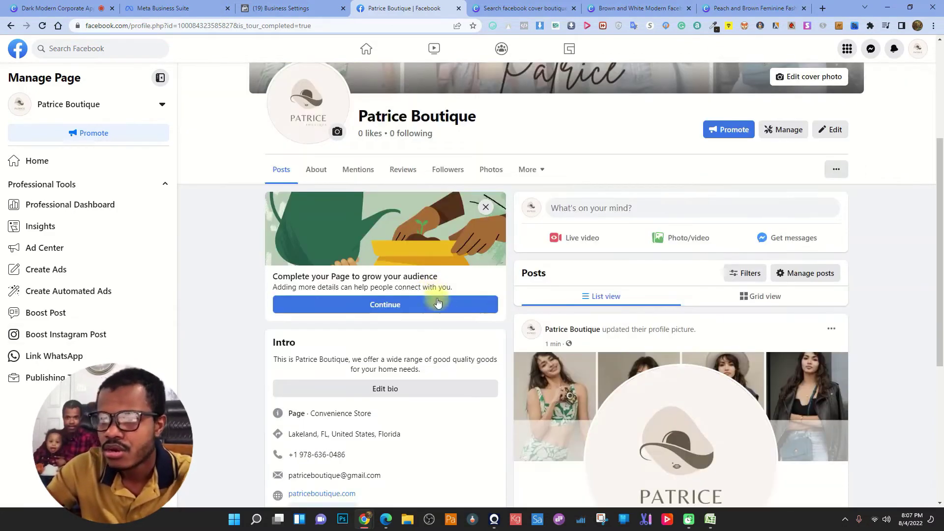
scroll(424, 338, up, 3)
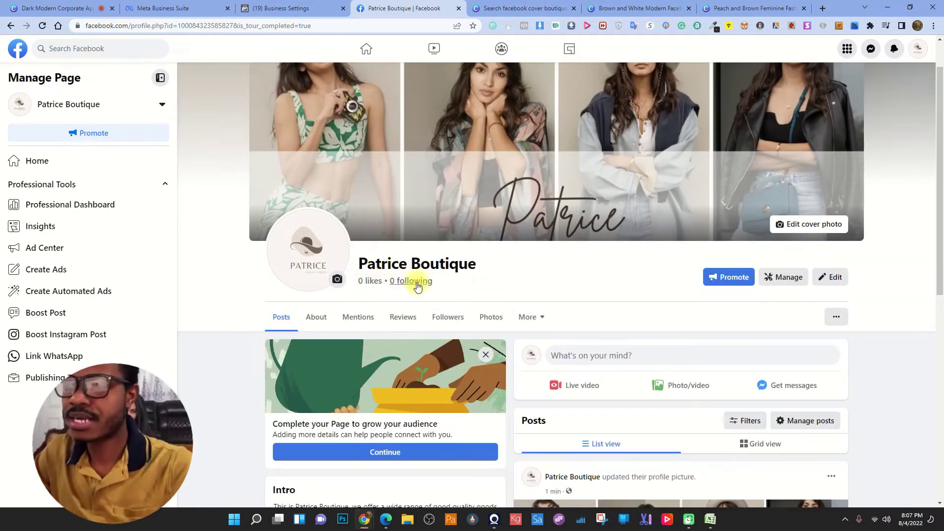
- Look over the Edit Page details, close them, and view the Page's posts as a grid
click(836, 277)
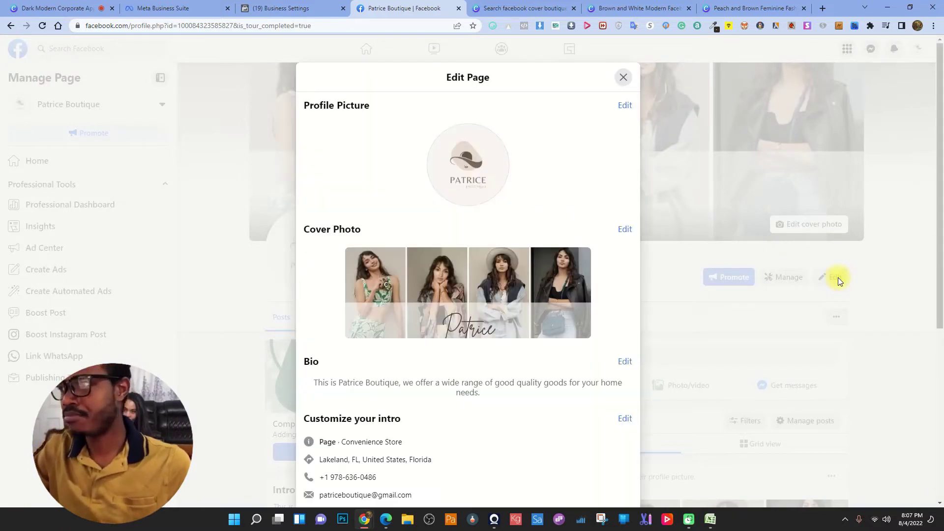
scroll(531, 320, down, 5)
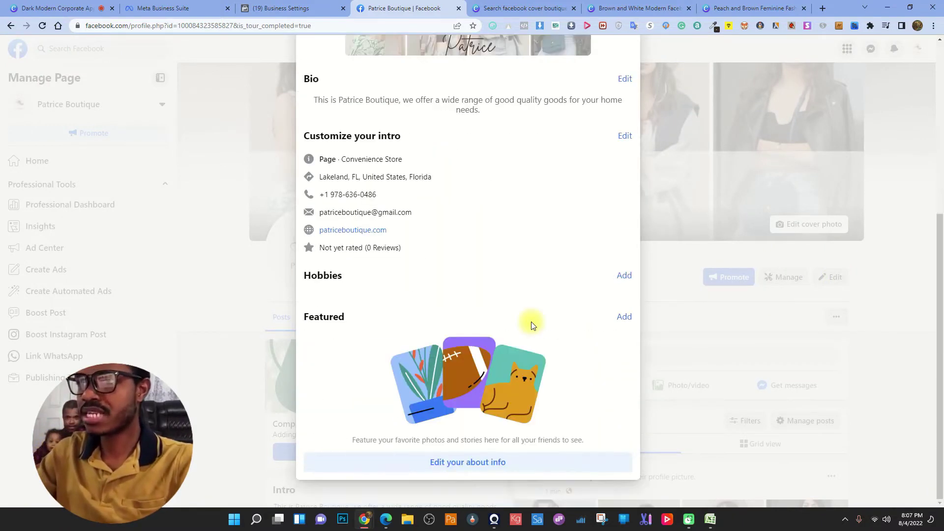
scroll(627, 74, up, 5)
click(623, 77)
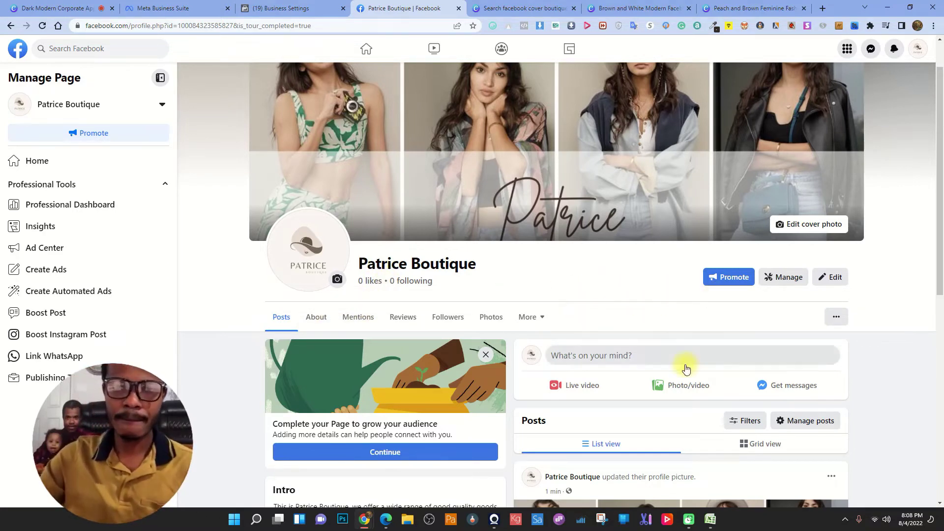
scroll(685, 367, down, 1)
scroll(626, 281, down, 4)
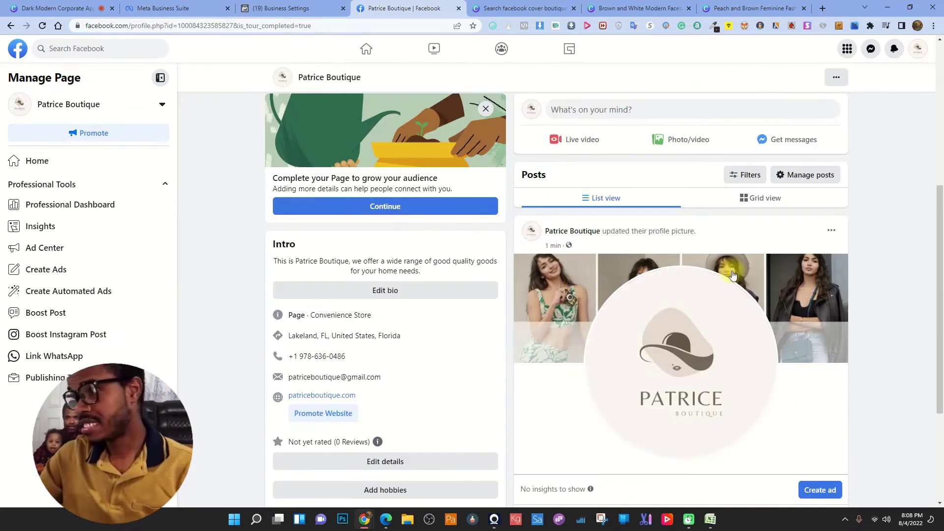
click(776, 203)
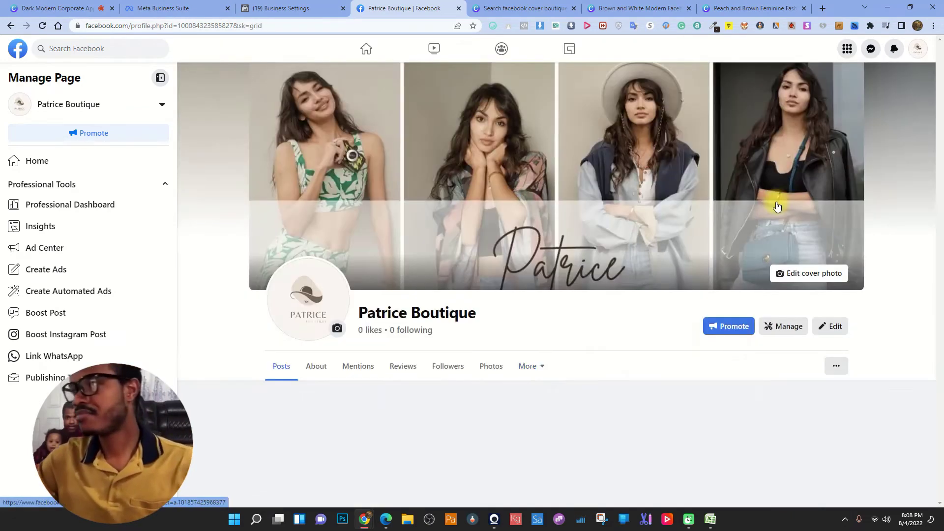
scroll(654, 253, down, 8)
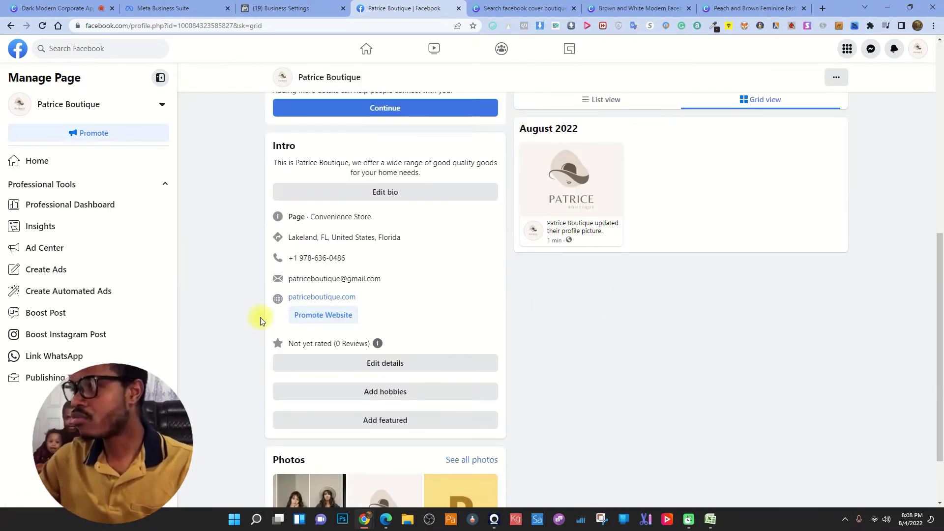
scroll(626, 311, up, 6)
click(588, 396)
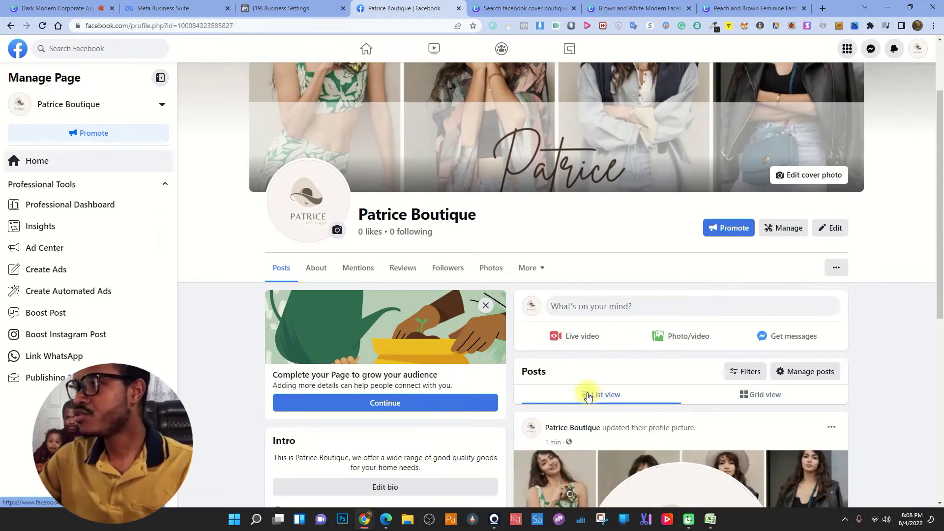
scroll(555, 348, down, 1)
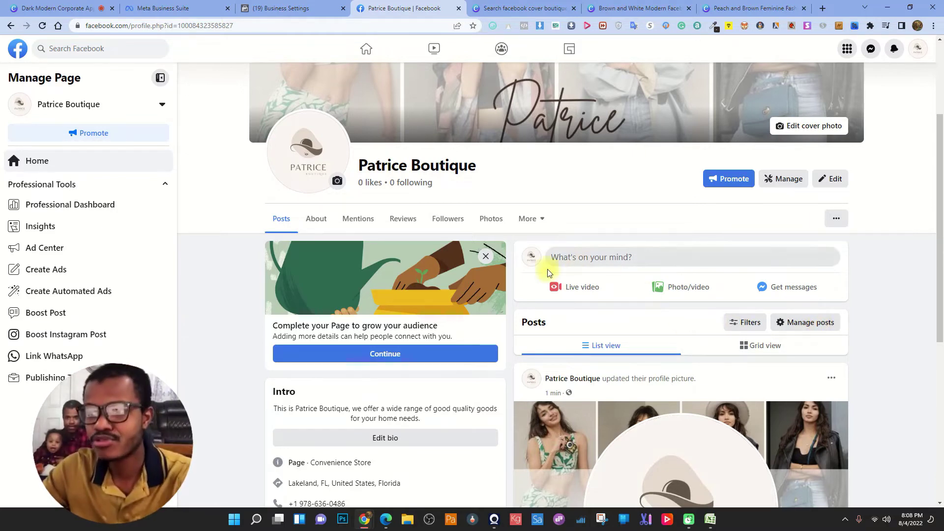
scroll(860, 285, down, 2)
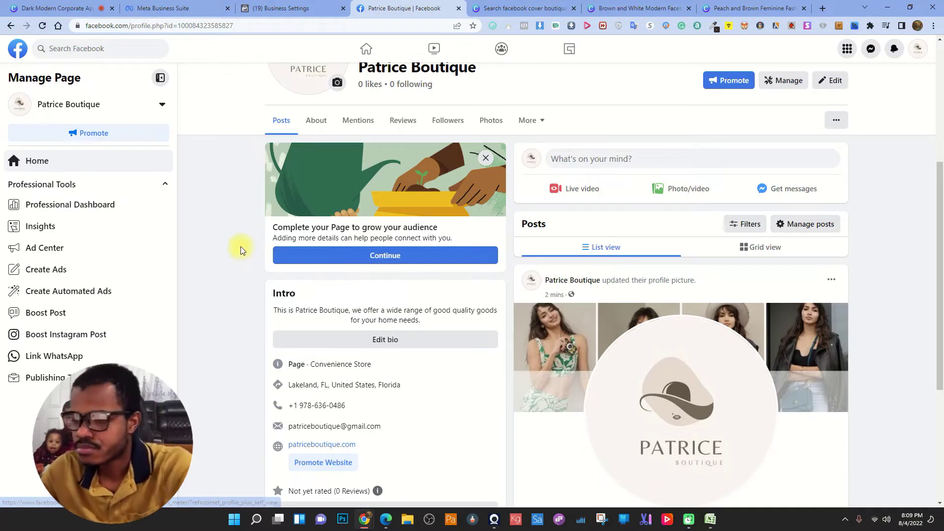
scroll(290, 255, up, 3)
scroll(303, 267, down, 2)
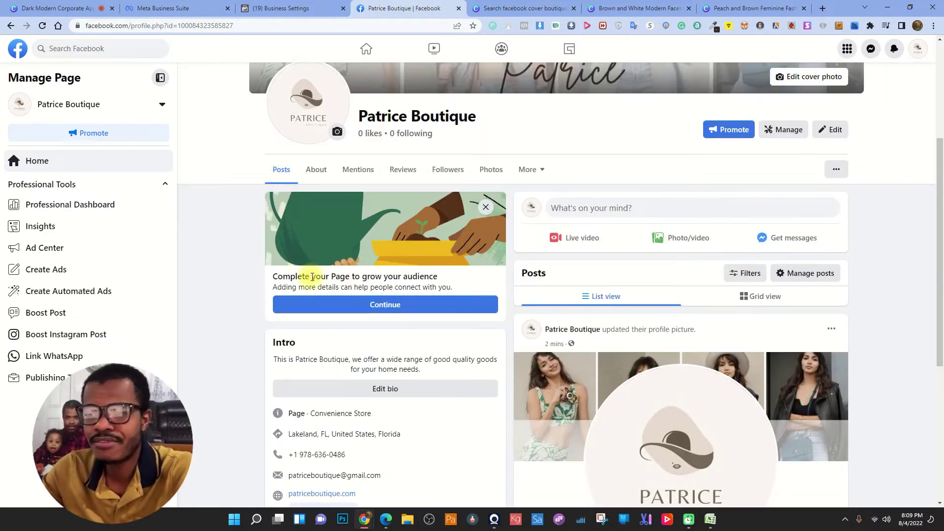
drag(272, 276, 391, 277)
click(423, 274)
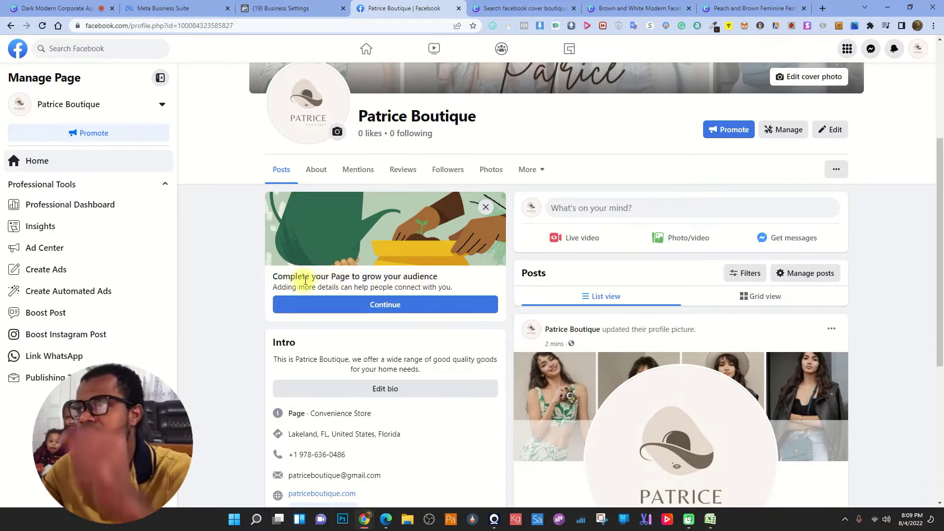
drag(295, 276, 329, 276)
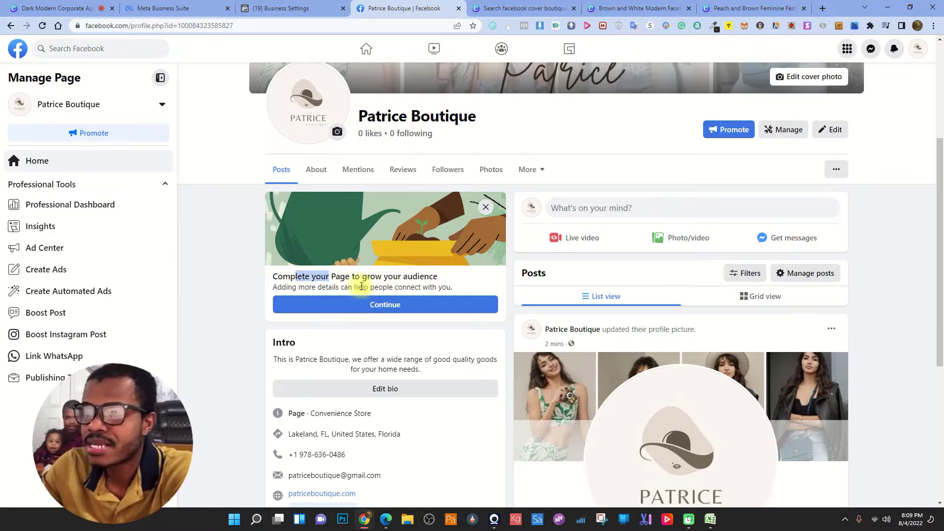
click(293, 279)
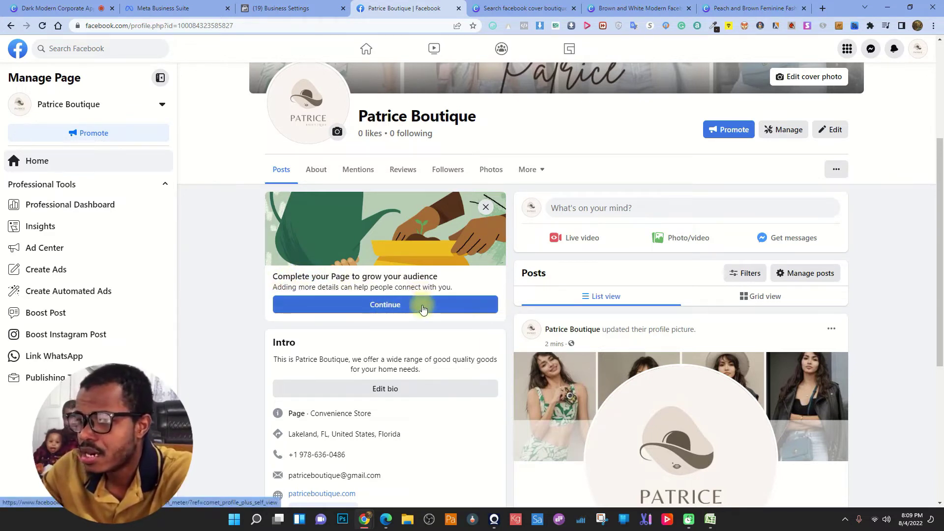
- Open the setup checklist and back out of the phone number setting without saving
click(386, 304)
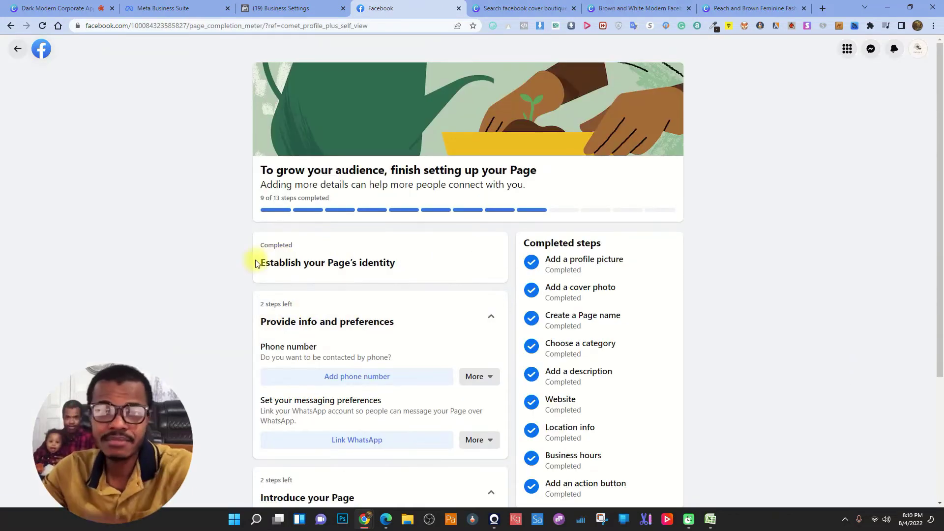
drag(264, 198, 359, 196)
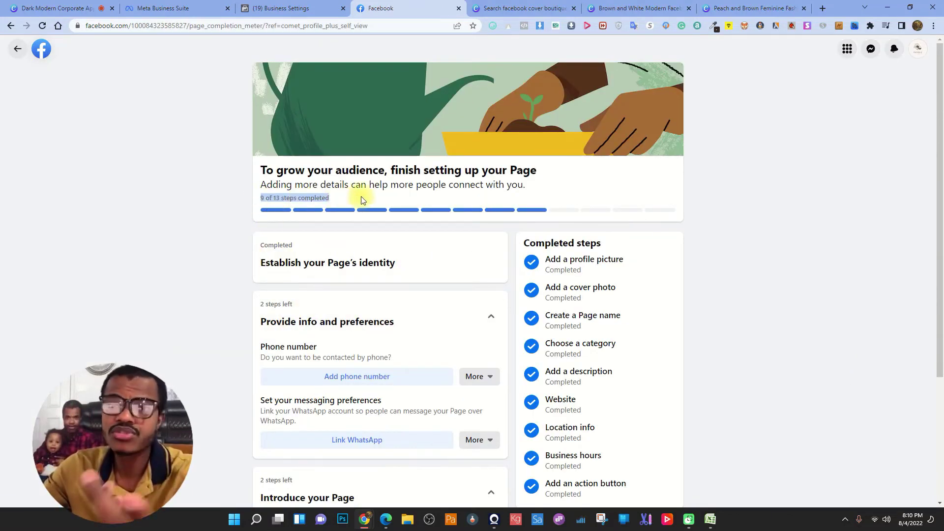
click(270, 197)
scroll(504, 206, down, 1)
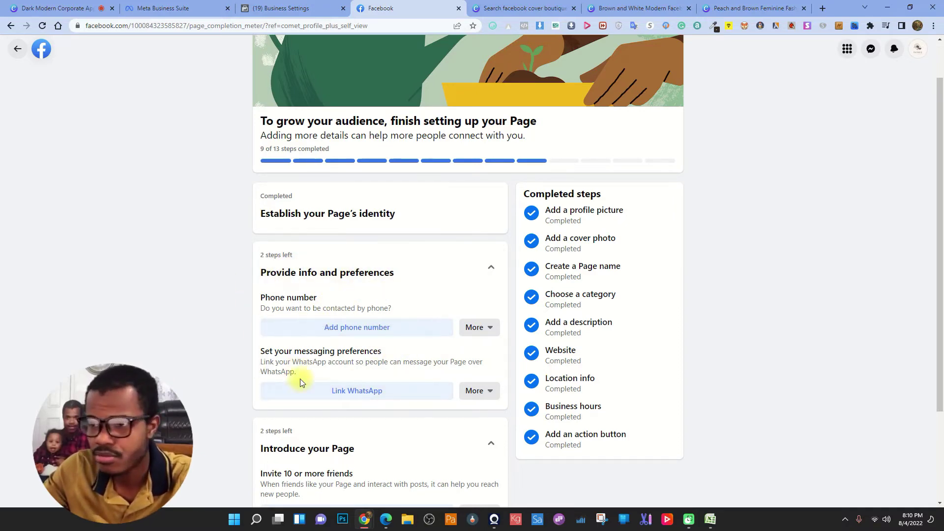
scroll(290, 268, down, 2)
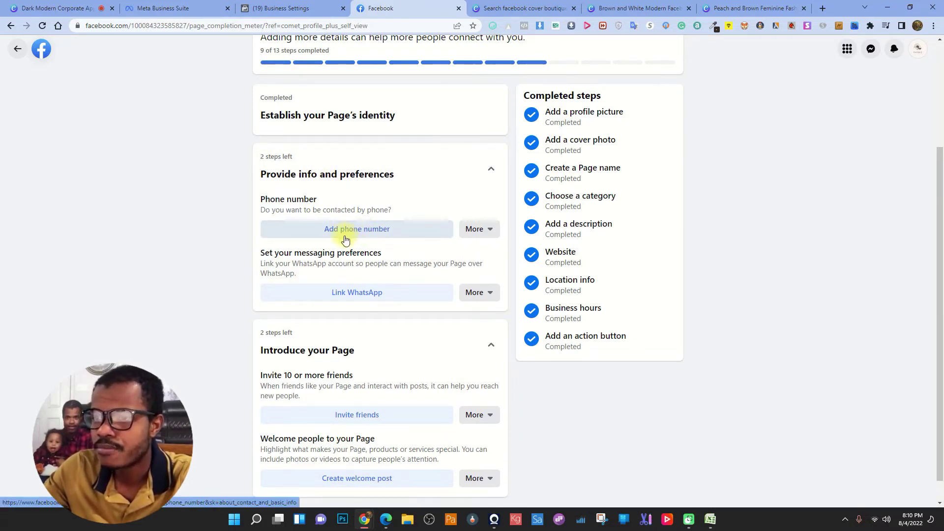
scroll(369, 245, up, 1)
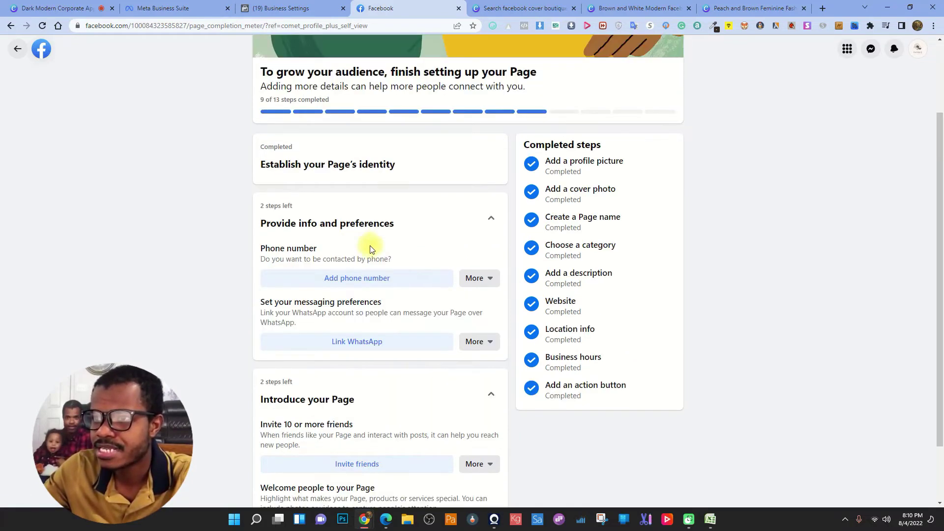
click(386, 284)
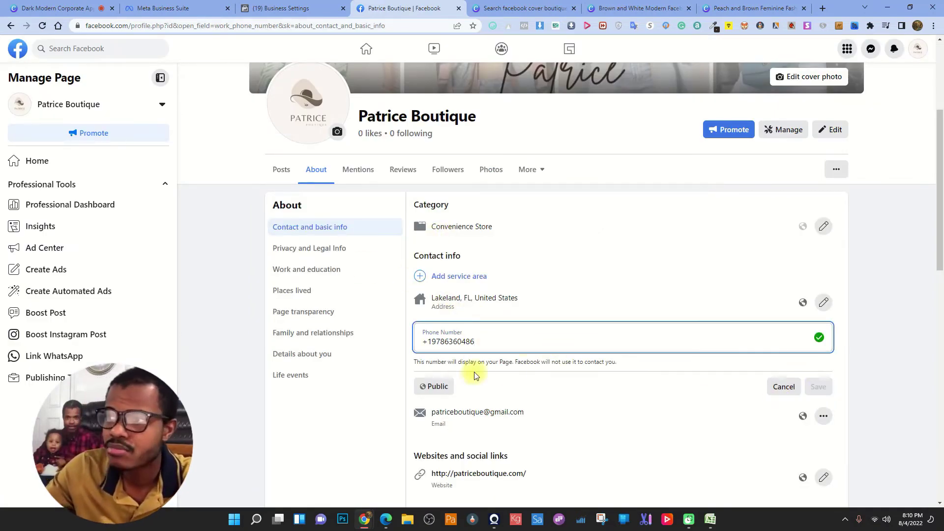
click(11, 26)
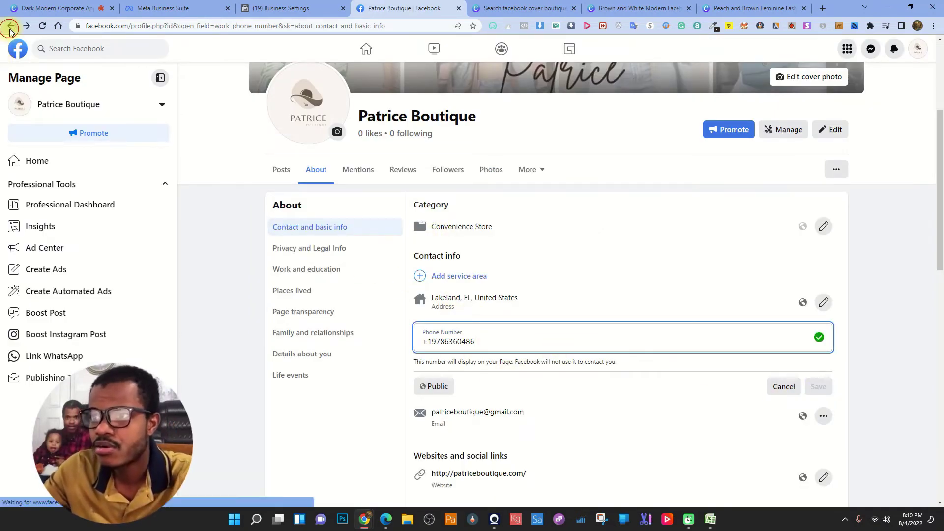
click(568, 295)
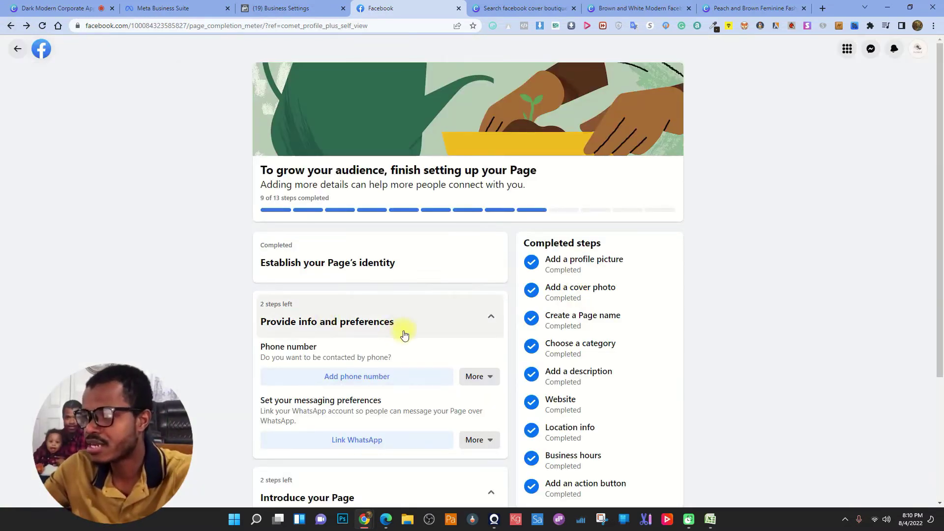
- Skip the phone number step and mark messaging preferences as not applicable
scroll(443, 295, down, 2)
click(475, 278)
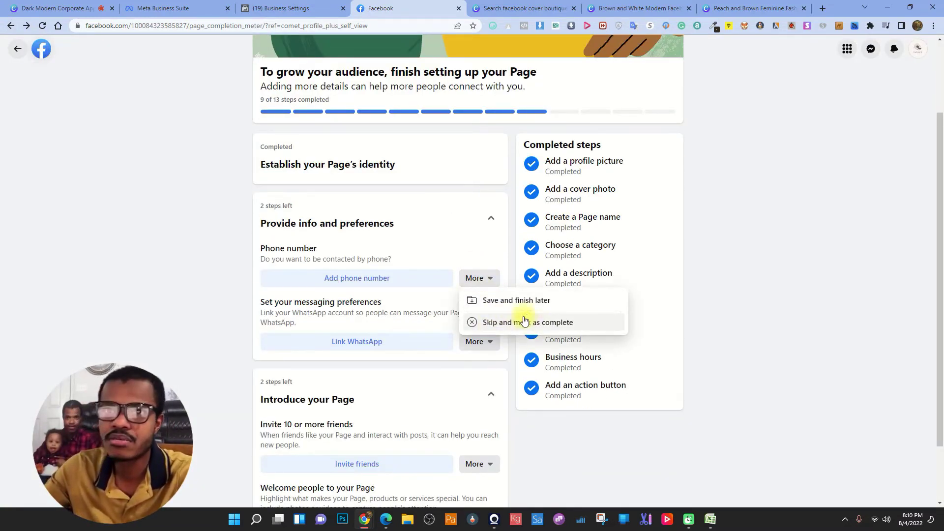
click(553, 325)
click(476, 288)
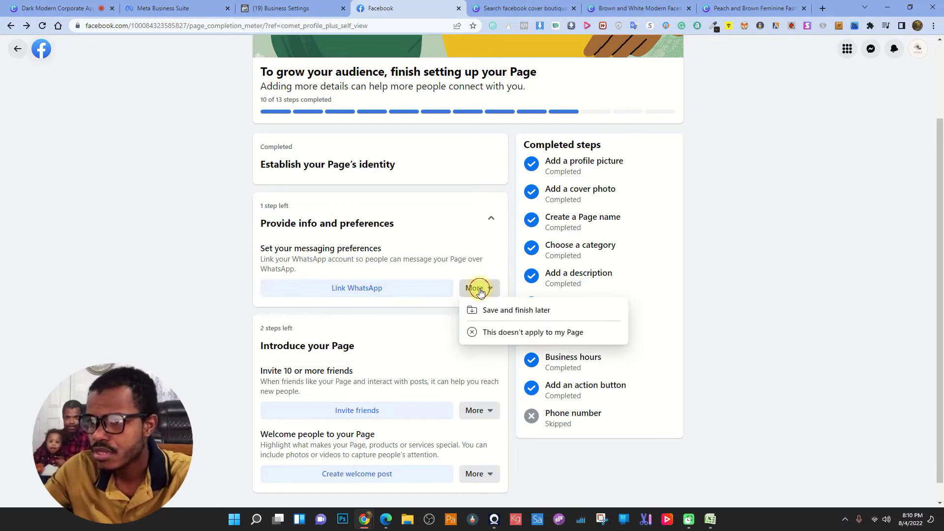
click(541, 332)
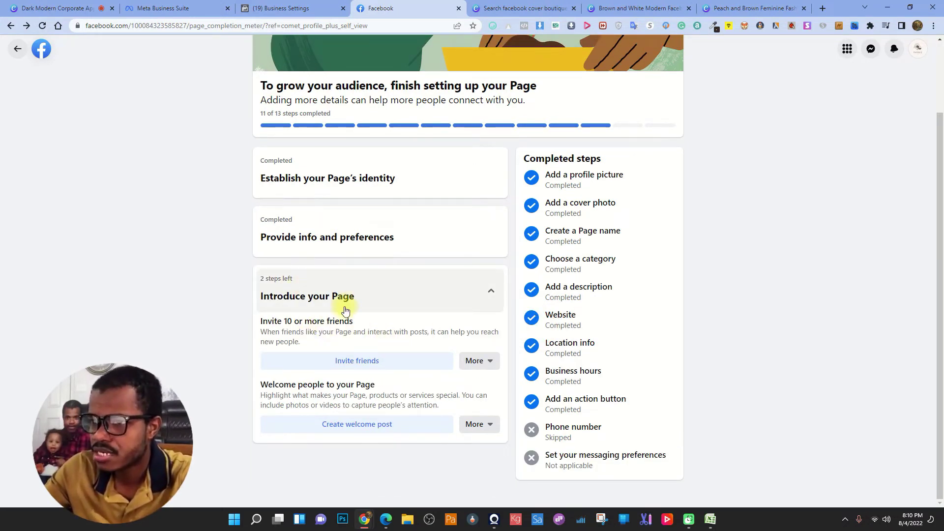
- Skip the invite 10 or more friends step, leaving only the welcome post
scroll(344, 226, up, 2)
drag(264, 198, 291, 198)
scroll(409, 264, down, 2)
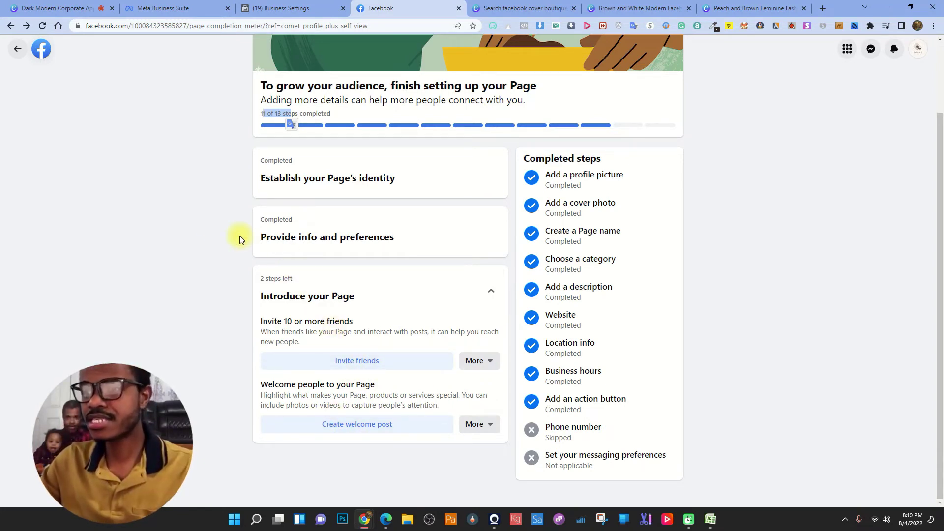
click(212, 224)
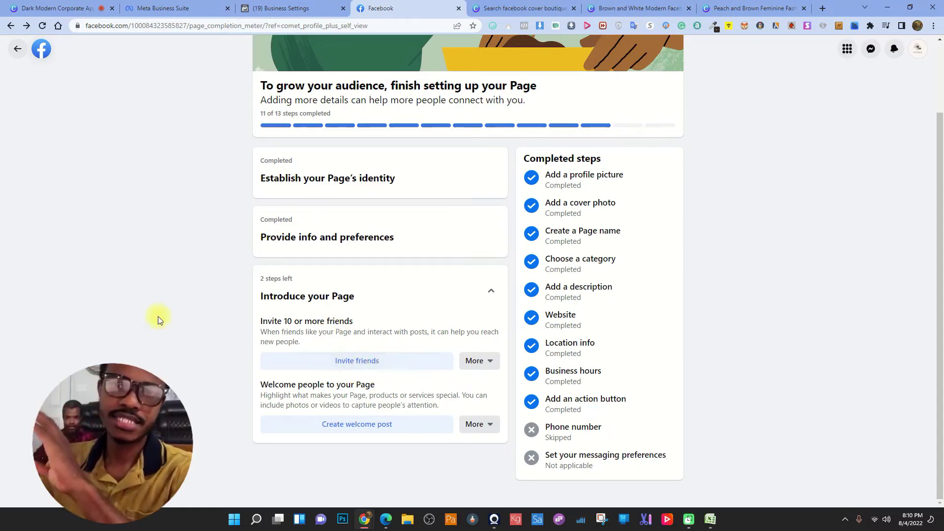
scroll(193, 323, up, 2)
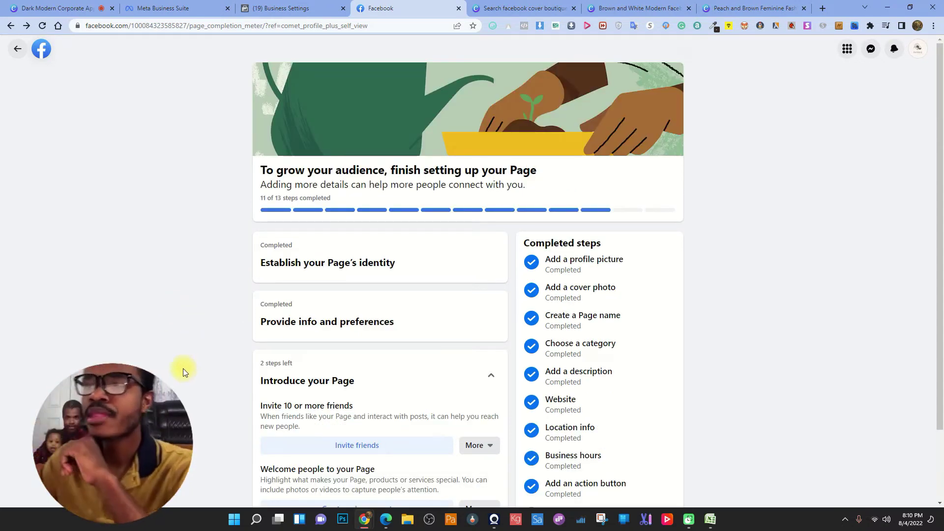
scroll(183, 368, down, 1)
scroll(183, 373, down, 1)
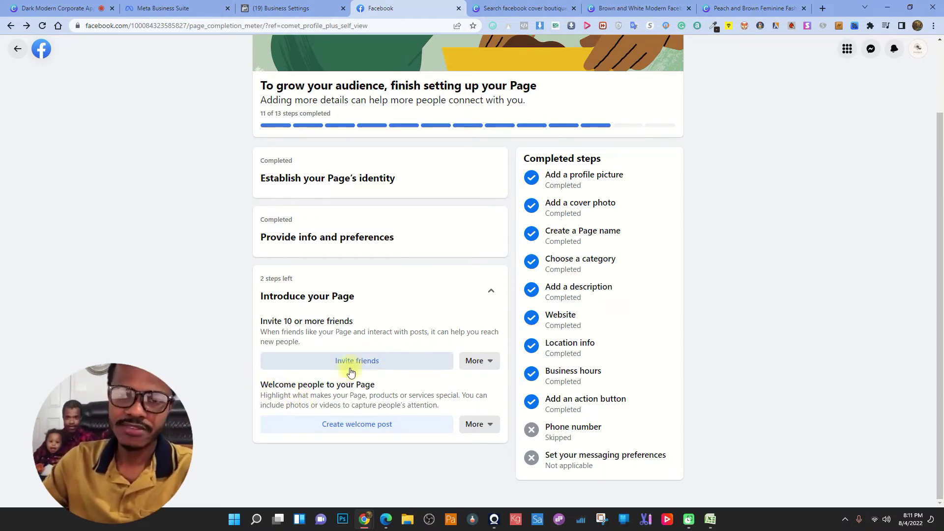
click(489, 362)
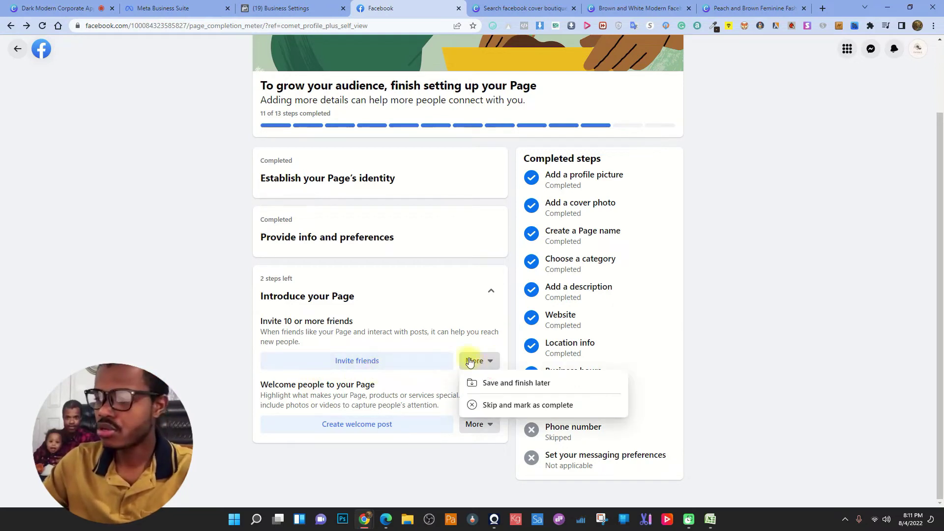
click(524, 406)
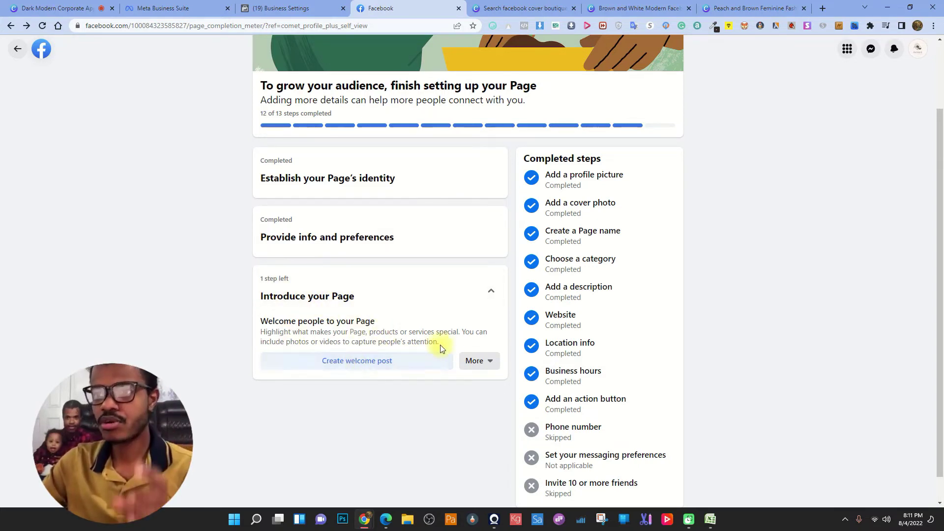
click(477, 363)
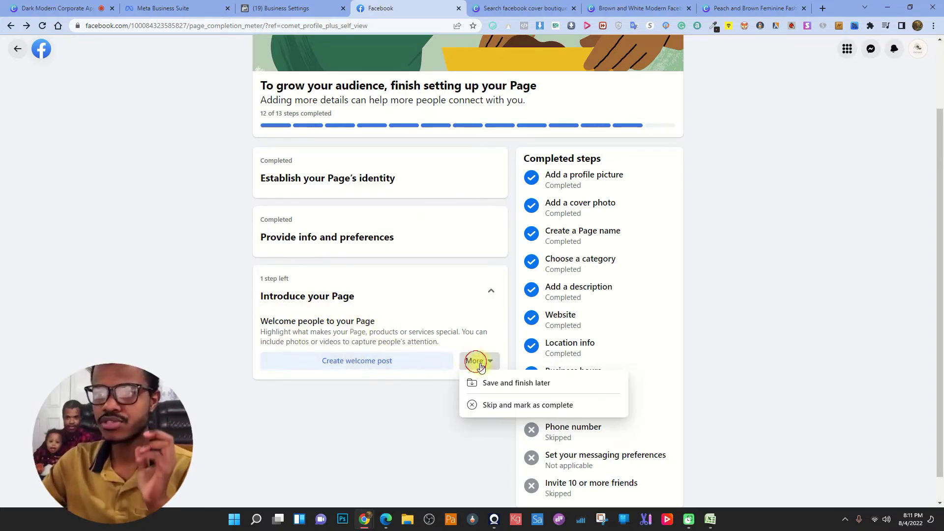
click(348, 320)
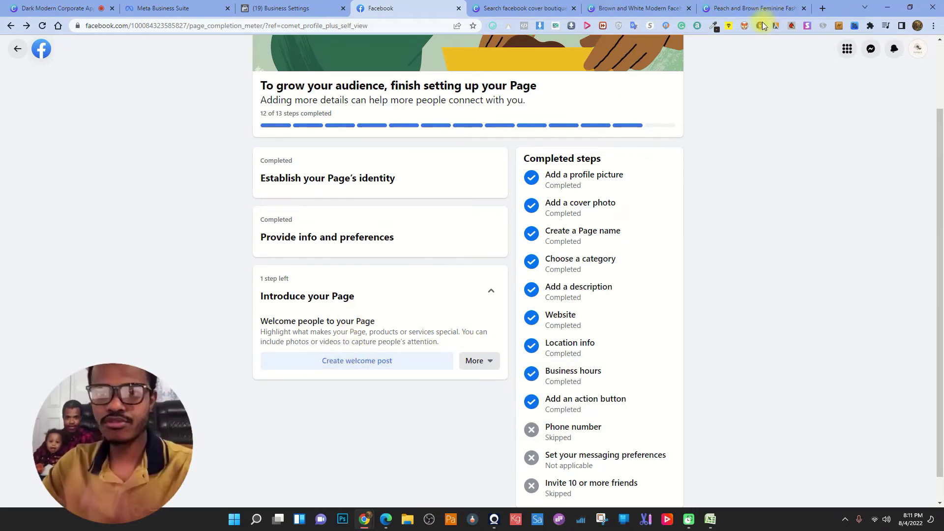
- Add a blank second page to the Patrice logo design
key(ctrl+6)
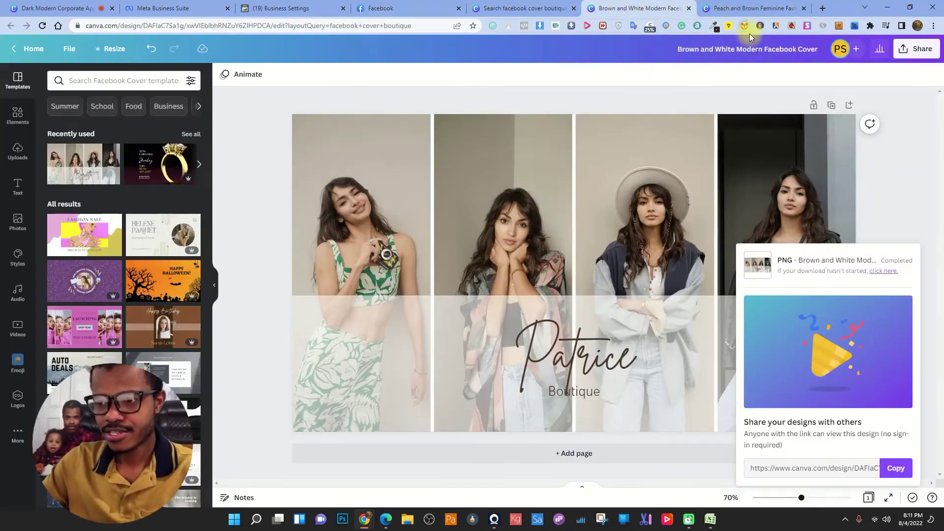
click(722, 4)
click(639, 7)
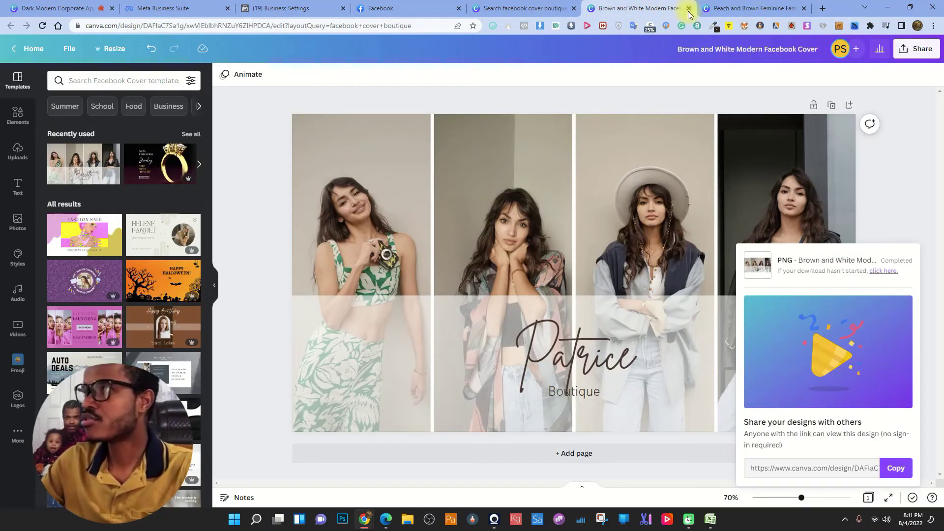
click(729, 5)
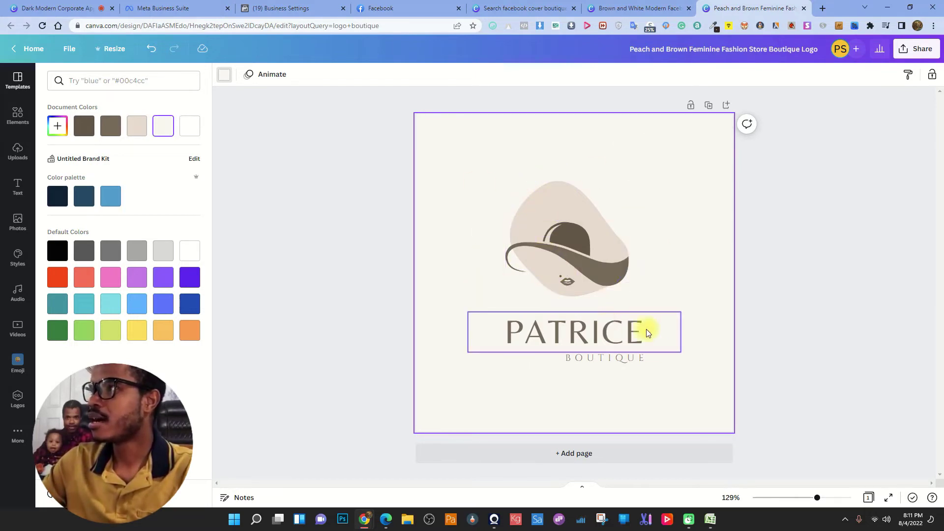
click(595, 453)
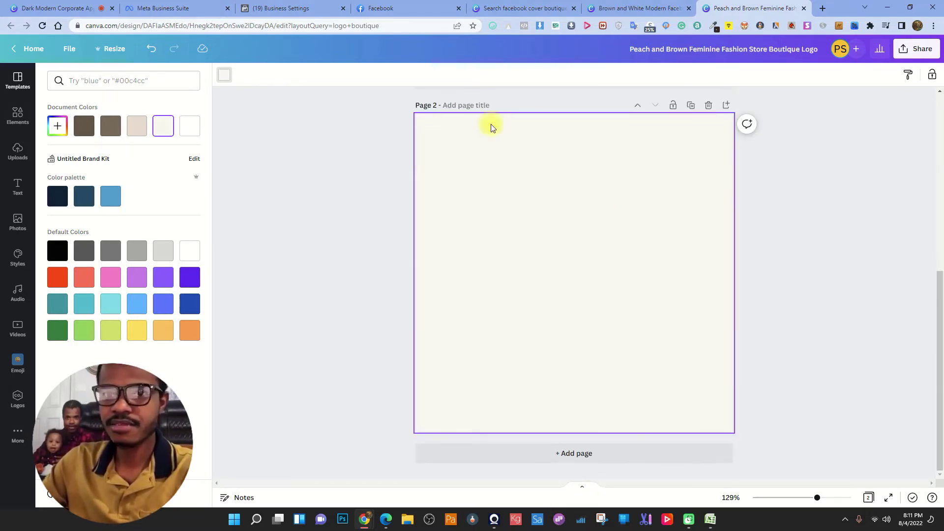
- Search the templates for 'facebook post', then clear the search
click(17, 80)
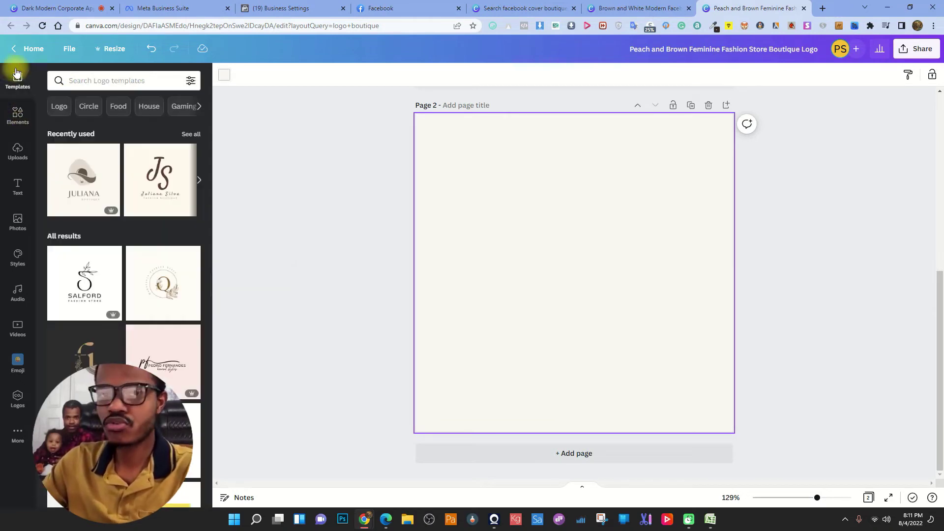
click(101, 80)
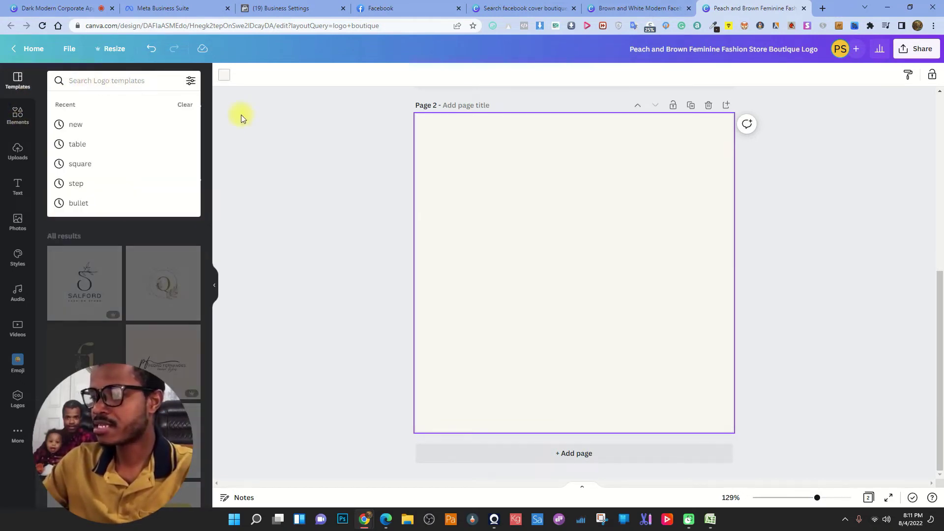
text(facebook )
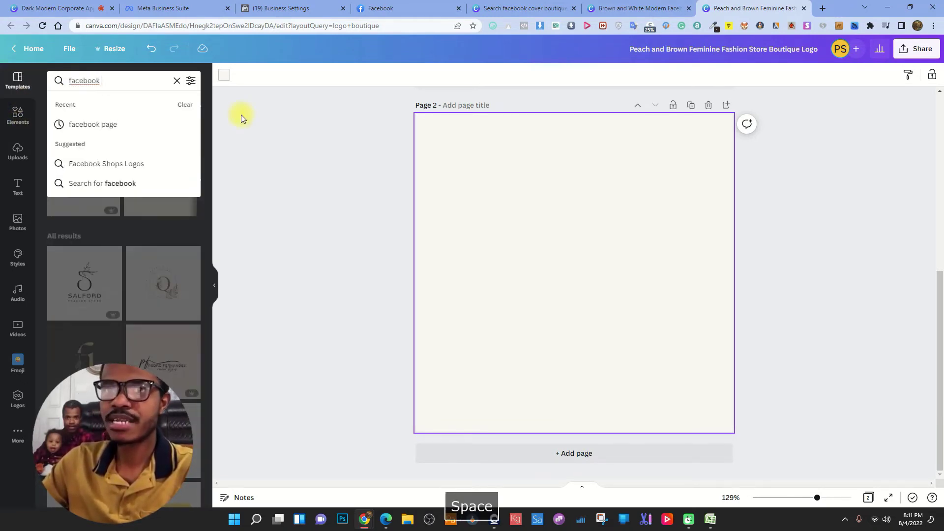
text(popst)
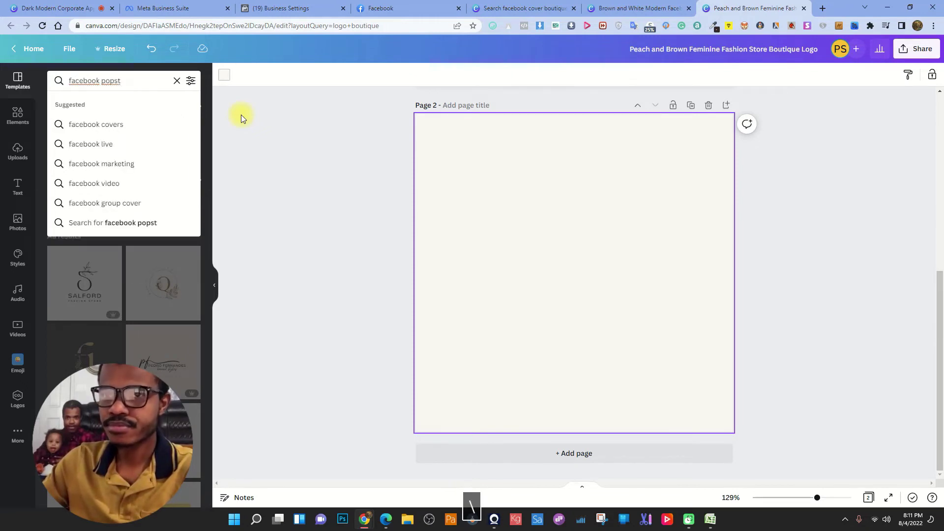
key(BackSpace)
key(BackSpace)
key(BackSpace)
text(st)
key(Return)
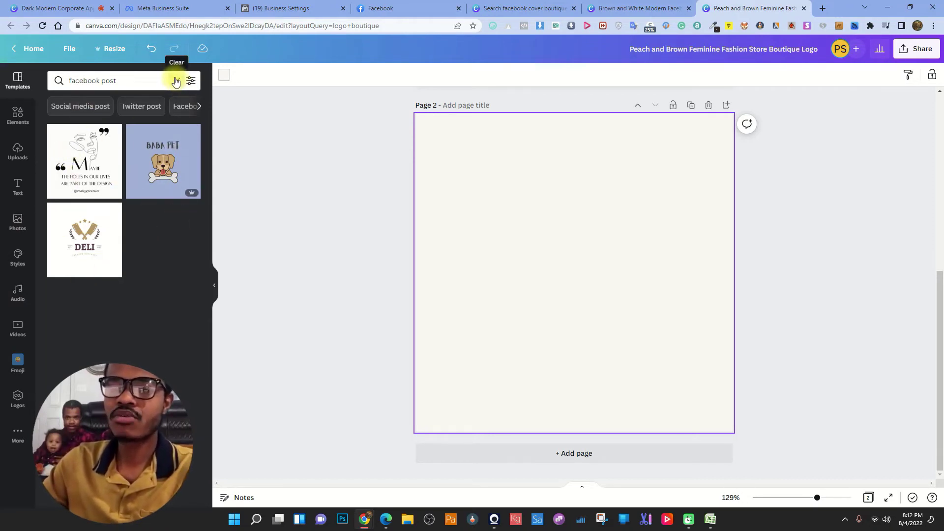
click(176, 82)
click(115, 80)
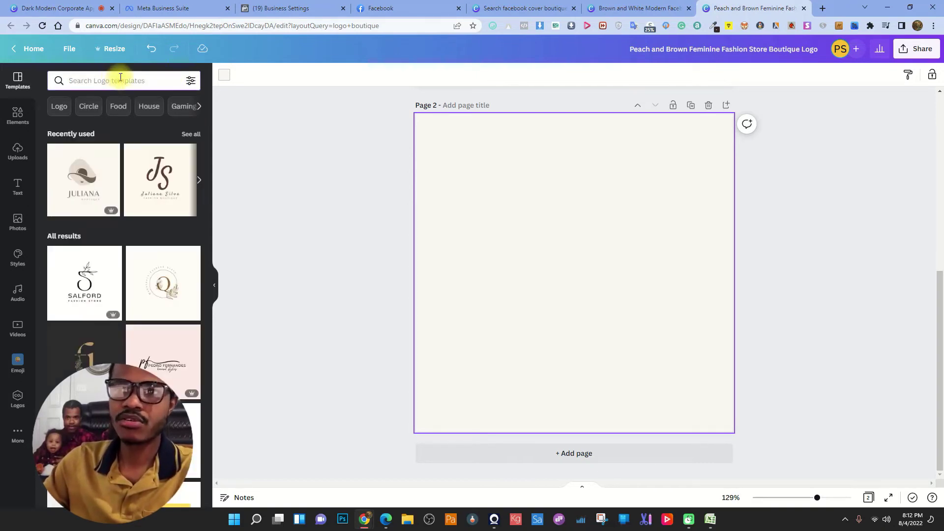
- Return to the 'facebook cover boutique' template search results
click(15, 113)
click(17, 80)
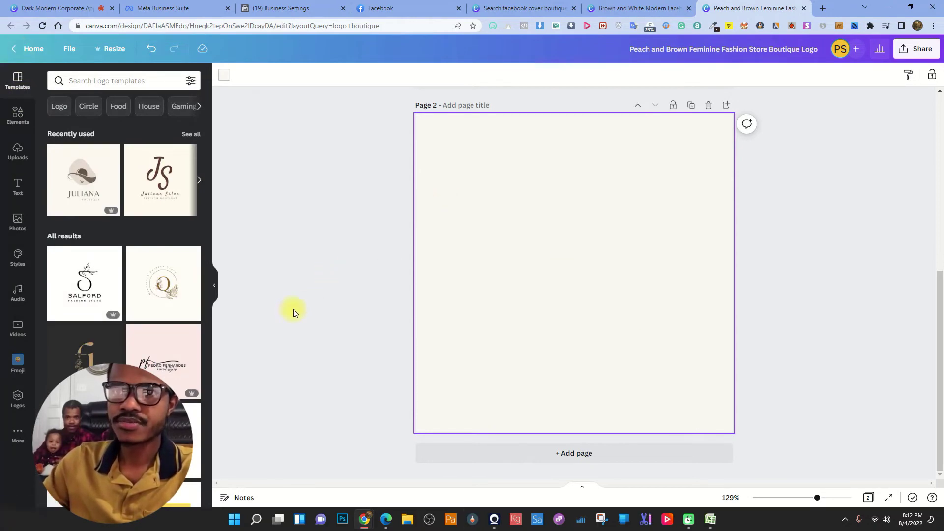
click(635, 7)
click(513, 5)
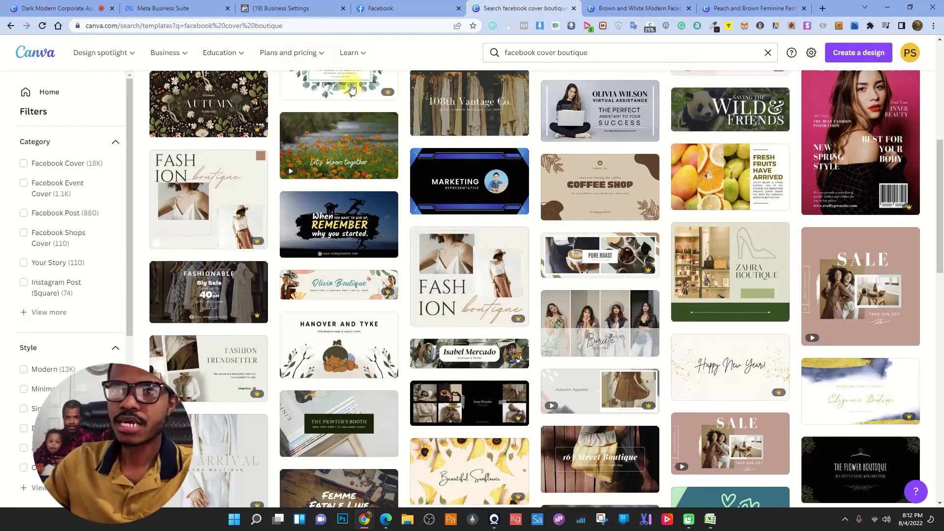
- Change the template search from 'facebook cover' to 'facebook post'
click(601, 48)
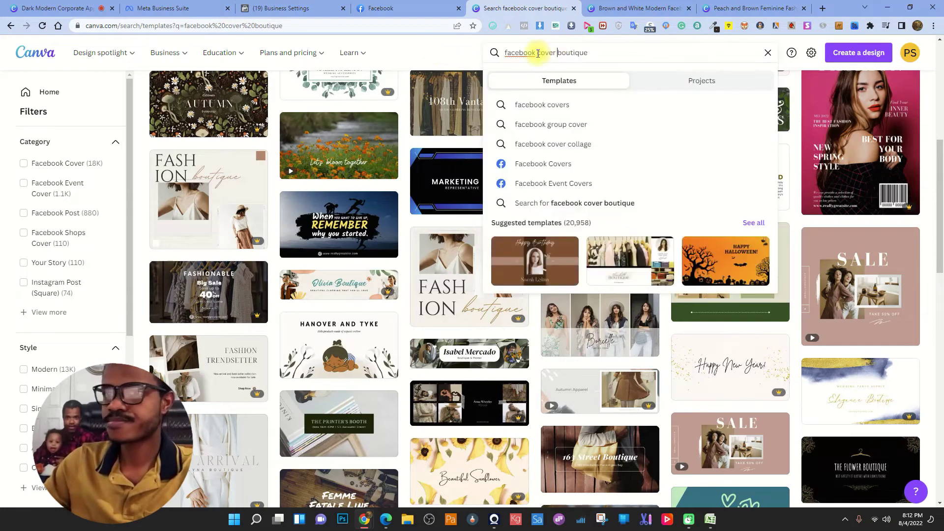
drag(541, 53, 614, 54)
key(Delete)
key(BackSpace)
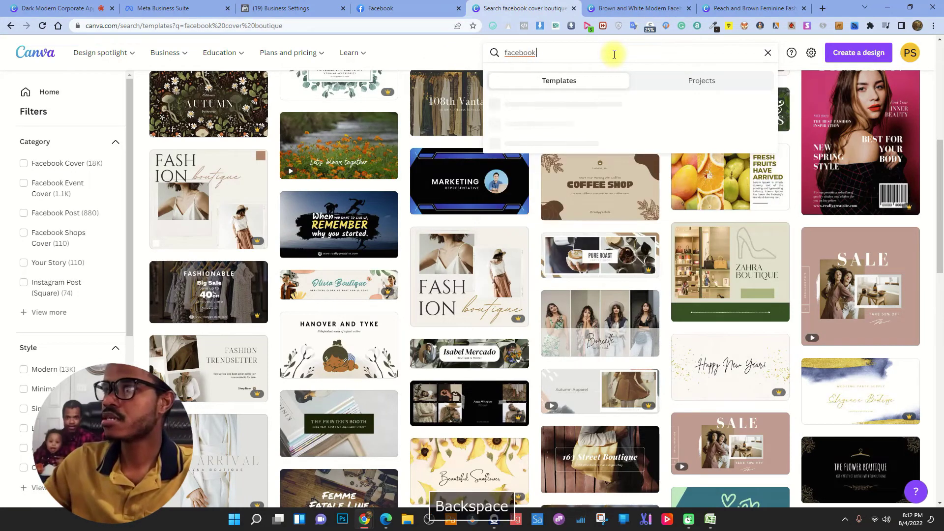
text(post)
key(Return)
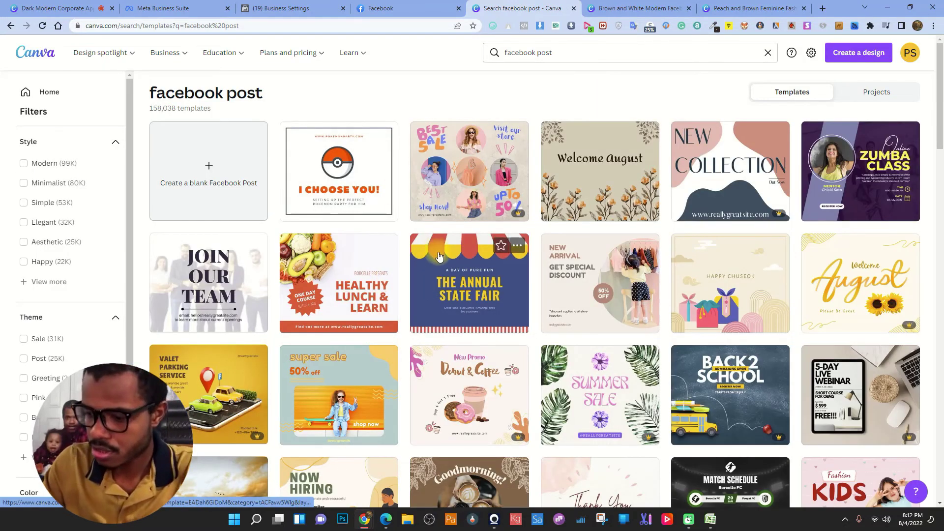
scroll(491, 243, down, 1)
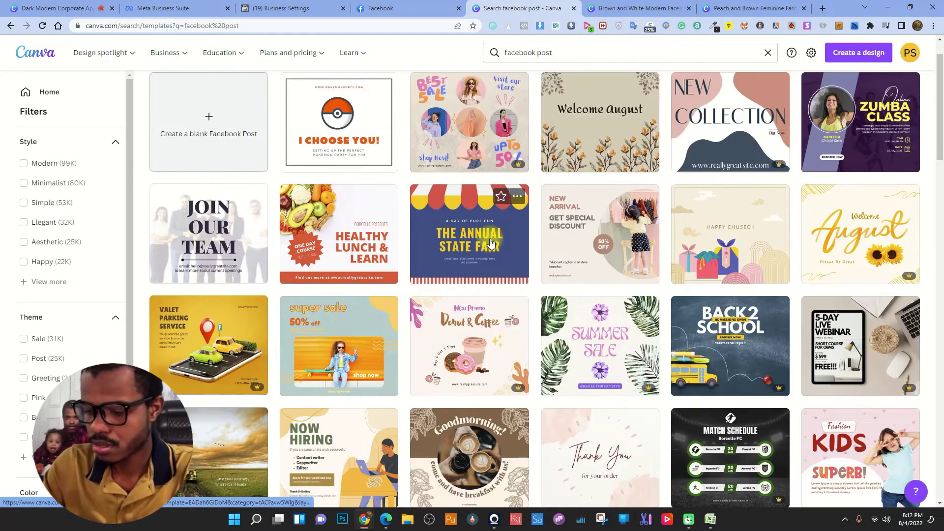
scroll(491, 243, up, 1)
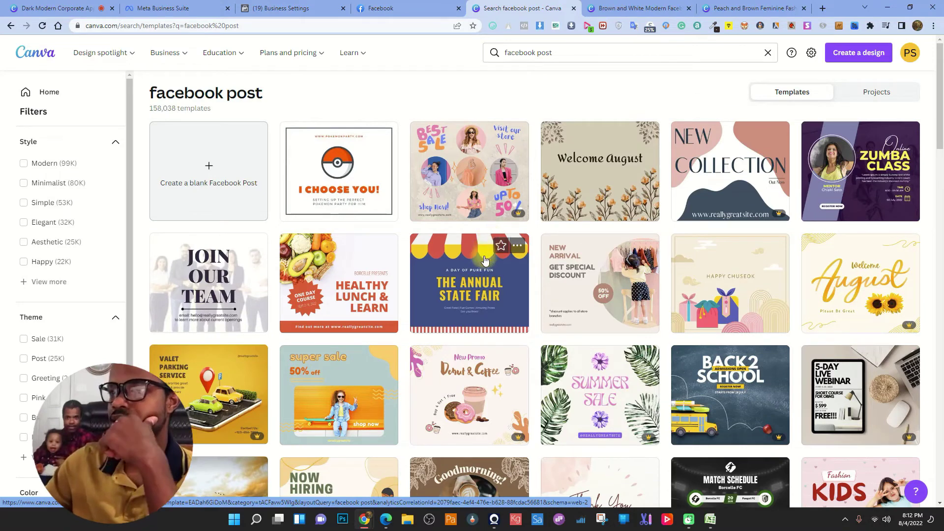
- Refine the search to 'facebook post boutique' and open the boho SALE template
click(582, 53)
text(b)
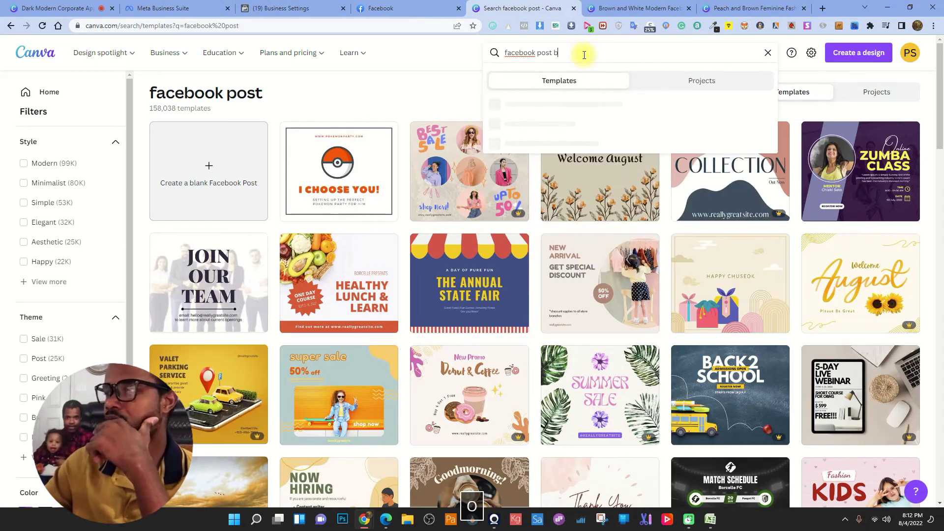
text(outique)
key(Return)
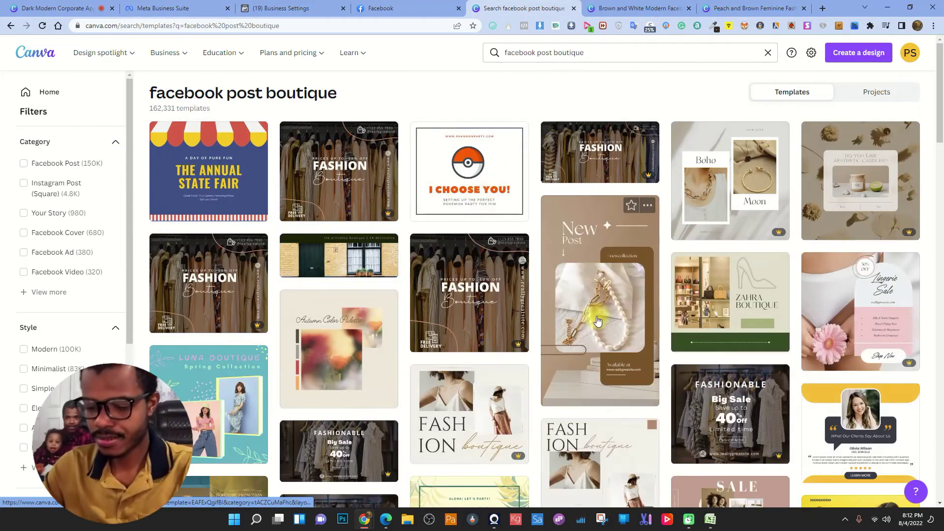
scroll(531, 307, down, 1)
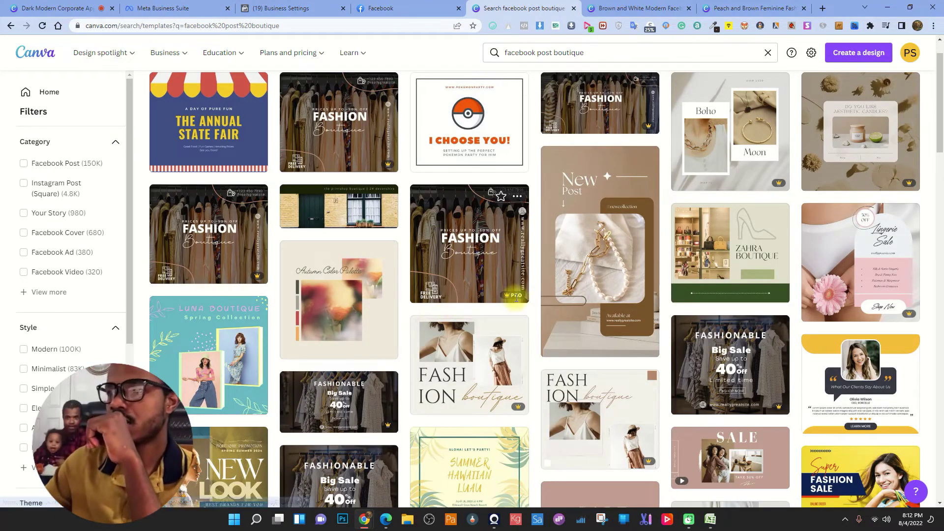
scroll(510, 305, down, 2)
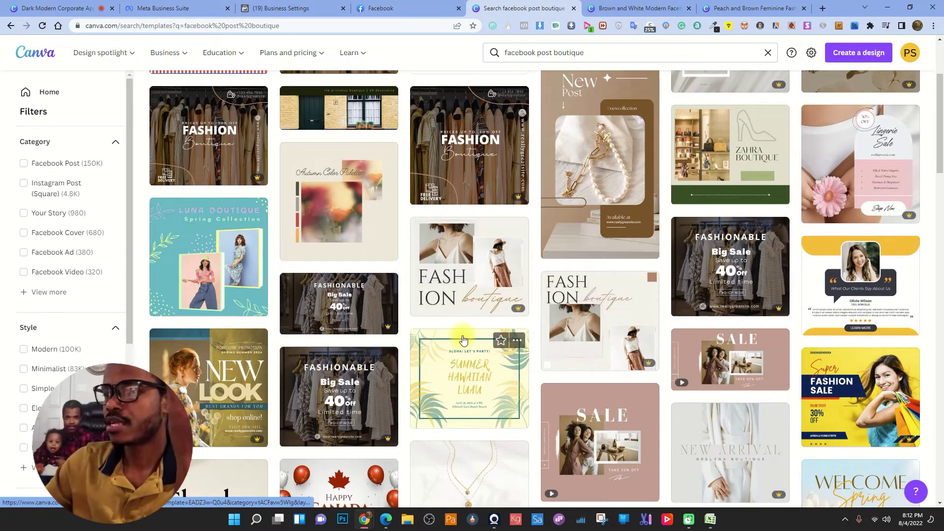
scroll(464, 337, down, 5)
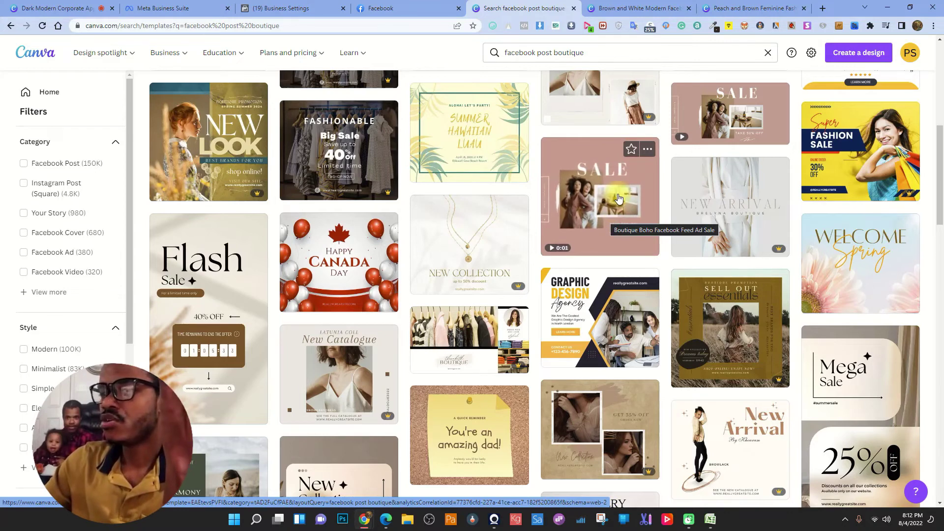
click(618, 198)
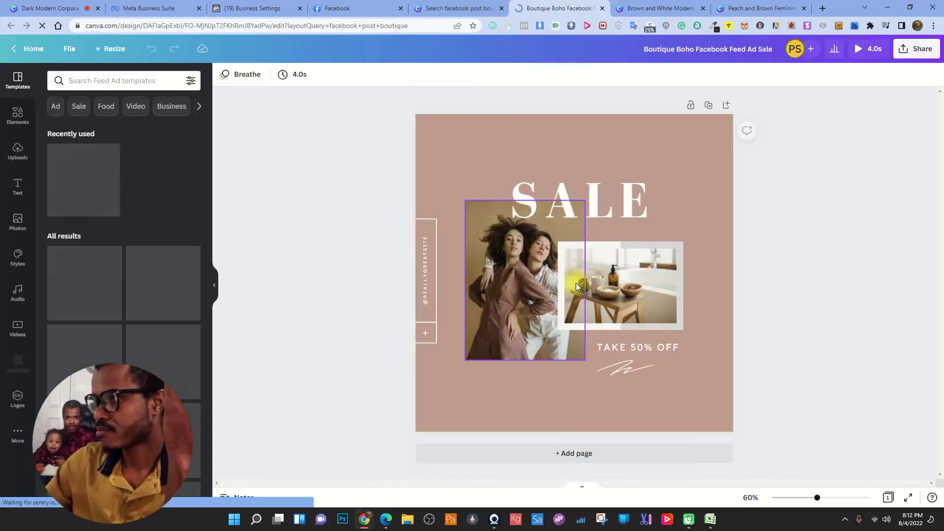
double_click(427, 284)
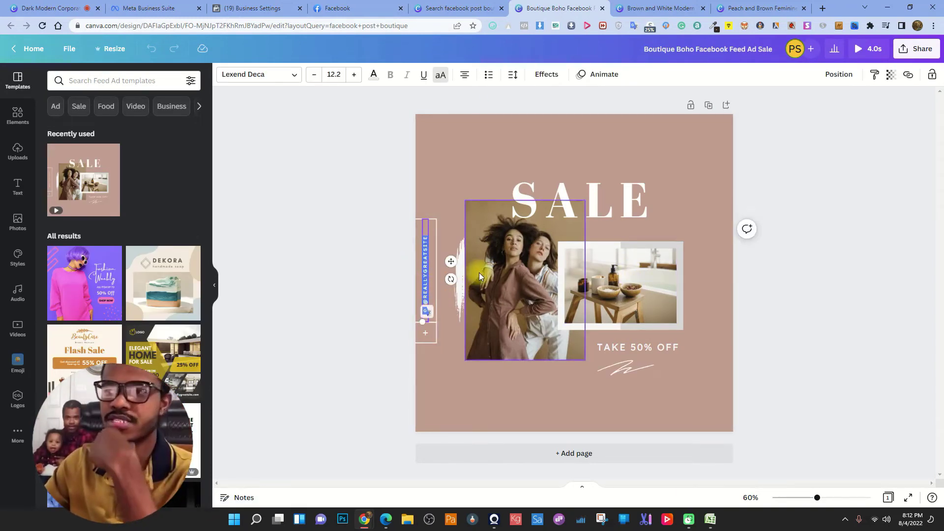
text(P)
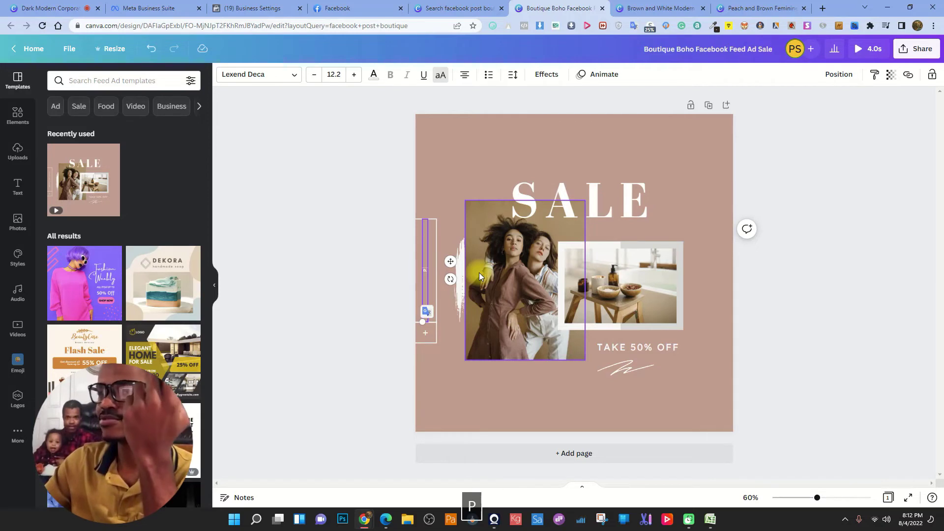
text(@PATRI)
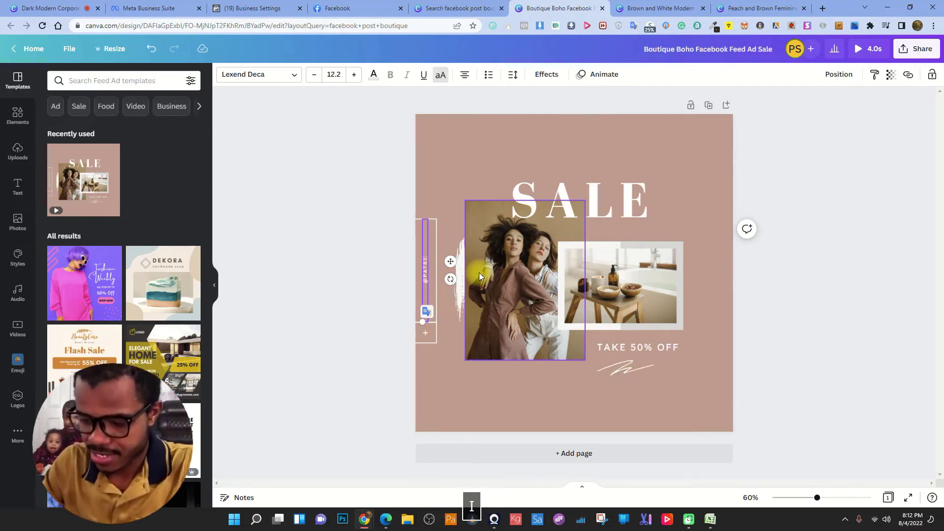
text(CEBOUTIQ)
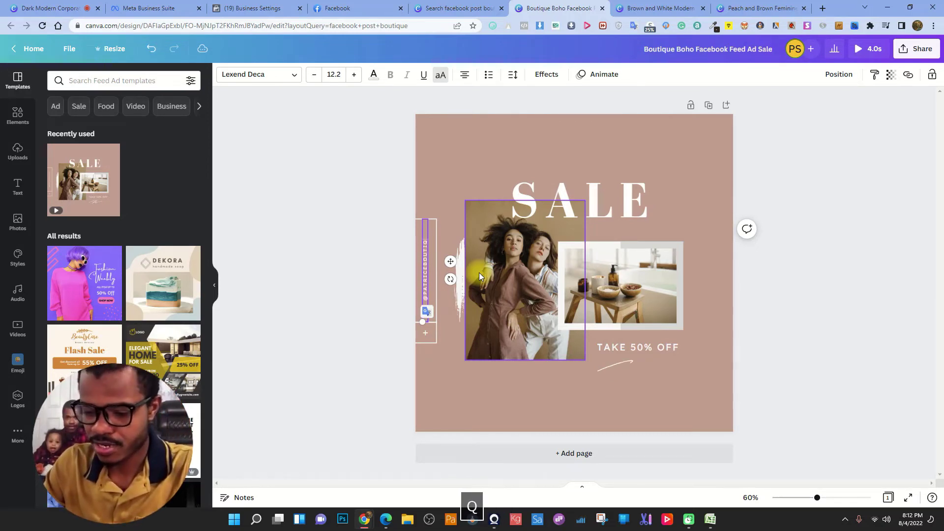
text(UE)
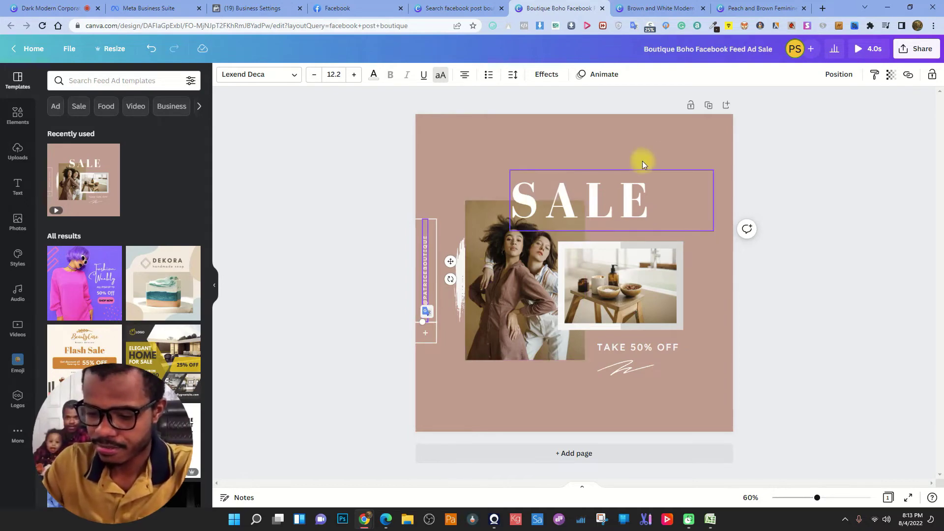
click(702, 143)
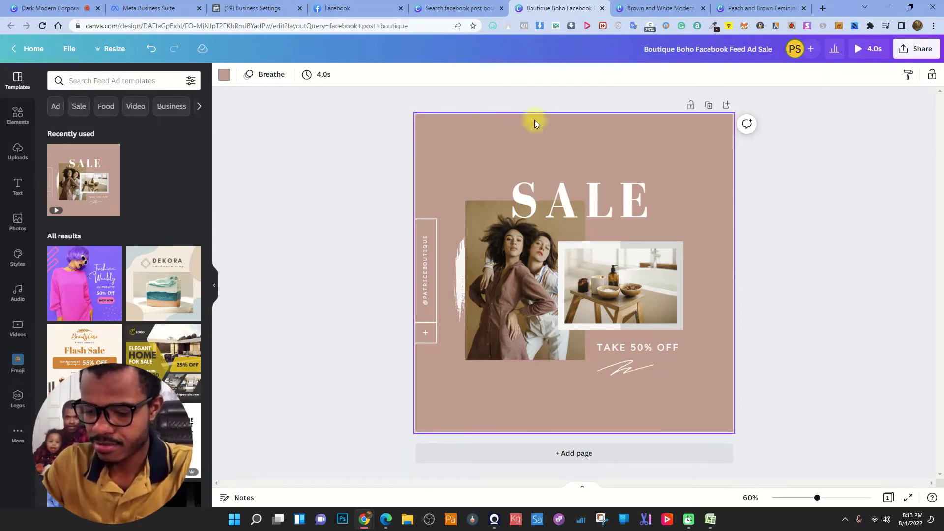
- Look up the background colour code (faf7f2) in the Patrice boutique logo design
click(660, 8)
click(778, 6)
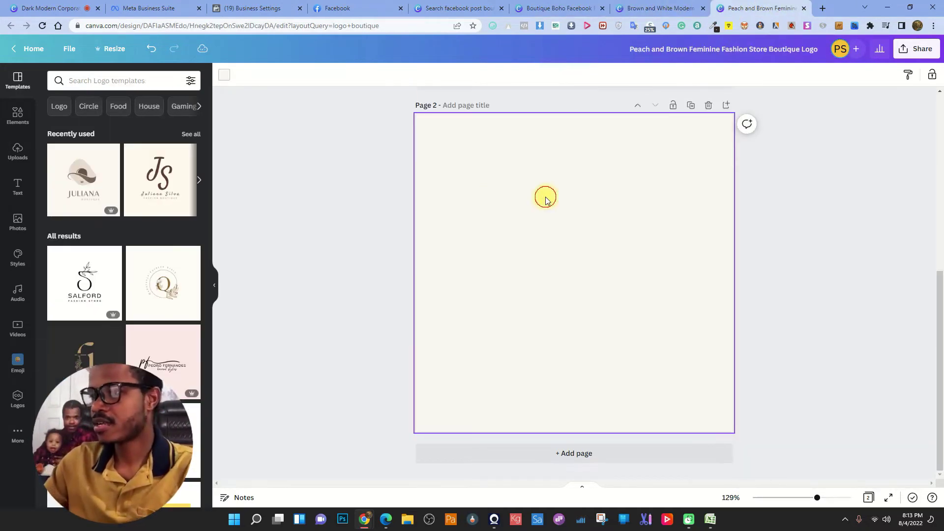
scroll(546, 199, up, 5)
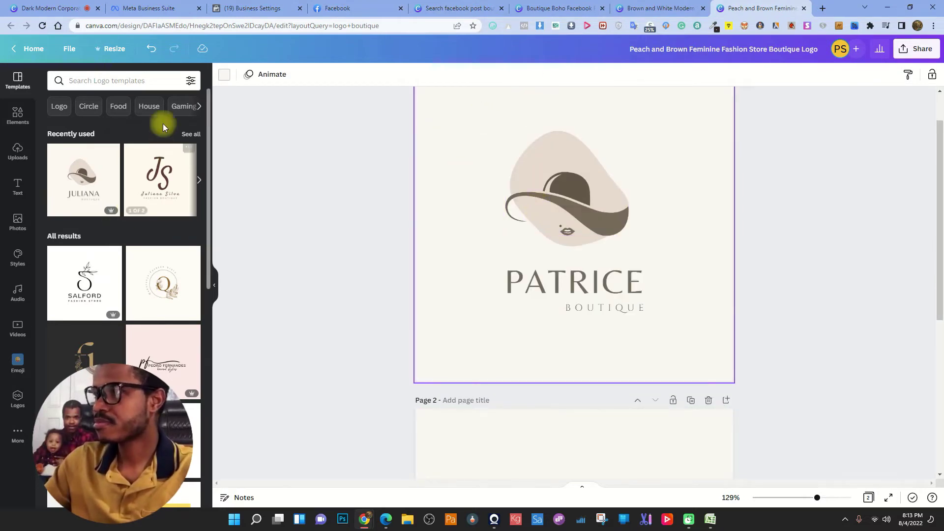
click(231, 77)
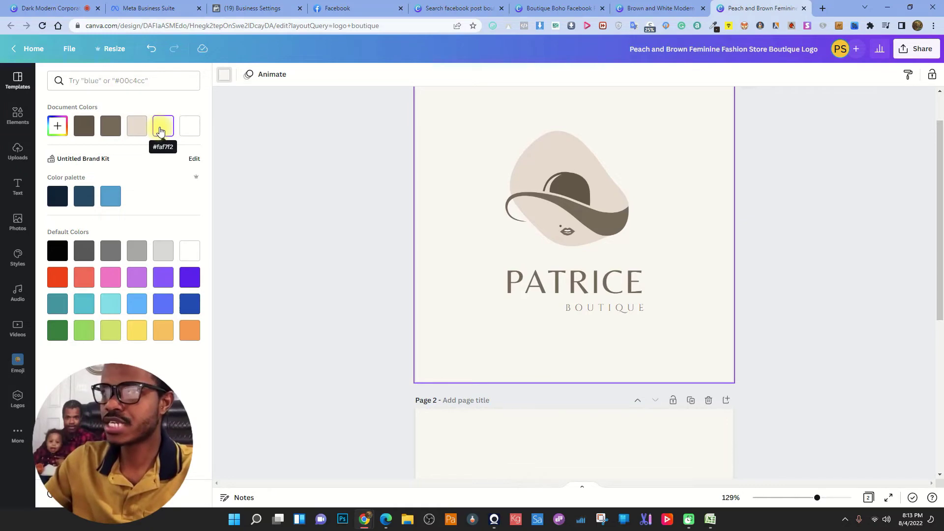
- Back in the Boutique Boho SALE design, set the post background to off-white faf7f2
click(658, 8)
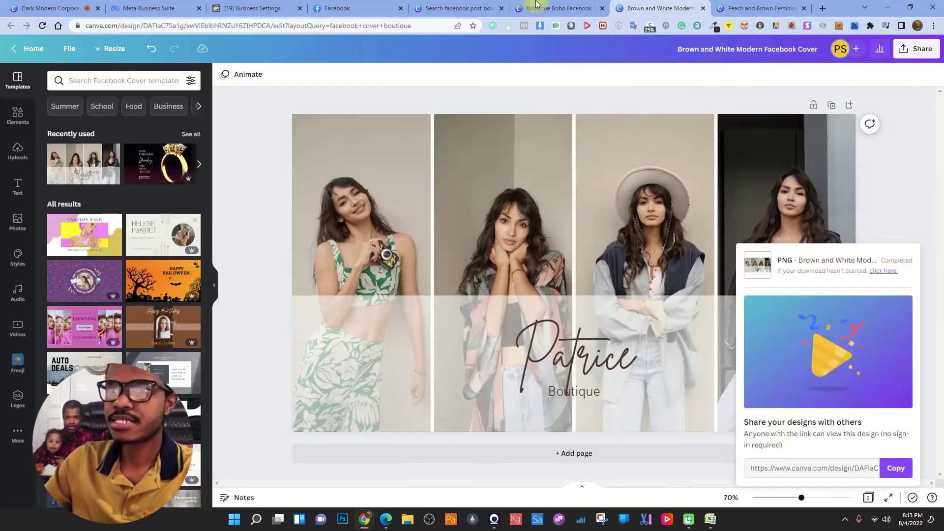
click(539, 9)
click(459, 8)
click(554, 7)
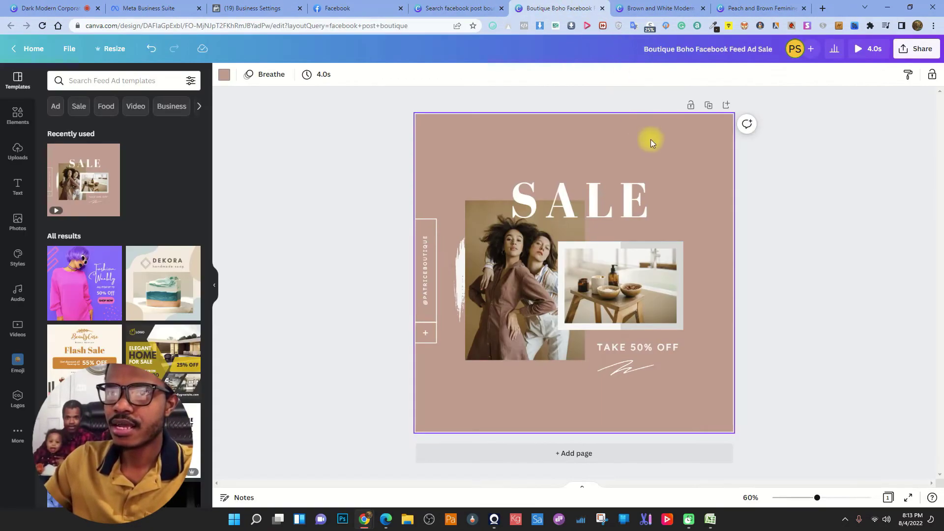
click(224, 75)
click(144, 81)
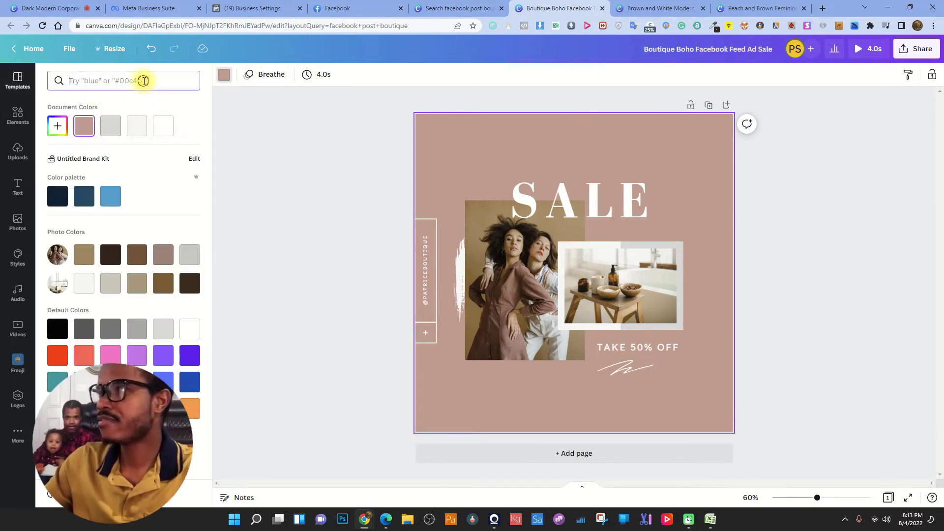
text(faf)
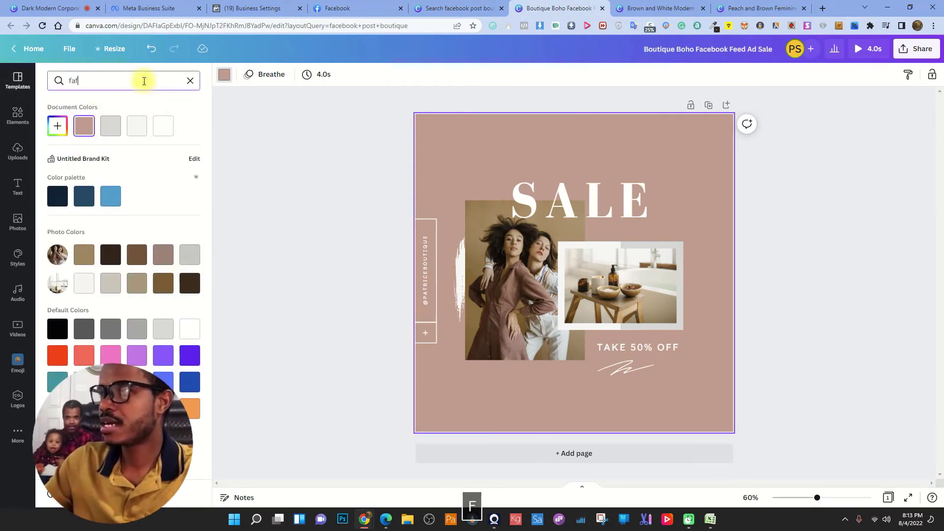
text(7f2)
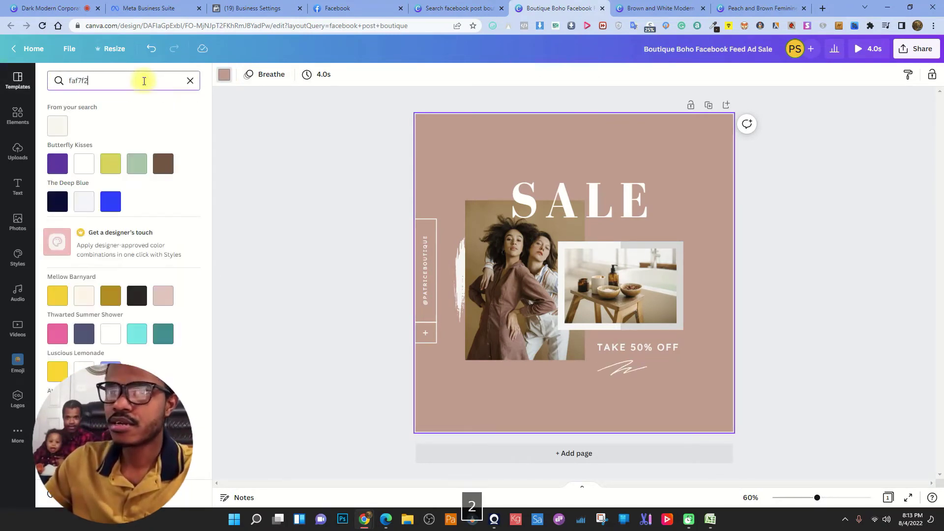
click(57, 126)
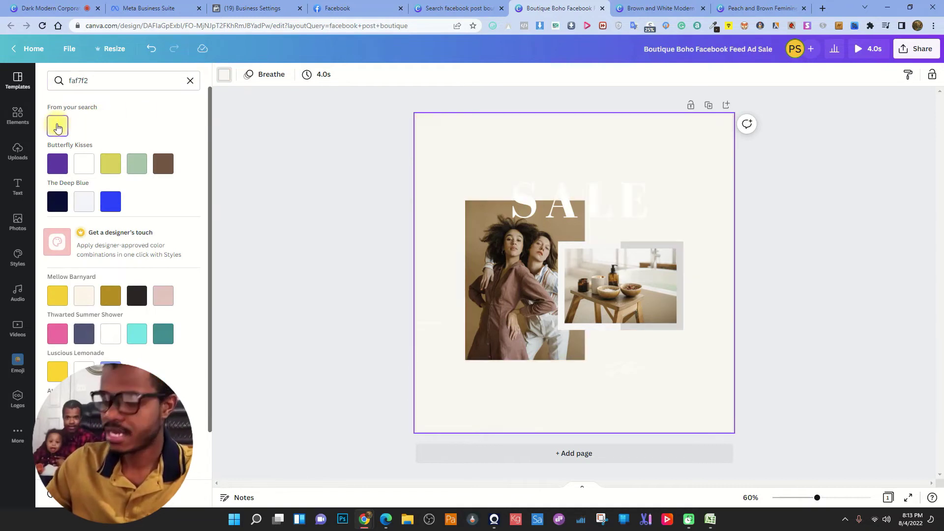
- Select the SALE headline, view its text colour options, then return to the logo design
click(633, 196)
click(372, 76)
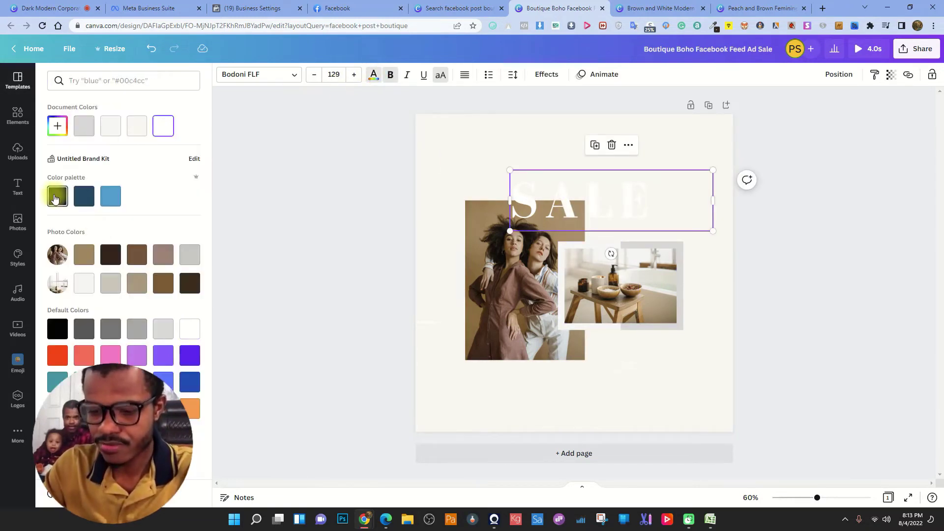
click(119, 252)
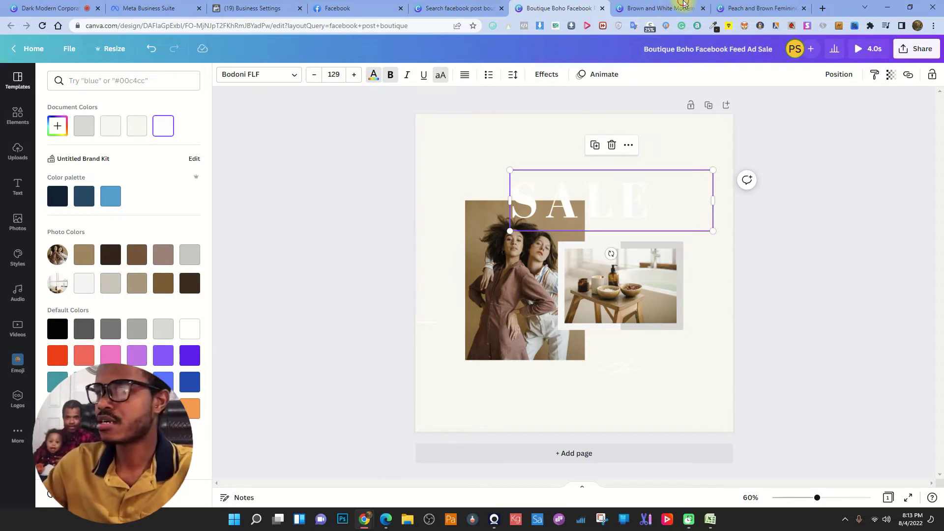
click(758, 6)
- Check the PATRICE wordmark's text colour code (746557) in the logo design
click(580, 207)
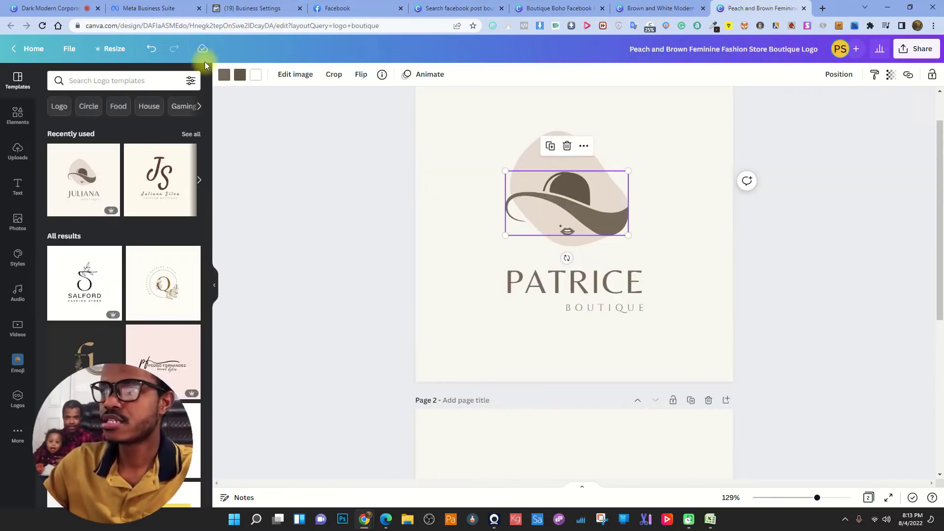
click(579, 269)
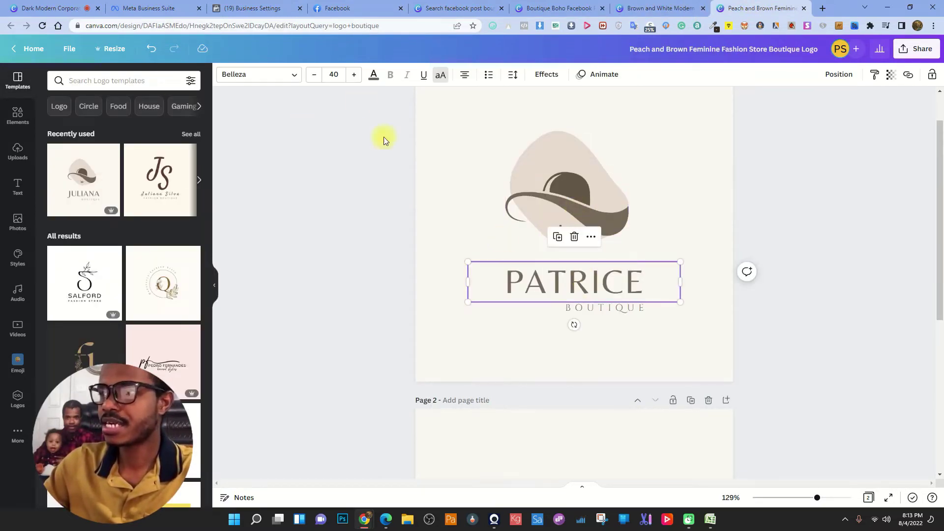
click(375, 76)
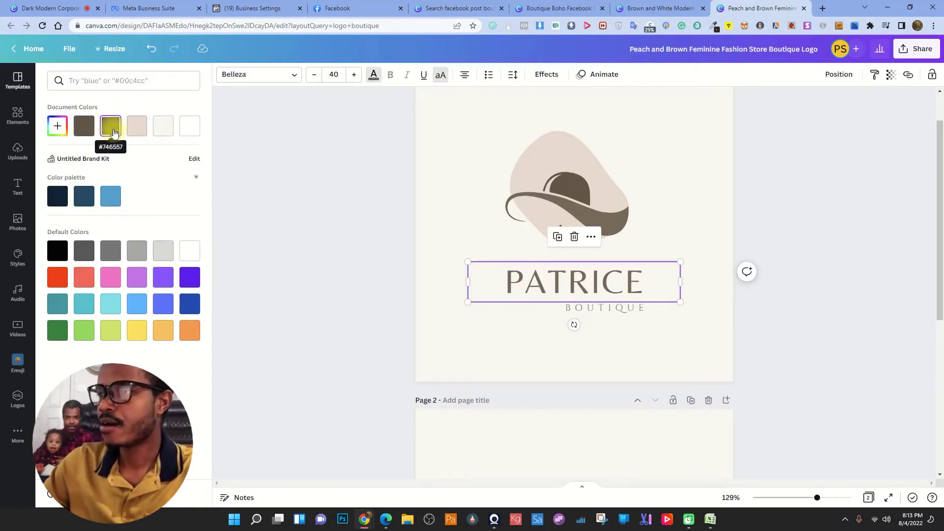
- In the SALE design, recolour the SALE headline to taupe brown 746557
click(463, 8)
click(556, 7)
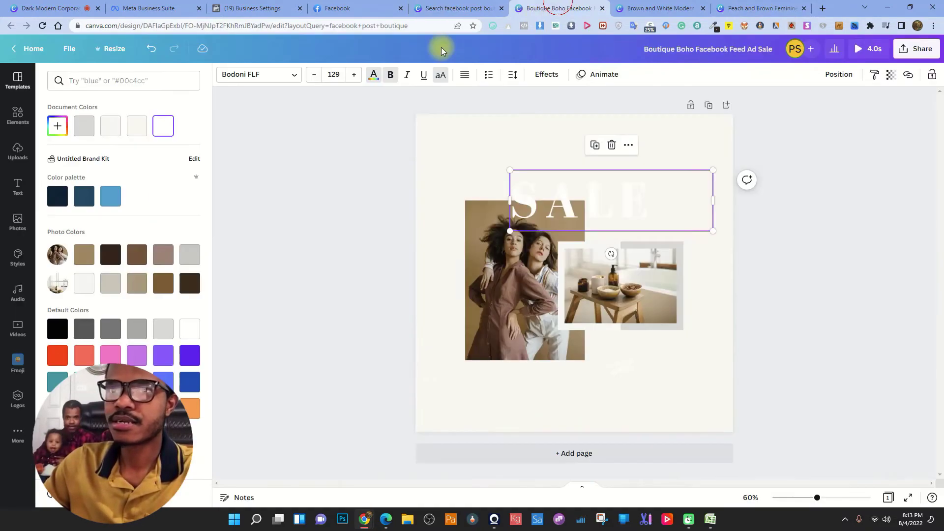
click(145, 83)
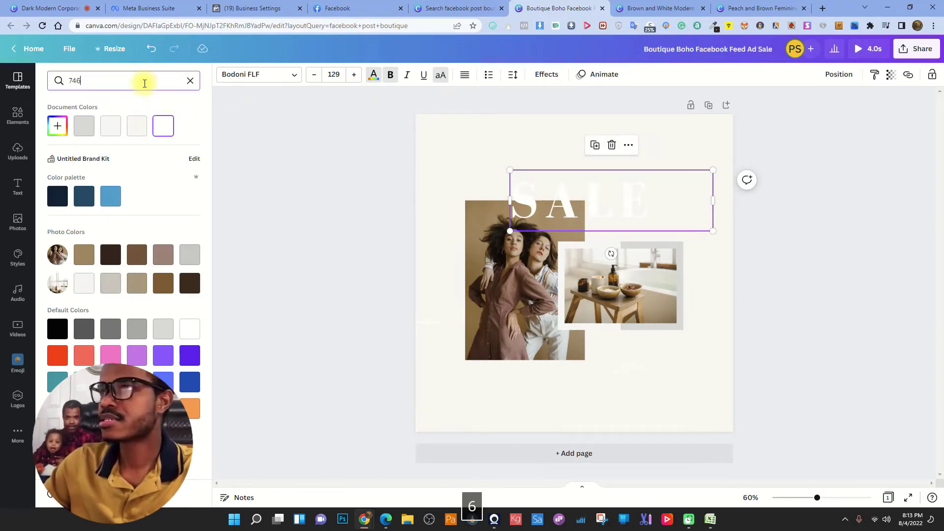
text(746557)
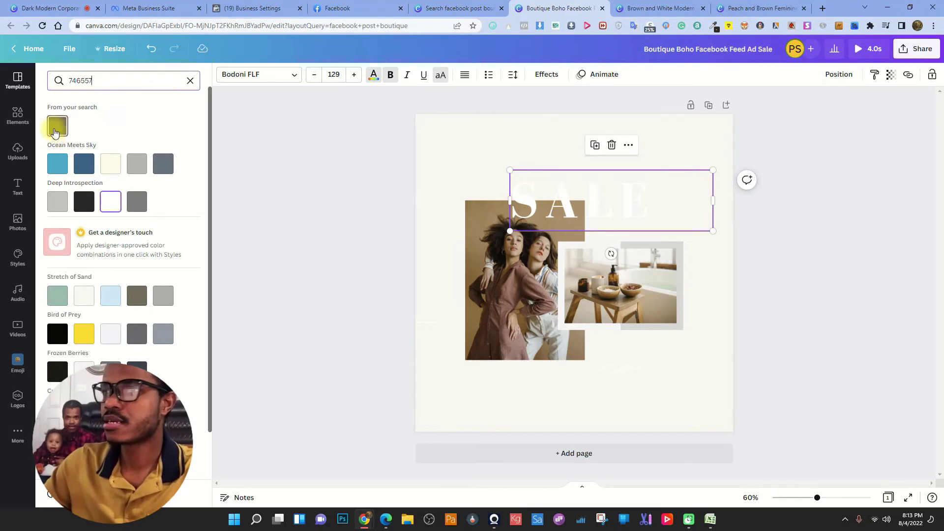
click(56, 127)
key(Escape)
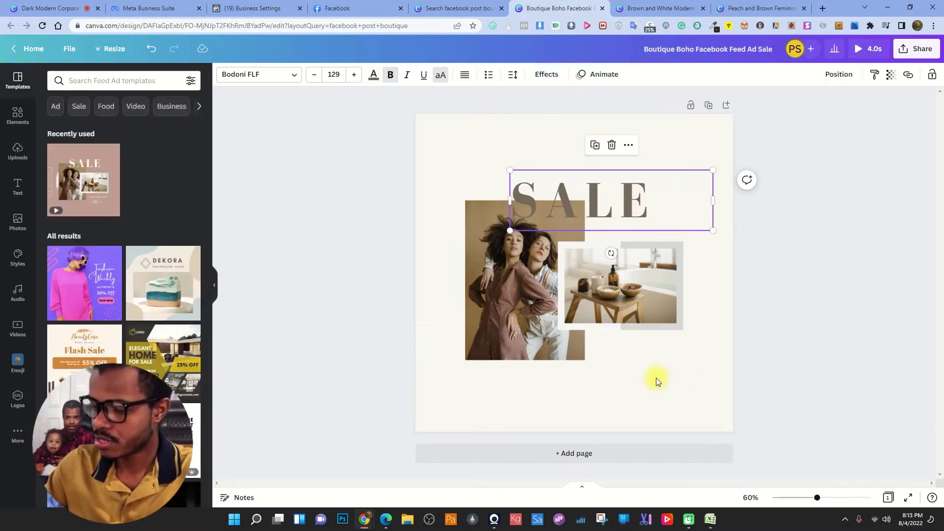
- Inspect the small box element on the page, then select the whole page
click(634, 372)
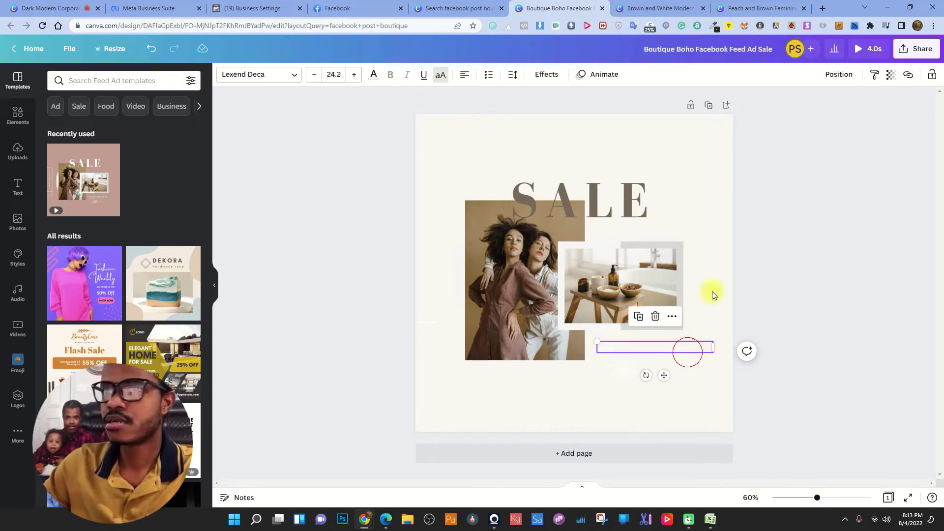
click(713, 173)
click(705, 144)
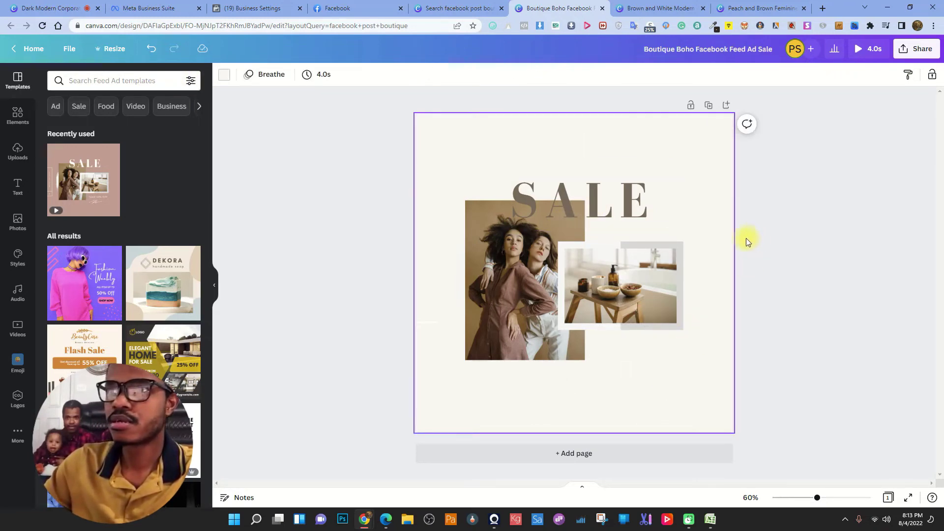
click(431, 269)
click(374, 76)
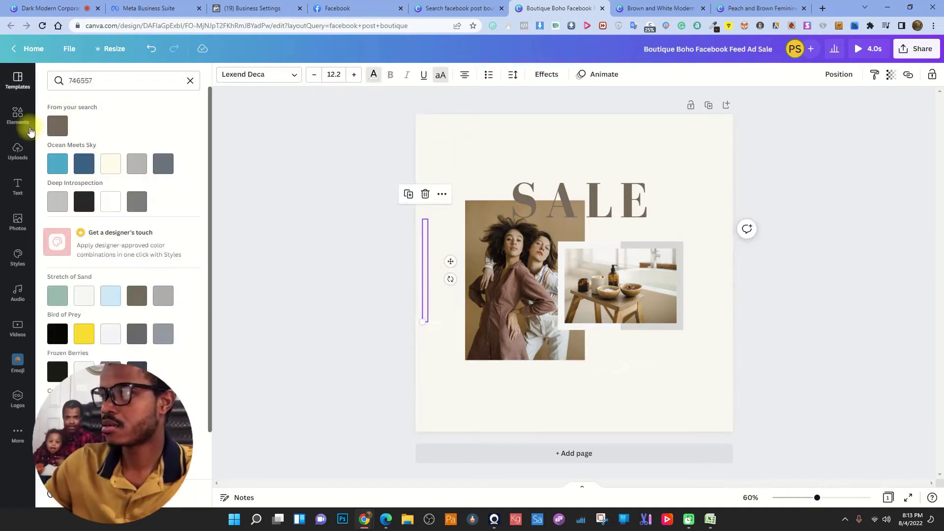
click(57, 126)
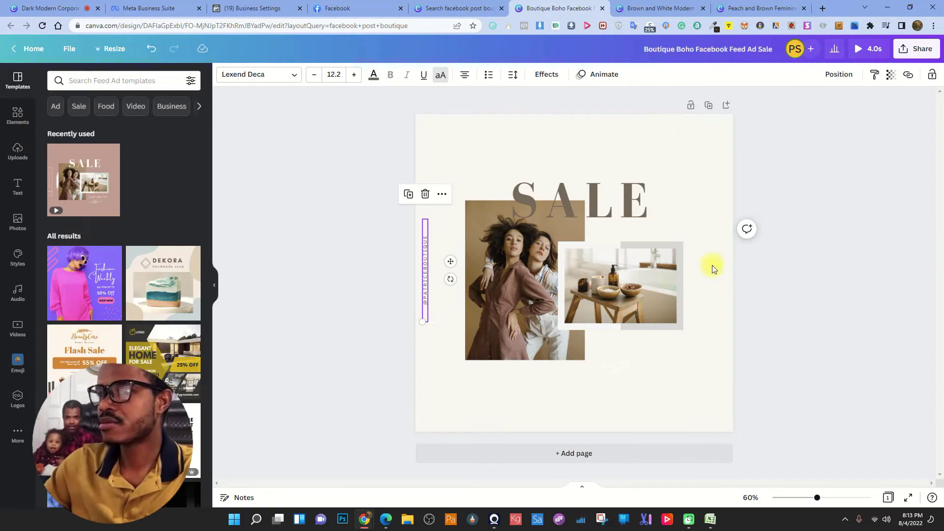
click(700, 142)
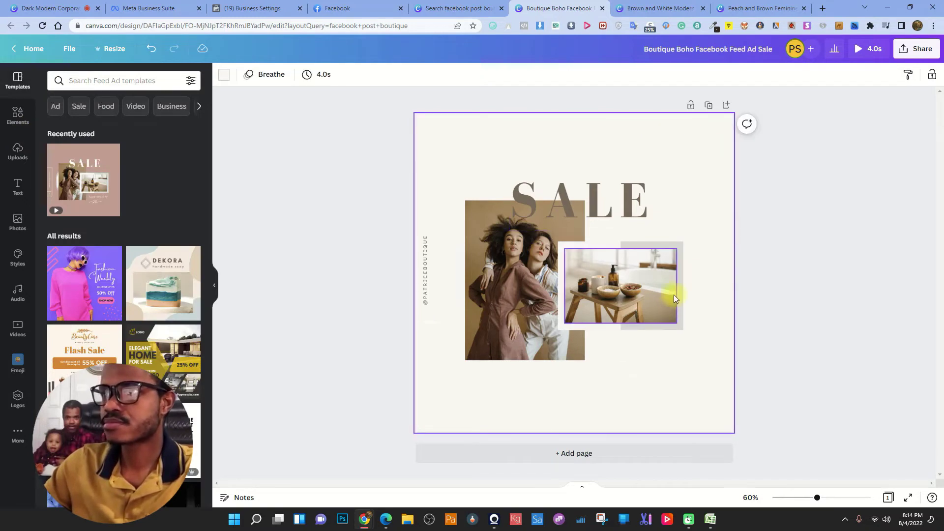
- Start downloading the SALE post as an MP4 video from the Share menu
click(912, 48)
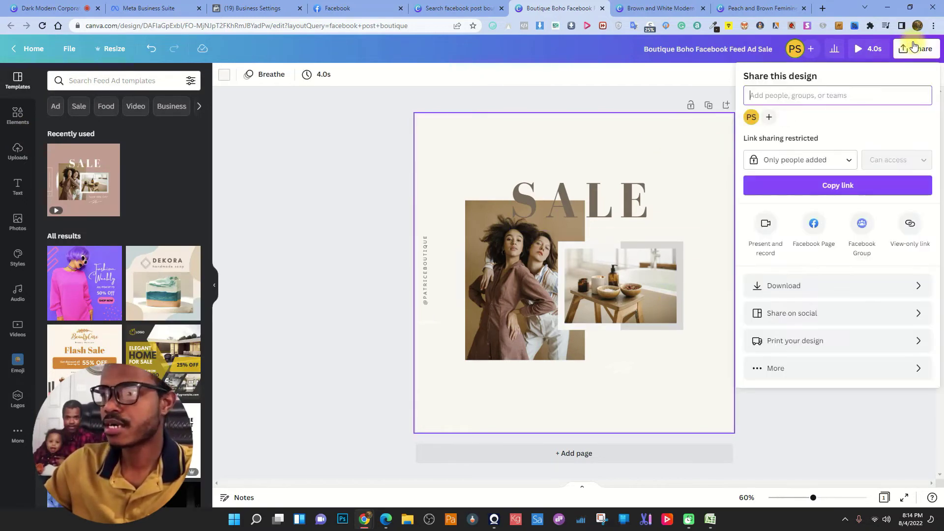
click(806, 284)
click(835, 176)
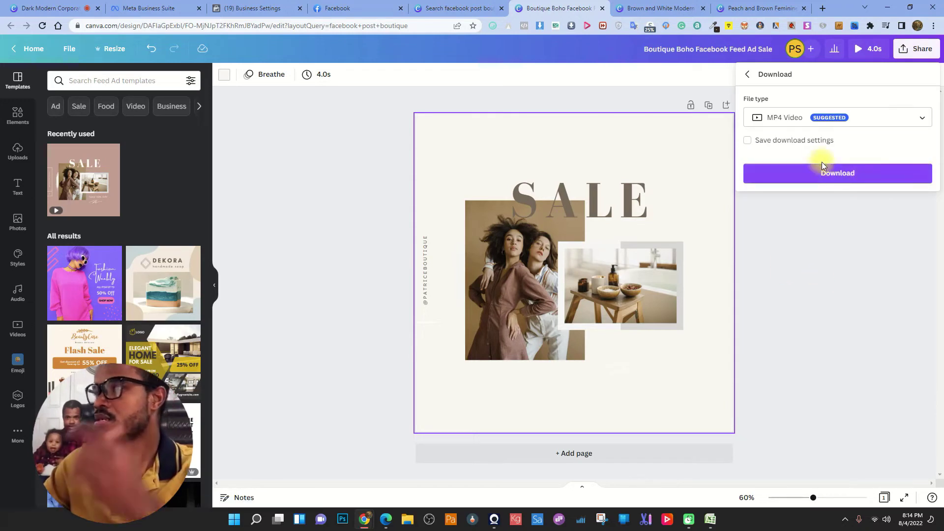
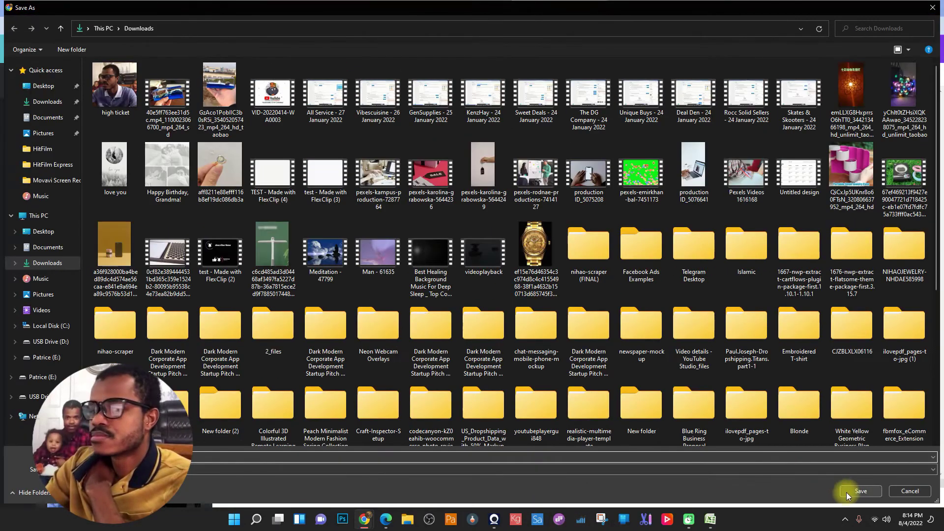
- Save the Boutique Boho sale video as MP4 to Downloads and return to Facebook
click(848, 491)
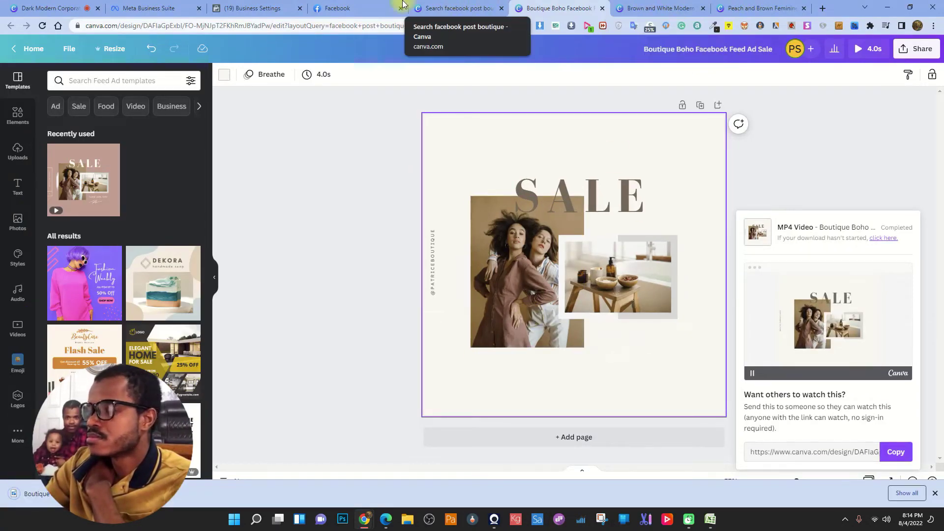
click(338, 7)
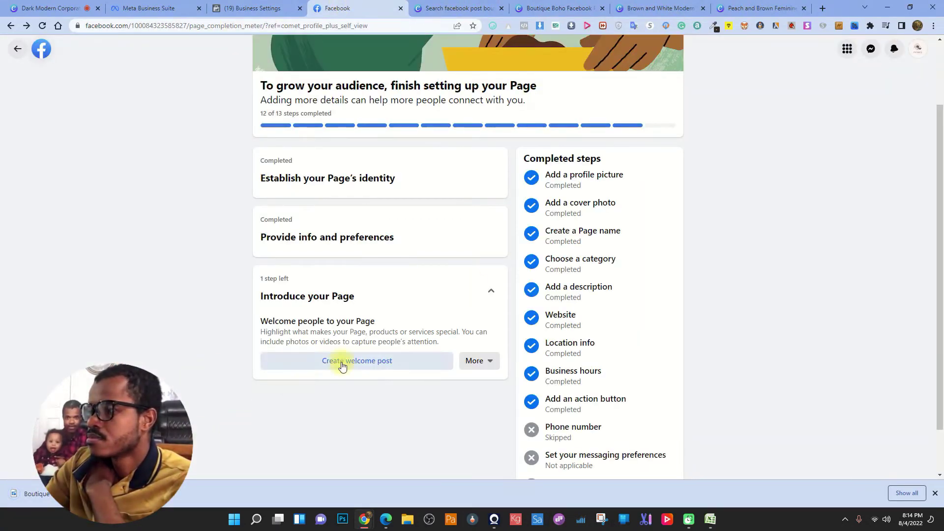
- Start the Page's welcome post and attach the Boutique Boho sale video from Downloads
scroll(388, 344, up, 2)
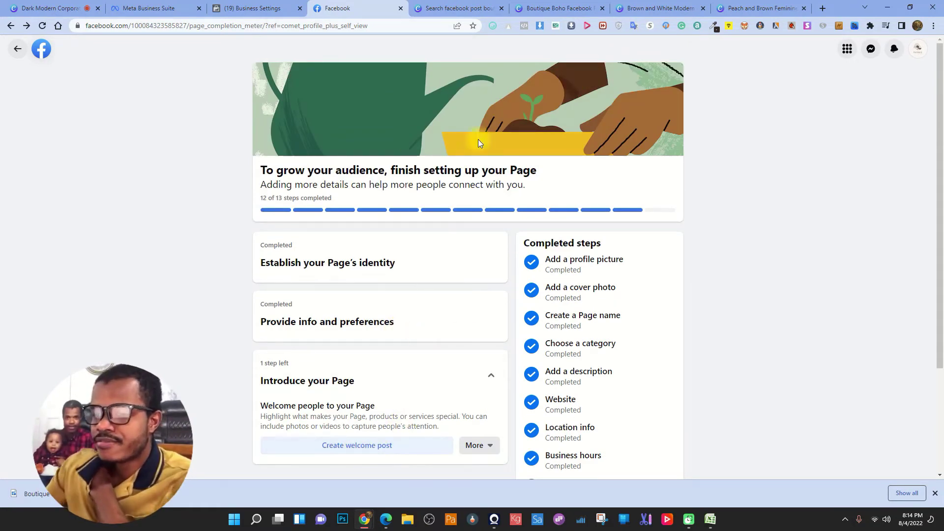
click(361, 445)
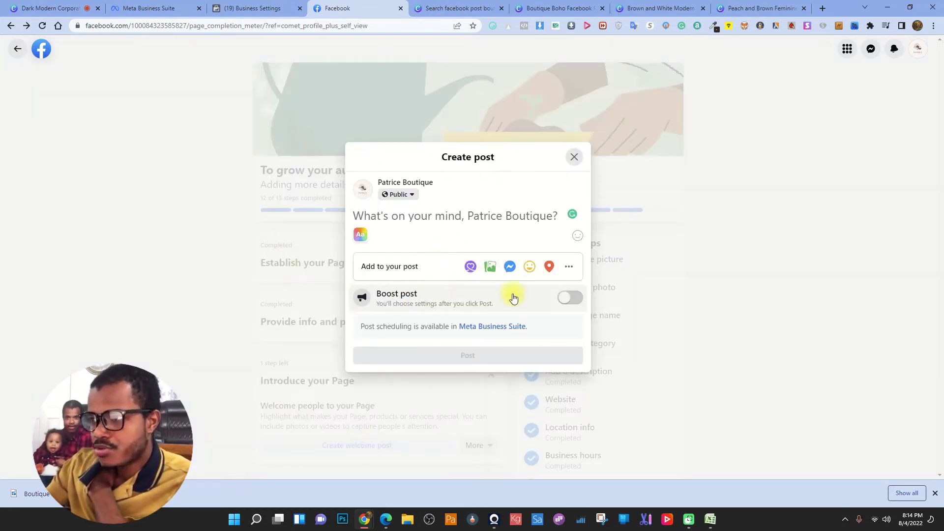
click(490, 267)
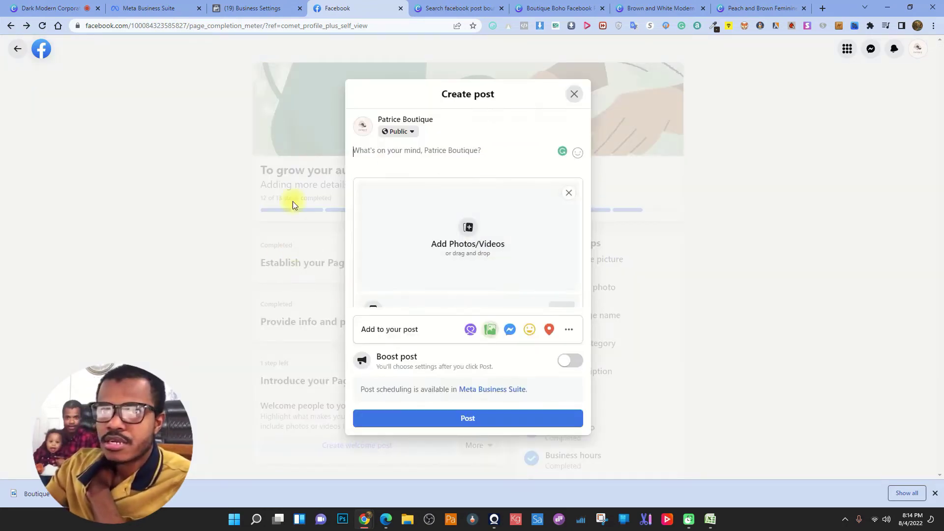
click(468, 233)
click(72, 103)
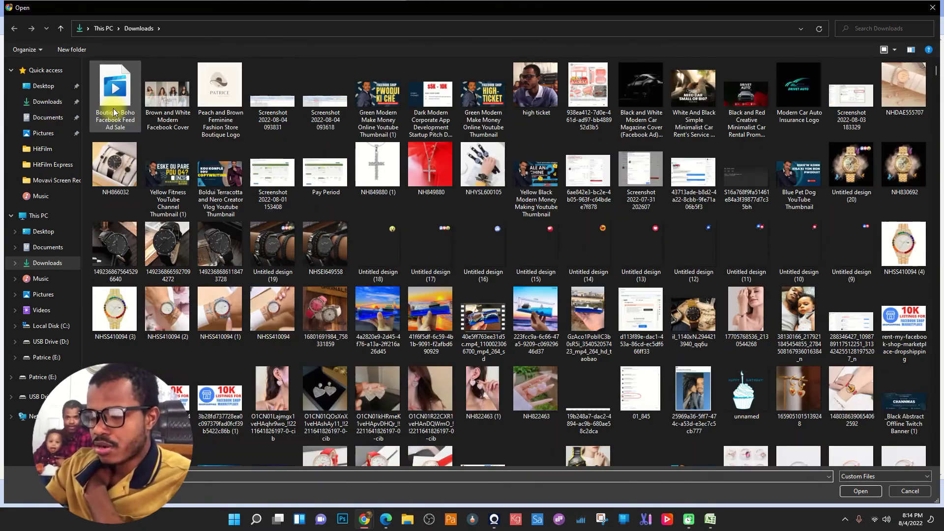
double_click(121, 92)
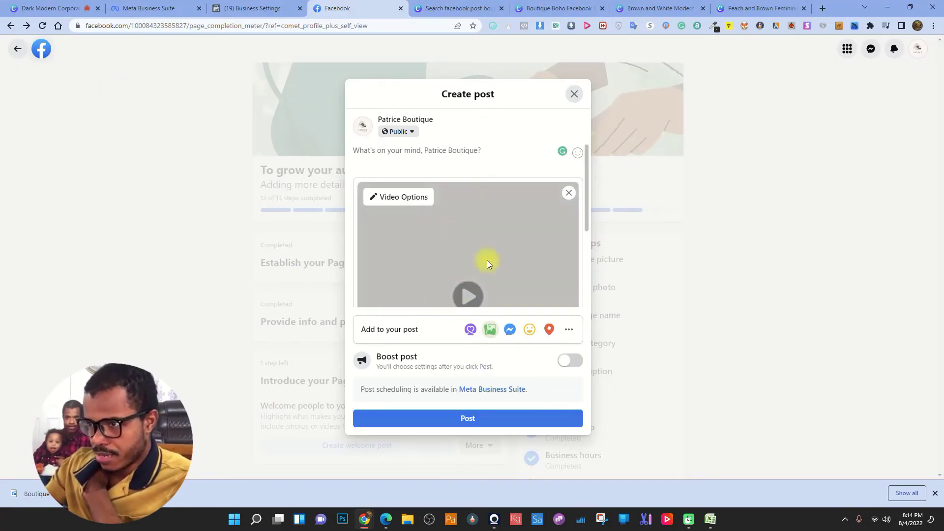
scroll(487, 260, down, 2)
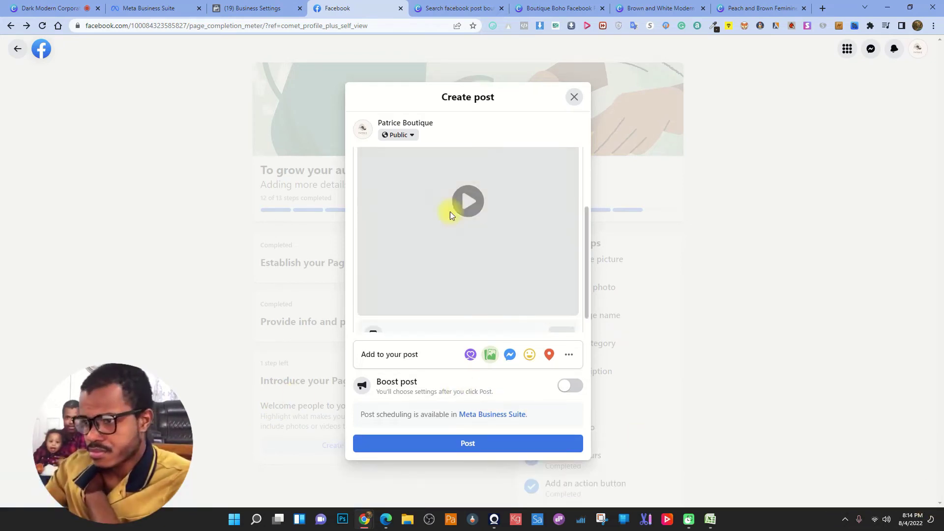
scroll(414, 260, down, 1)
scroll(461, 261, up, 3)
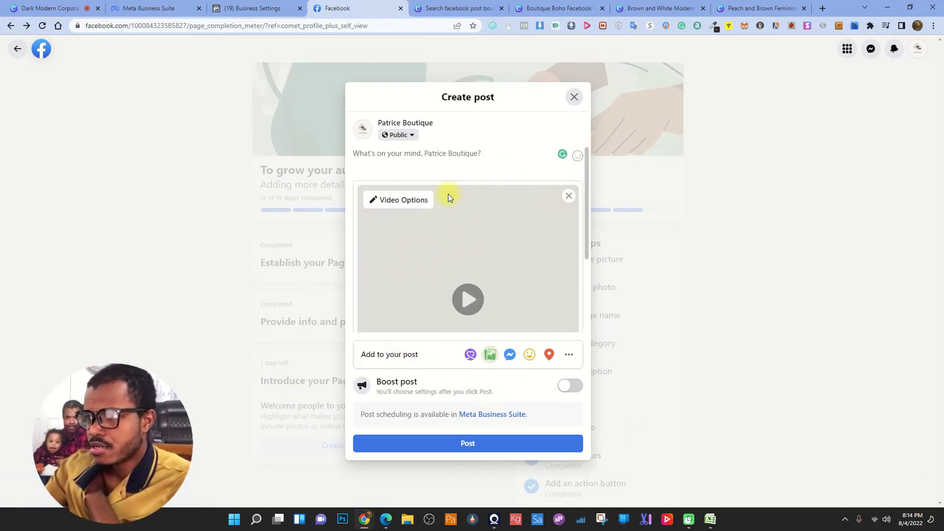
scroll(509, 305, down, 3)
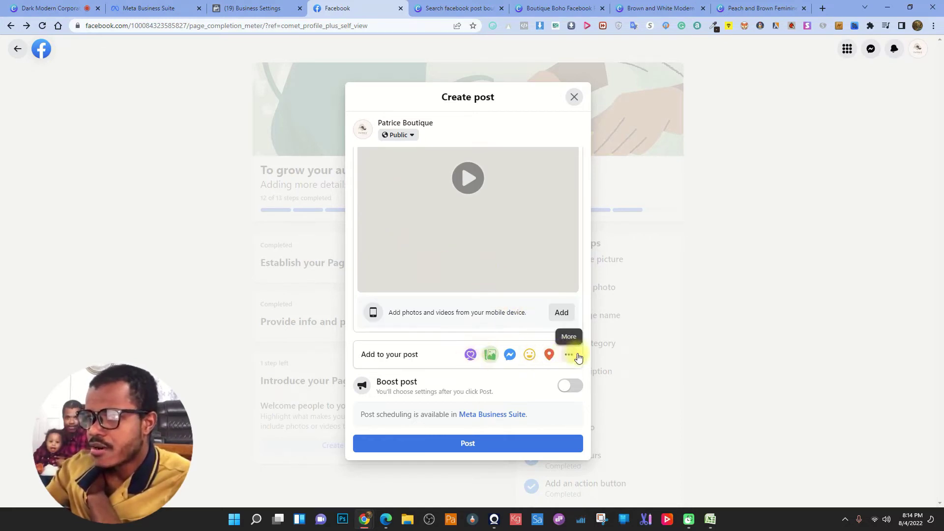
scroll(415, 181, up, 3)
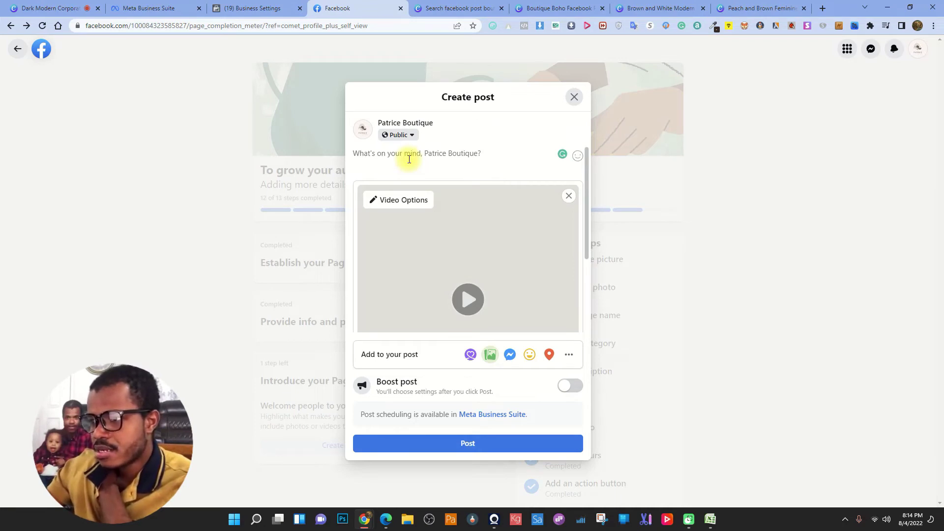
- Caption it 'We are here to help!' with a smiling-face-with-hearts emoji and publish
text(We are)
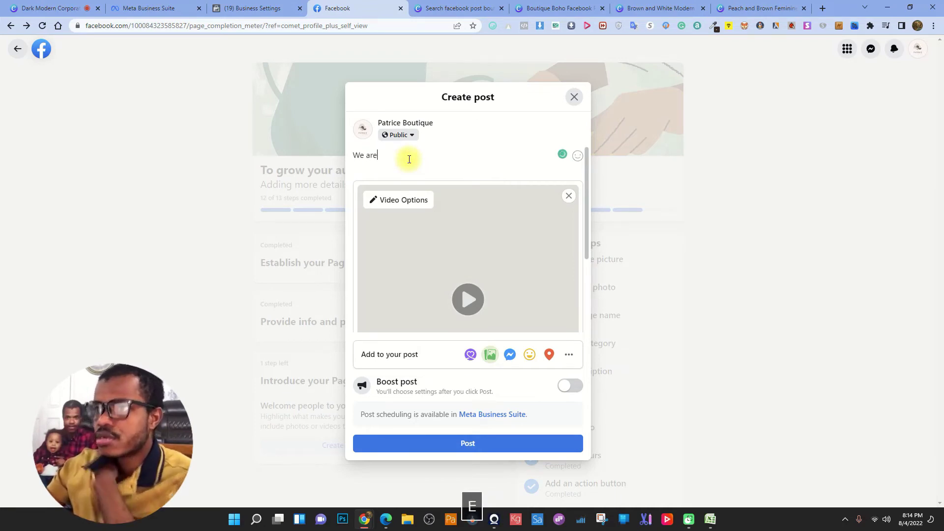
text( here )
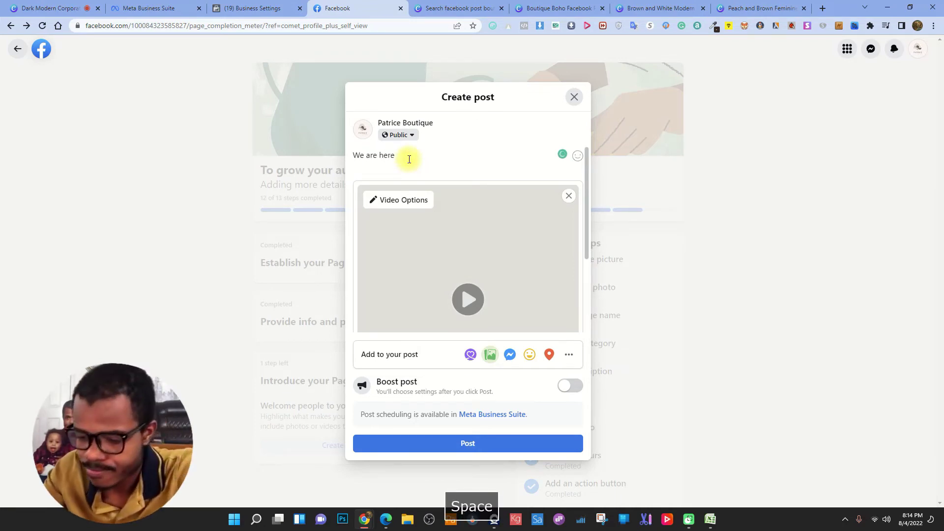
text(to )
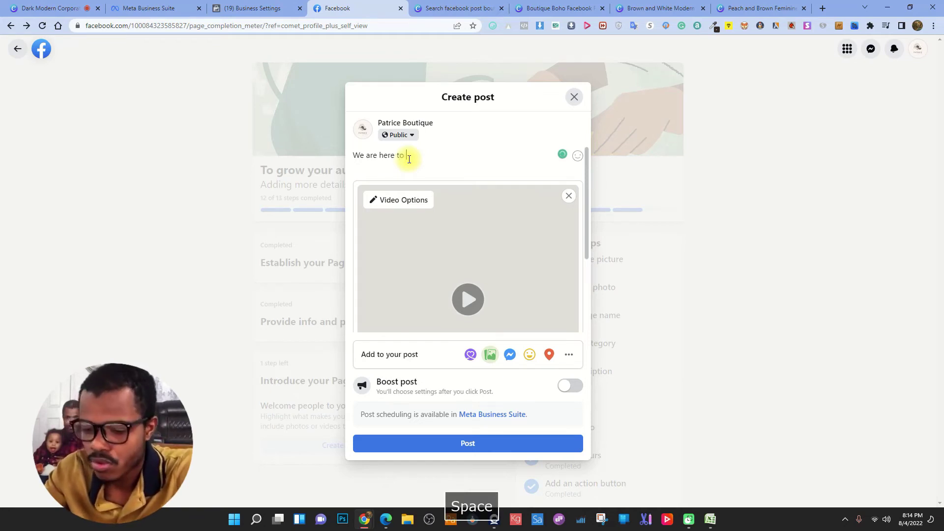
text(help!)
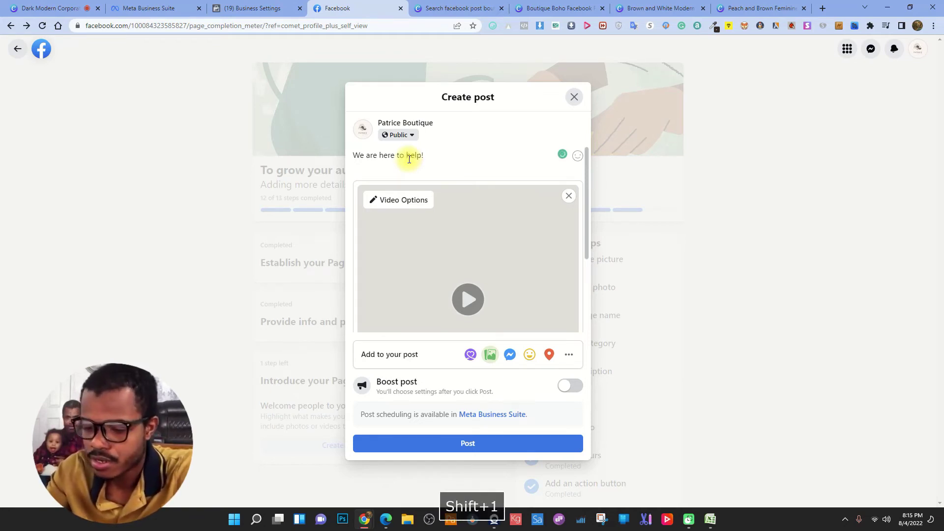
click(578, 157)
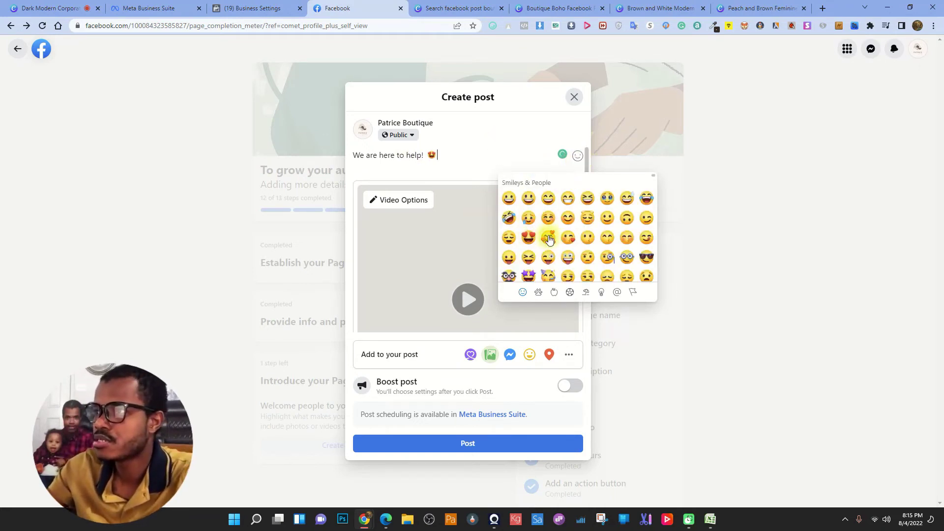
key(BackSpace)
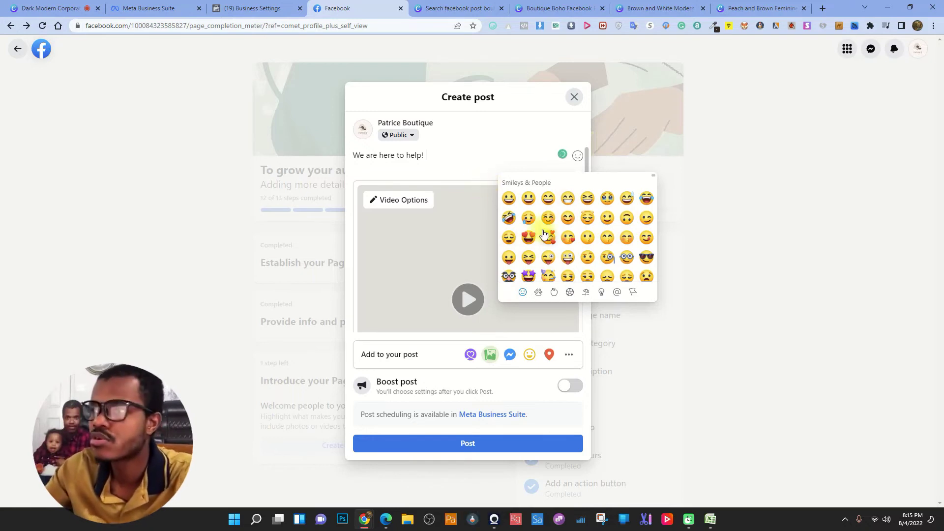
click(549, 236)
click(463, 445)
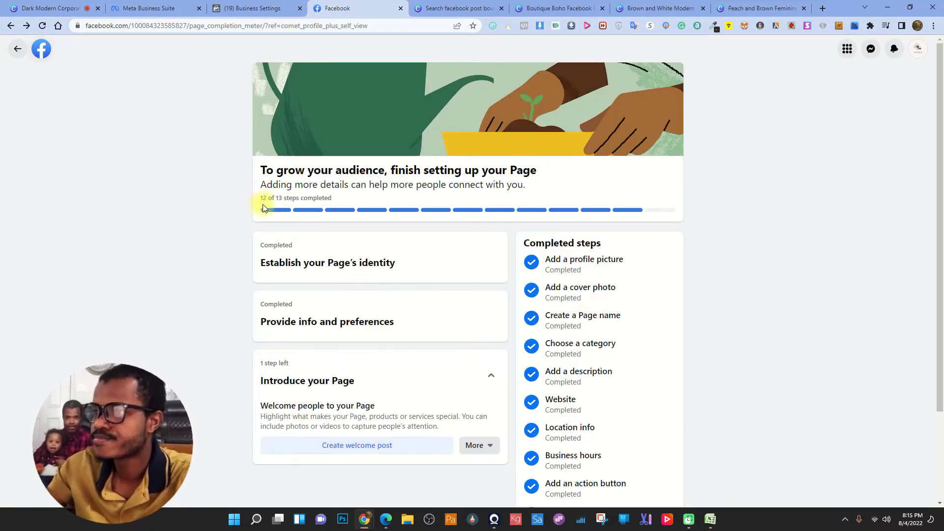
- Reload the Page setup checklist and save the welcome step to finish later
scroll(523, 319, down, 3)
scroll(523, 318, up, 3)
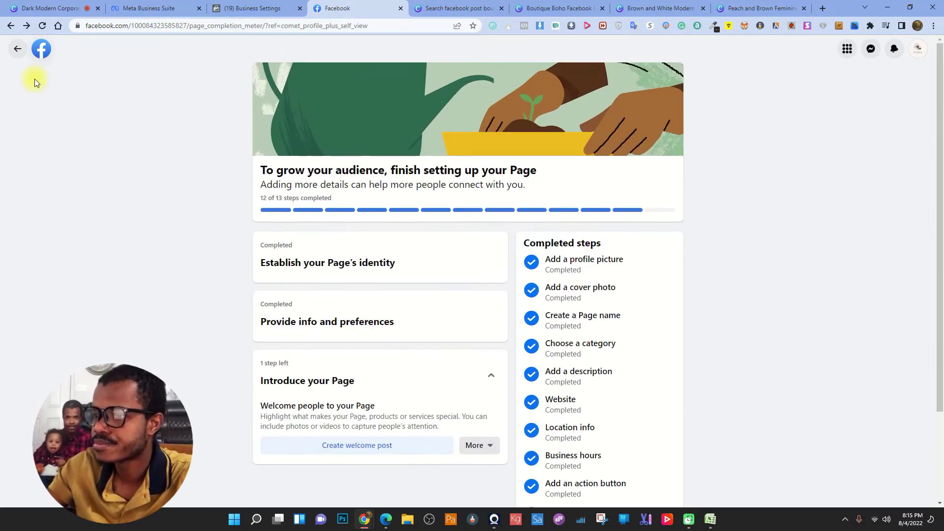
click(41, 25)
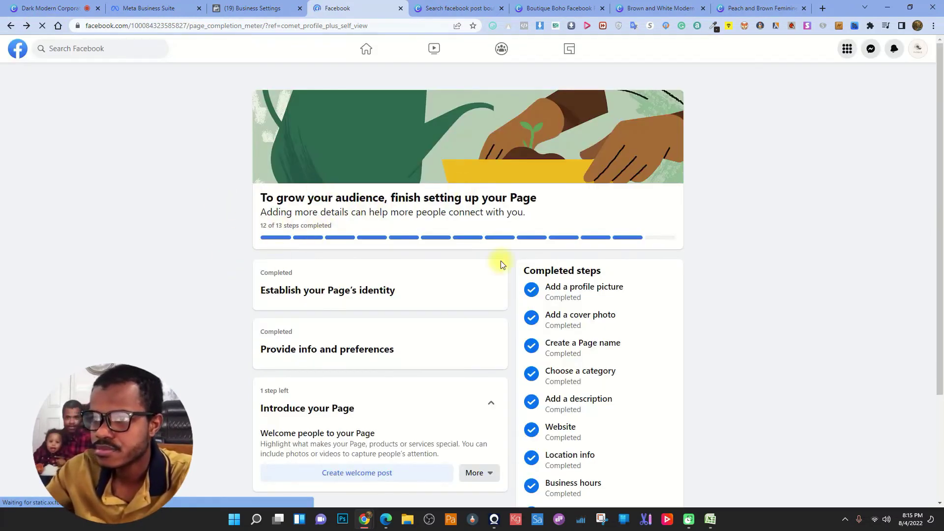
scroll(492, 275, down, 3)
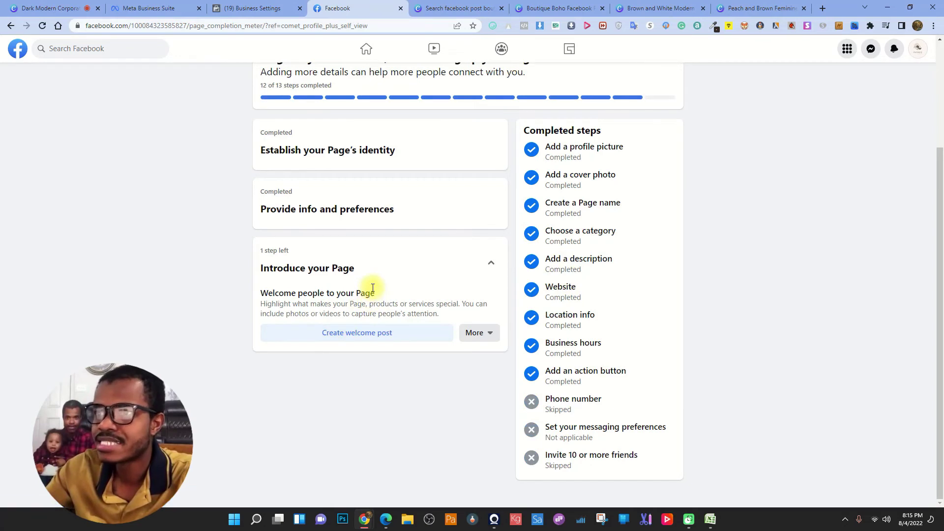
click(474, 335)
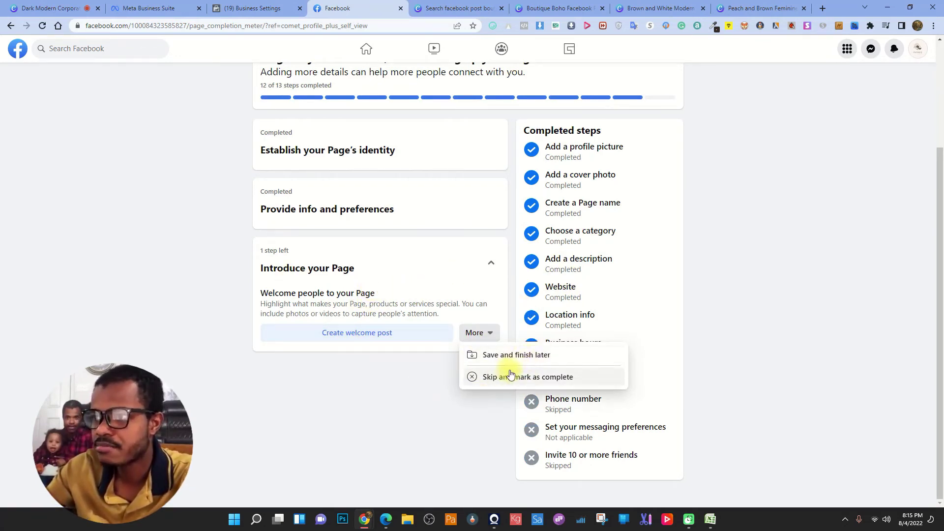
click(513, 355)
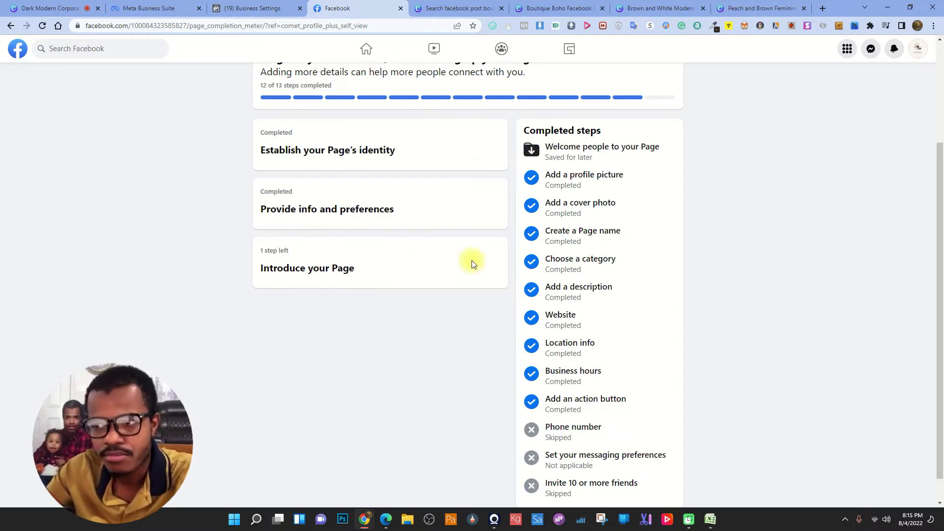
- Reload Facebook and go to the home feed showing the new SALE post
click(42, 25)
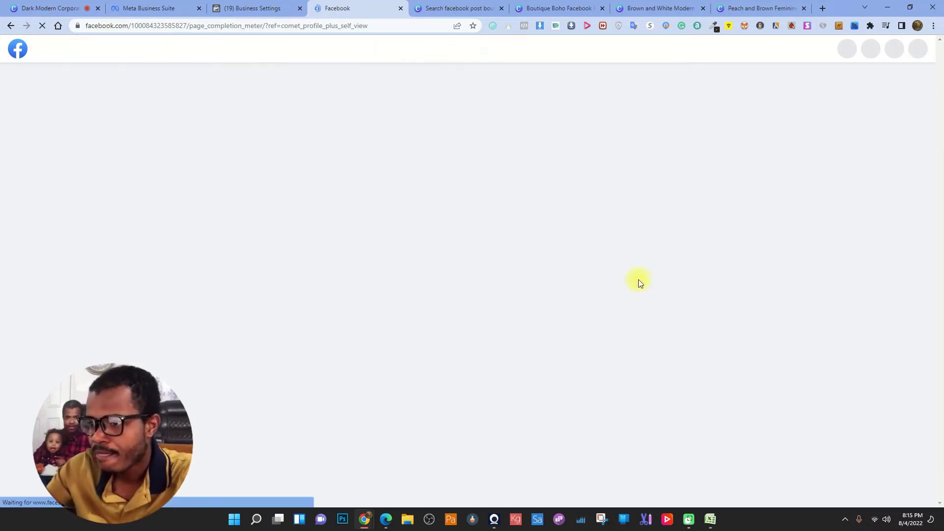
click(483, 342)
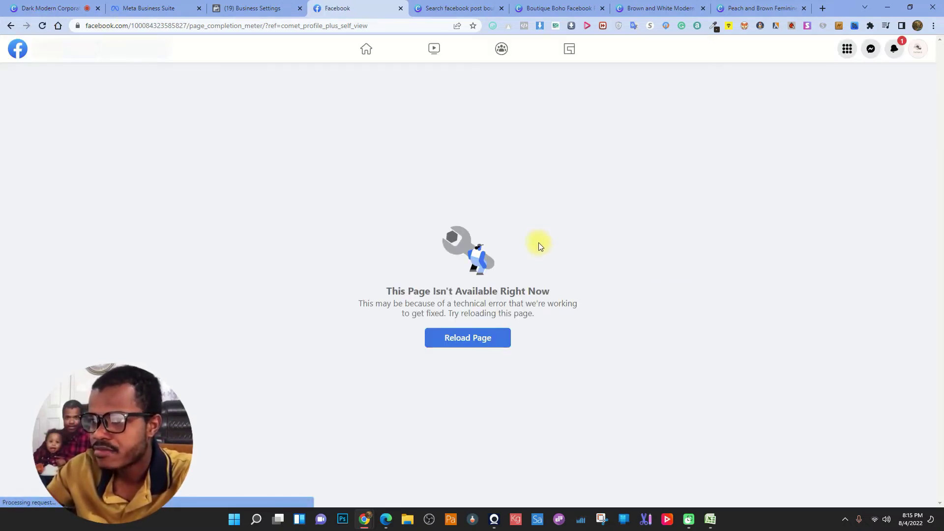
click(18, 51)
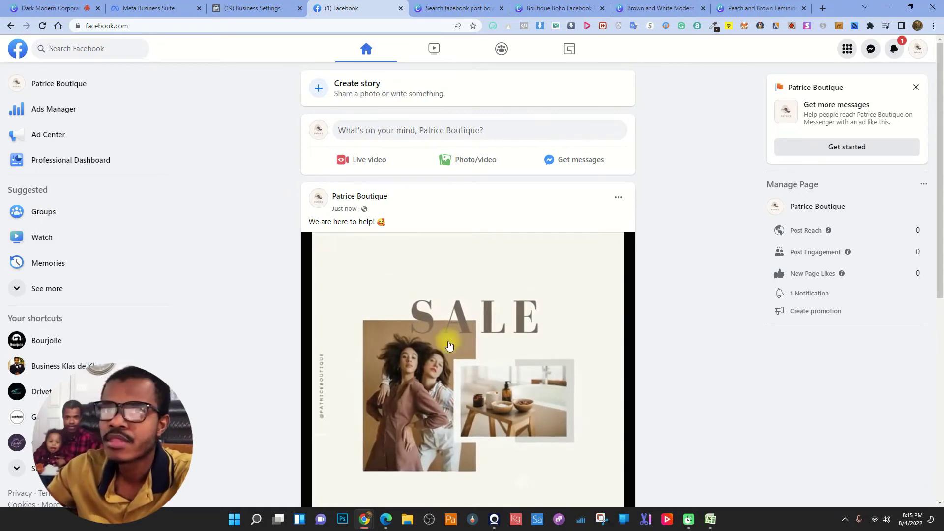
scroll(355, 348, down, 3)
scroll(596, 261, up, 3)
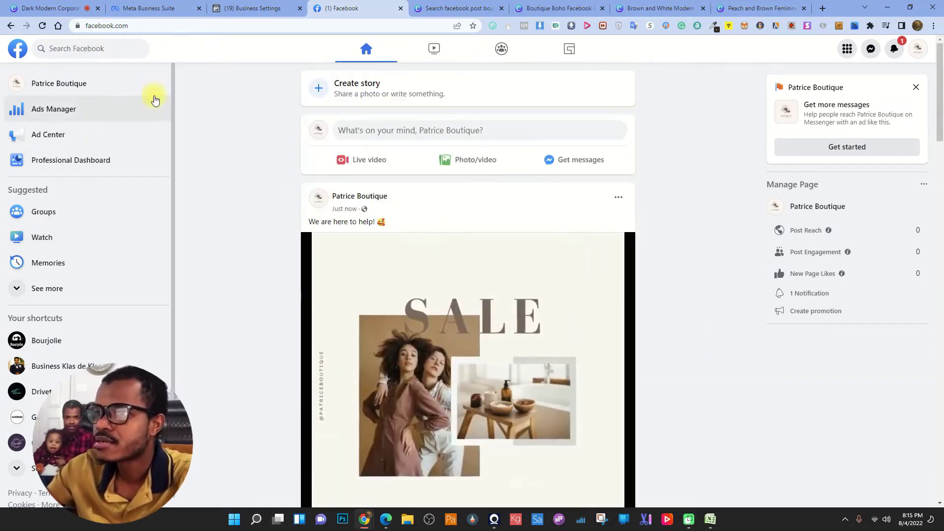
click(60, 84)
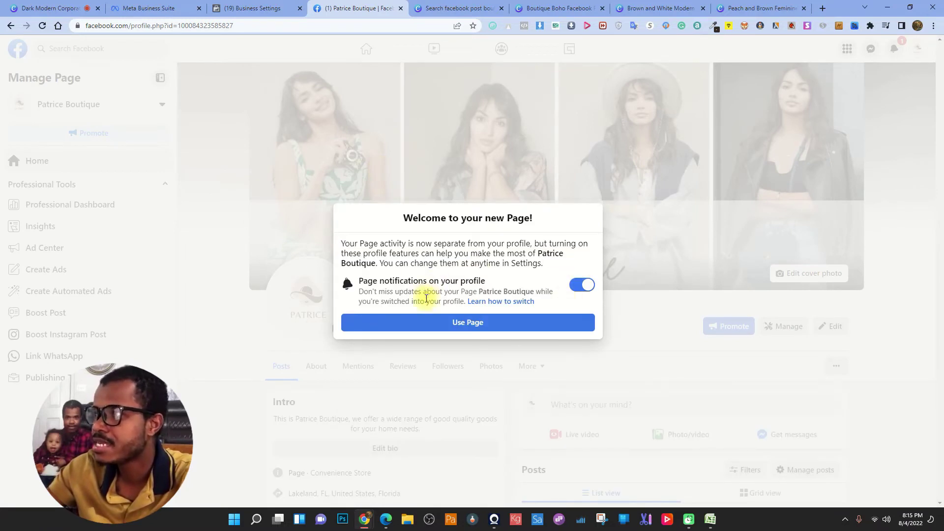
click(481, 321)
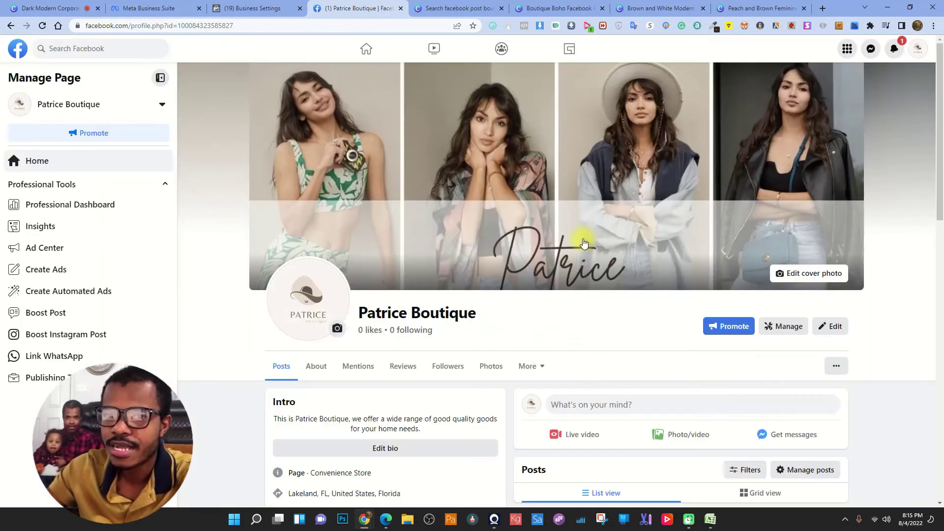
scroll(436, 221, down, 7)
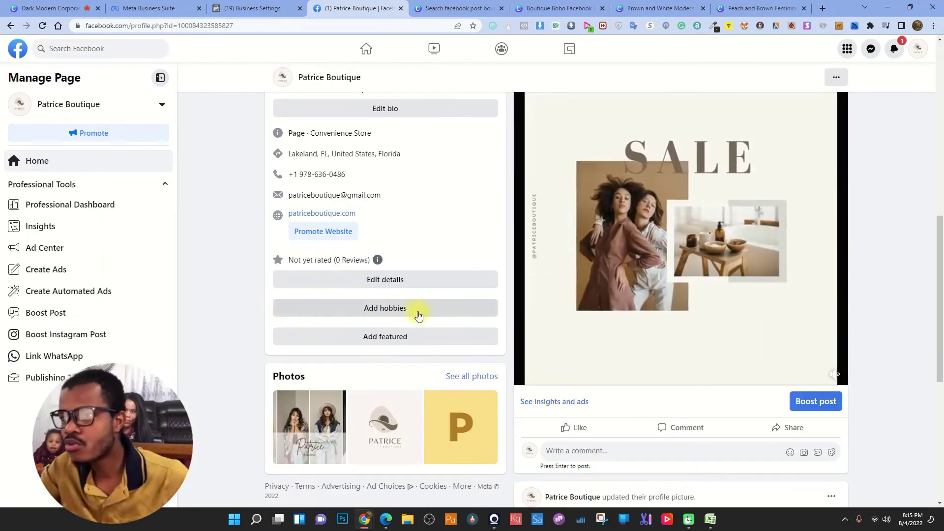
scroll(420, 312, up, 5)
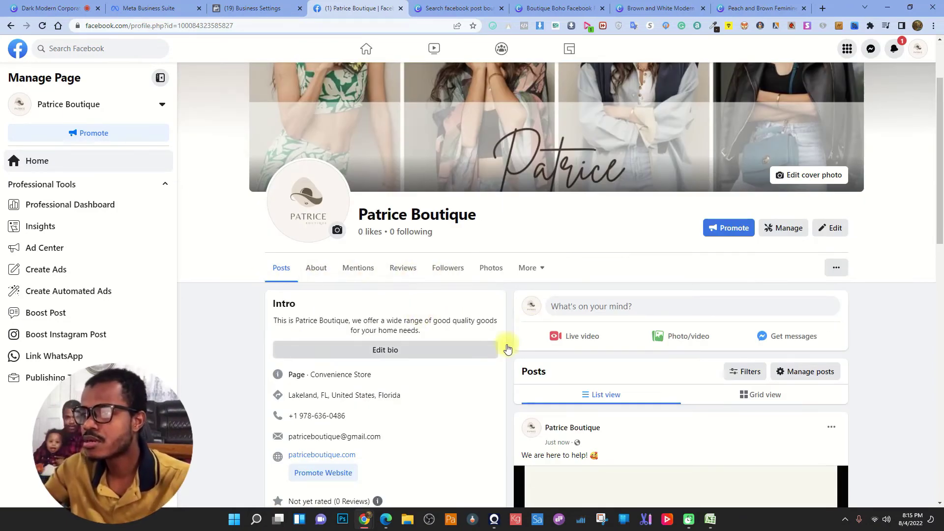
scroll(516, 334, down, 1)
scroll(640, 344, down, 2)
scroll(541, 329, down, 12)
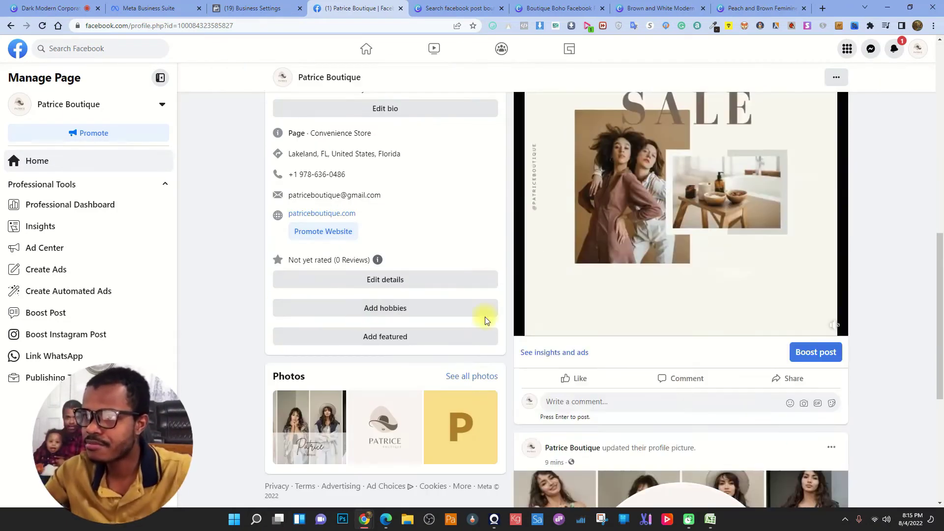
scroll(492, 369, up, 5)
- In the page's contact and basic info editor, add and save a $ (Cheap) price range
click(374, 331)
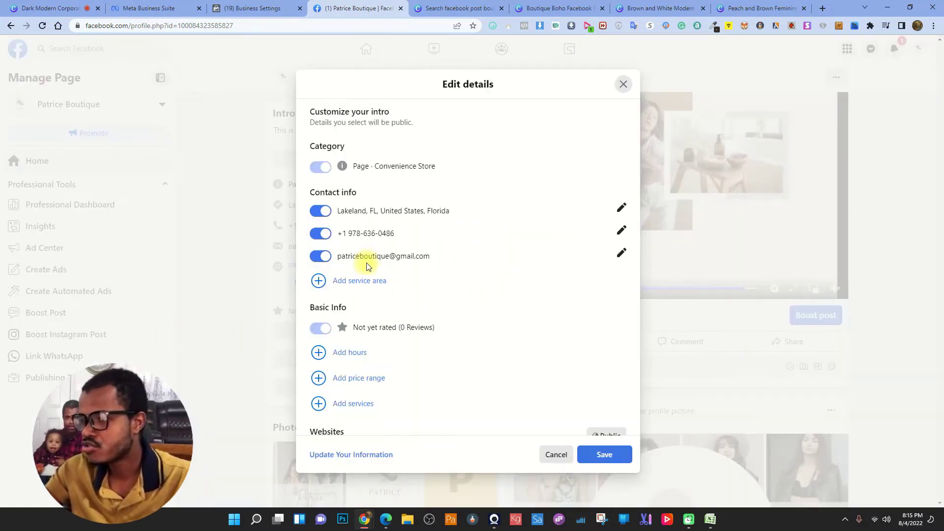
click(352, 352)
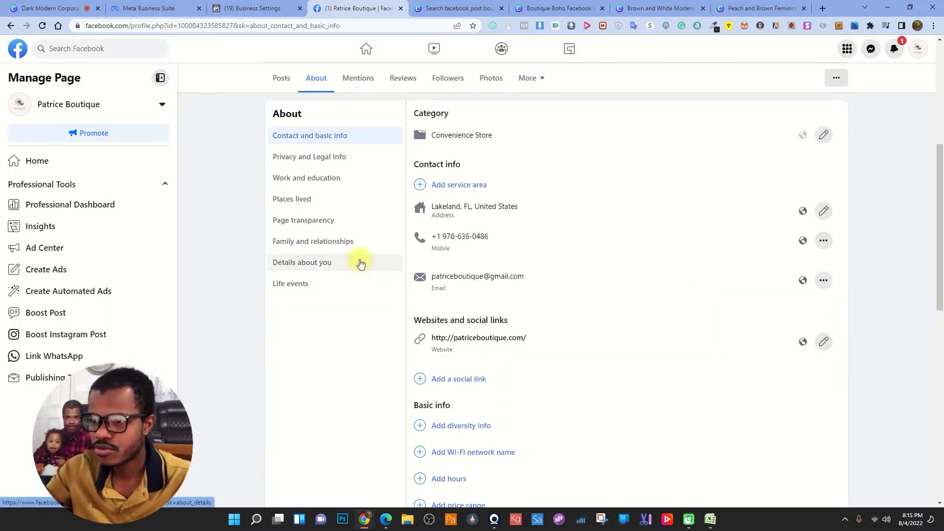
scroll(558, 291, down, 5)
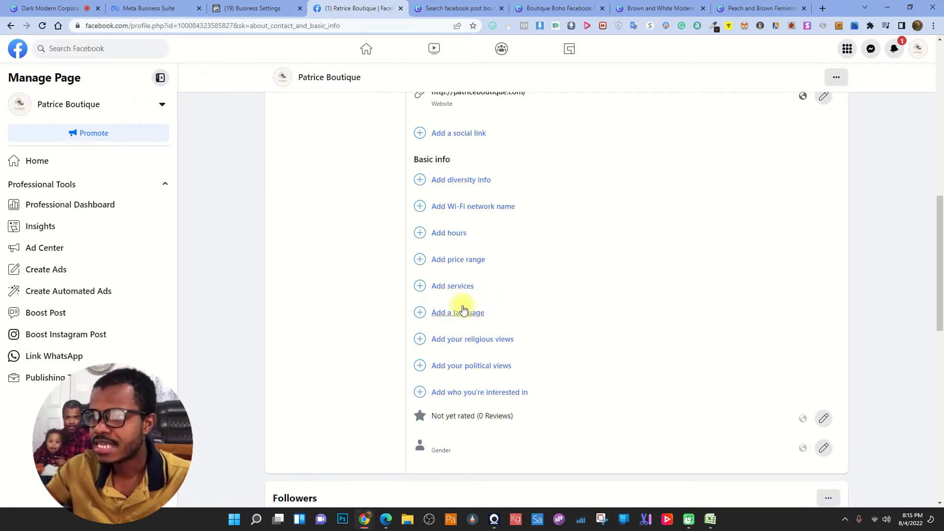
click(467, 260)
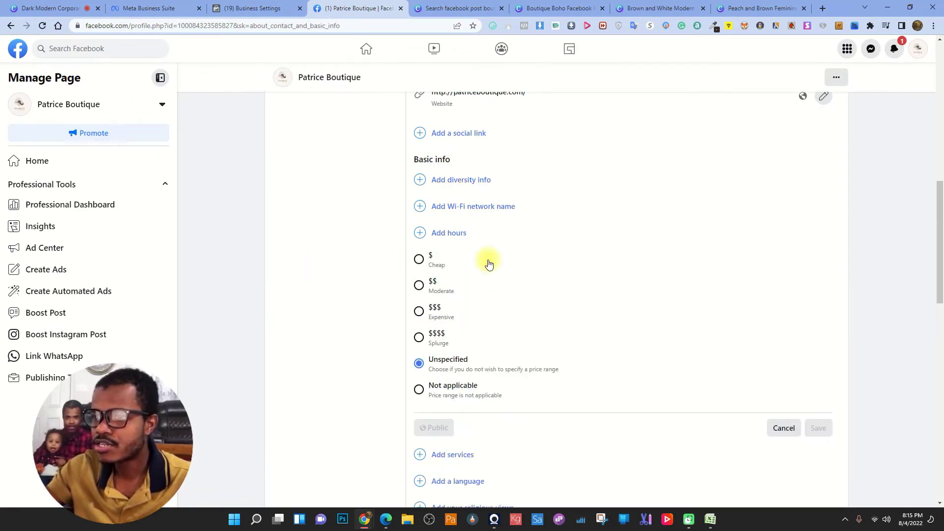
click(419, 260)
click(818, 429)
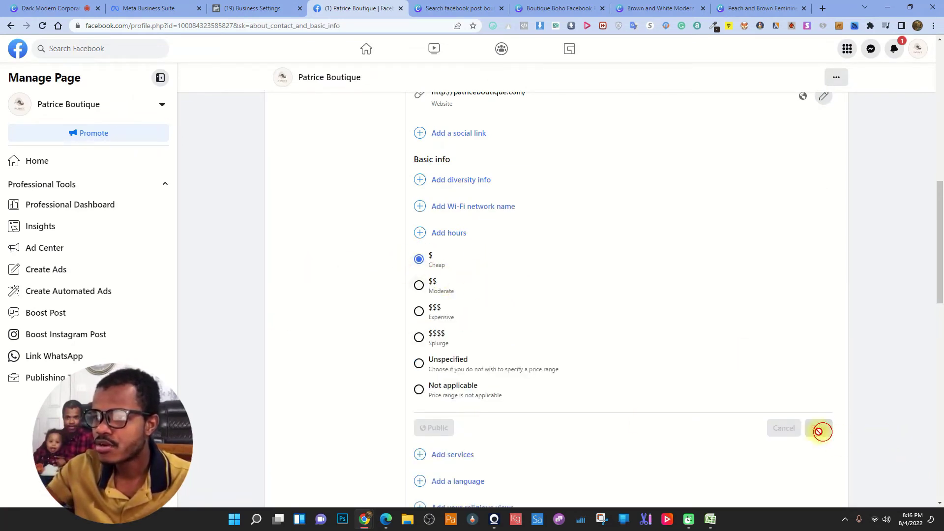
scroll(390, 338, down, 4)
scroll(541, 258, up, 2)
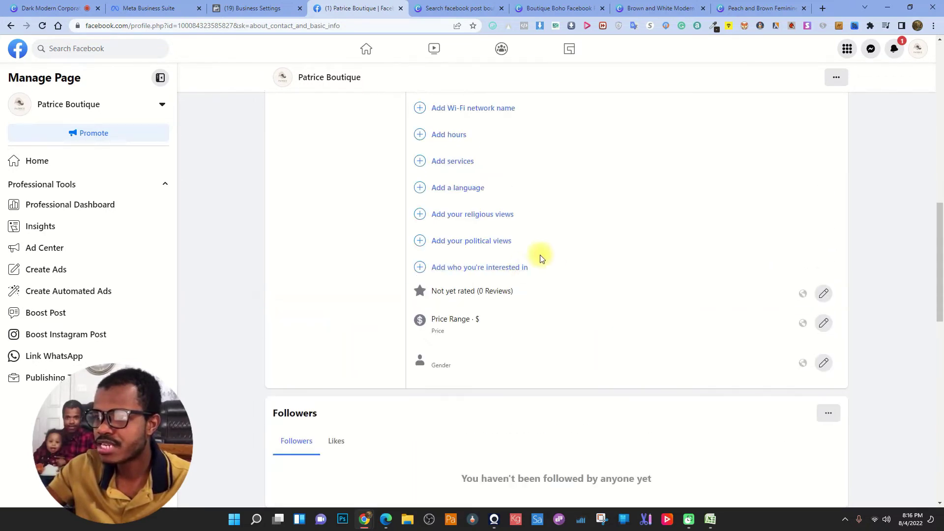
scroll(418, 226, up, 6)
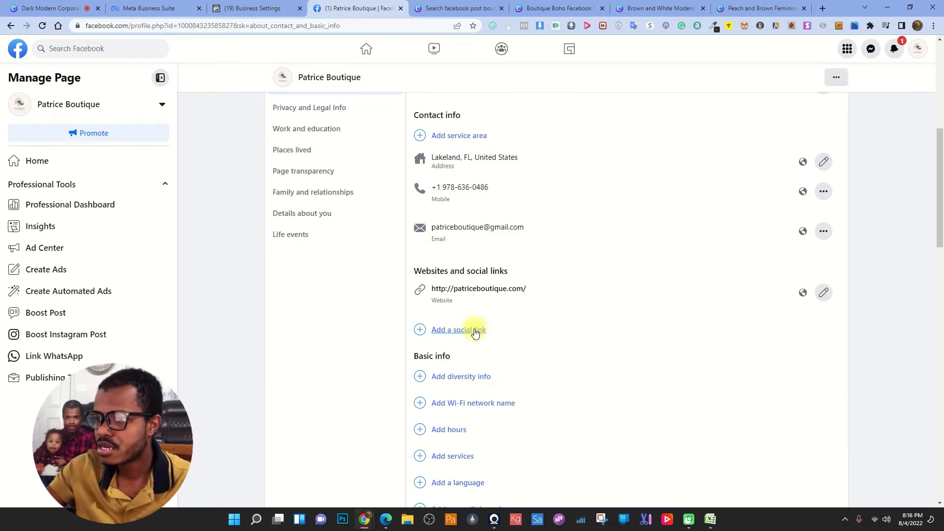
scroll(421, 331, up, 3)
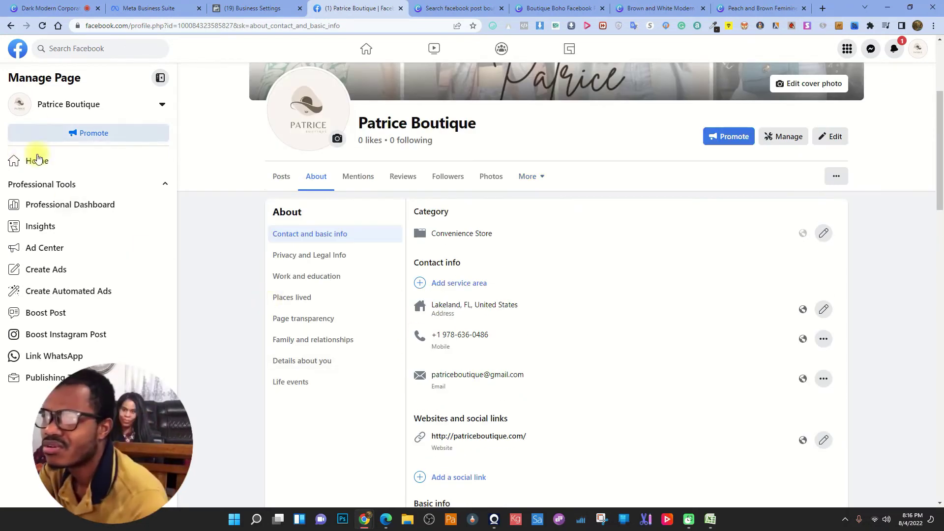
scroll(544, 263, up, 3)
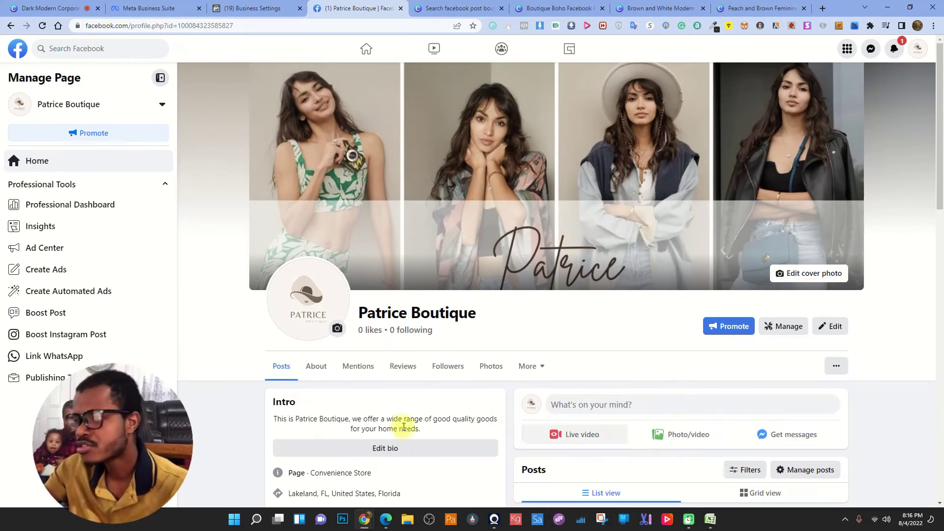
- Close the search, Boutique Boho, Brown and White Modern and Peach and Brown tabs, then go to Business Settings
scroll(284, 392, down, 6)
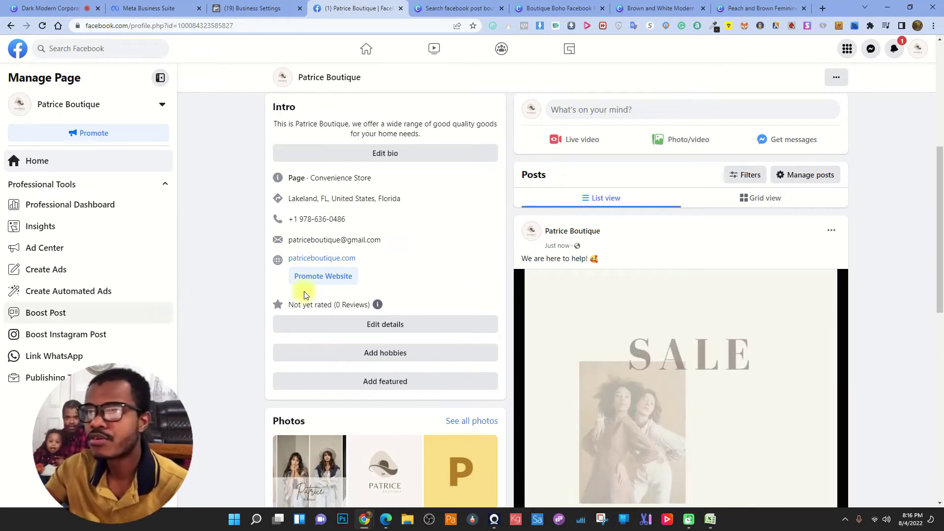
scroll(391, 323, down, 1)
scroll(589, 352, up, 7)
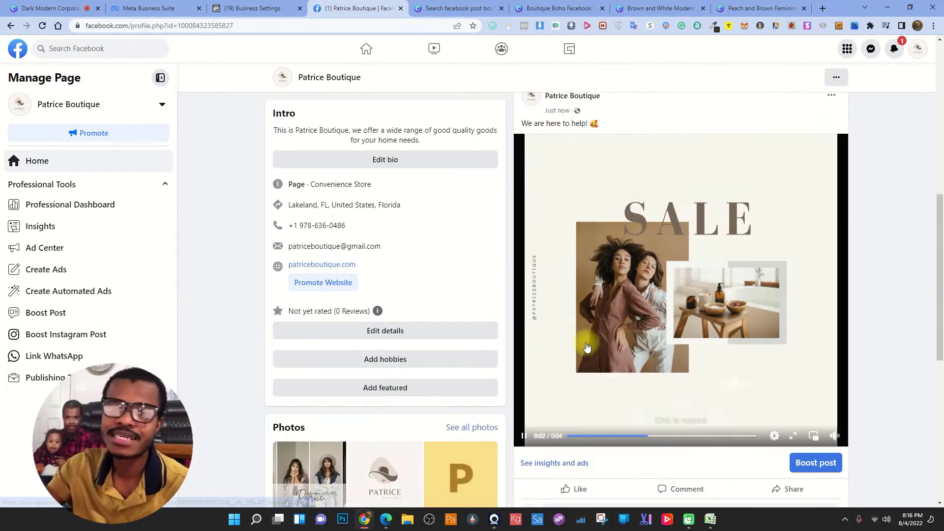
click(501, 8)
click(501, 9)
click(520, 82)
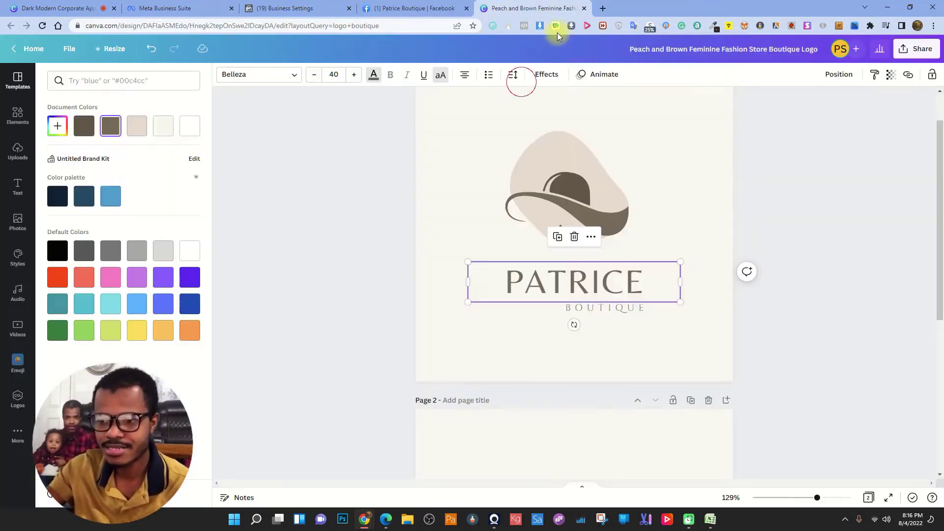
click(584, 9)
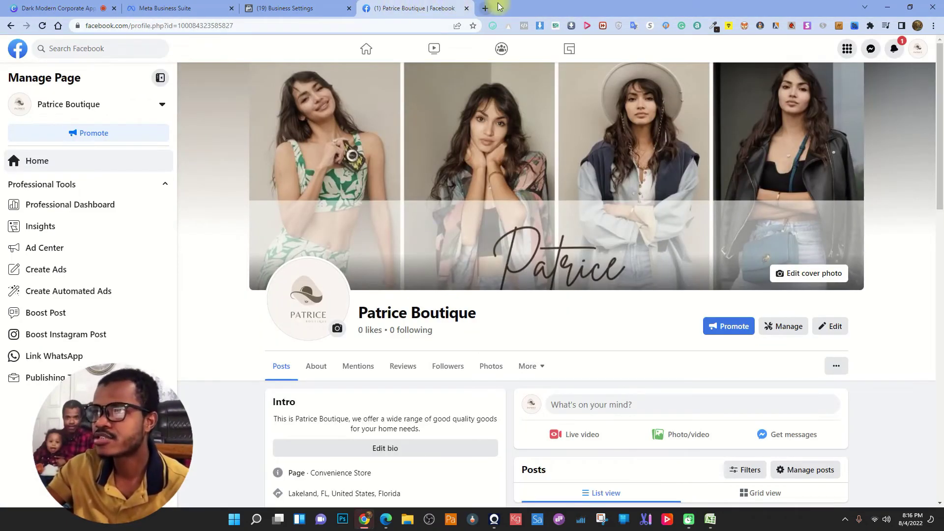
click(295, 8)
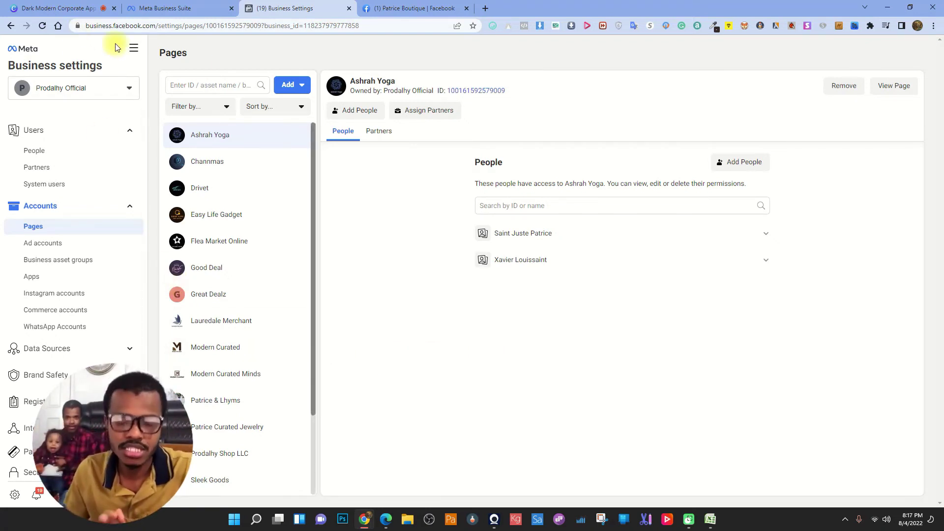
click(402, 5)
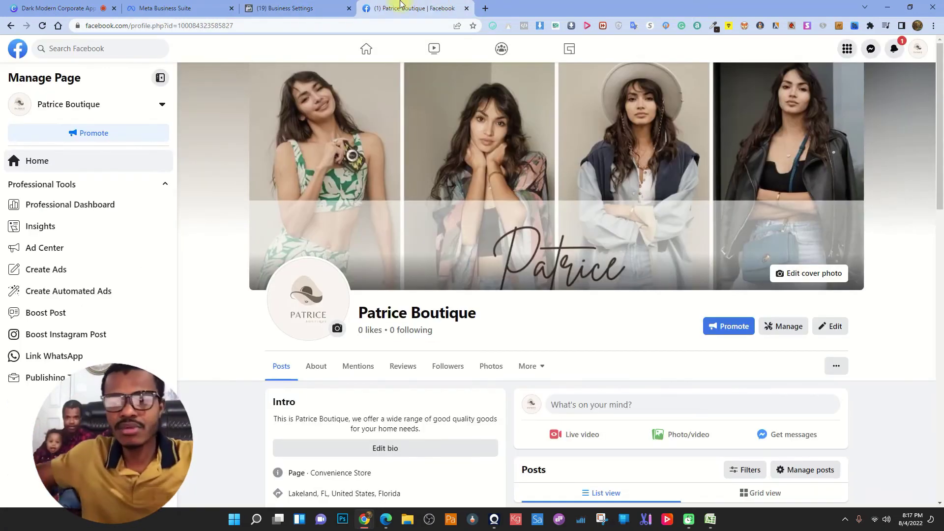
click(322, 5)
click(43, 26)
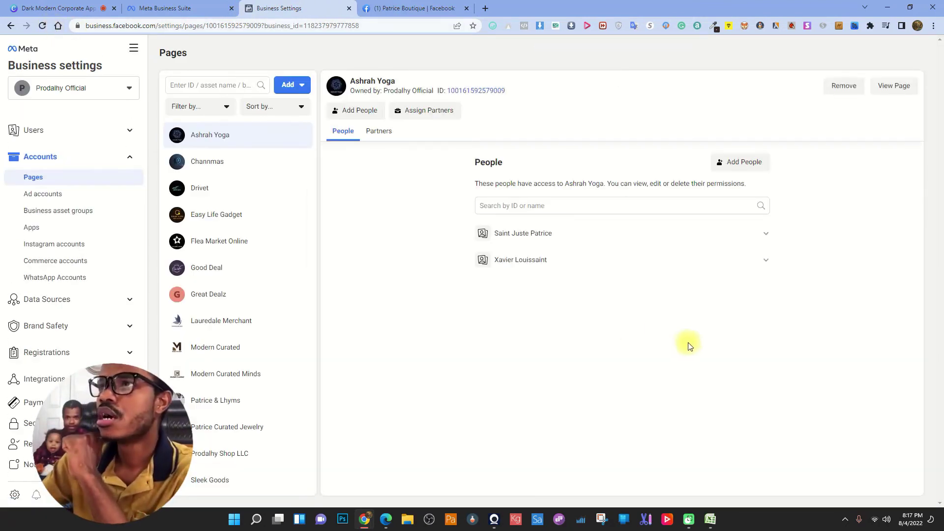
scroll(268, 375, down, 2)
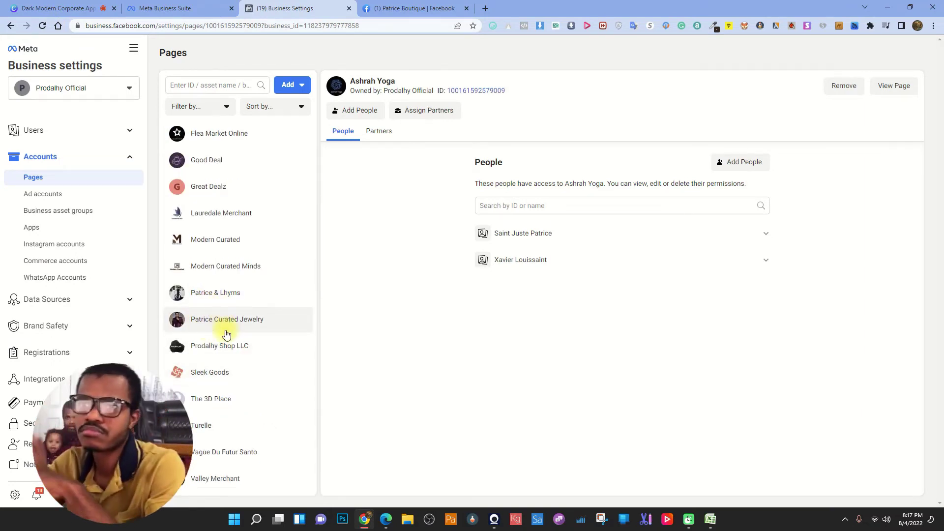
scroll(226, 335, up, 2)
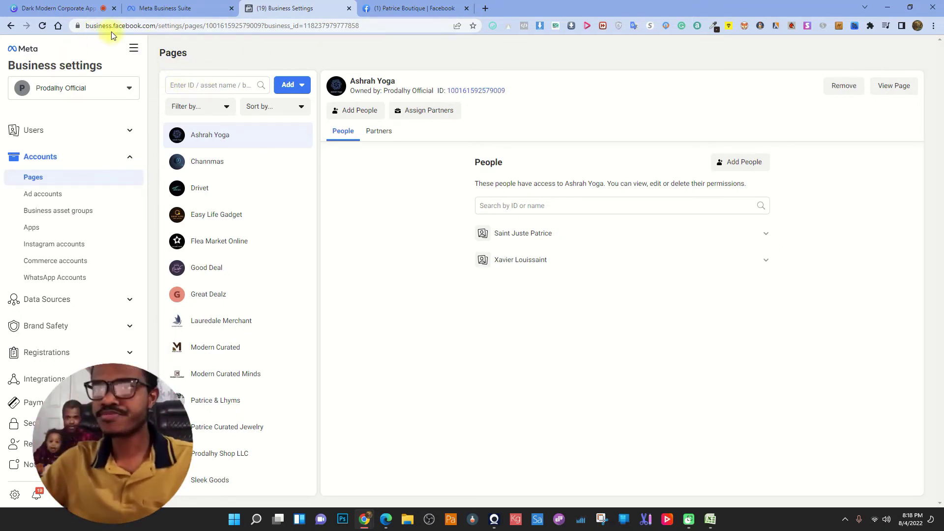
- Reopen Business Settings from All tools and view the five ad accounts
click(134, 48)
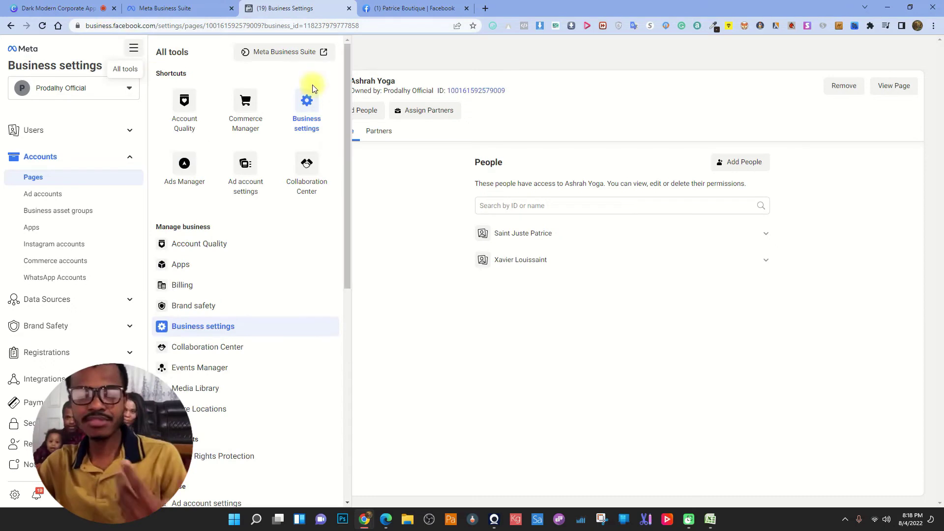
click(315, 112)
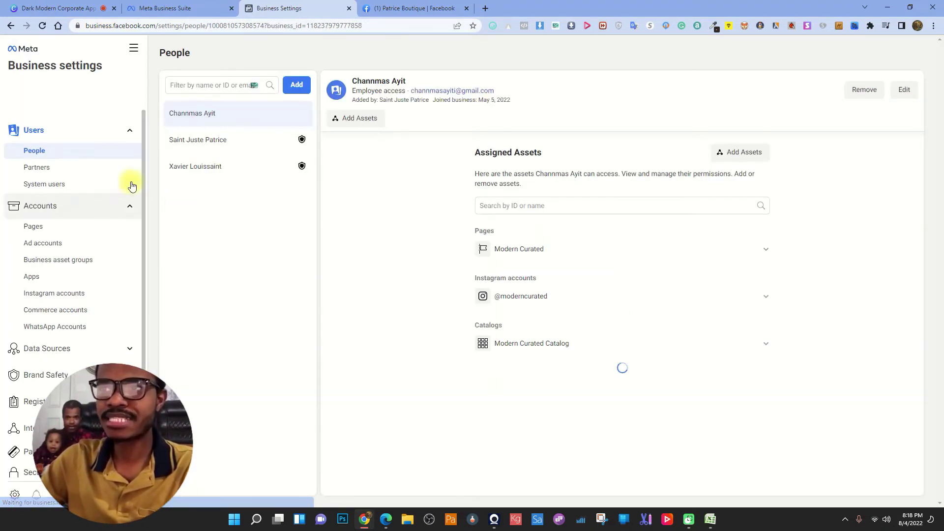
click(132, 47)
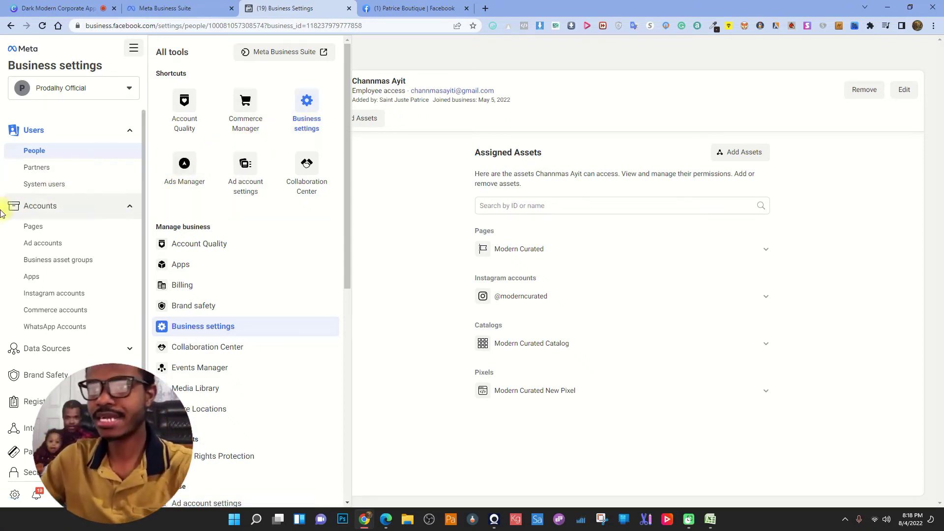
click(56, 245)
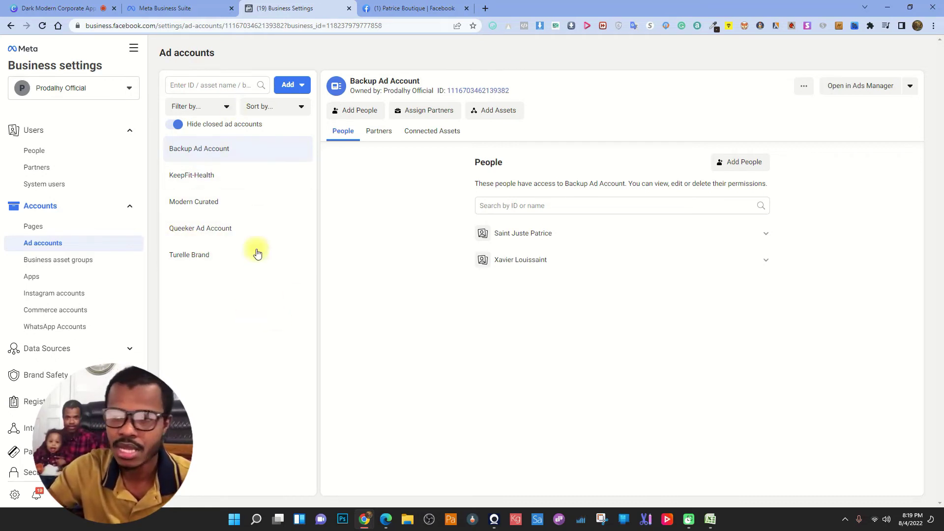
click(289, 86)
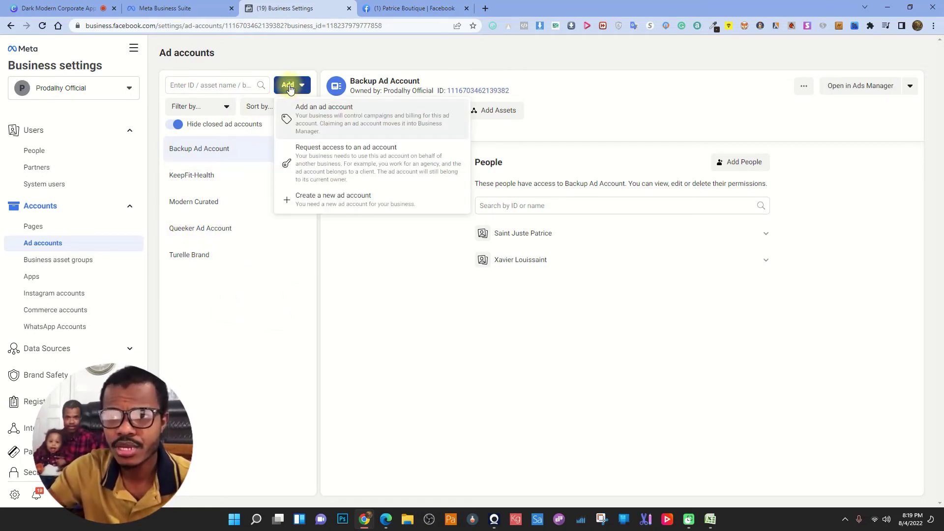
click(341, 203)
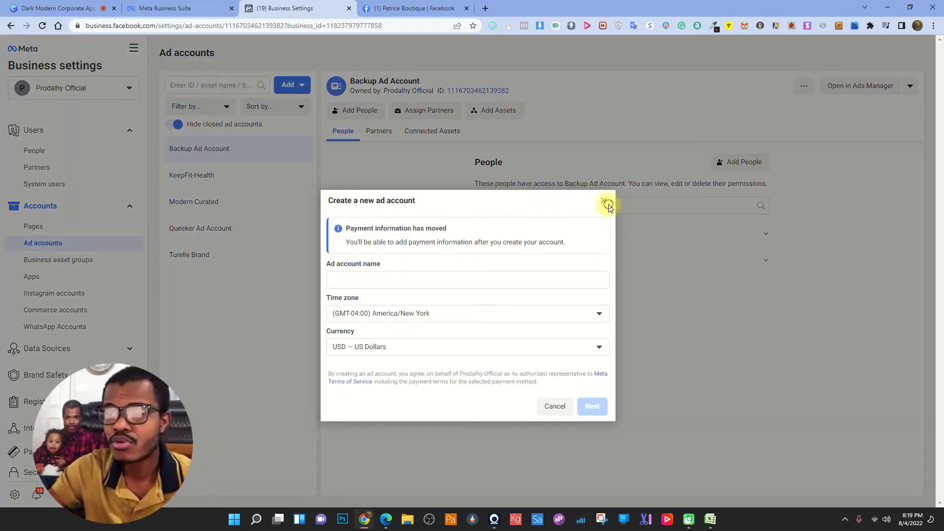
click(604, 201)
click(302, 86)
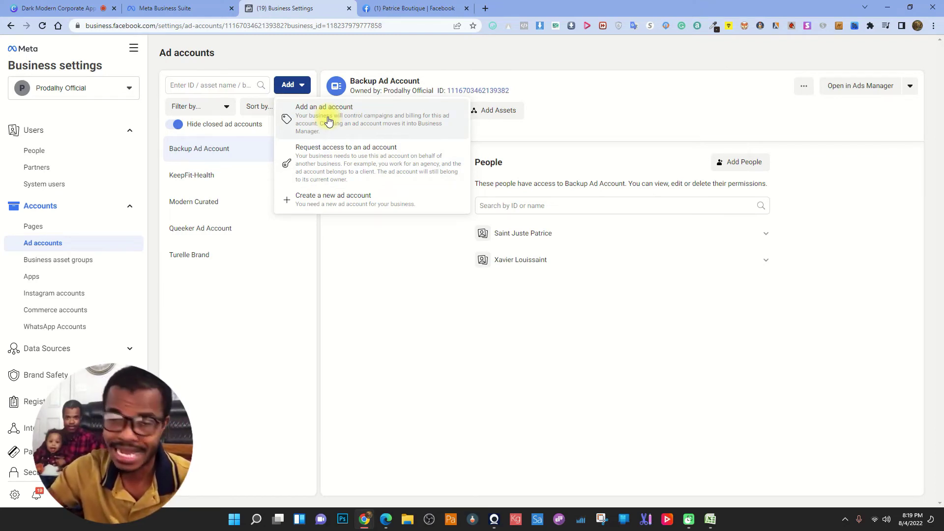
click(372, 201)
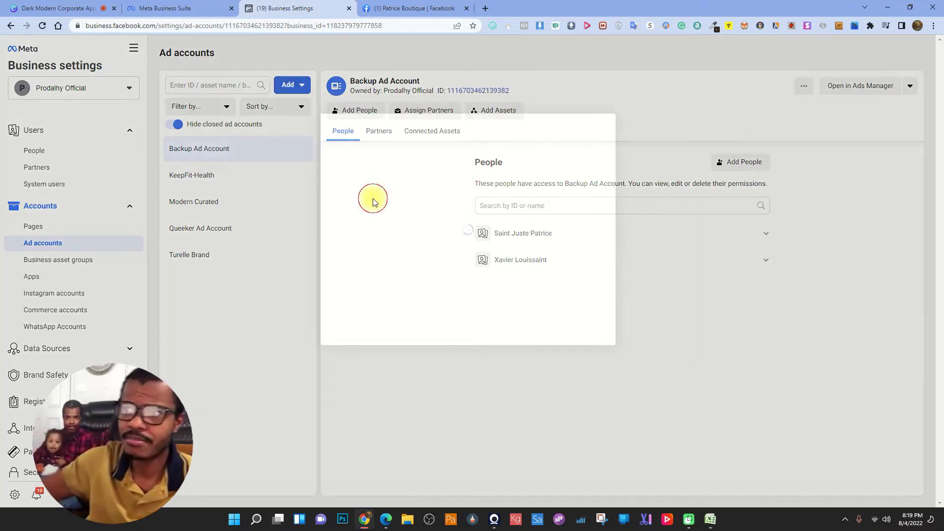
click(376, 201)
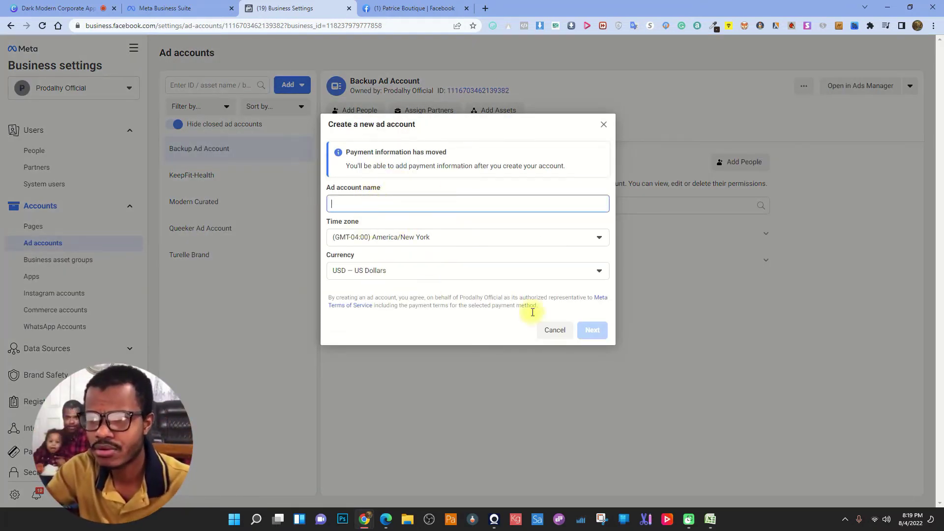
click(603, 125)
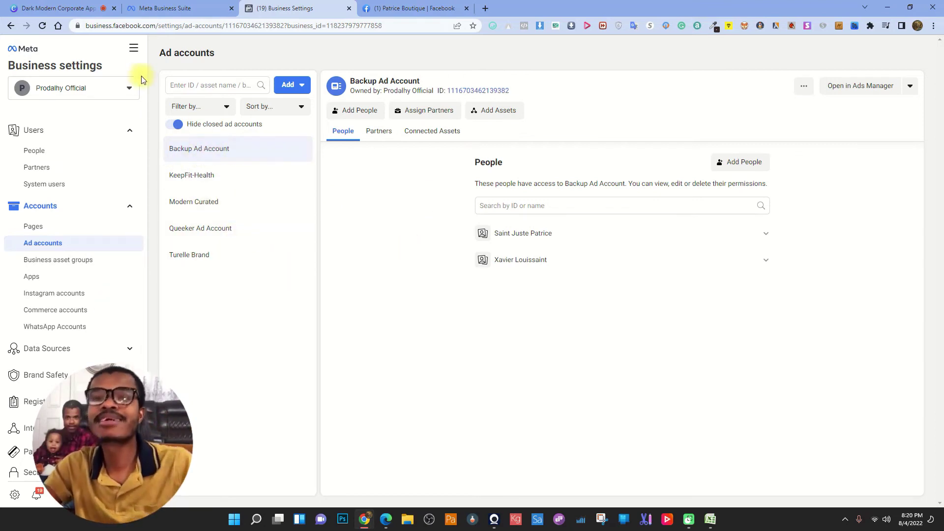
- Open Ads Manager in a new tab from All tools and dismiss the ad blocker warning
click(135, 49)
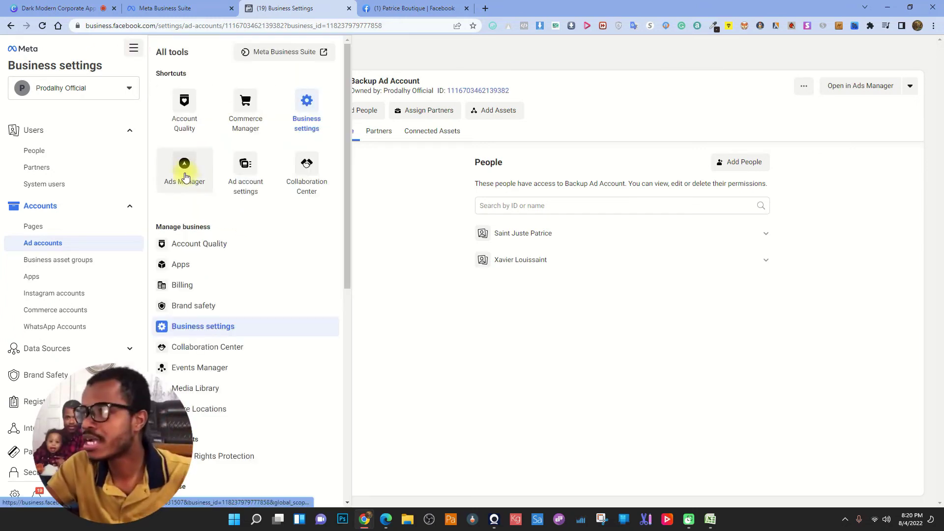
click(453, 339)
click(133, 47)
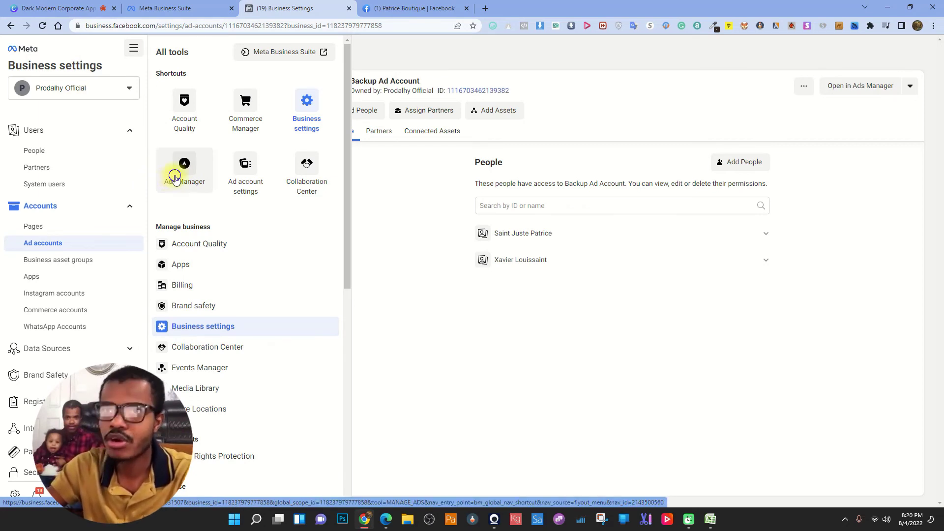
right_click(177, 177)
click(212, 185)
click(437, 4)
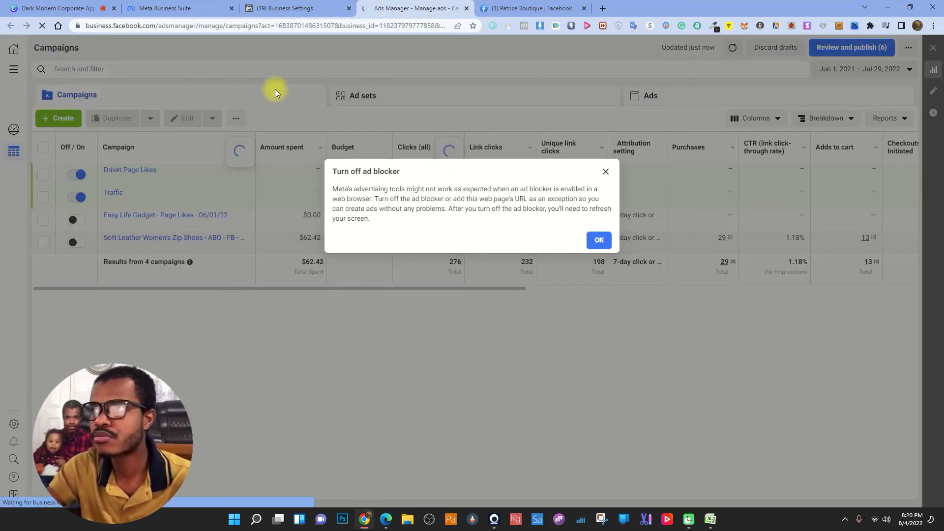
click(598, 238)
- Check the ad account list, then close that Ads Manager tab and return to Business Settings
drag(87, 47, 34, 47)
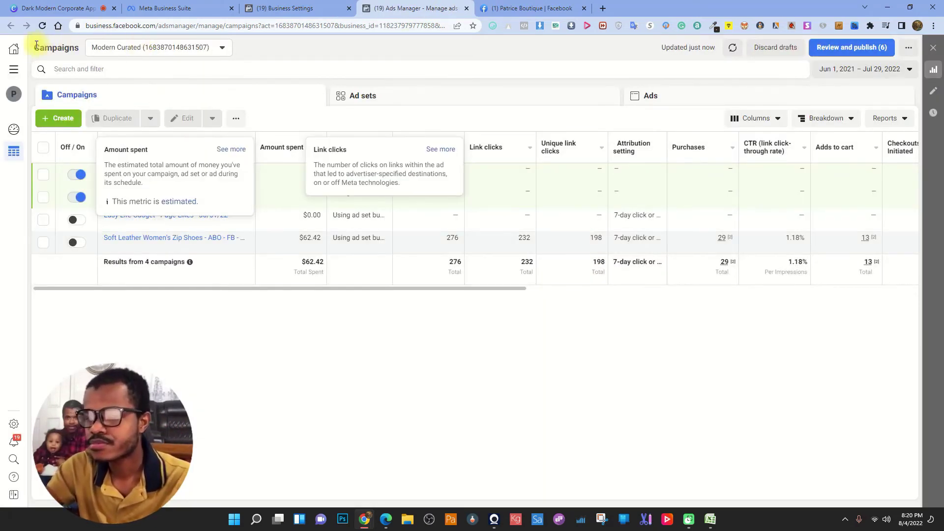
click(171, 49)
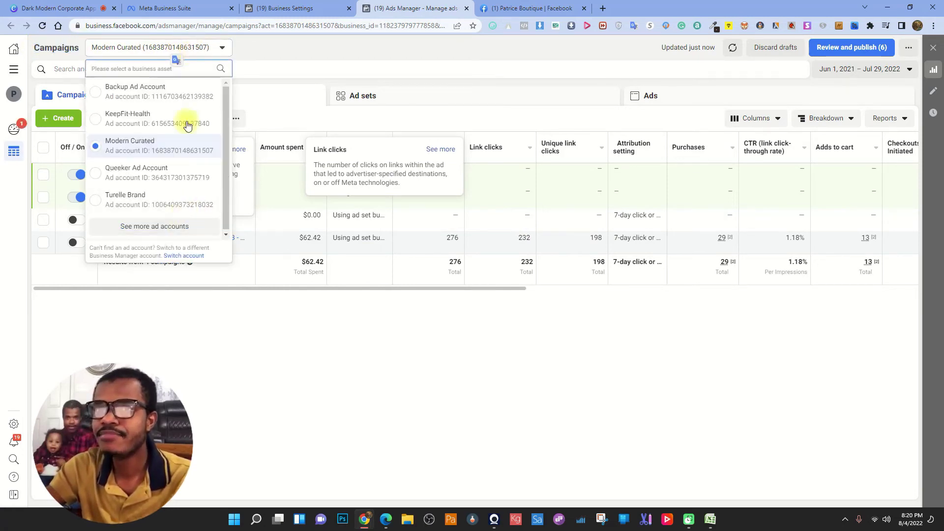
click(284, 8)
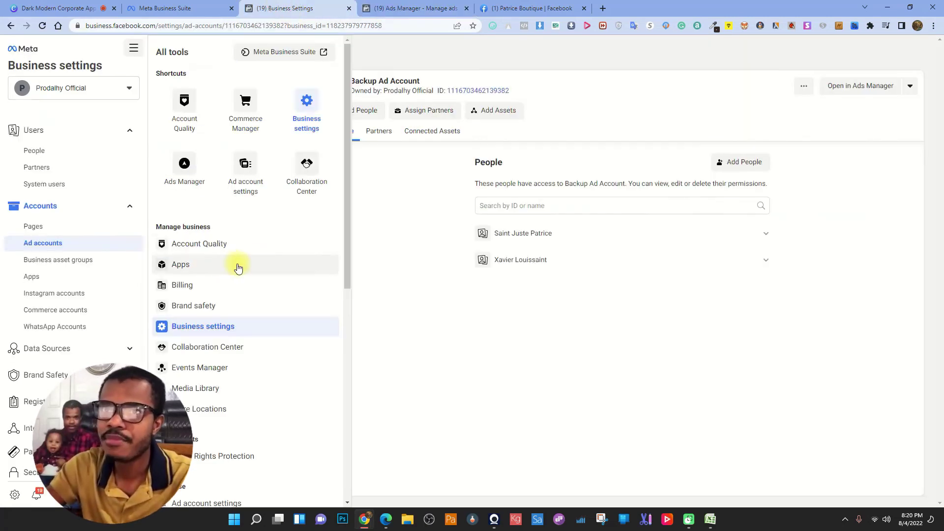
click(401, 8)
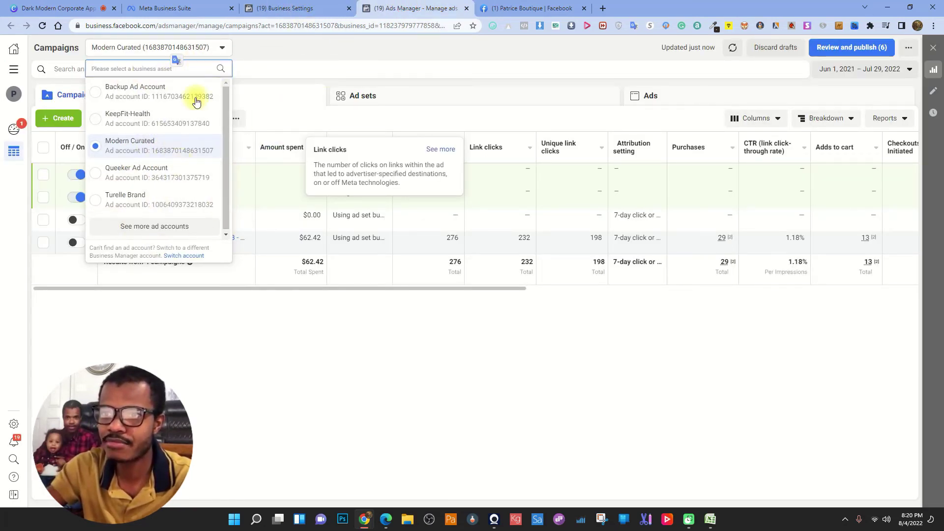
click(466, 9)
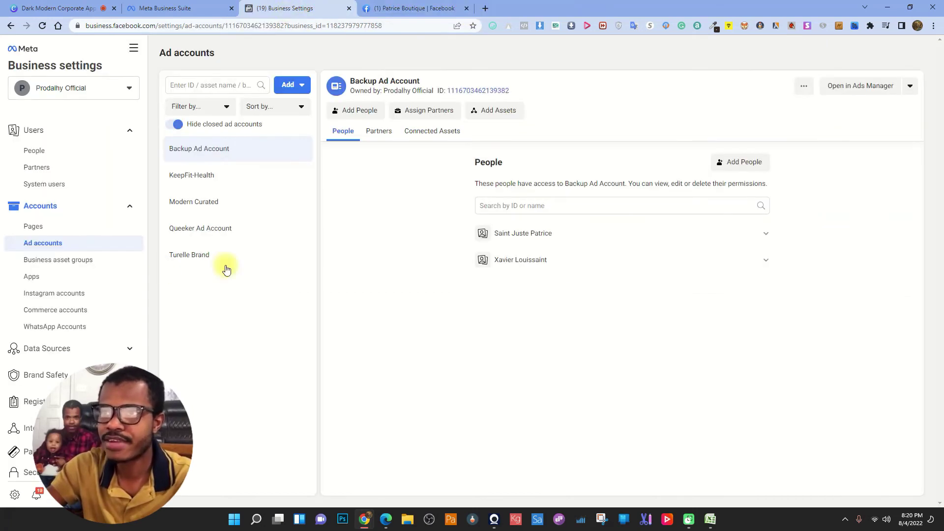
- Open the Modern Curated ad account in Ads Manager and bring up the account list
click(219, 202)
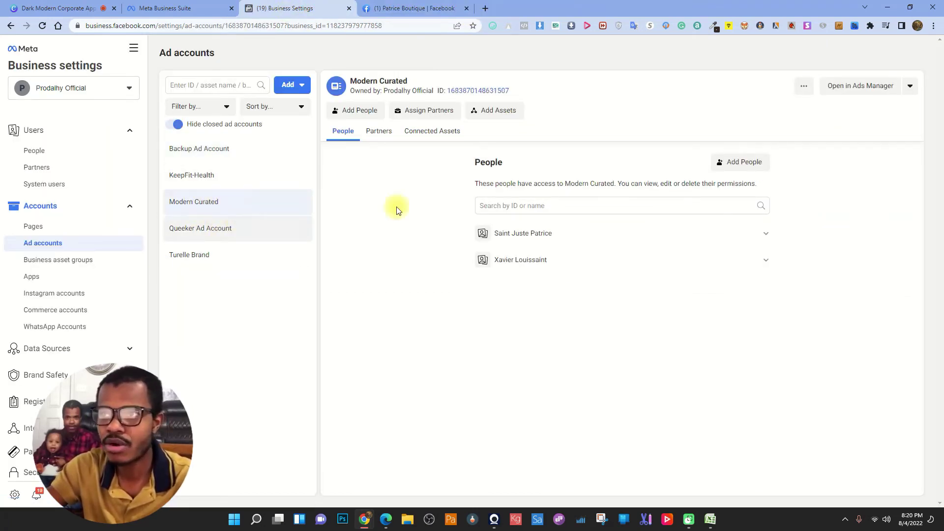
click(865, 93)
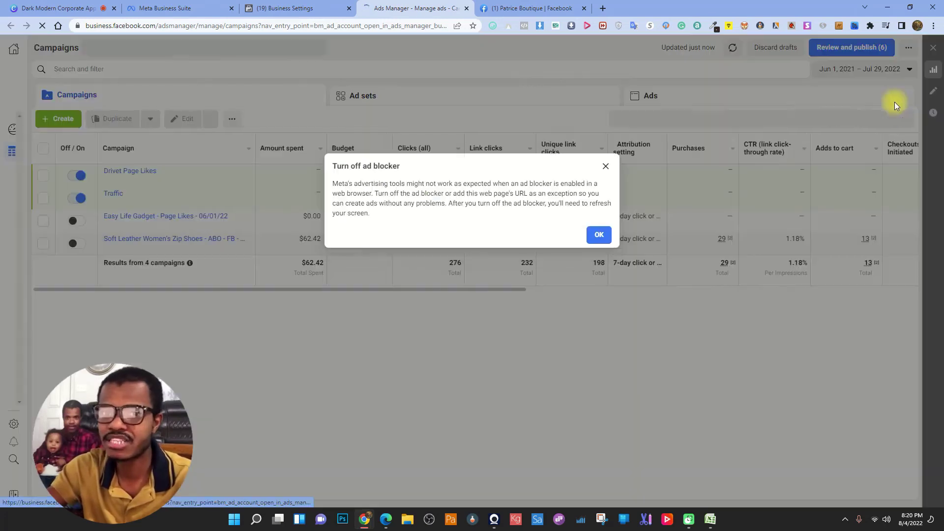
click(598, 235)
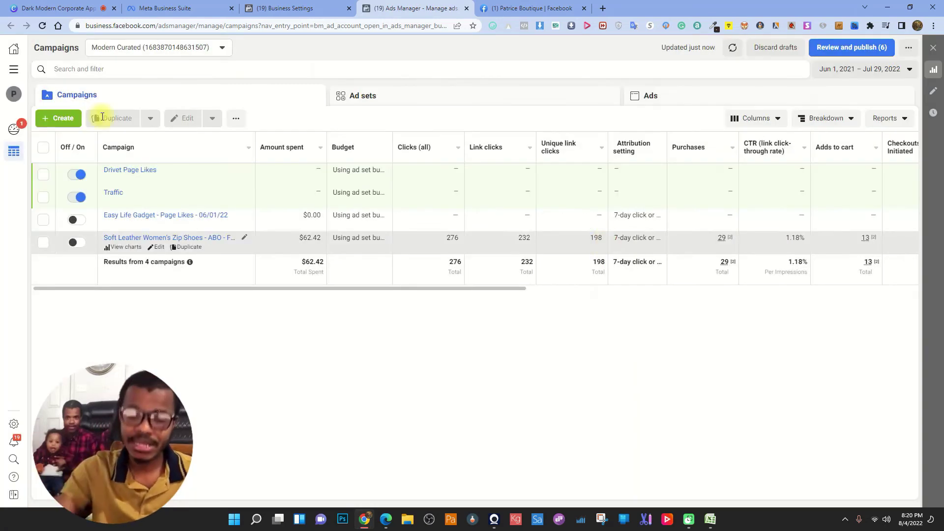
click(158, 48)
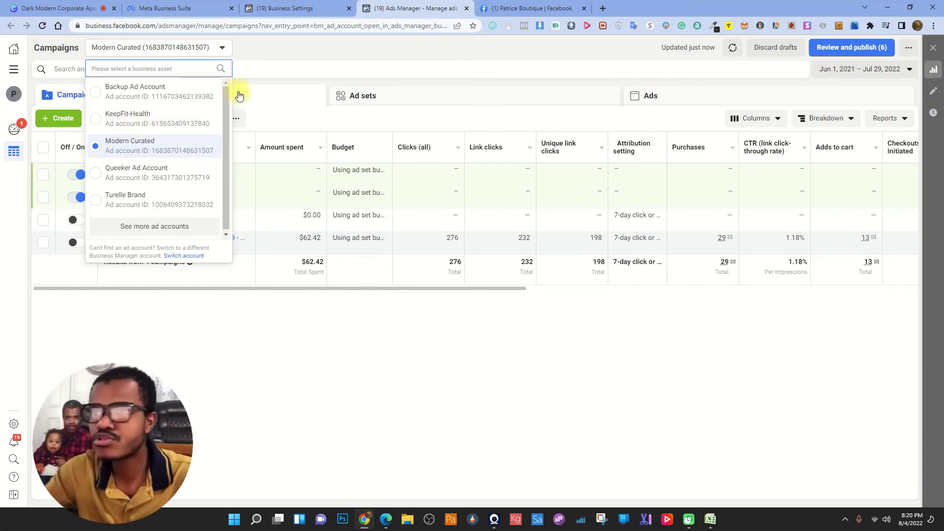
click(293, 90)
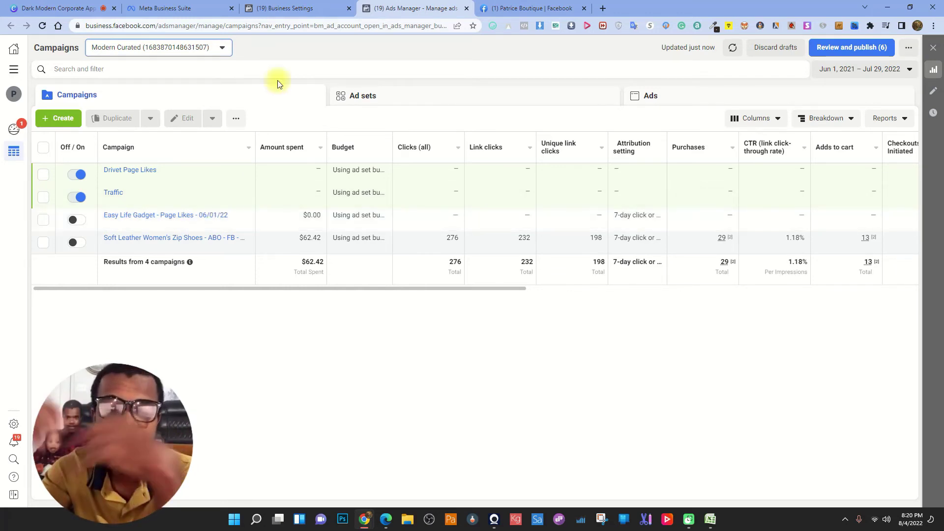
click(138, 49)
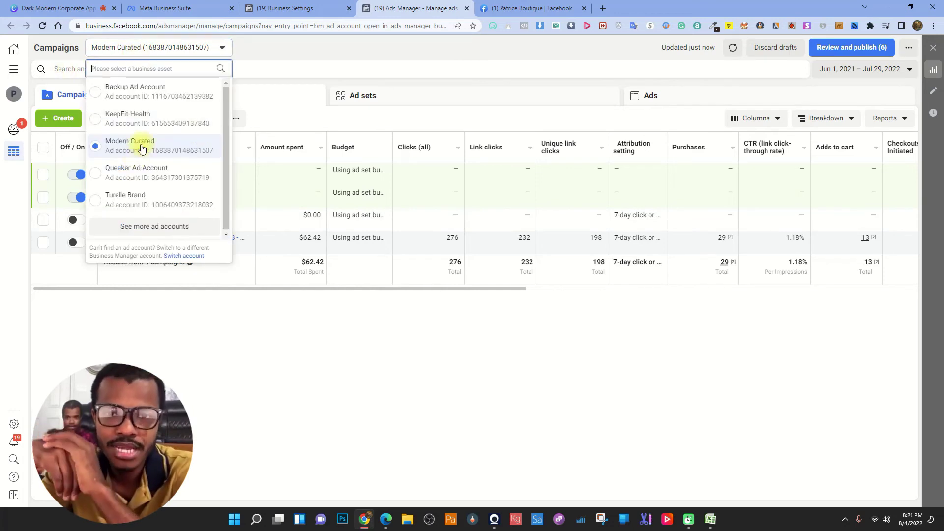
- Switch to the KeepFit-Health ad account and dismiss the ad blocker warning
click(151, 123)
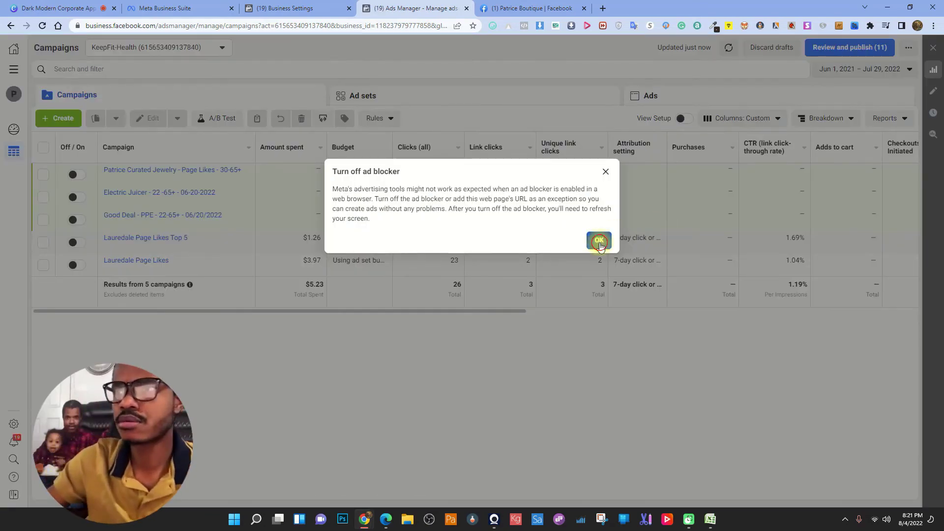
click(597, 238)
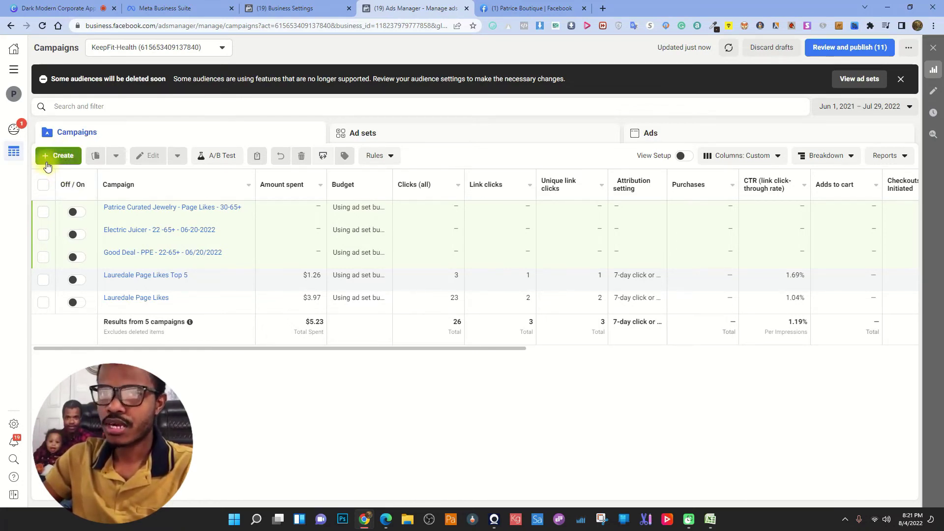
click(318, 250)
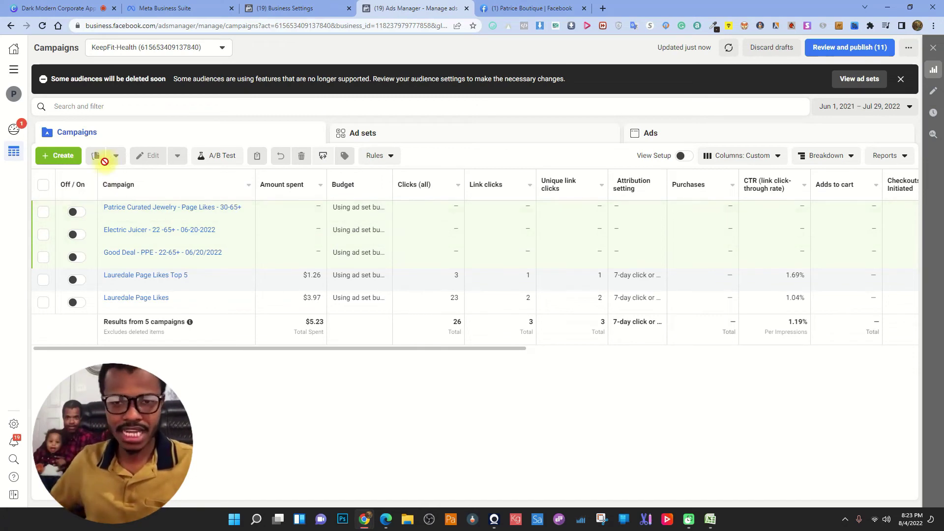
- Create a new campaign with the Engagement objective and Auction buying type
click(56, 156)
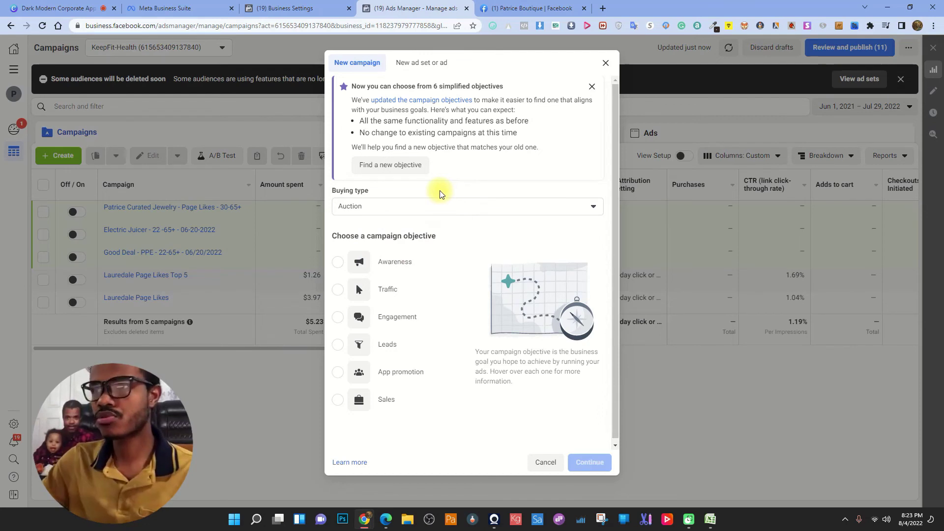
mouse_move(389, 266)
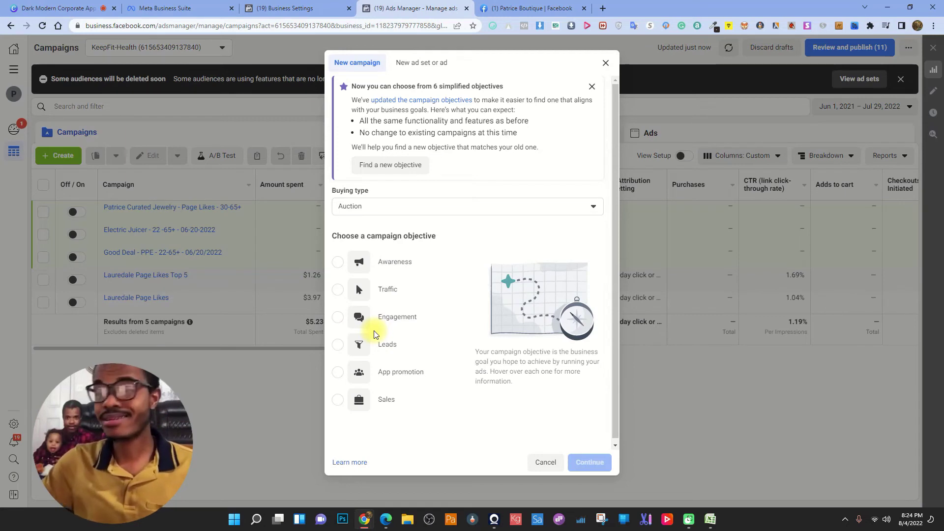
click(337, 319)
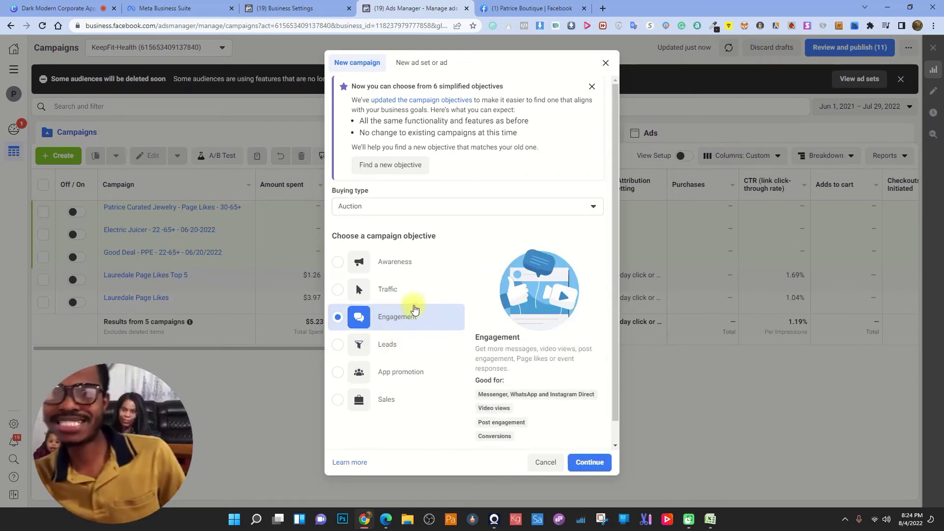
click(409, 207)
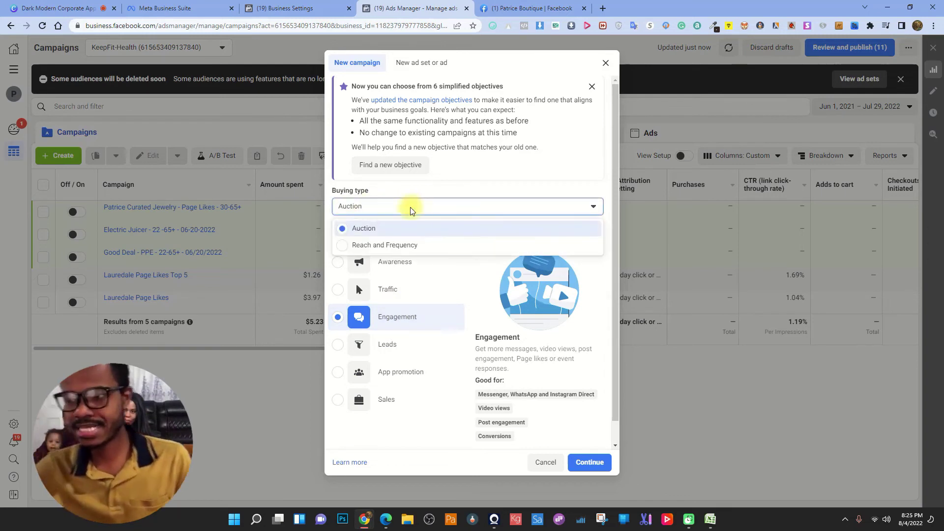
click(366, 209)
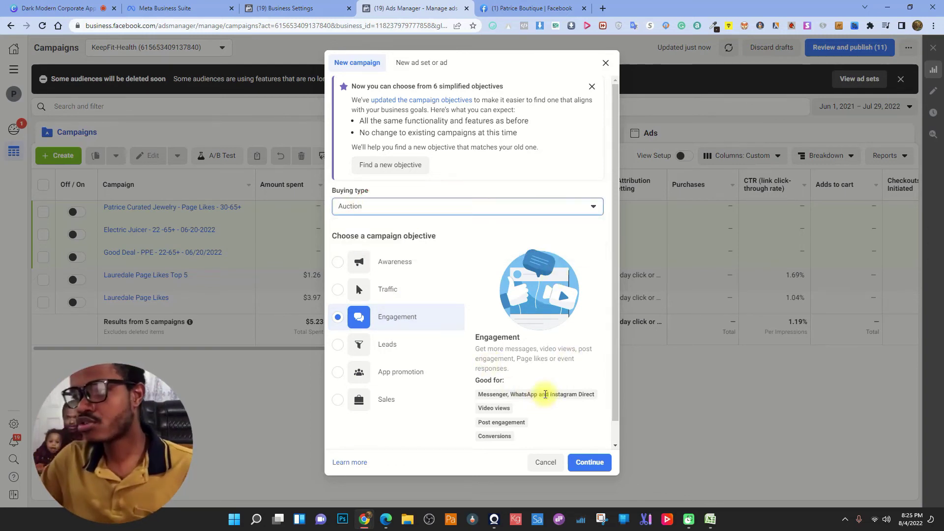
- Continue to save the draft New Engagement Campaign and close the campaign editor
click(586, 461)
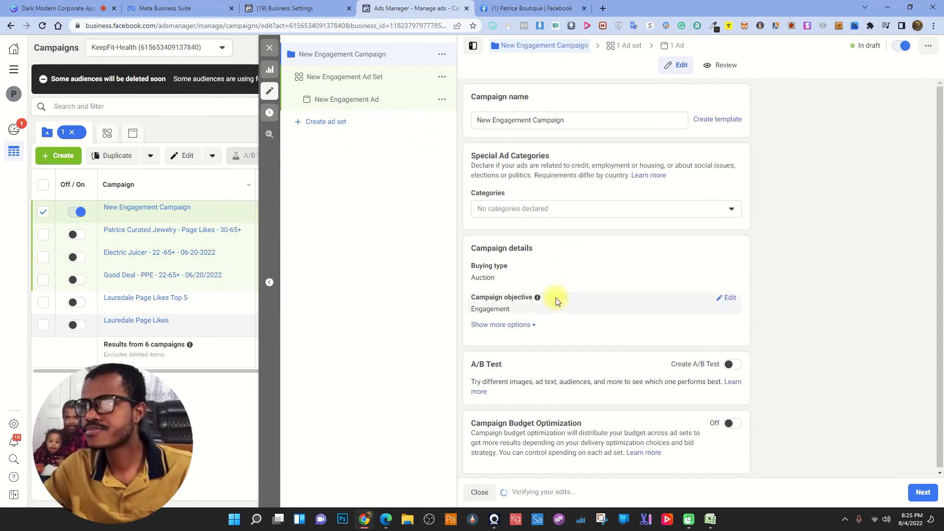
click(270, 47)
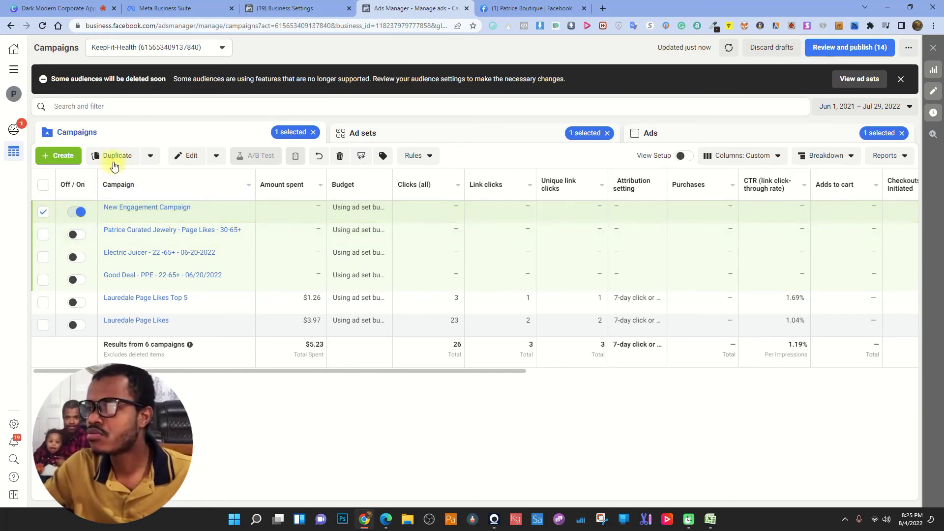
- Delete the draft New Engagement Campaign, try a new Engagement campaign, then cancel the setup
click(340, 155)
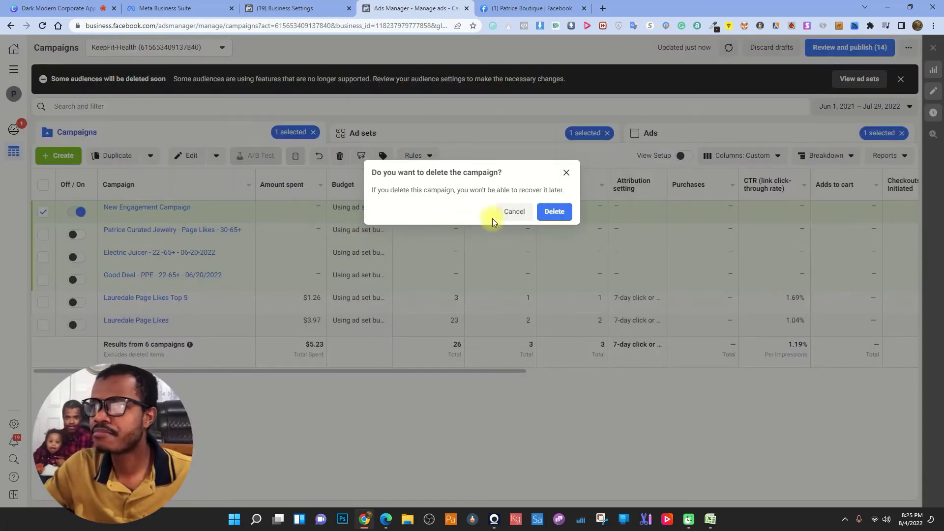
click(553, 209)
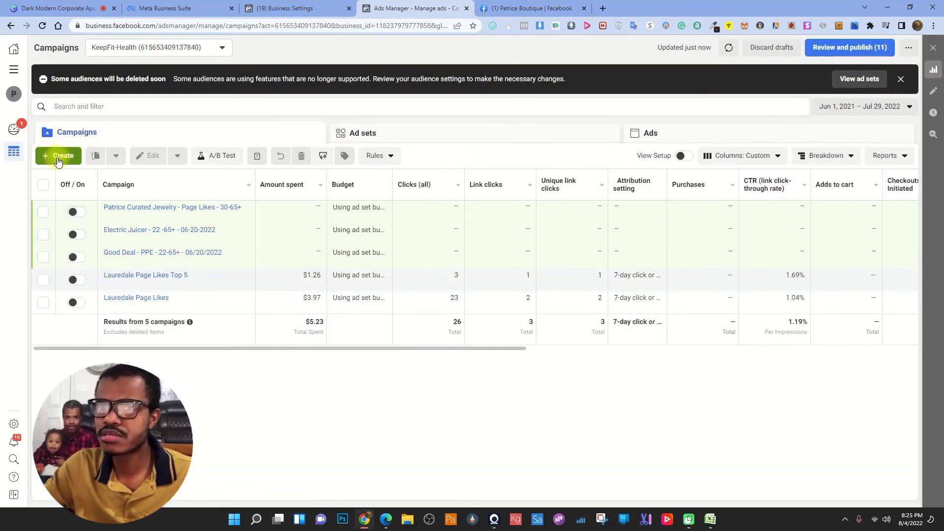
click(57, 155)
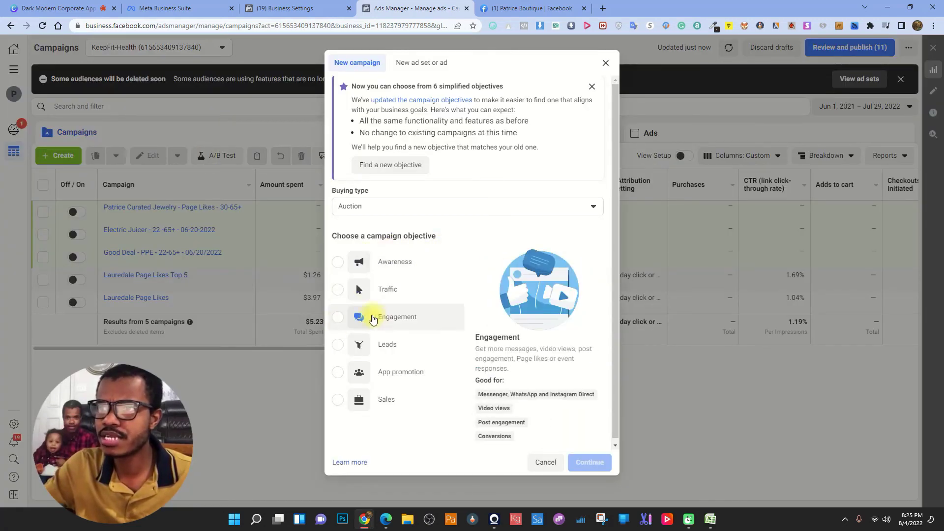
click(421, 63)
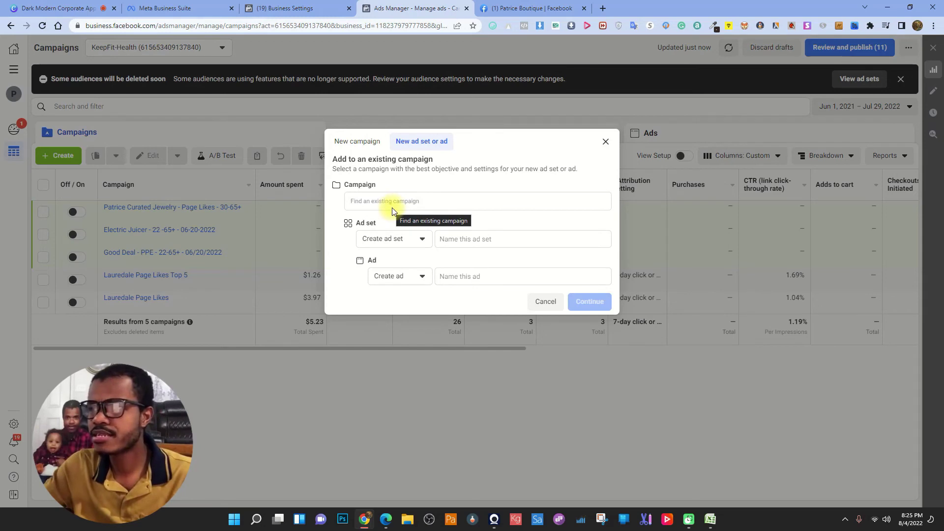
click(368, 141)
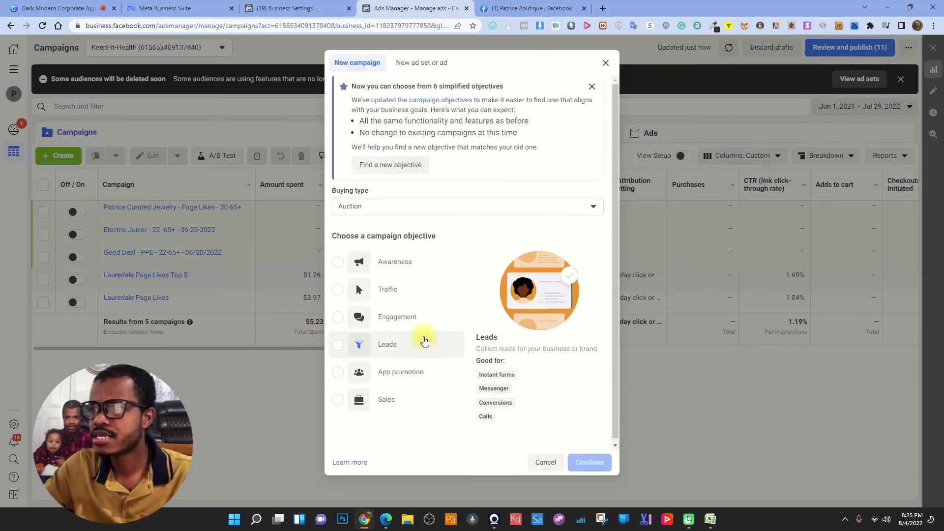
scroll(424, 341, down, 1)
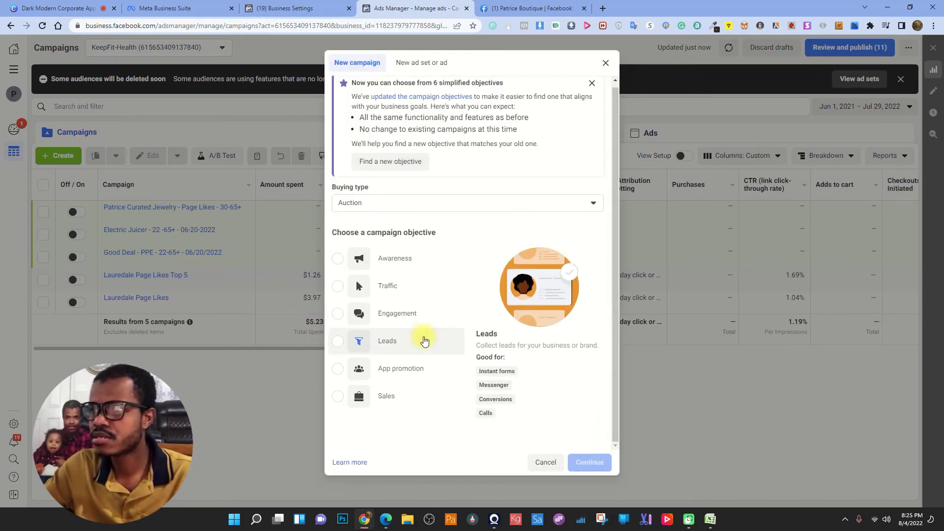
click(407, 313)
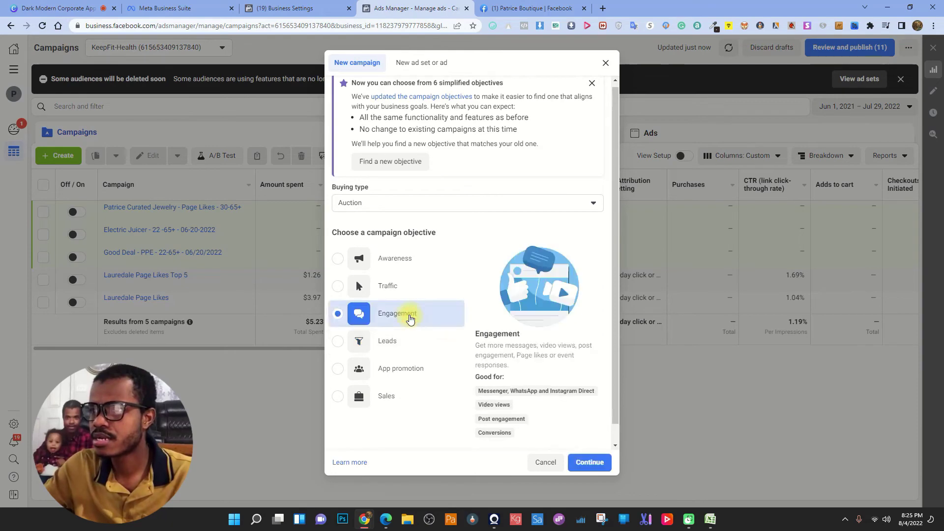
scroll(407, 365, down, 1)
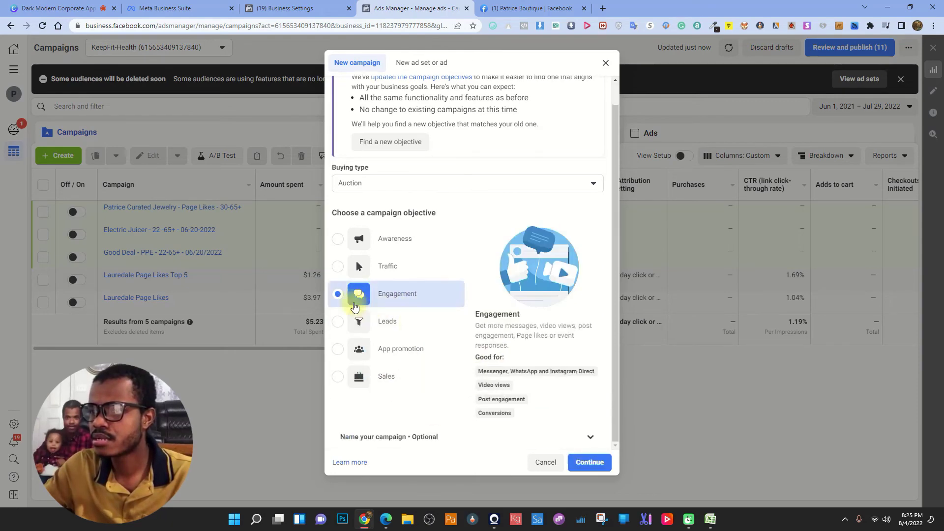
click(545, 462)
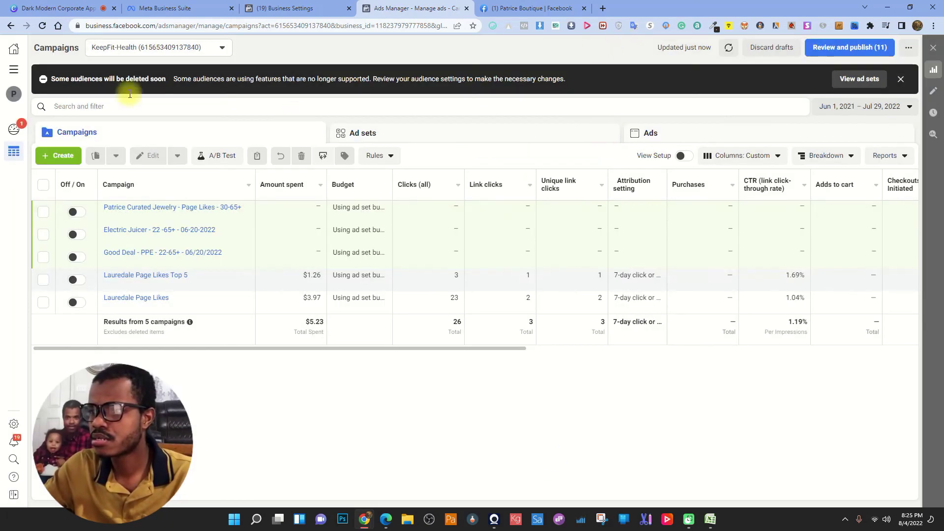
- Switch to the Modern Curated ad account and dismiss the ad blocker warning
click(128, 50)
click(130, 144)
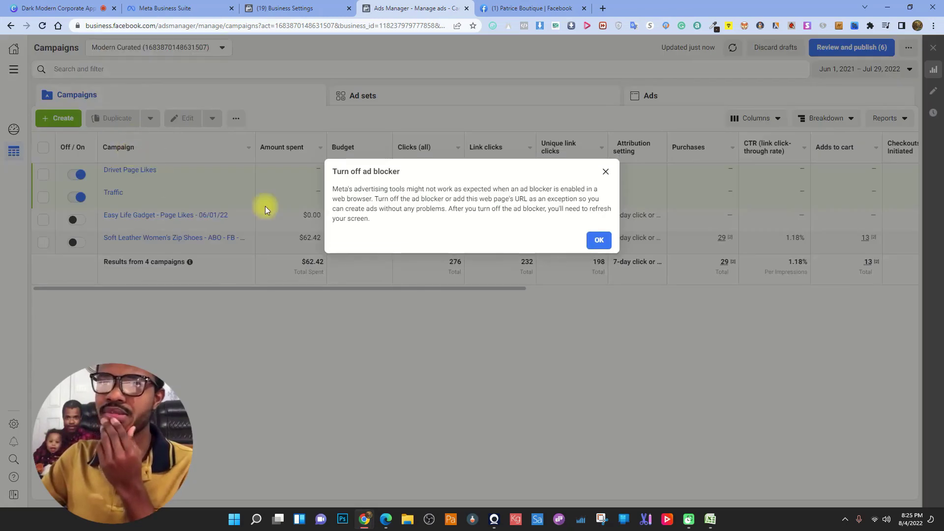
click(598, 241)
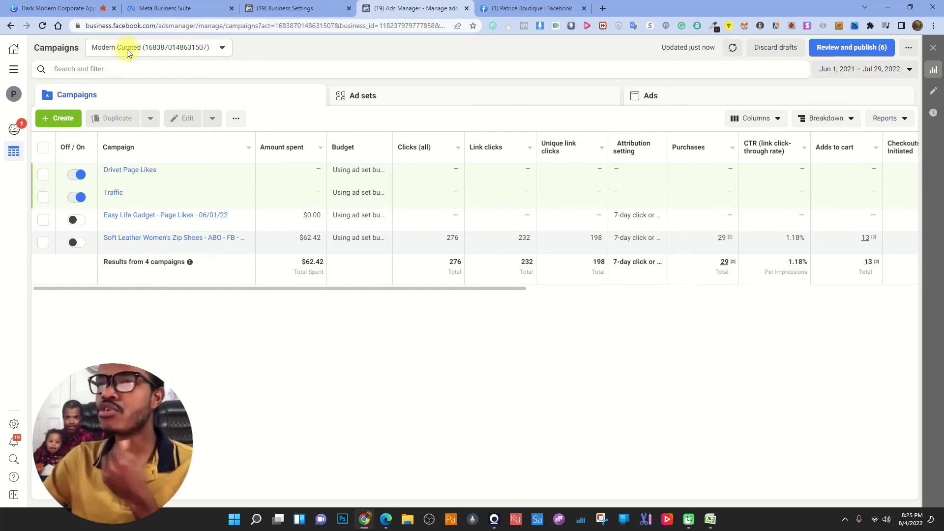
- Start a new campaign in Modern Curated, then go to the Business Settings ad accounts
click(71, 118)
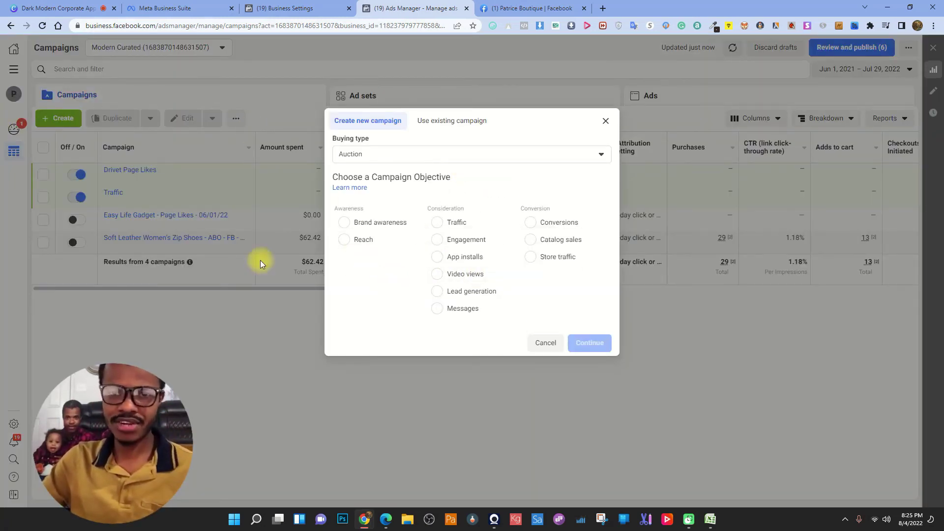
mouse_move(412, 239)
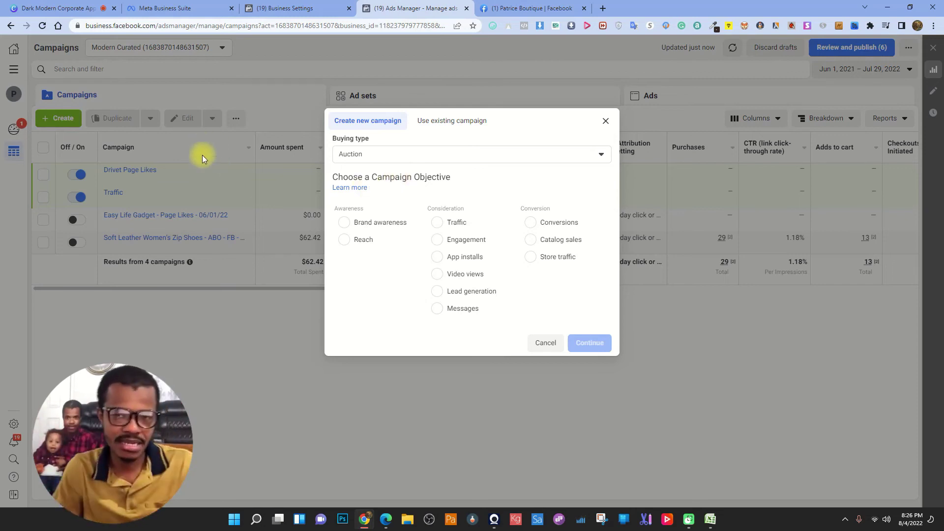
click(287, 3)
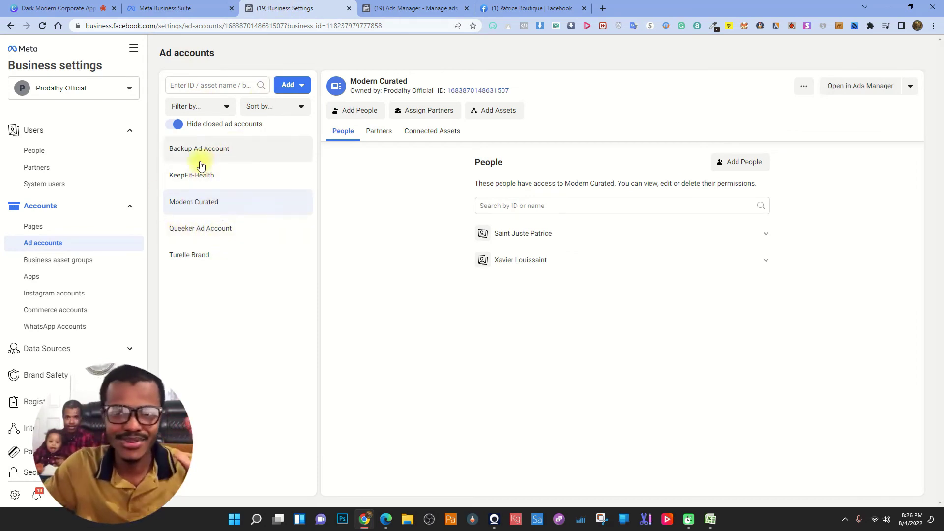
- Select the KeepFit-Health ad account and open it in Ads Manager
click(220, 175)
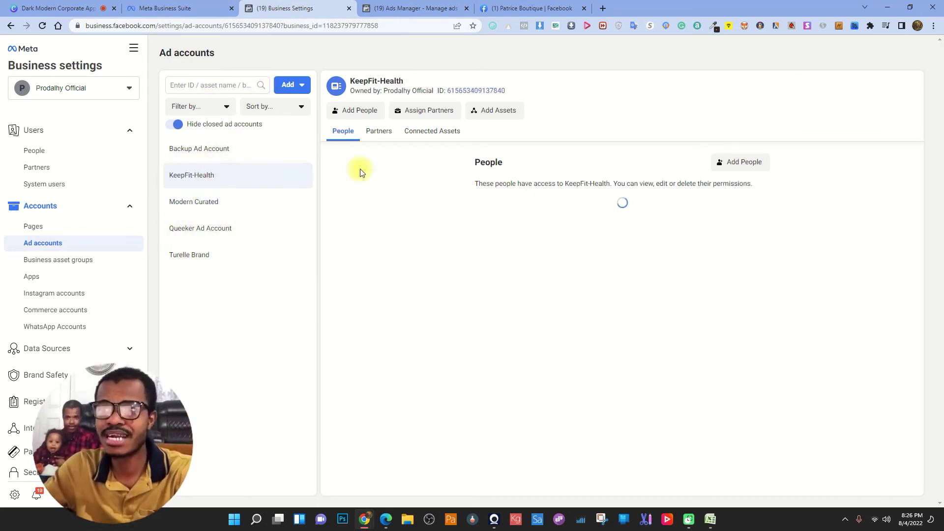
click(860, 86)
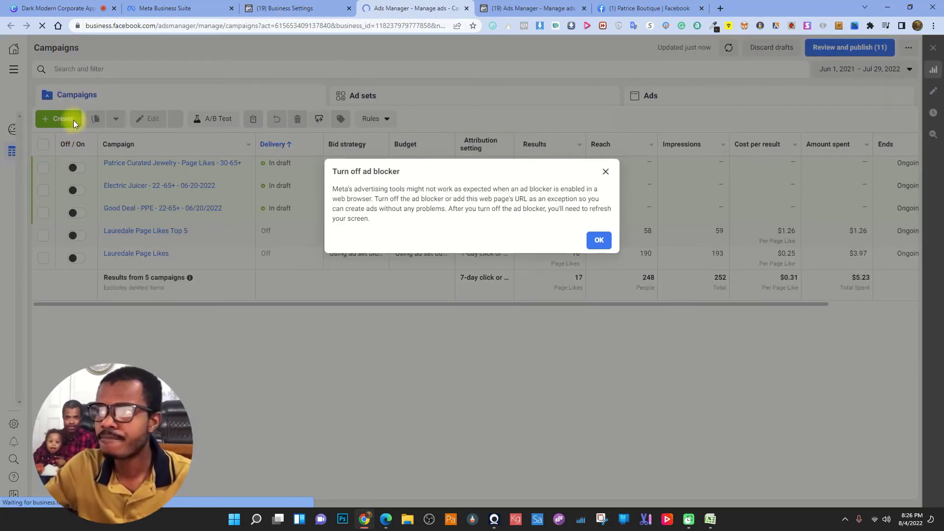
- Dismiss the ad blocker warning and start a new campaign in KeepFit-Health
click(602, 240)
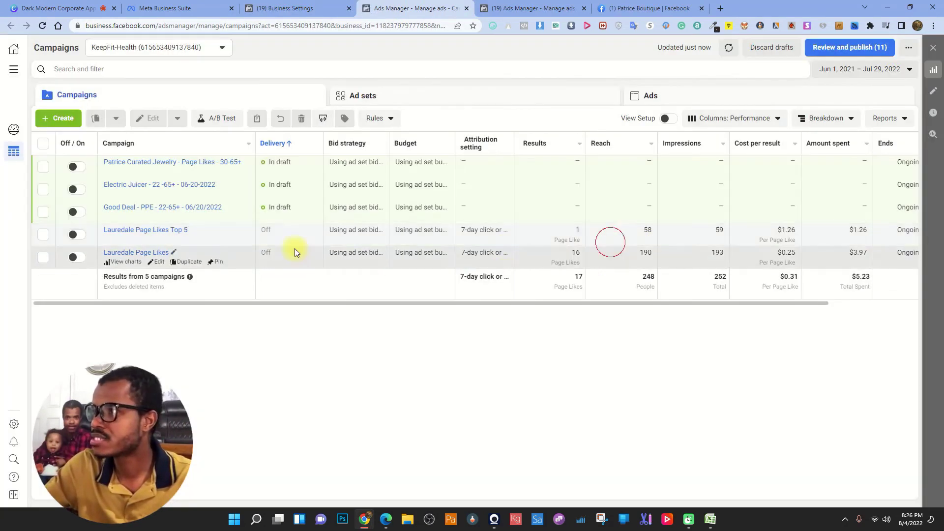
click(59, 118)
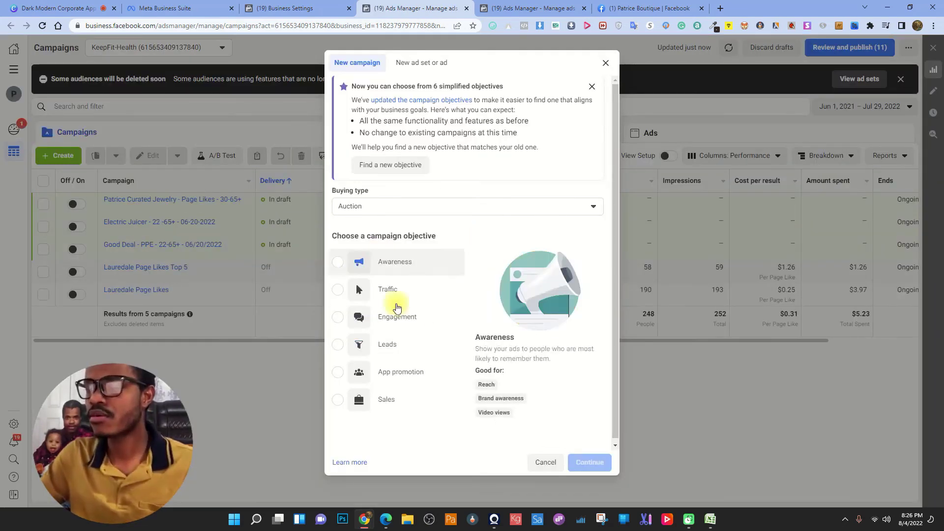
click(543, 6)
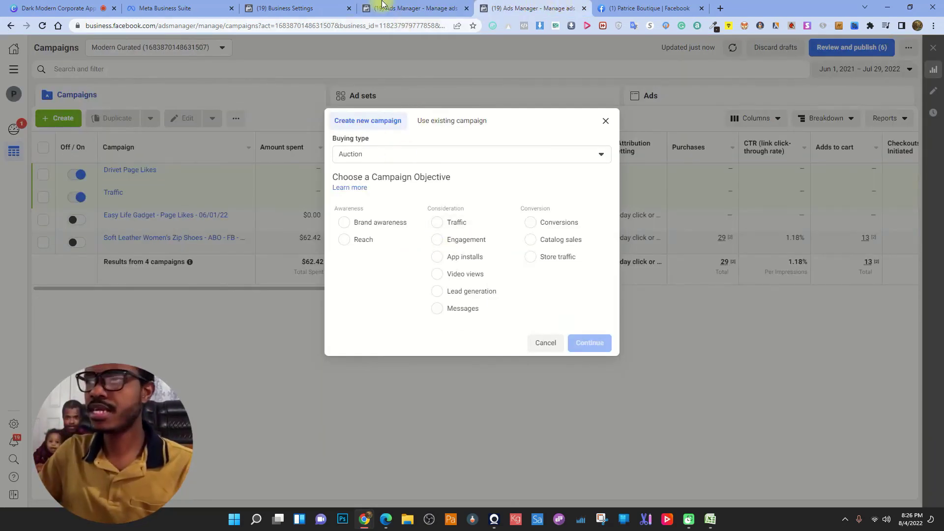
click(403, 7)
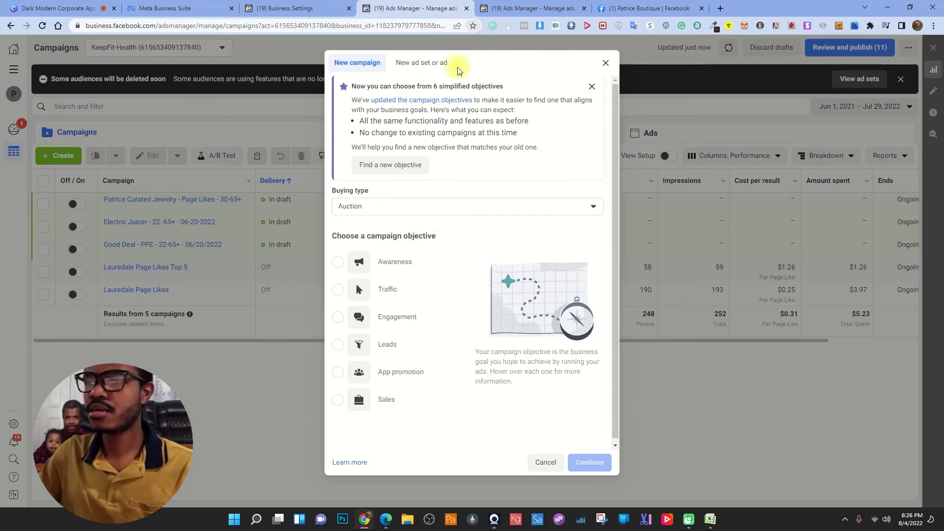
mouse_move(406, 316)
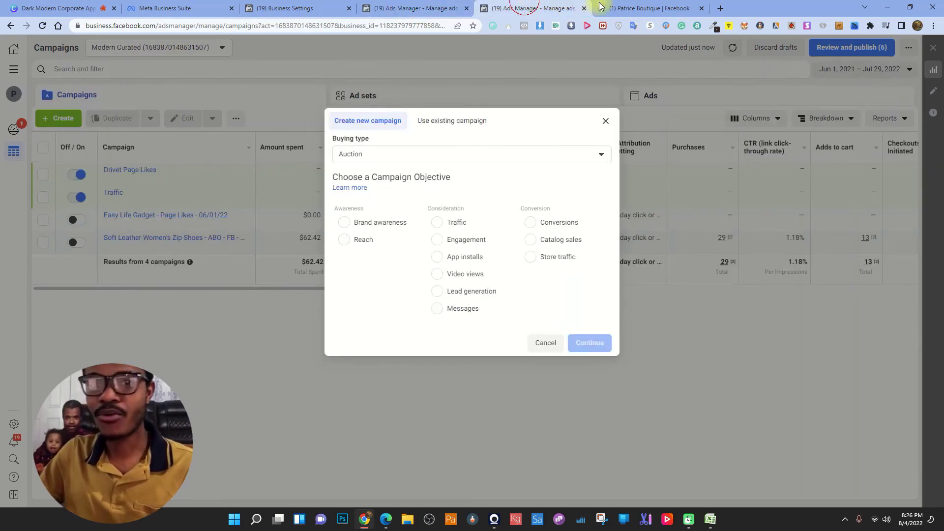
- In the Modern Curated tab, choose the Engagement objective with Page likes
click(527, 8)
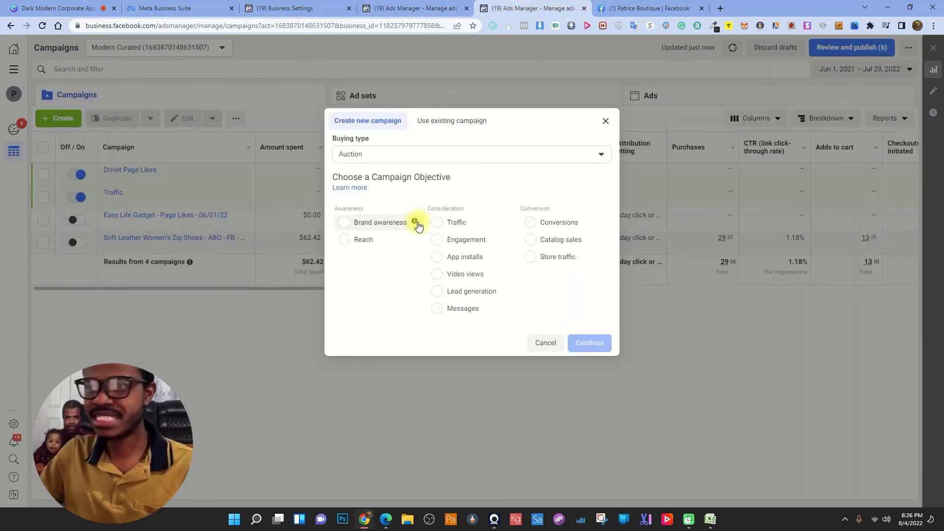
click(451, 243)
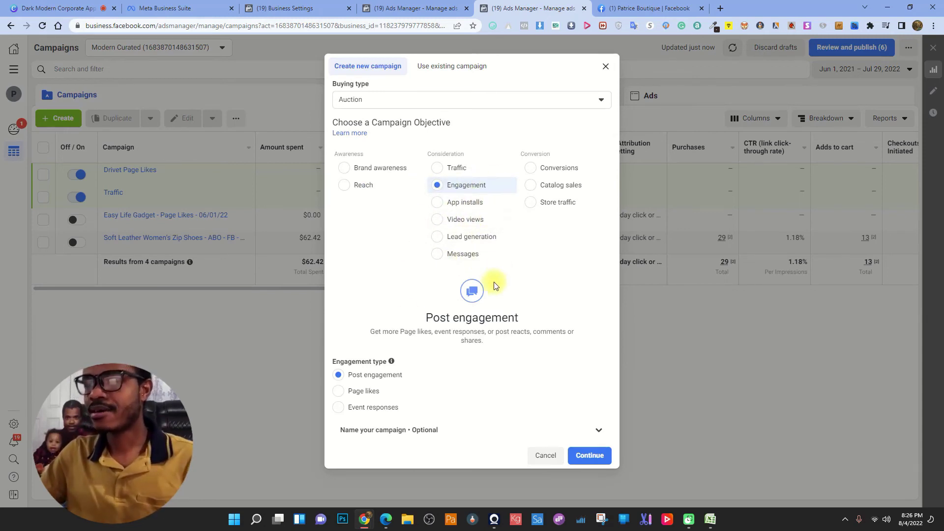
click(339, 392)
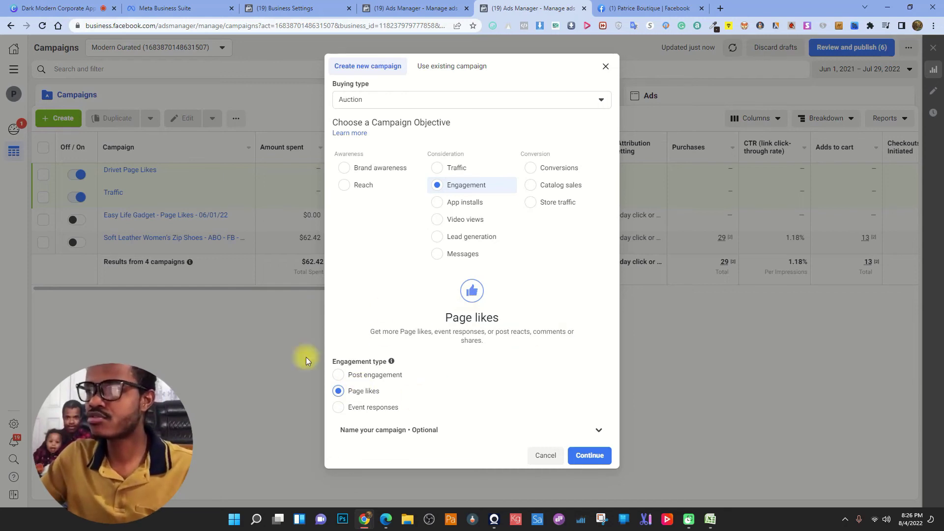
- In the KeepFit-Health tab, choose Engagement and create the draft campaign
click(409, 8)
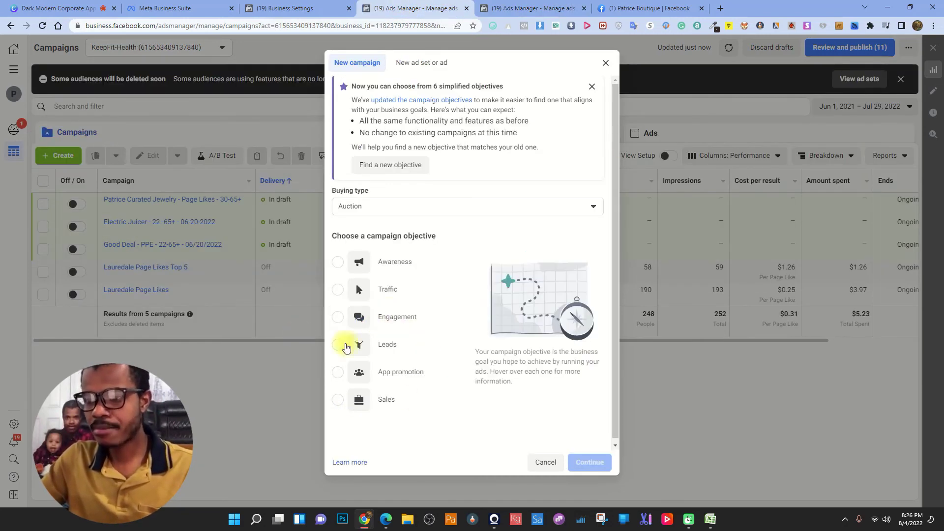
click(338, 317)
click(593, 462)
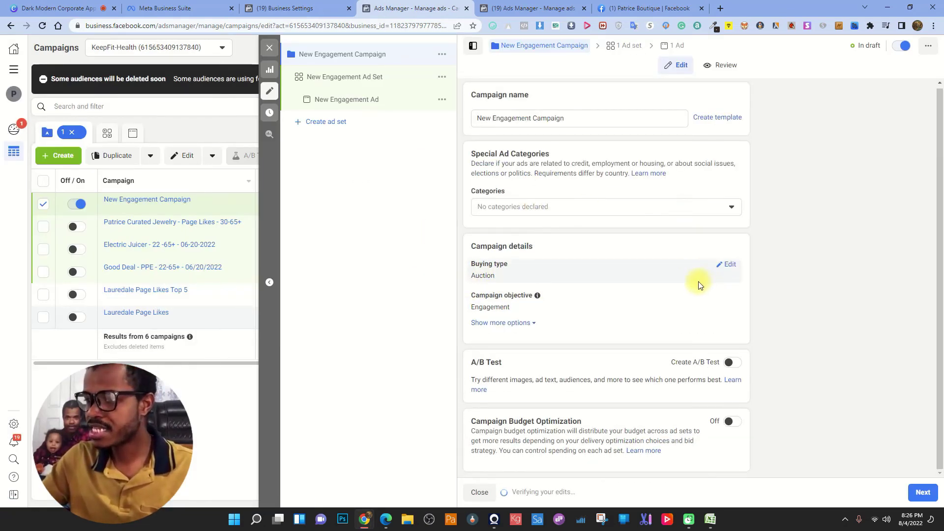
- Set the KeepFit-Health ad set to Facebook Page engagement, and Modern Curated's type to Post engagement
click(369, 78)
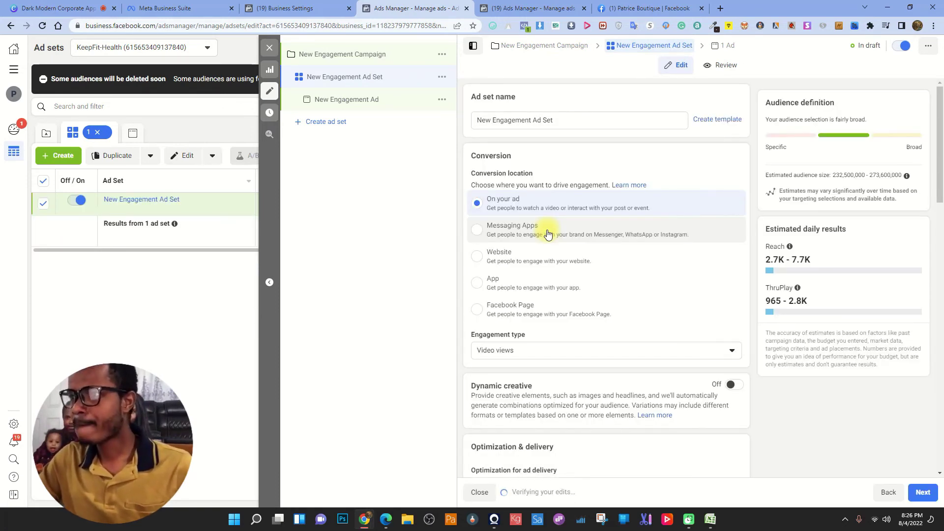
scroll(525, 255, down, 2)
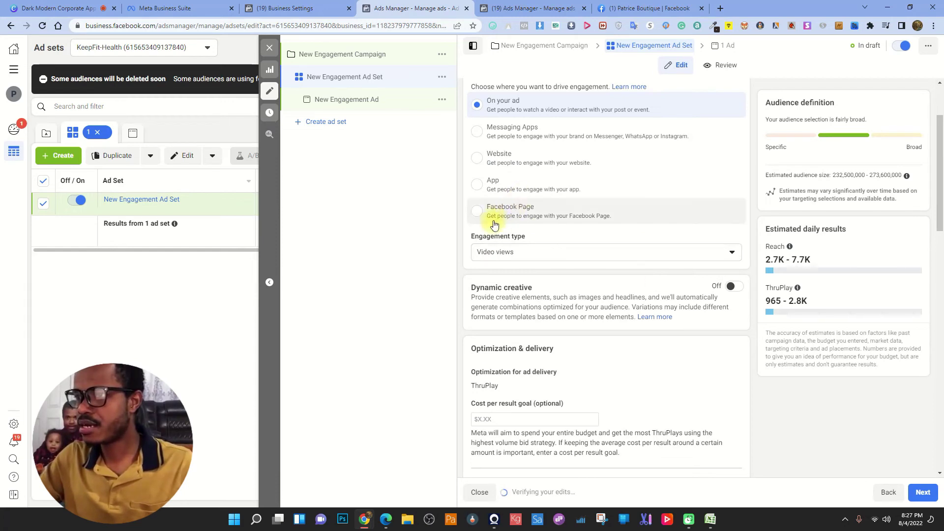
click(474, 212)
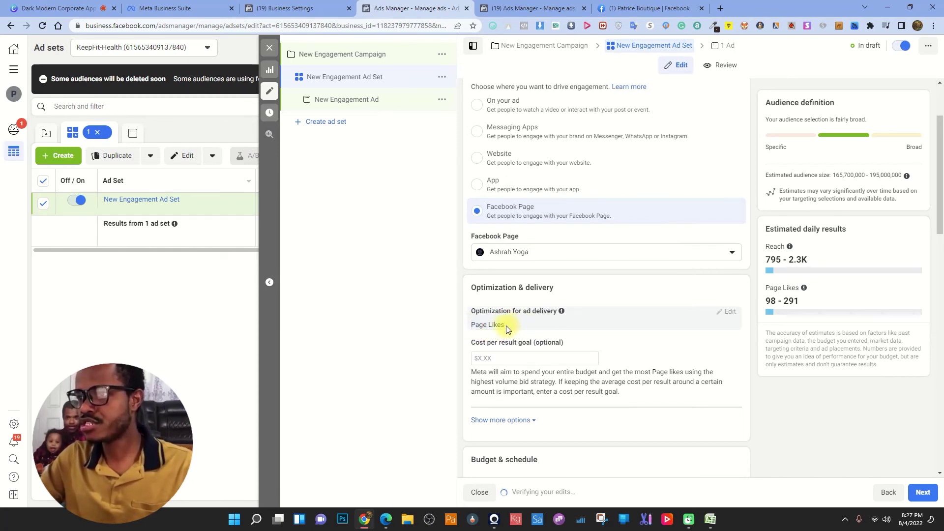
drag(505, 325, 480, 325)
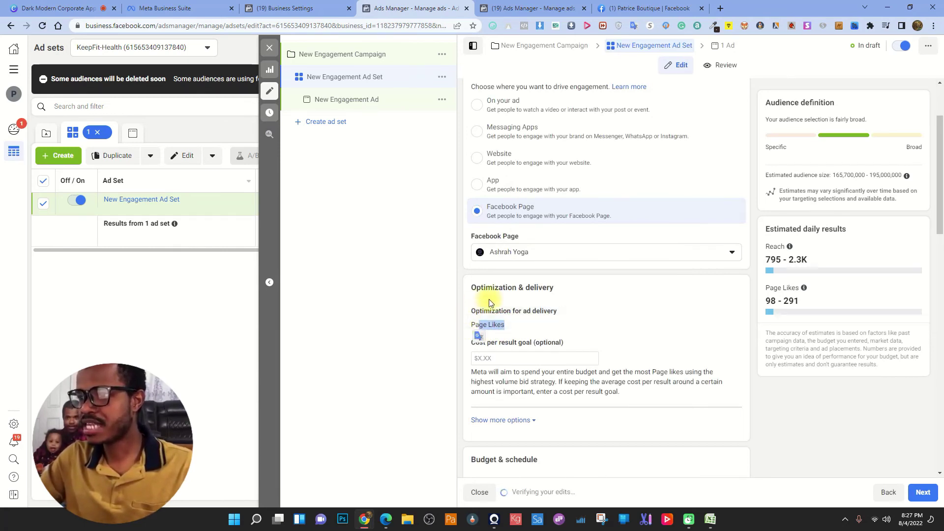
click(521, 5)
click(339, 375)
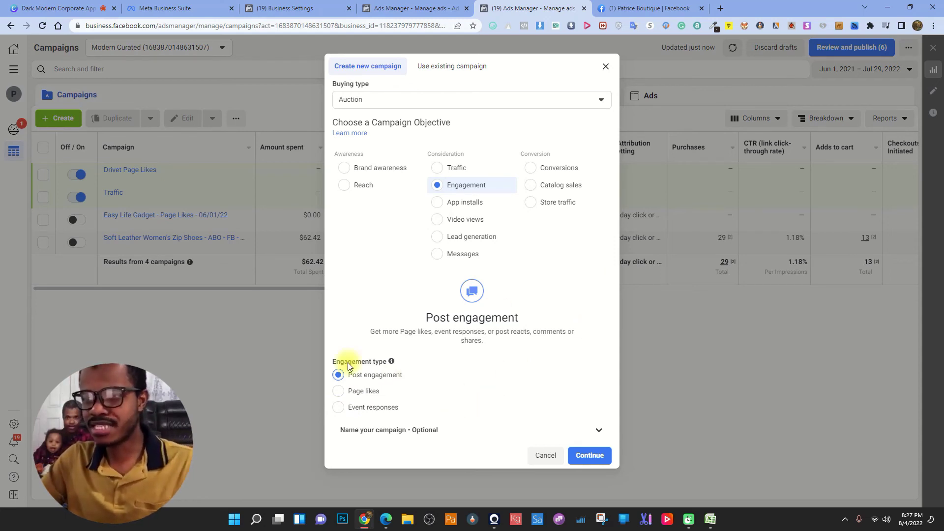
- Set the KeepFit-Health ad set's conversion location to On your ad and show more delivery options
click(382, 10)
click(499, 325)
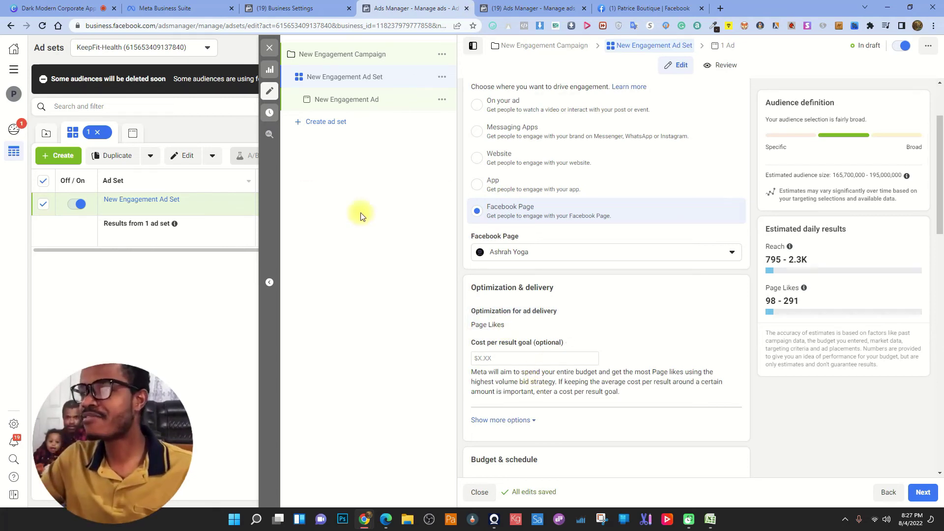
key(ctrl+Tab)
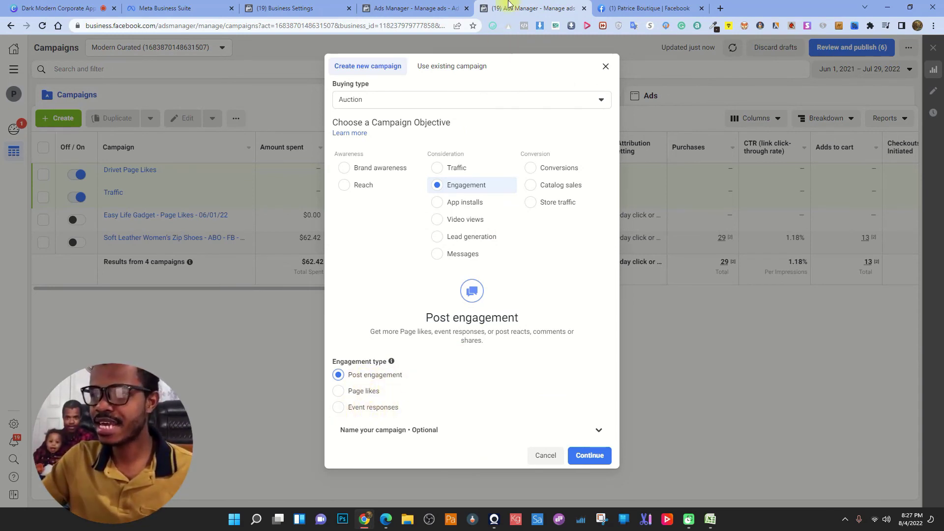
key(ctrl+shift+Tab)
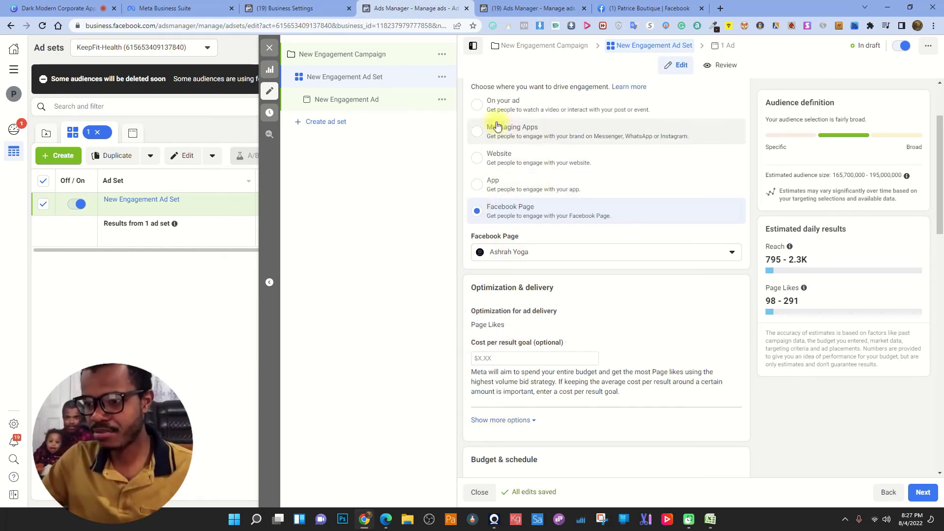
click(479, 102)
scroll(578, 344, down, 5)
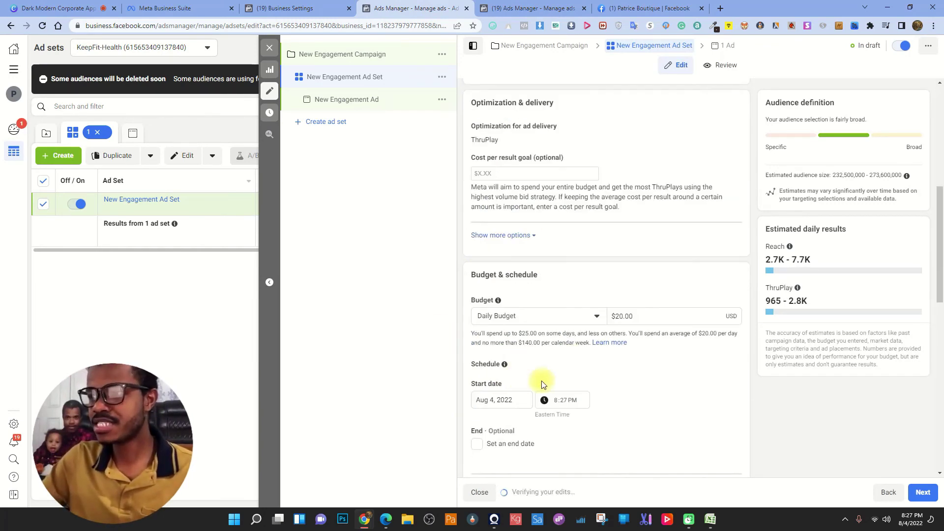
click(512, 234)
mouse_move(604, 252)
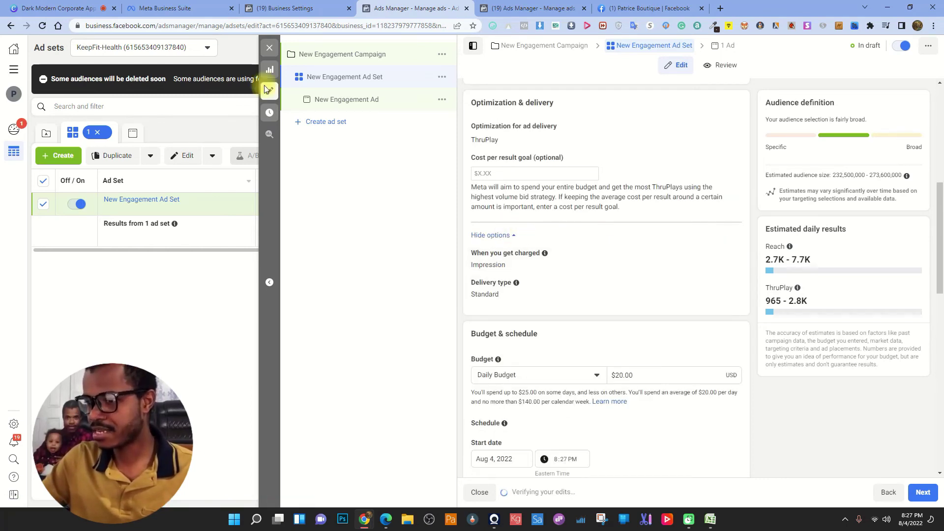
- Close the KeepFit-Health tab, choose Page likes, and expand the optional campaign naming section
click(467, 8)
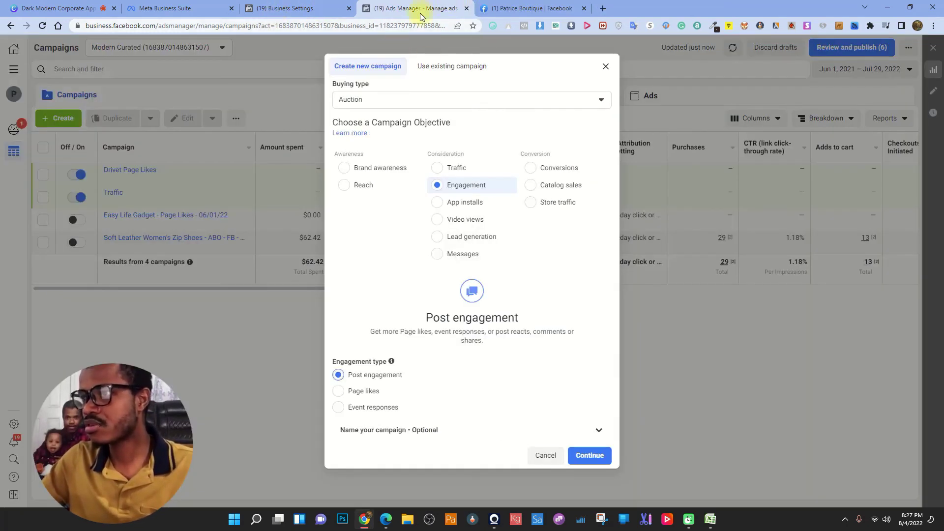
click(344, 392)
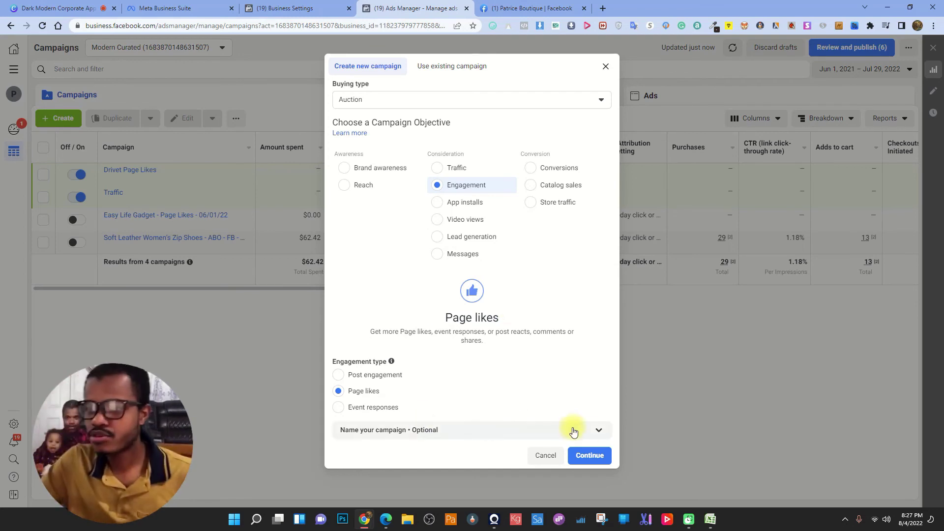
click(597, 429)
scroll(351, 411, down, 3)
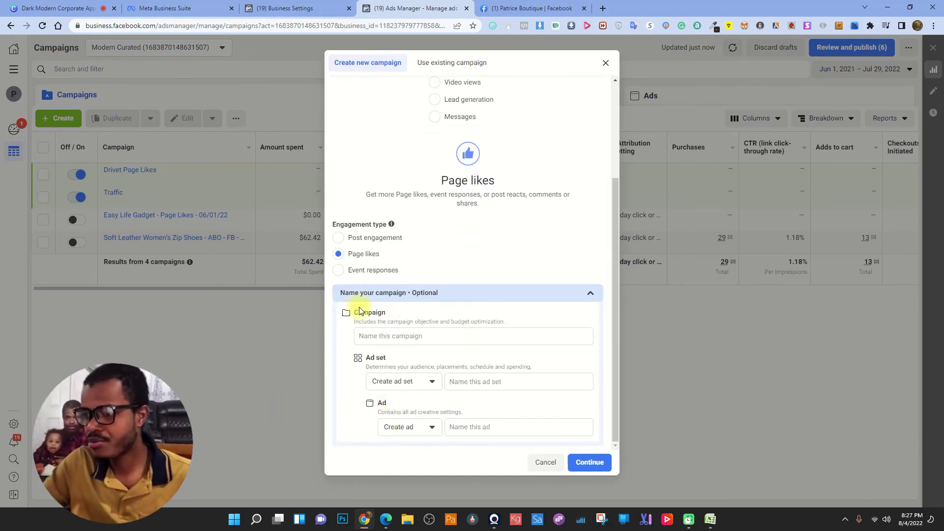
- Name the campaign 'Patrice Creation Page Likes', the ad set 'Interest' and the ad 'Image'
click(406, 334)
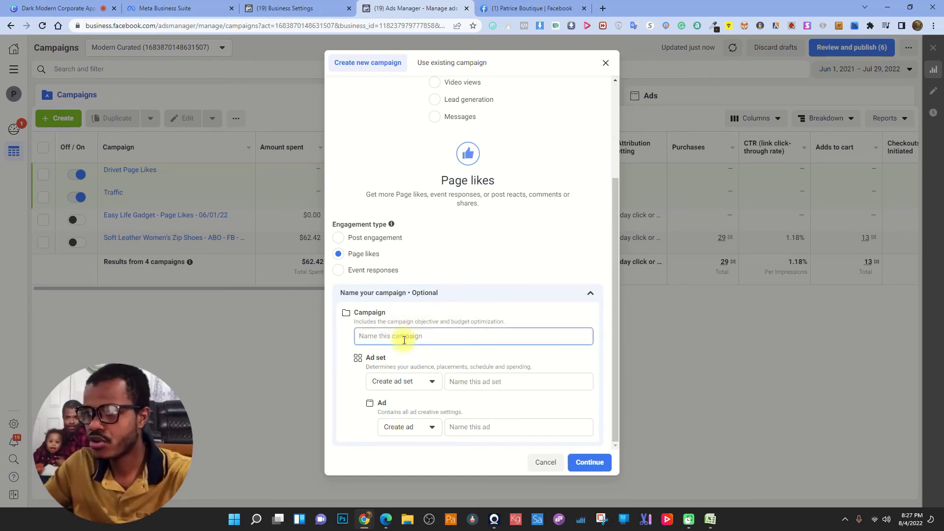
text(Patric)
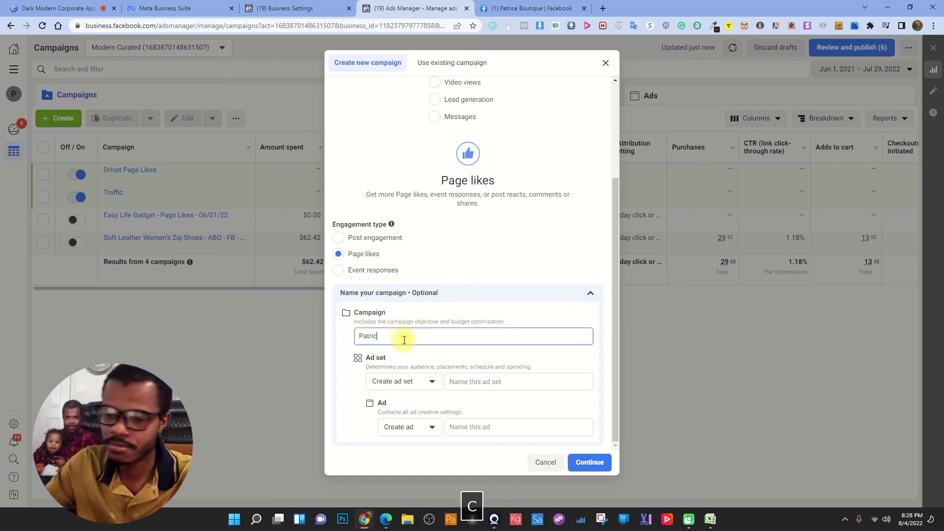
text(e Crea)
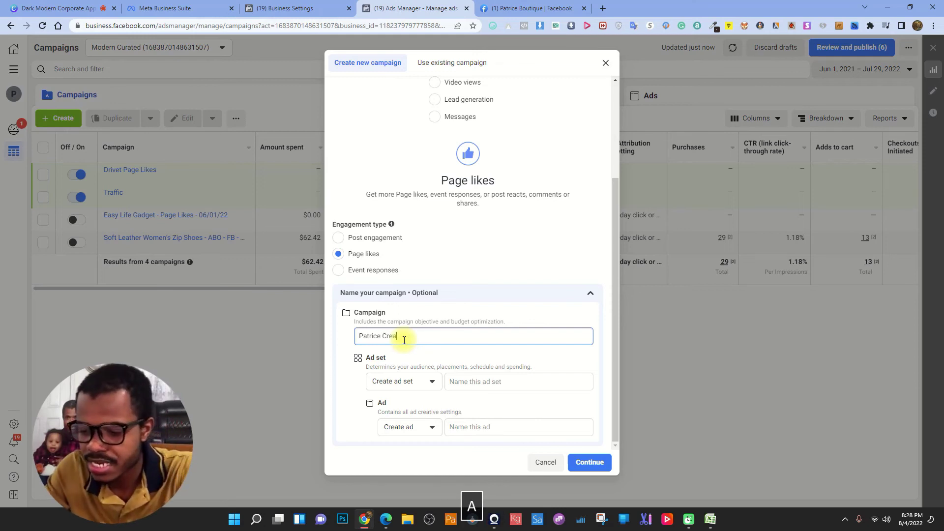
text(tion Page )
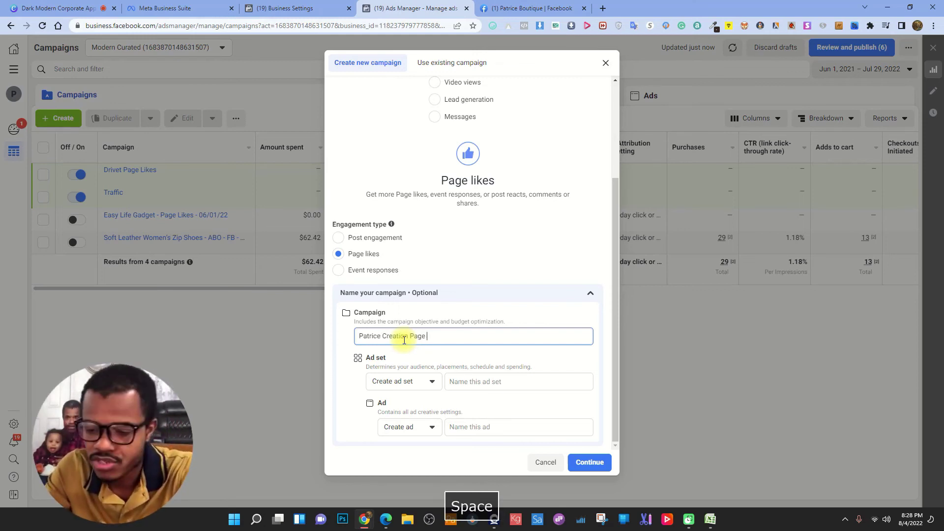
text(Lik)
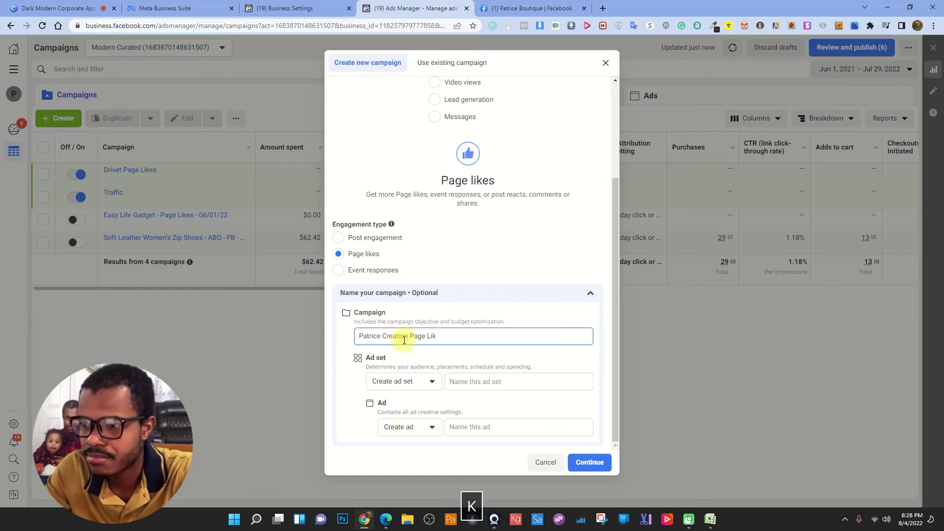
text(es)
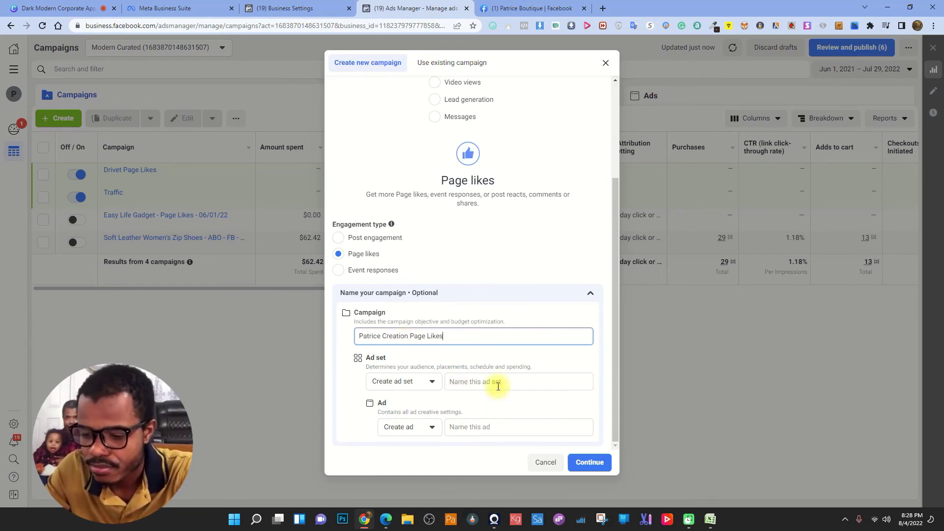
click(497, 382)
text(I)
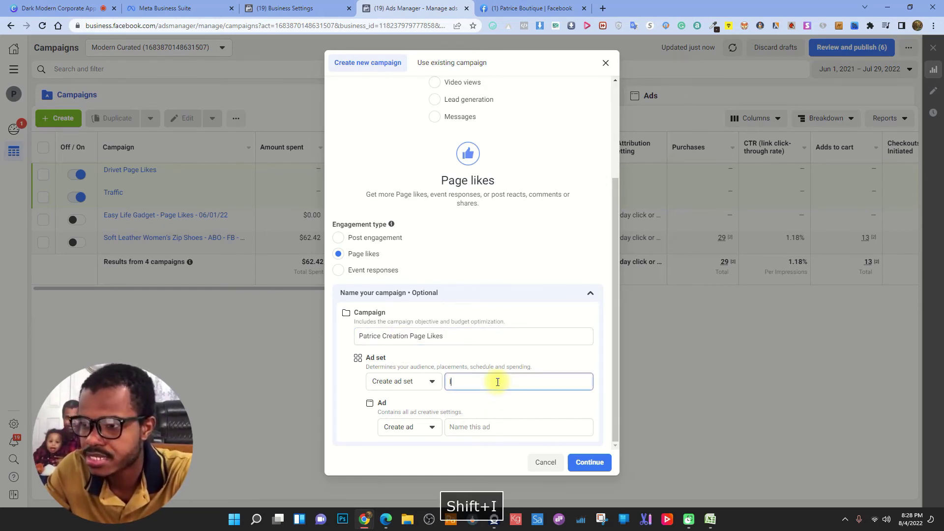
text(ntere)
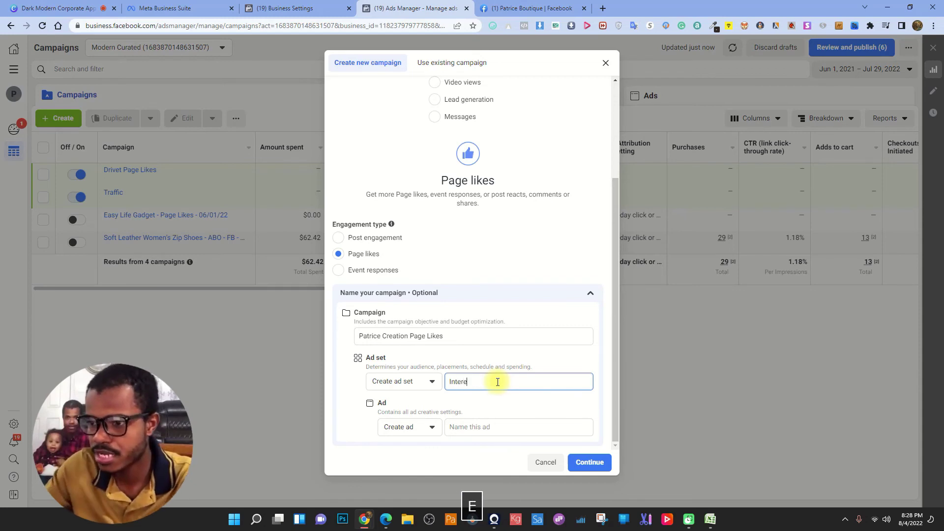
text(st)
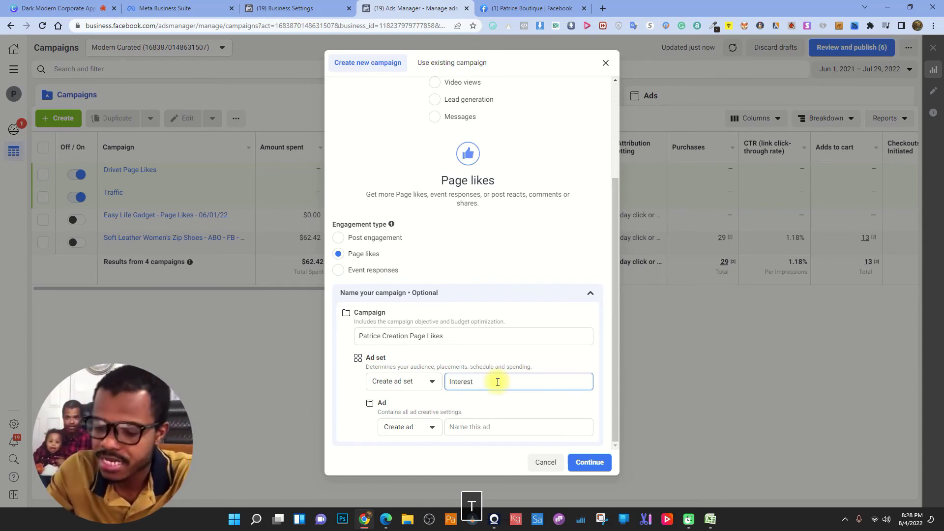
click(473, 426)
text(Image)
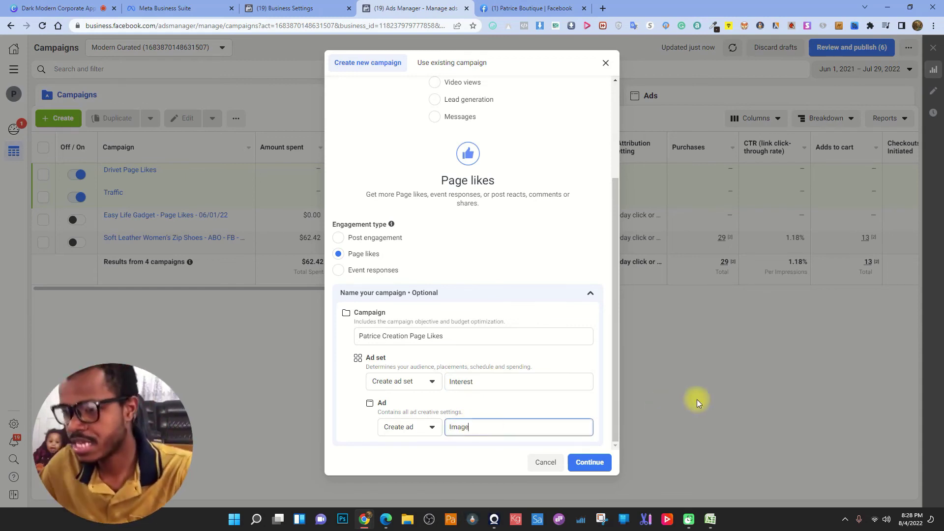
- Create the campaign, review its objective and Campaign Budget Optimization setting, then proceed to the ad set
click(593, 464)
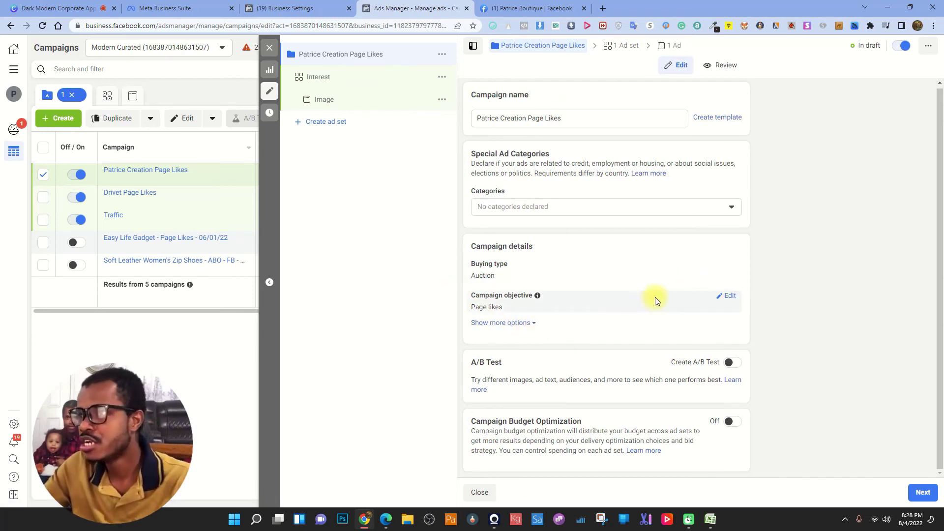
click(729, 296)
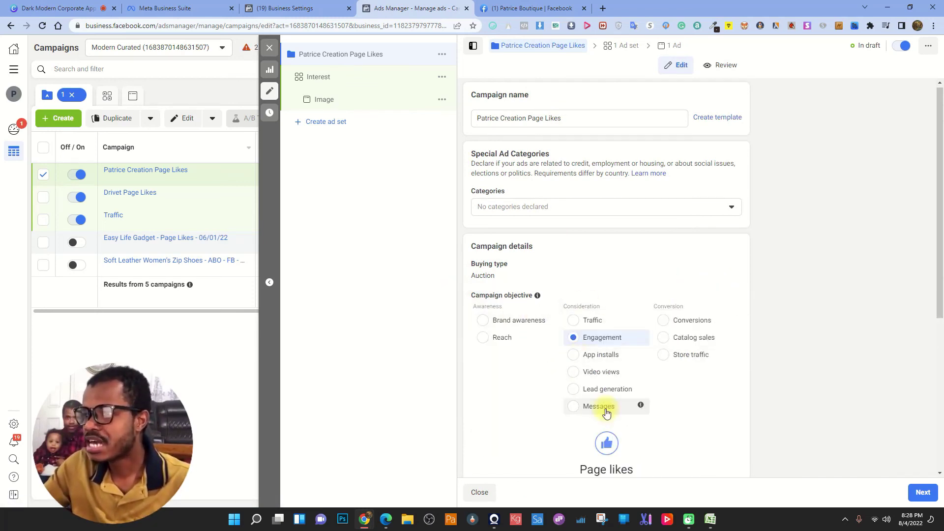
scroll(566, 243, down, 4)
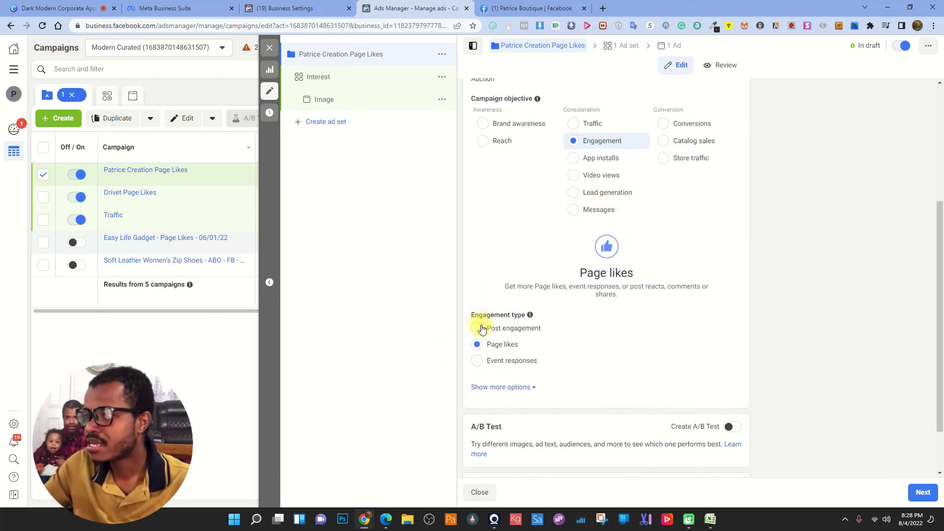
scroll(565, 263, up, 4)
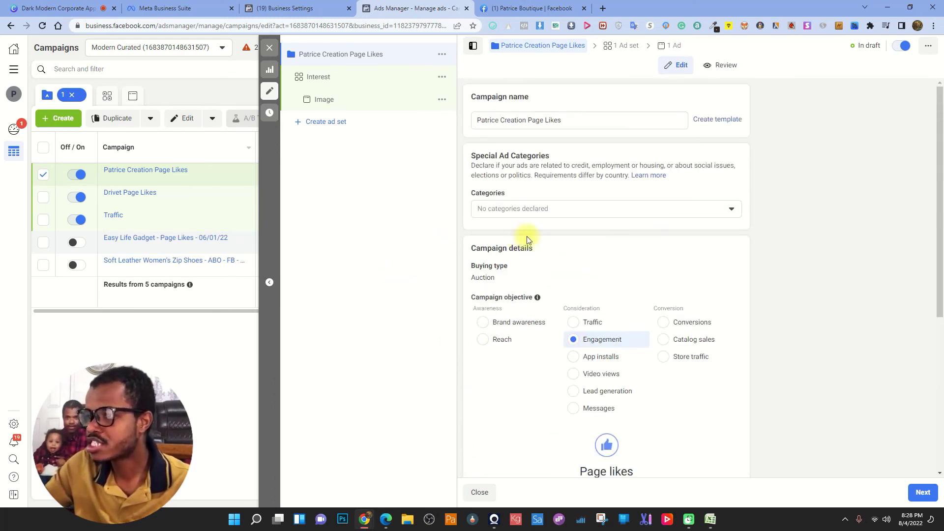
scroll(585, 239, down, 6)
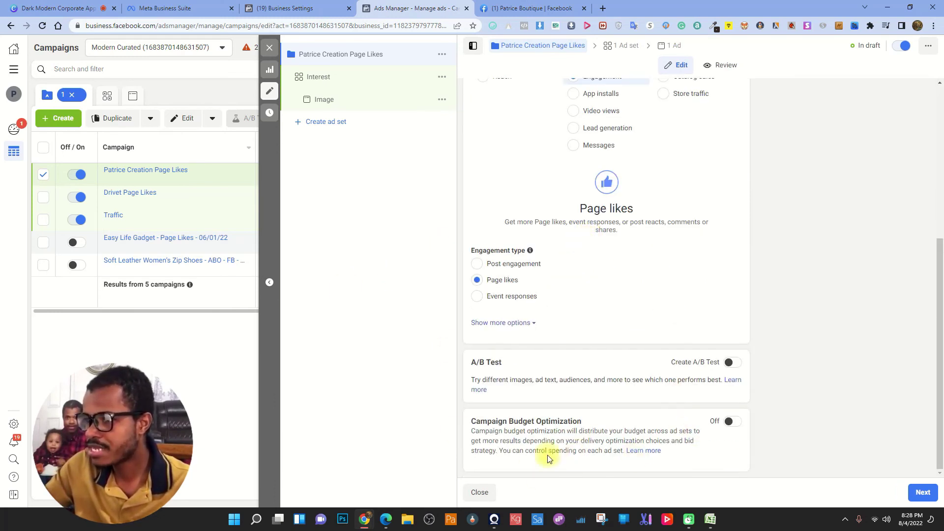
drag(470, 419, 610, 419)
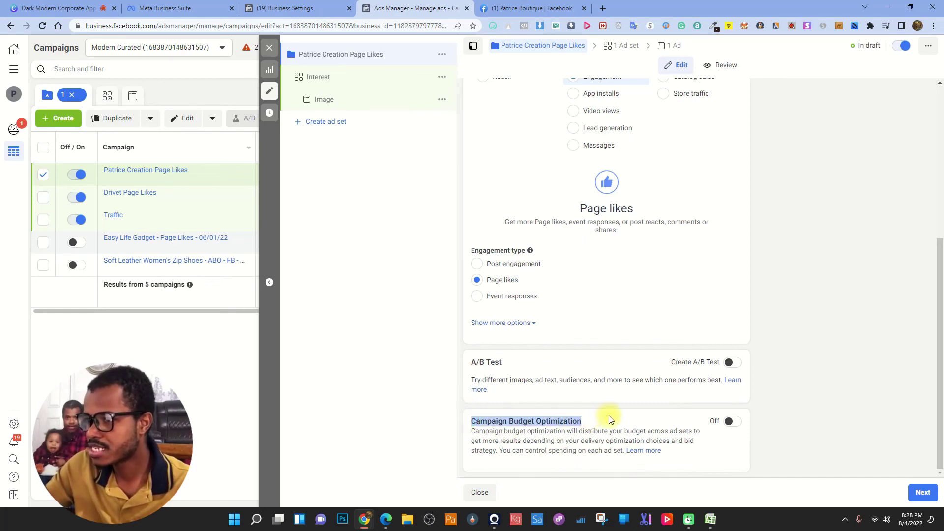
click(628, 395)
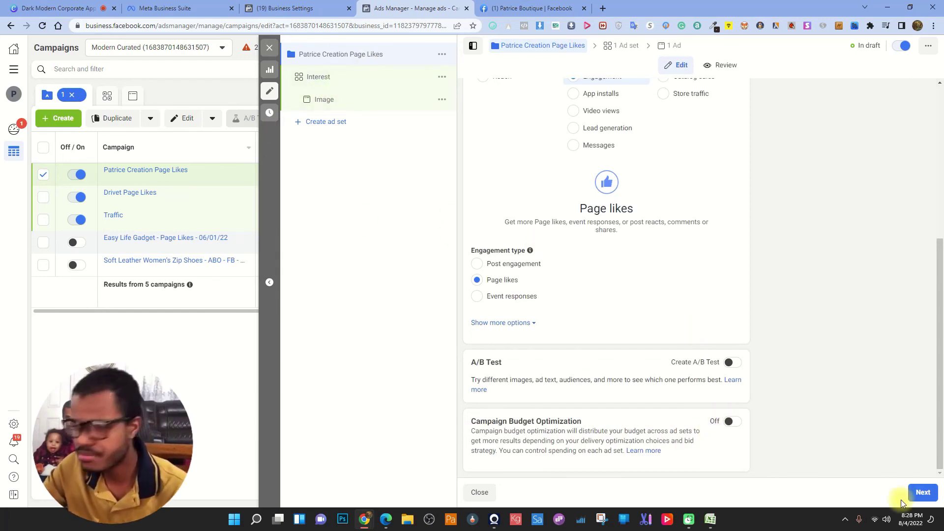
click(364, 71)
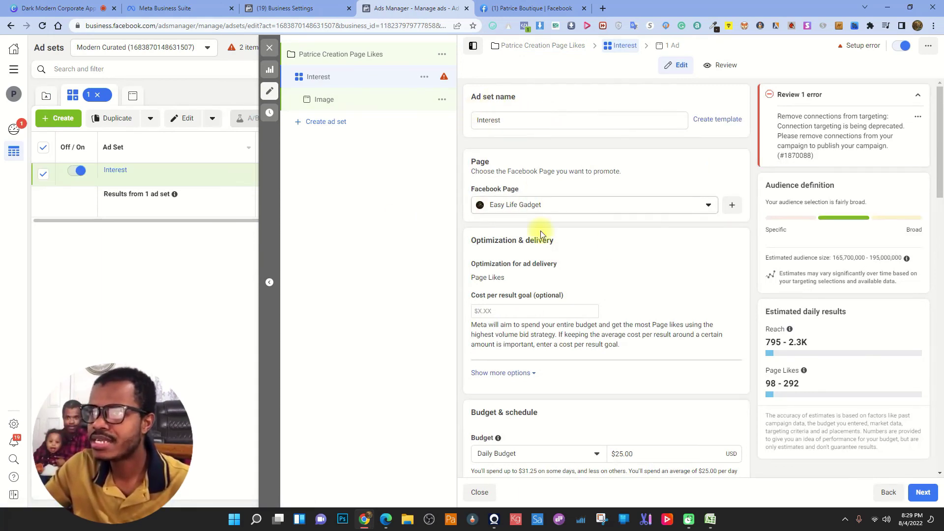
- Search 'patr' and select Patrice Boutique as the ad set's promoted Facebook Page
click(596, 205)
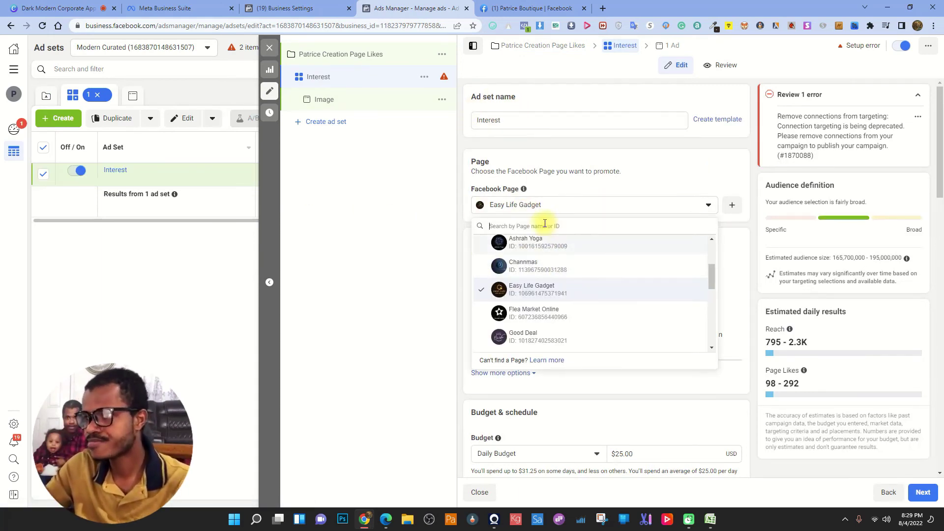
text(patr)
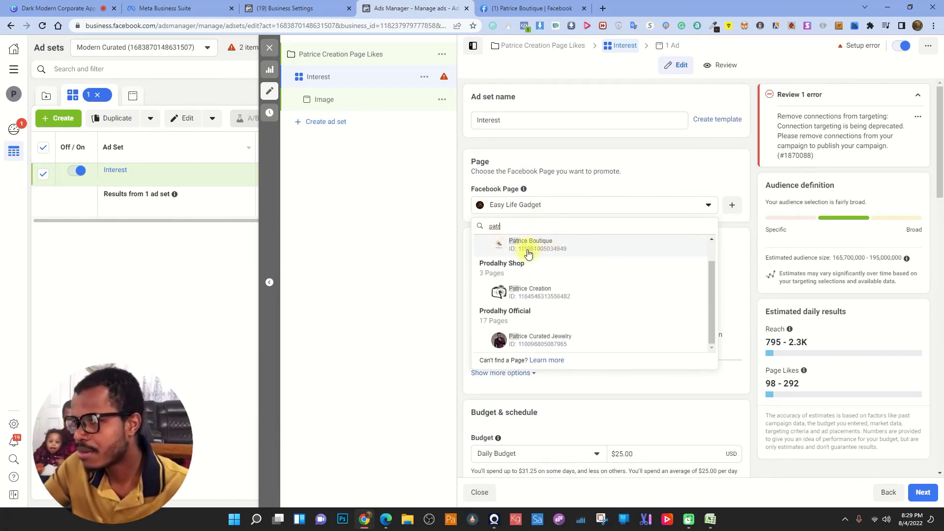
click(549, 251)
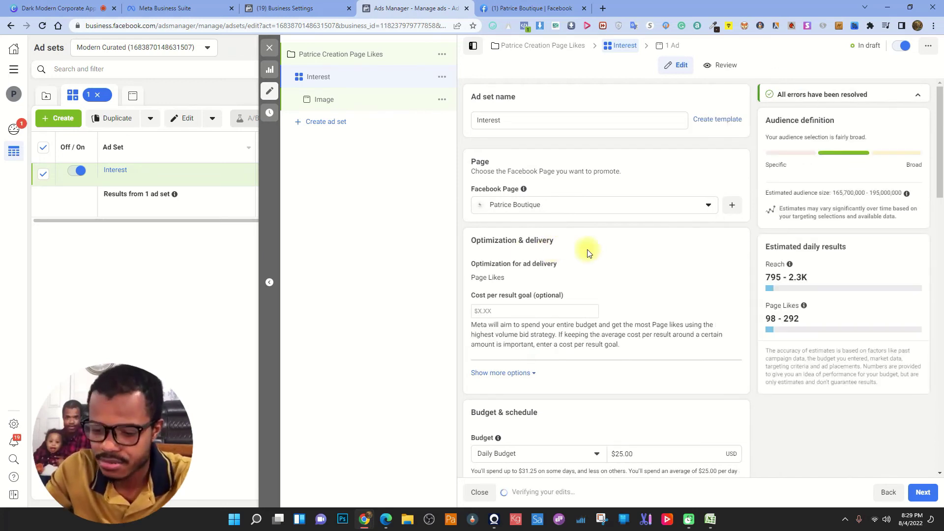
scroll(568, 256, down, 2)
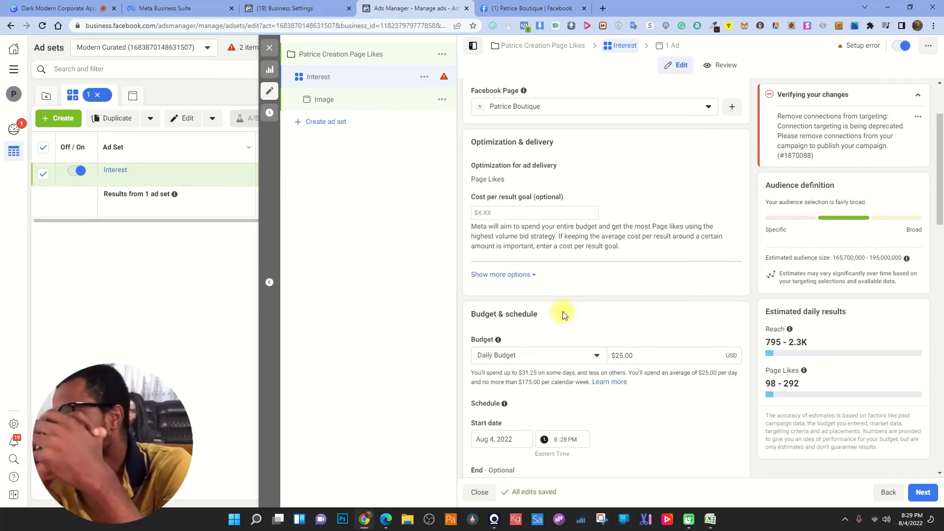
- Set the daily budget to $10.00 and review estimates: 318-929 reach, 39-123 Page likes
click(639, 355)
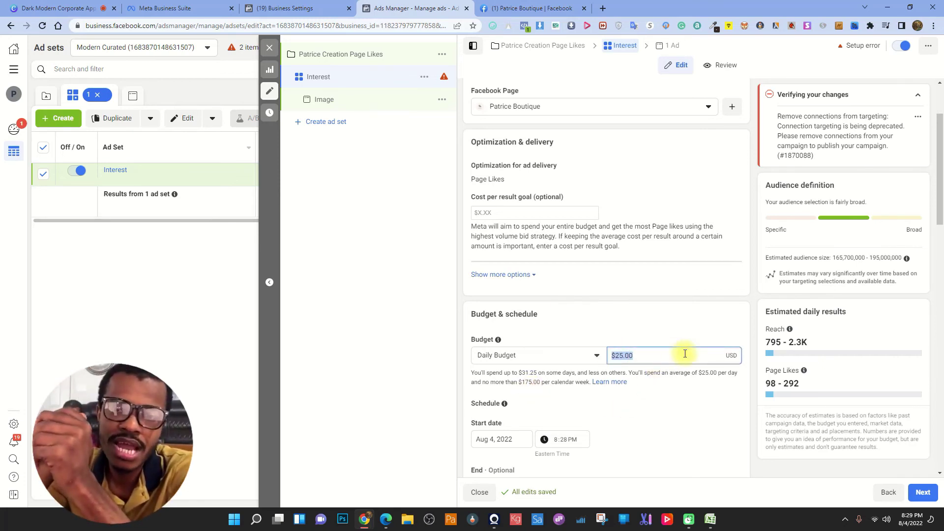
text(10)
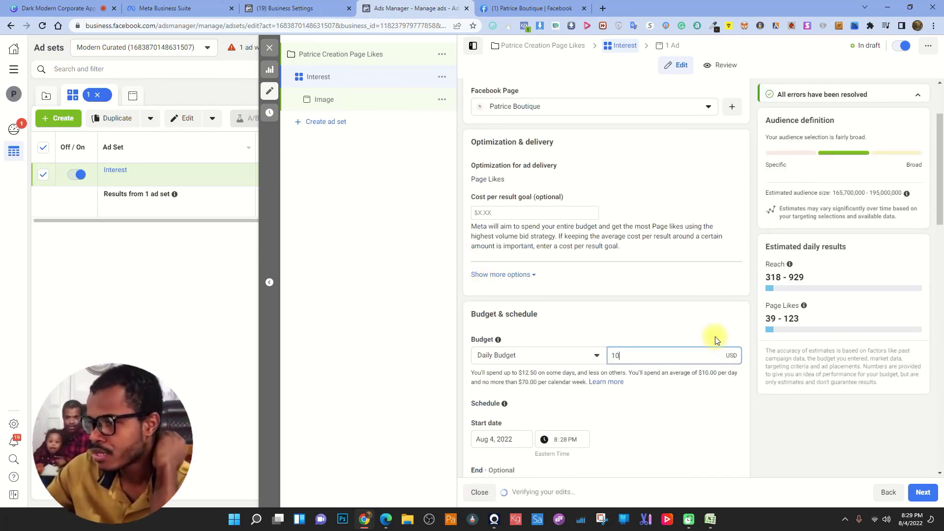
click(694, 305)
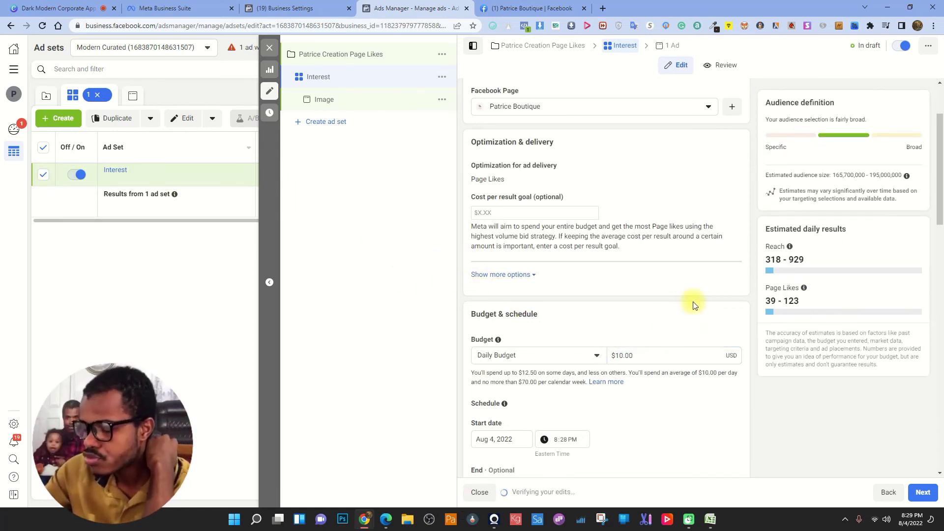
drag(766, 259, 836, 259)
click(802, 262)
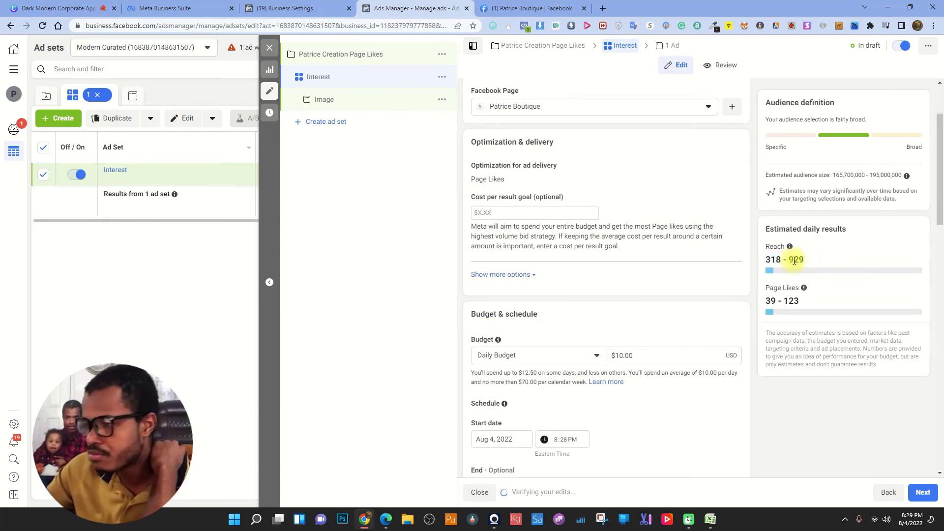
drag(765, 300, 836, 306)
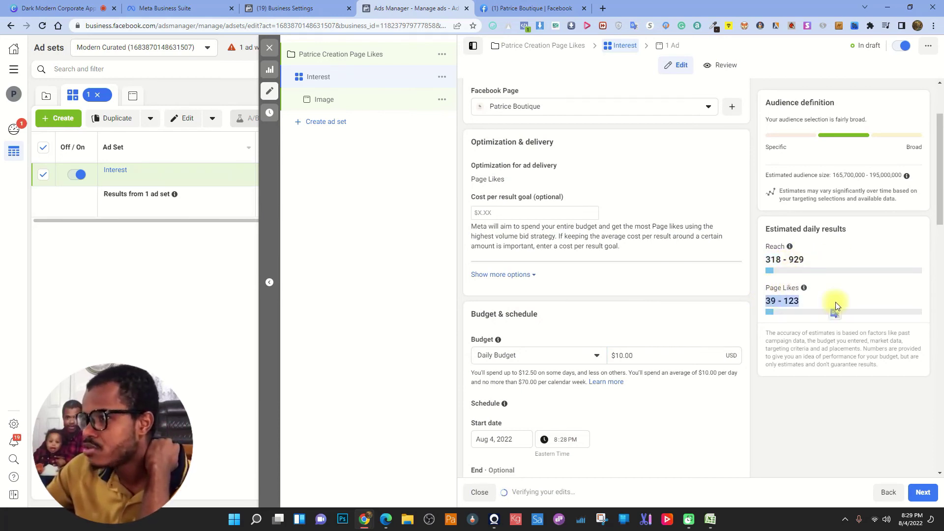
click(787, 300)
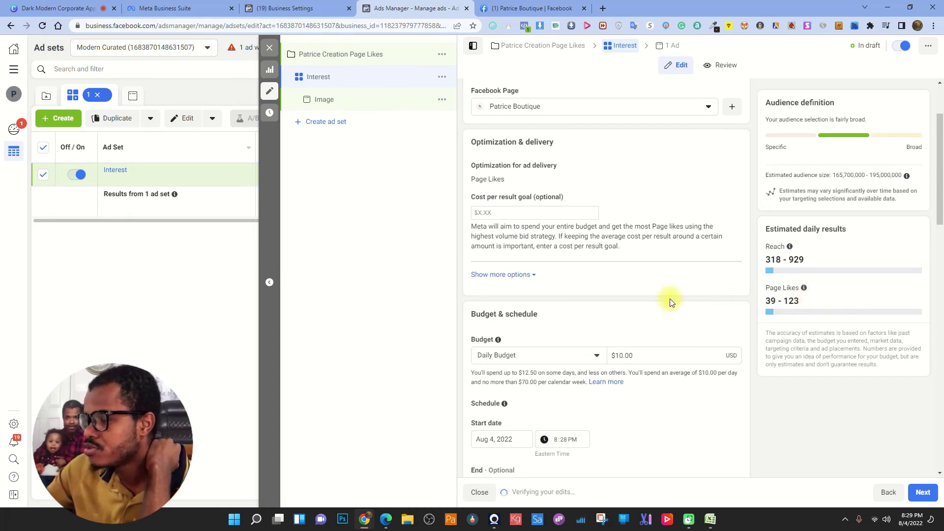
scroll(670, 299, down, 4)
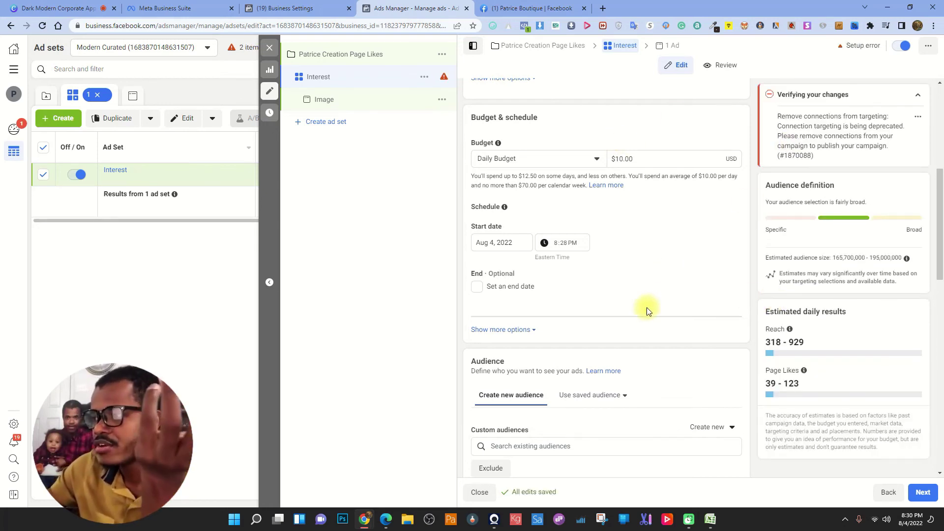
- Set the ad set start to Aug 5, 2022 at 12:00 AM
click(497, 243)
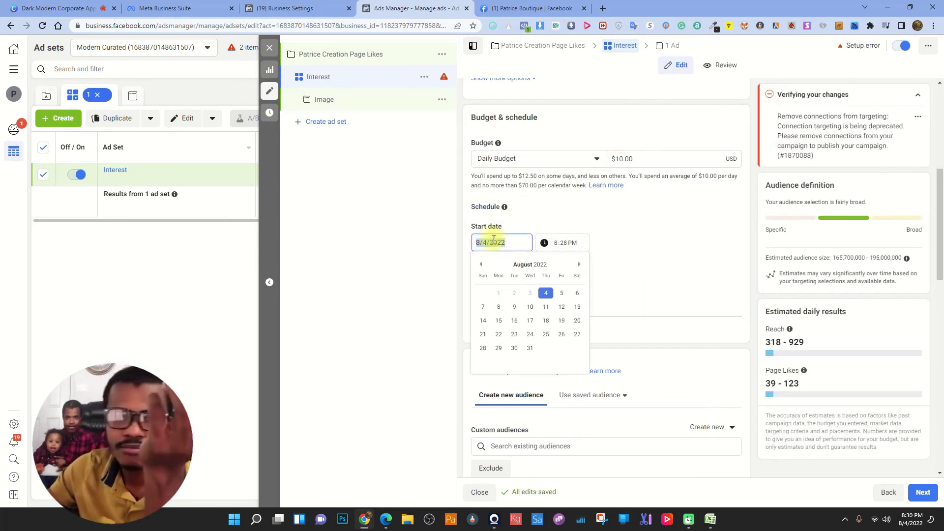
click(561, 293)
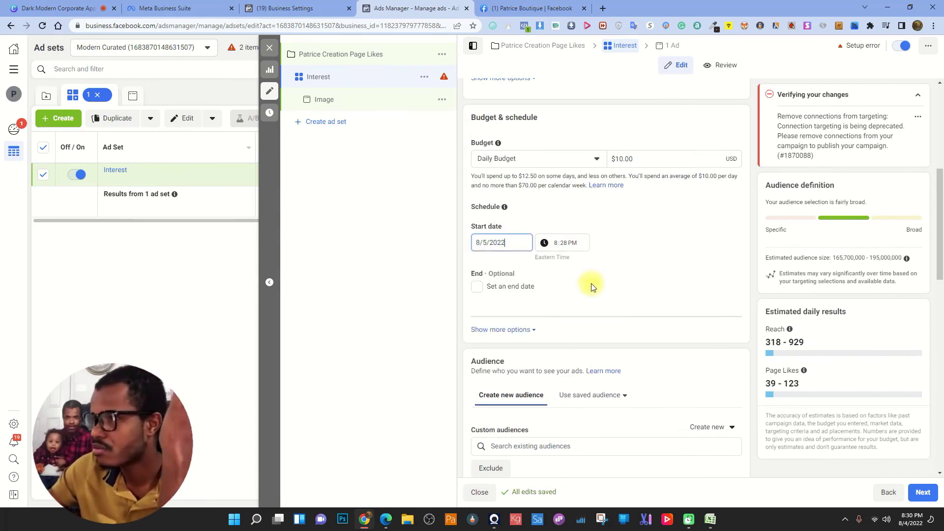
click(556, 244)
text(12)
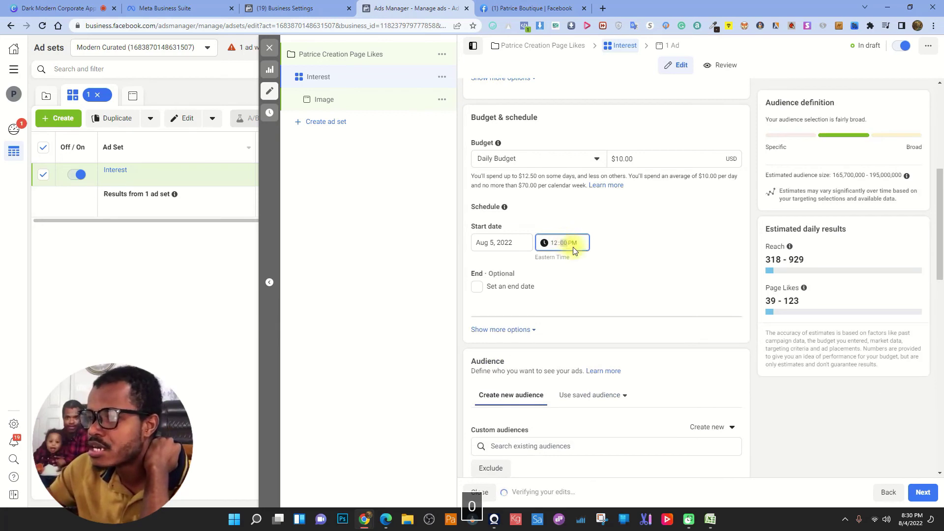
text(00a)
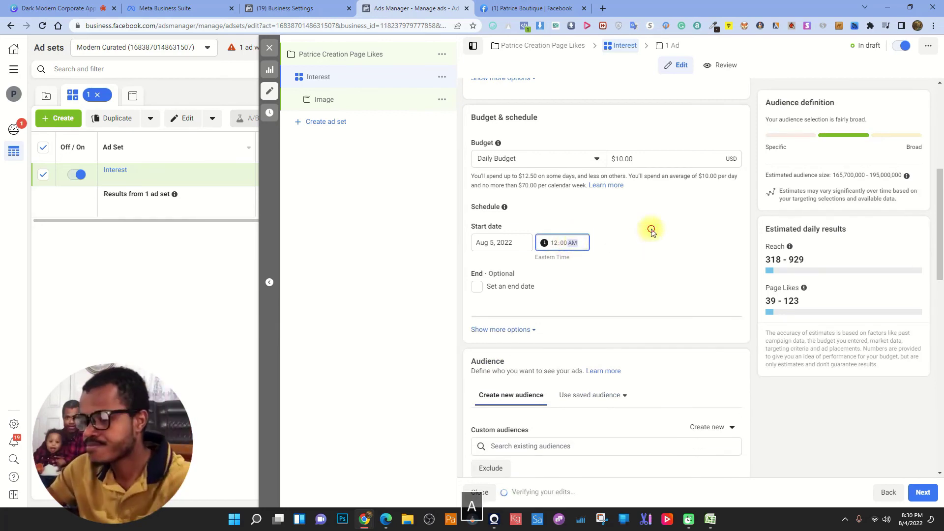
- Turn on an end date and pick August 12 from the calendar
click(475, 290)
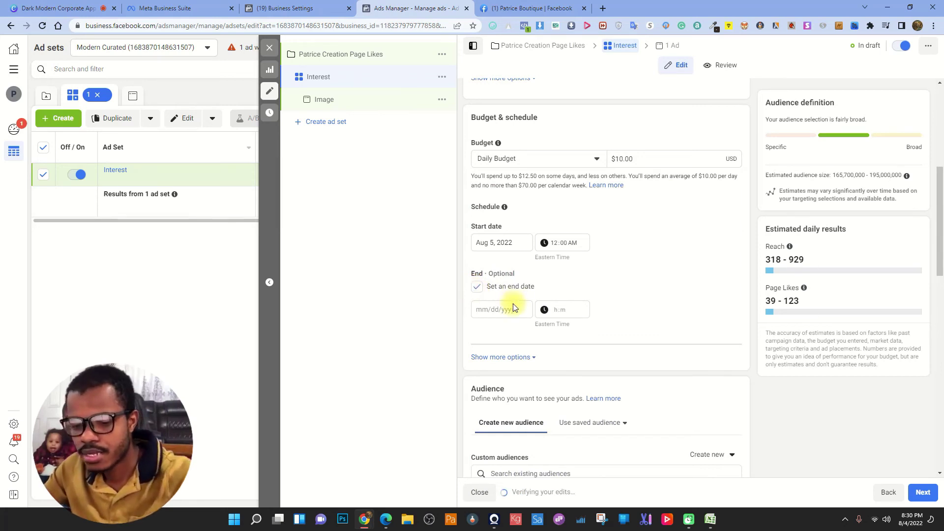
click(491, 309)
click(477, 286)
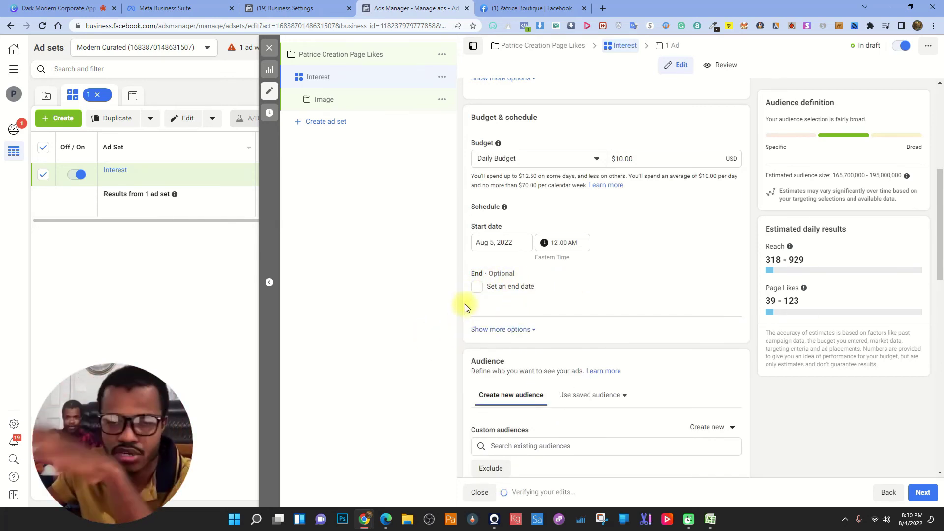
click(481, 290)
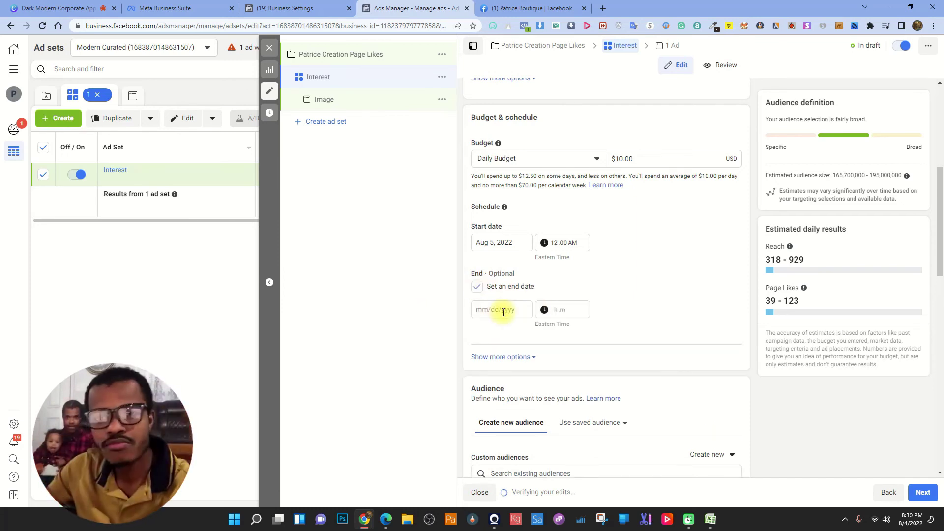
click(502, 309)
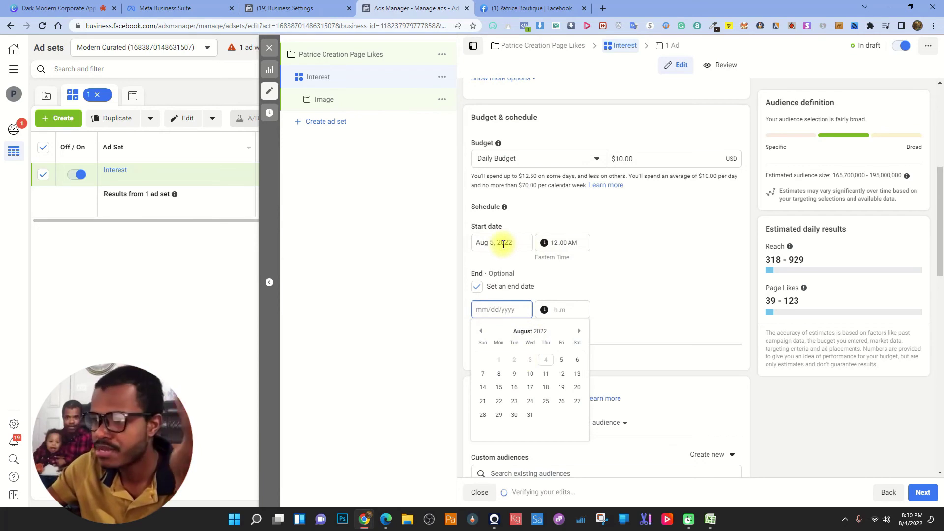
click(561, 374)
click(301, 348)
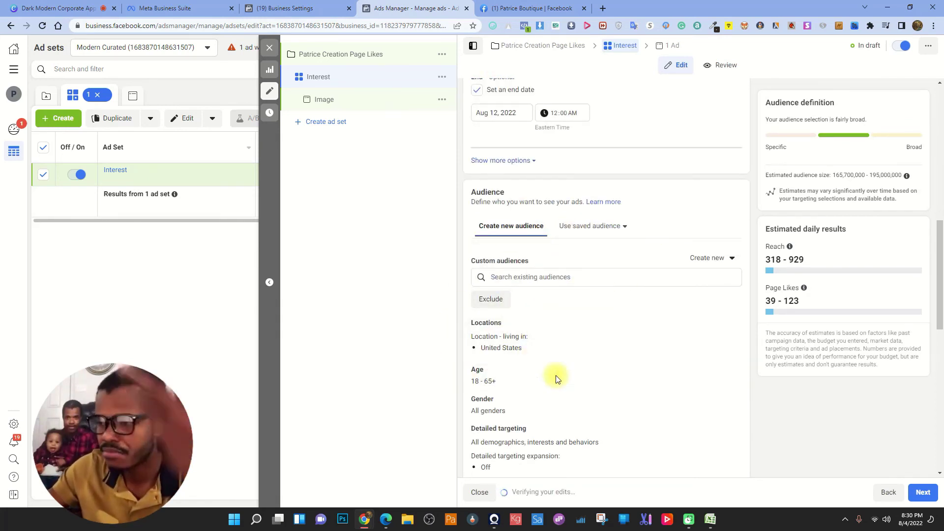
- Search for and add Canada, United Kingdom, New Zealand and Australia to the Locations list
click(729, 326)
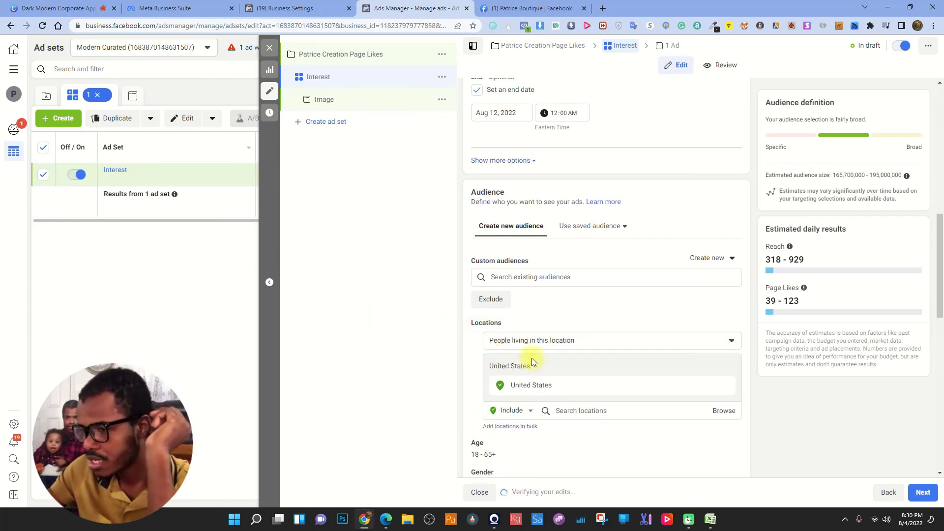
click(598, 408)
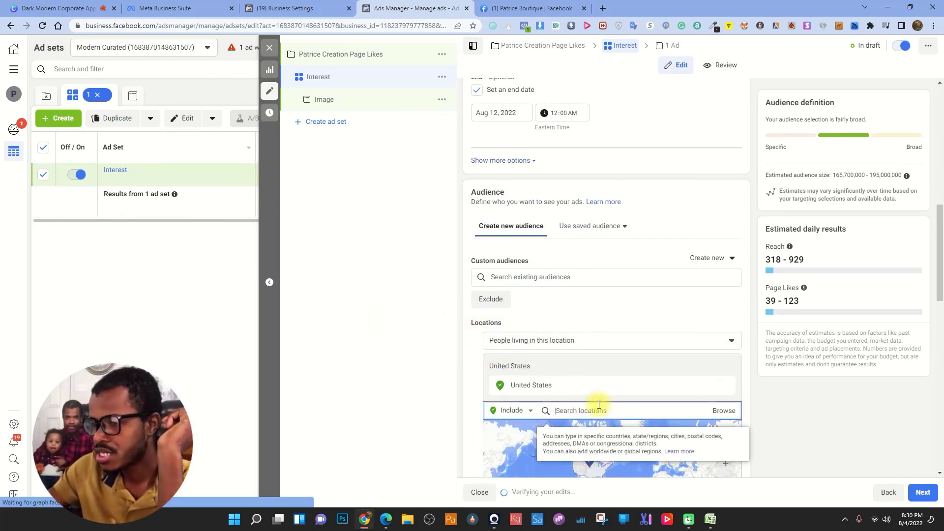
text(can)
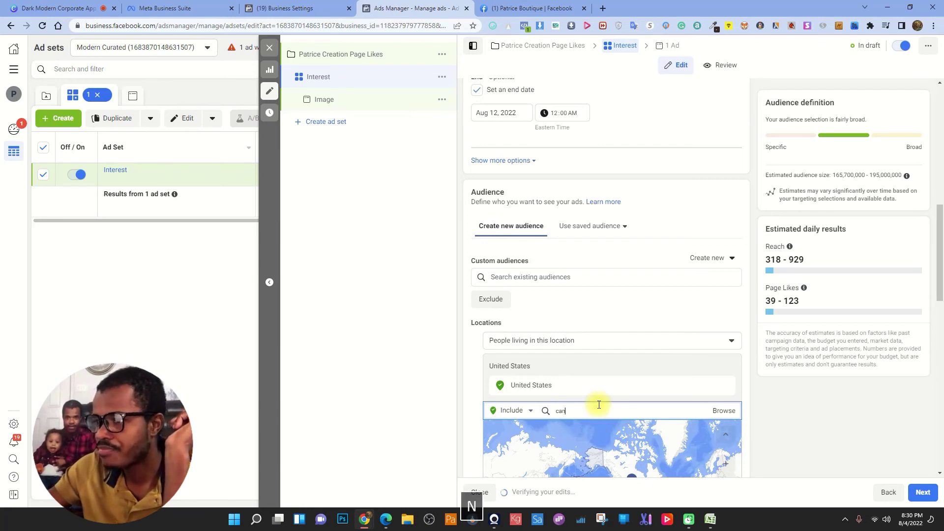
text(ada)
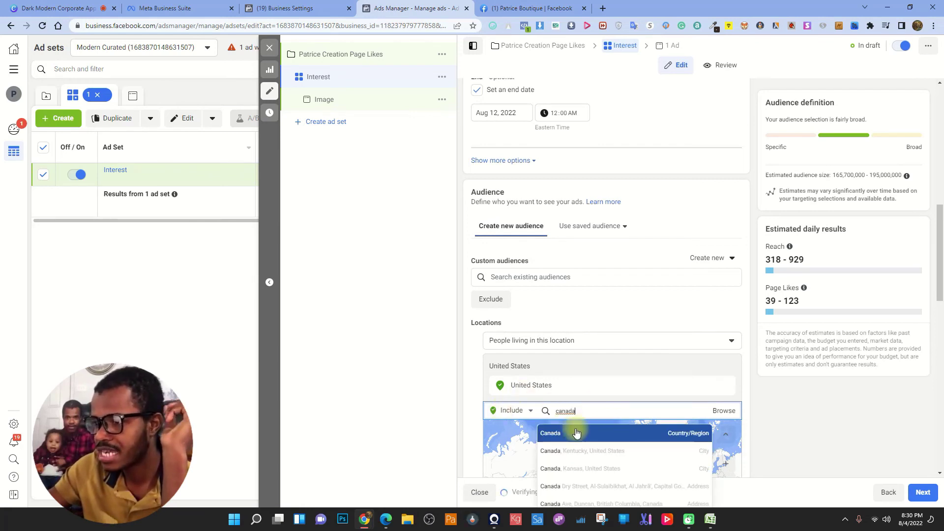
click(576, 432)
text(U)
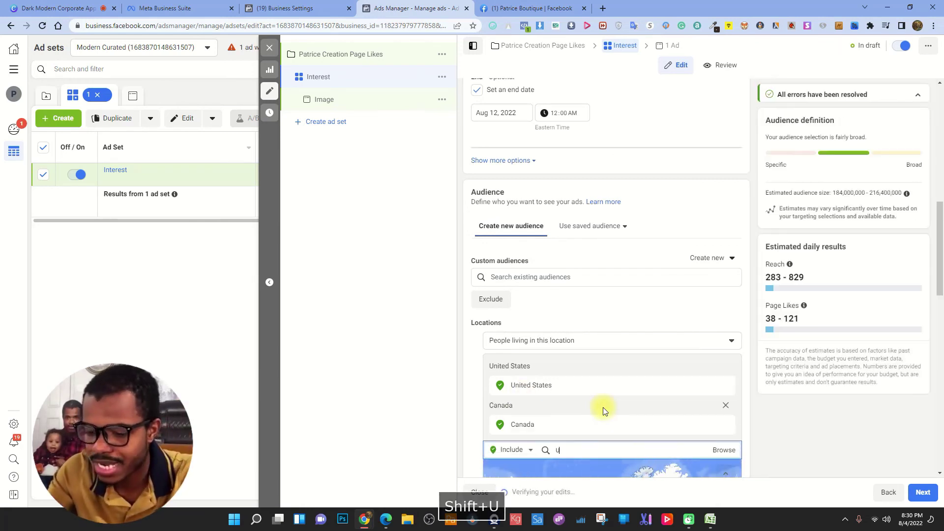
text(nited kingd)
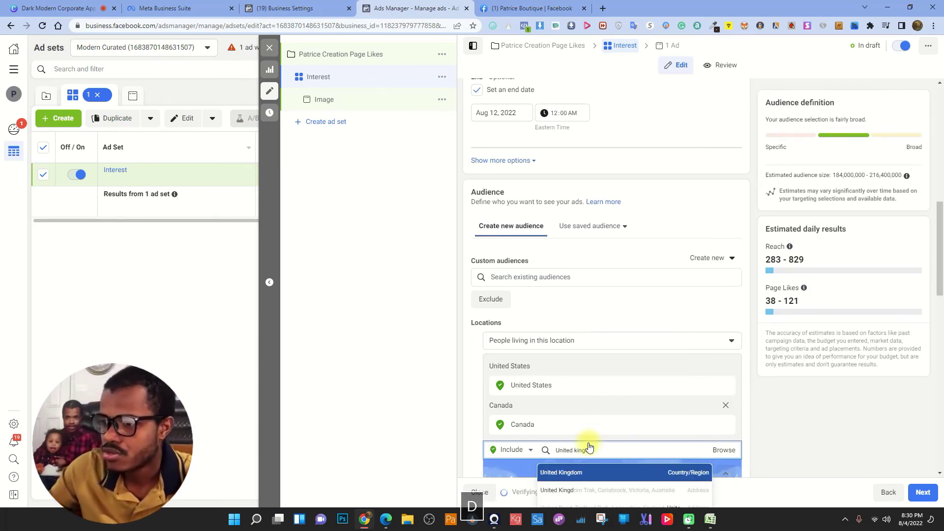
click(573, 472)
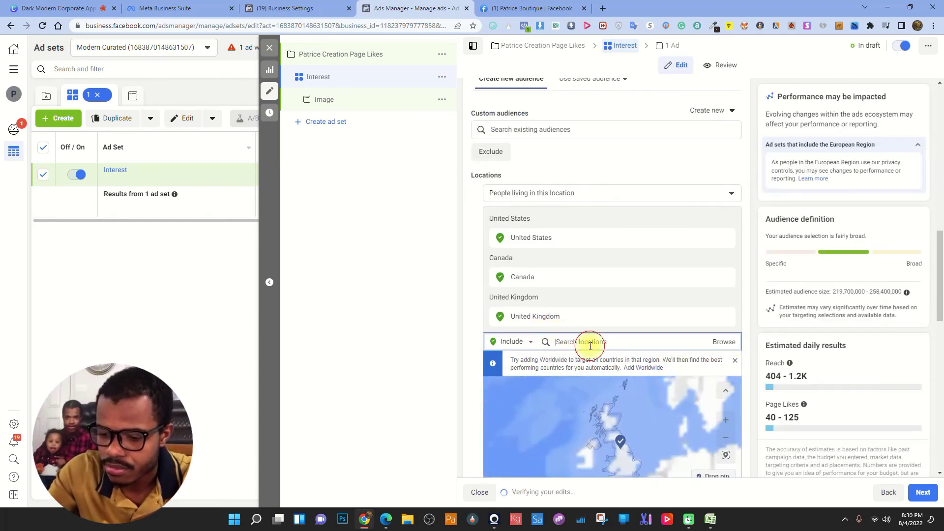
text(new zea)
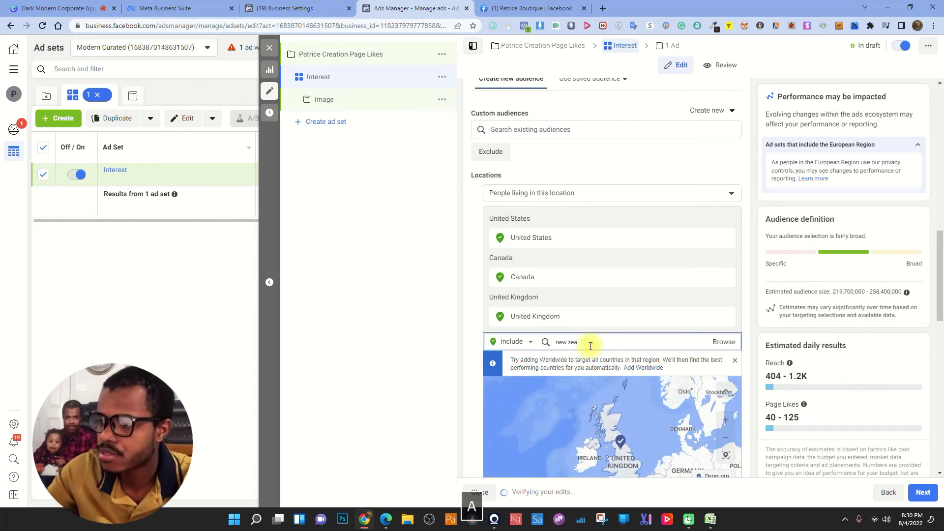
text(lan)
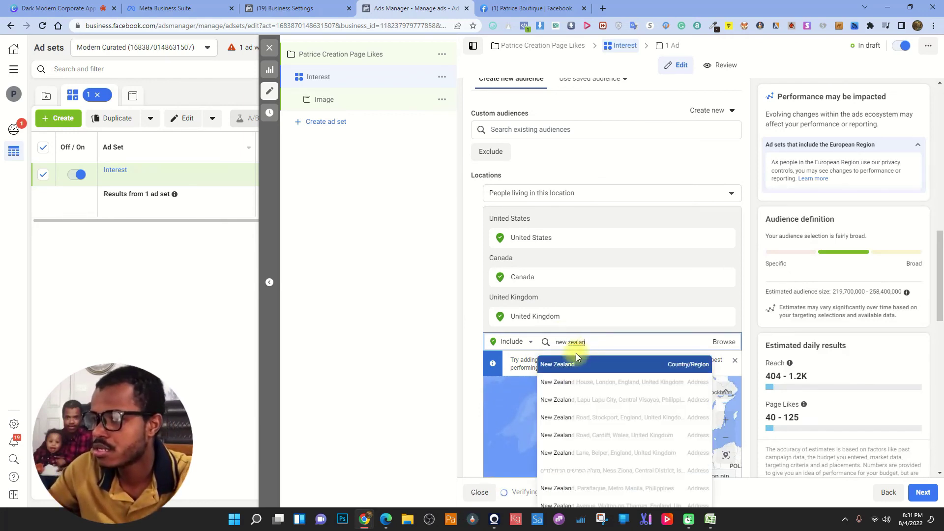
click(552, 363)
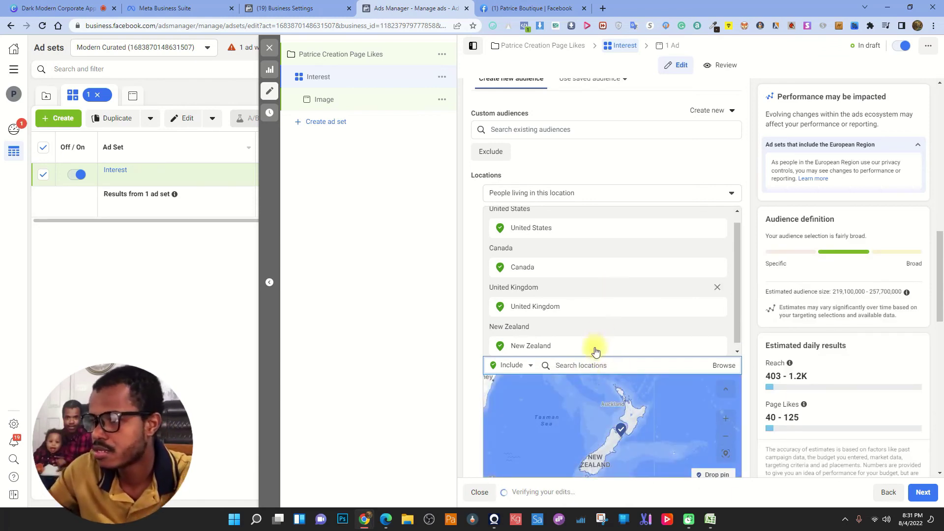
click(590, 367)
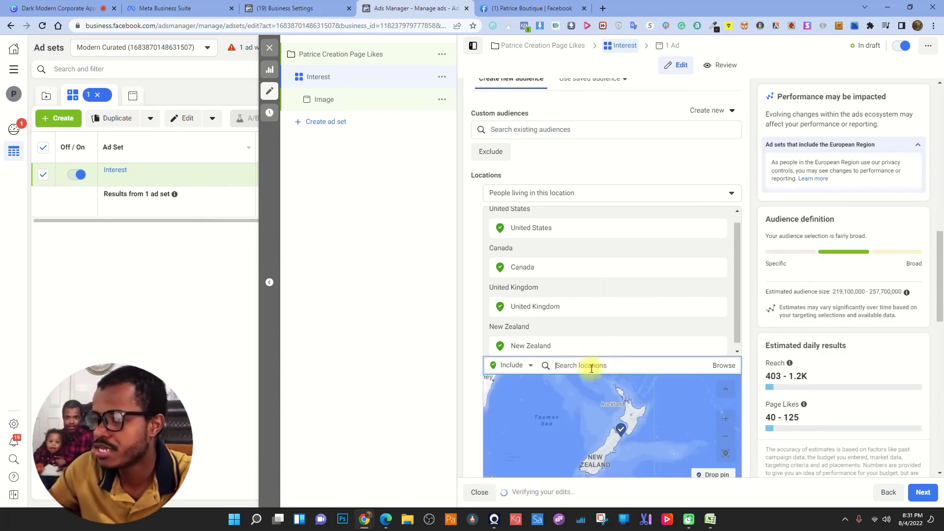
text(australia)
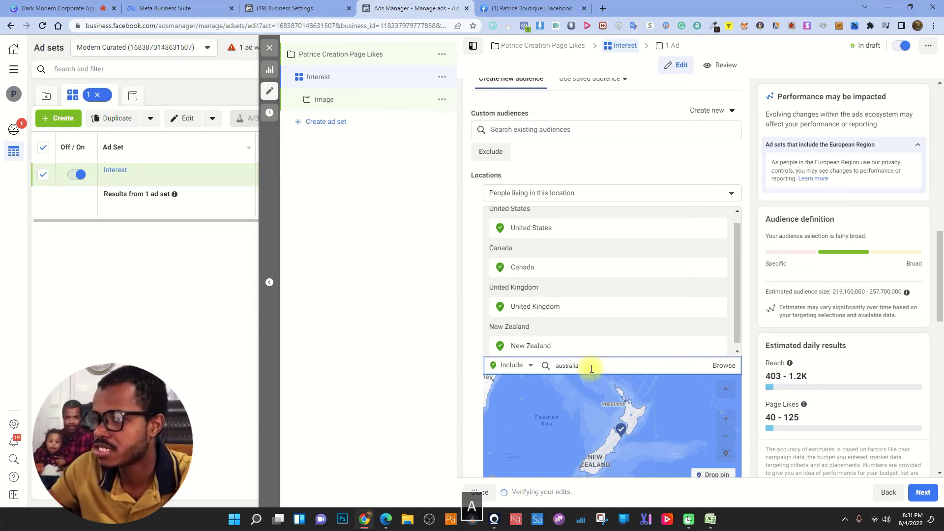
click(517, 385)
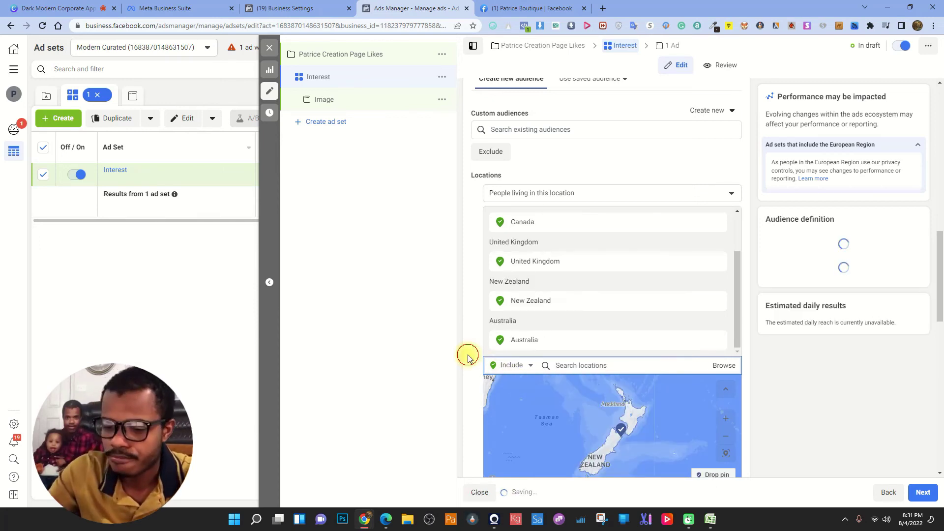
scroll(606, 194, down, 6)
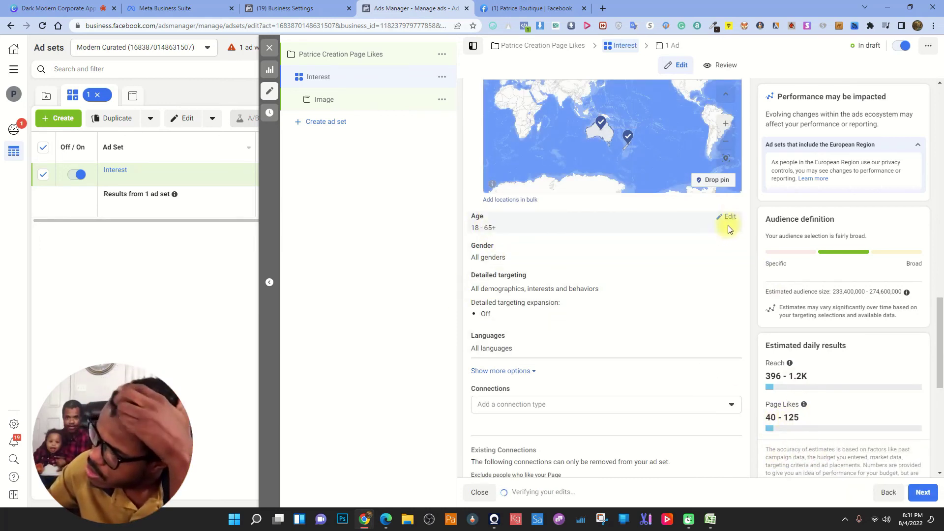
- Set the audience's minimum age to 22
click(729, 218)
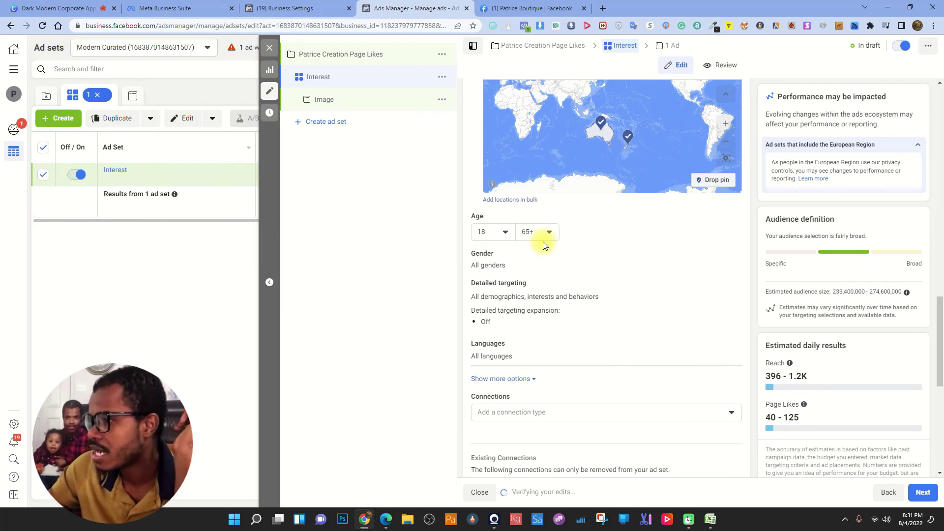
click(505, 233)
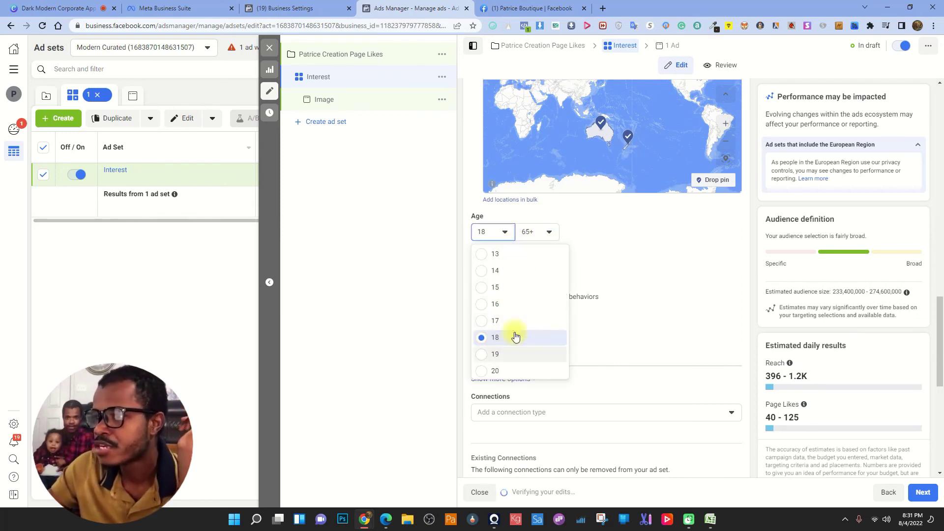
scroll(509, 329, down, 2)
click(495, 306)
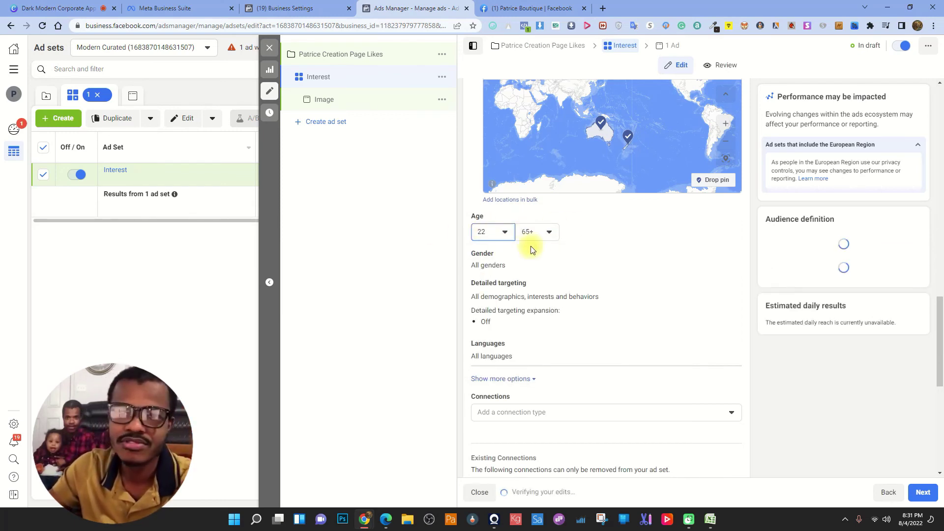
- Compare Women and Men reach estimates, then leave gender targeting on All
click(736, 254)
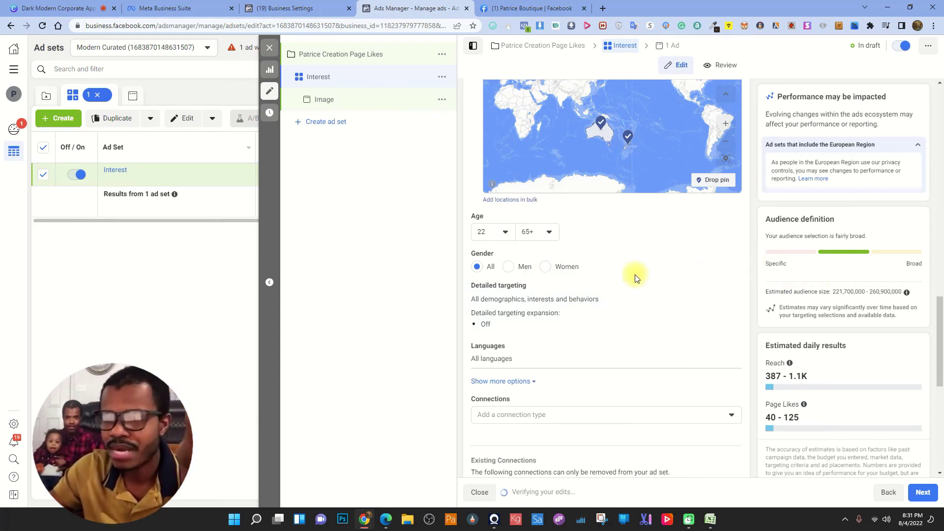
click(549, 271)
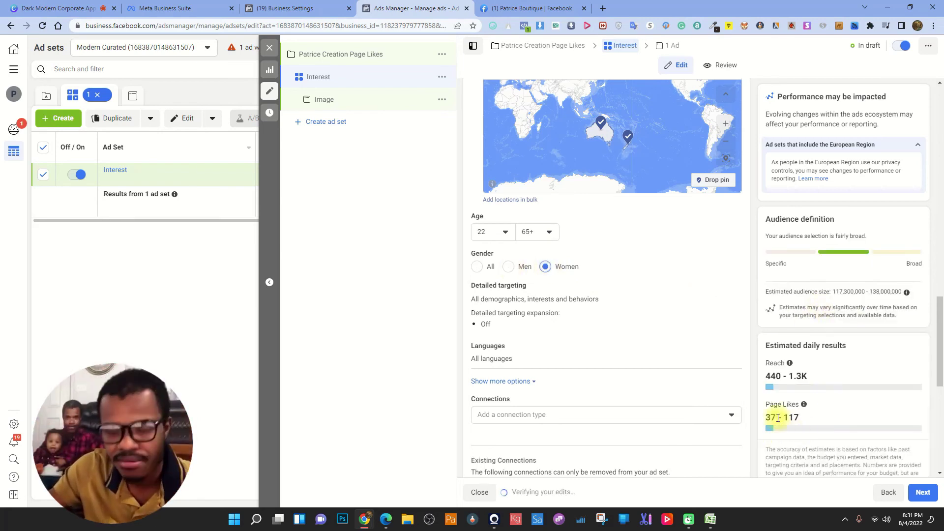
click(508, 268)
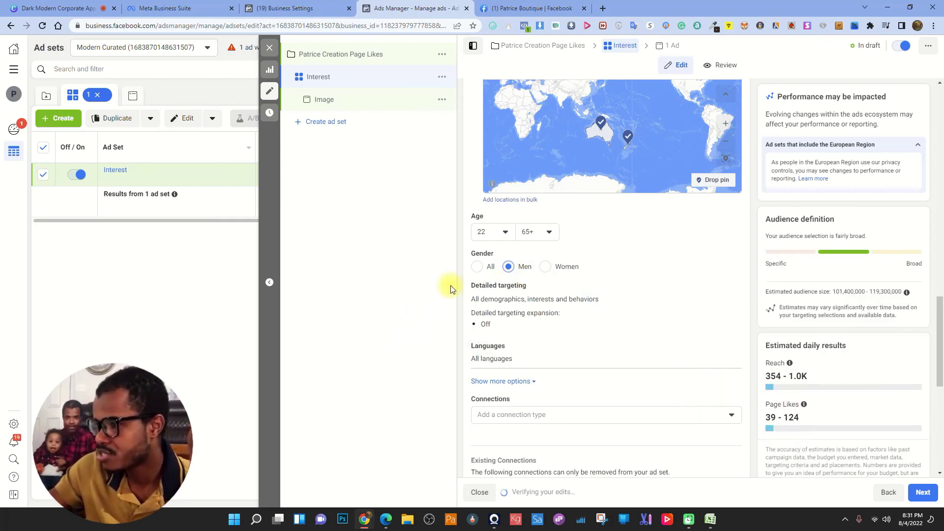
click(478, 267)
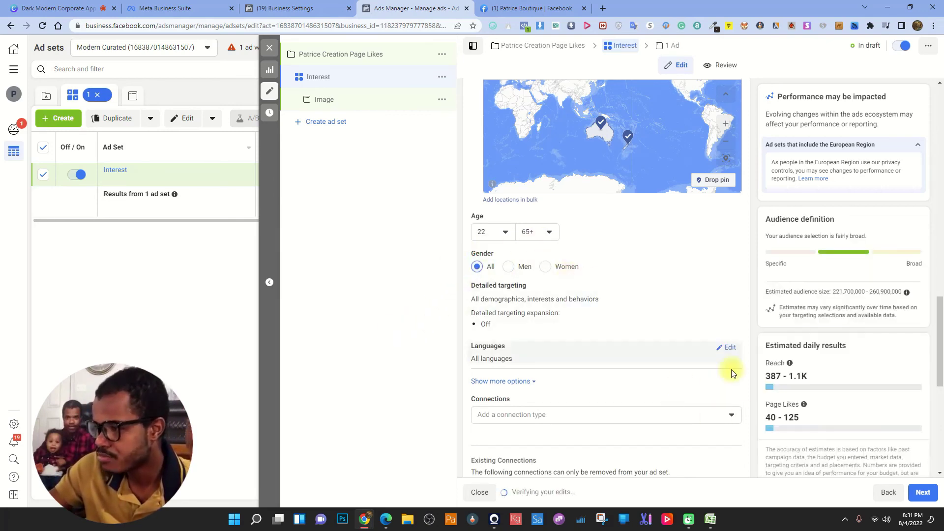
scroll(817, 379, down, 3)
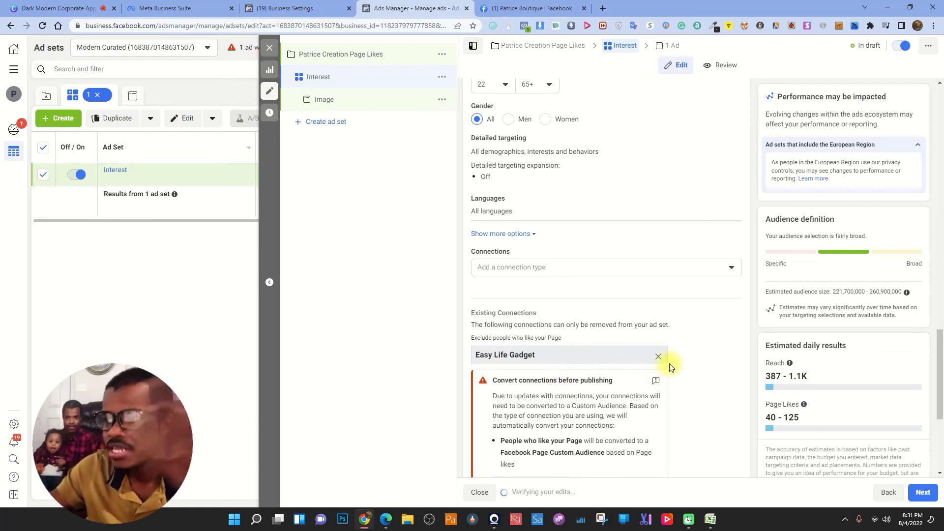
- Set Connections to people who currently like or follow your Page, then edit Detailed targeting
scroll(673, 354, down, 2)
click(536, 387)
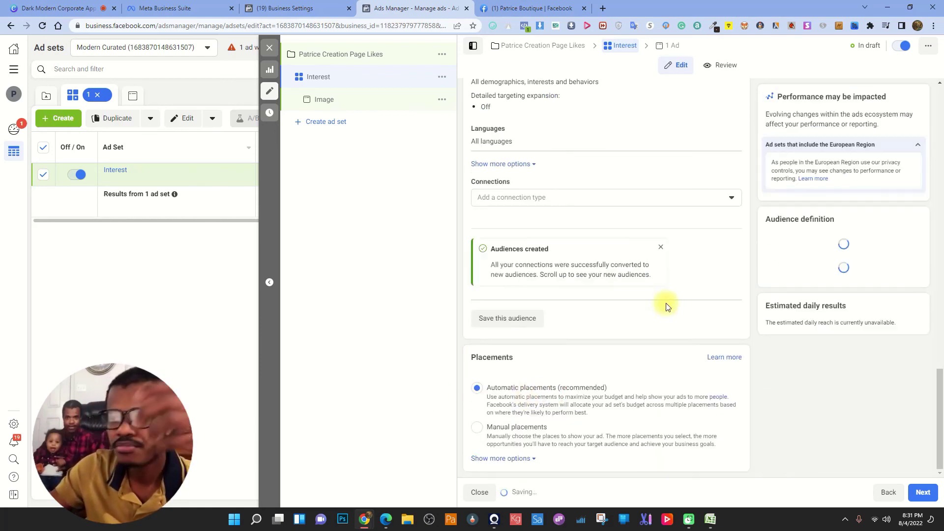
click(543, 201)
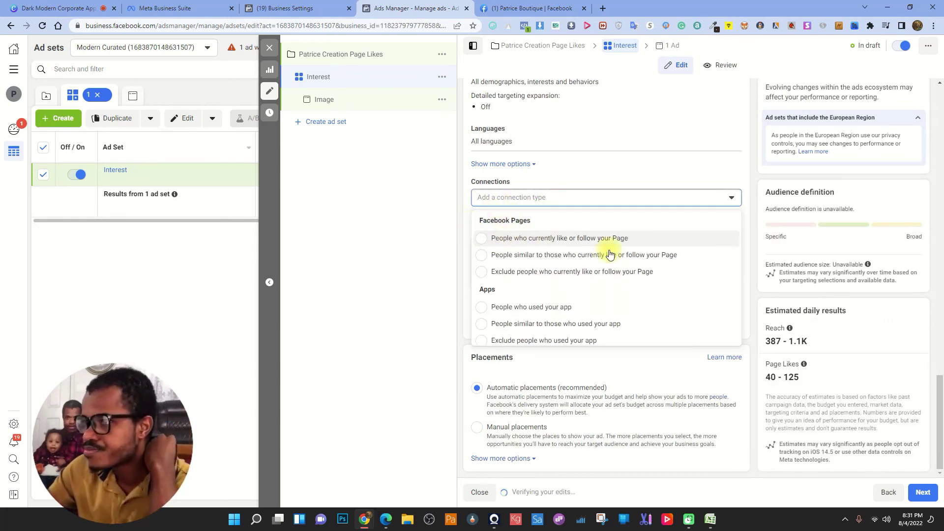
click(490, 271)
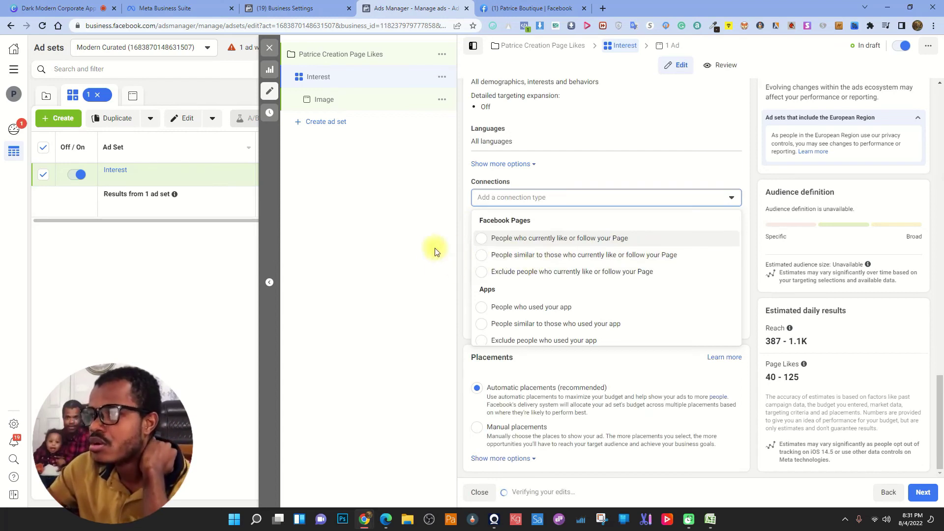
scroll(461, 253, up, 2)
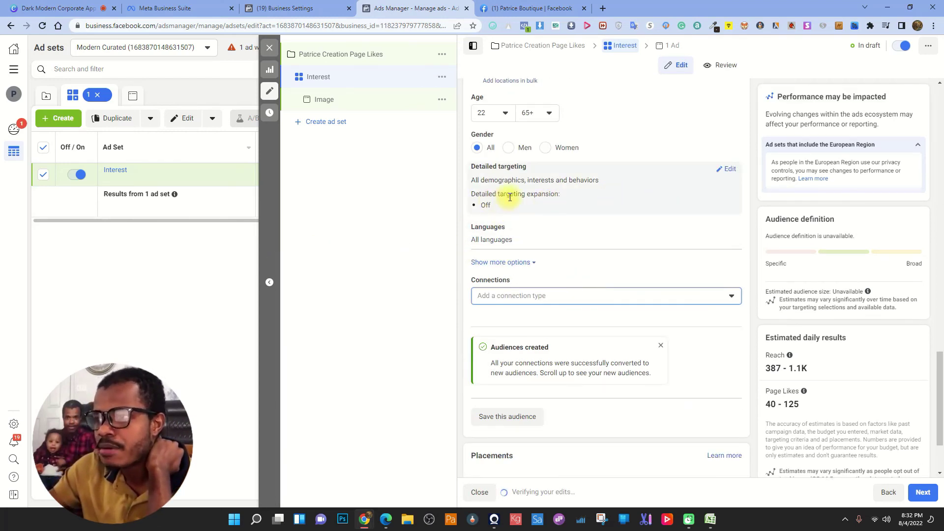
click(728, 170)
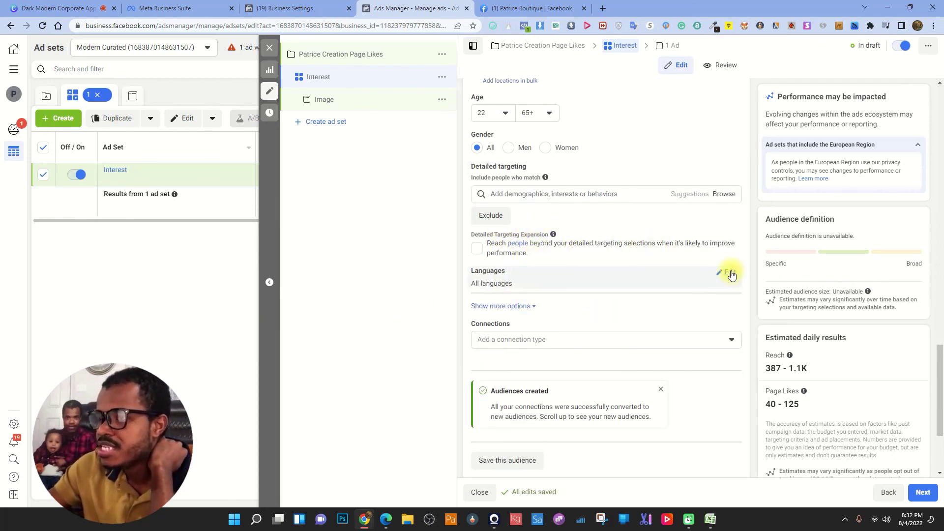
- Choose English (All) as the language and confirm Placements stay Automatic
click(730, 274)
text(English)
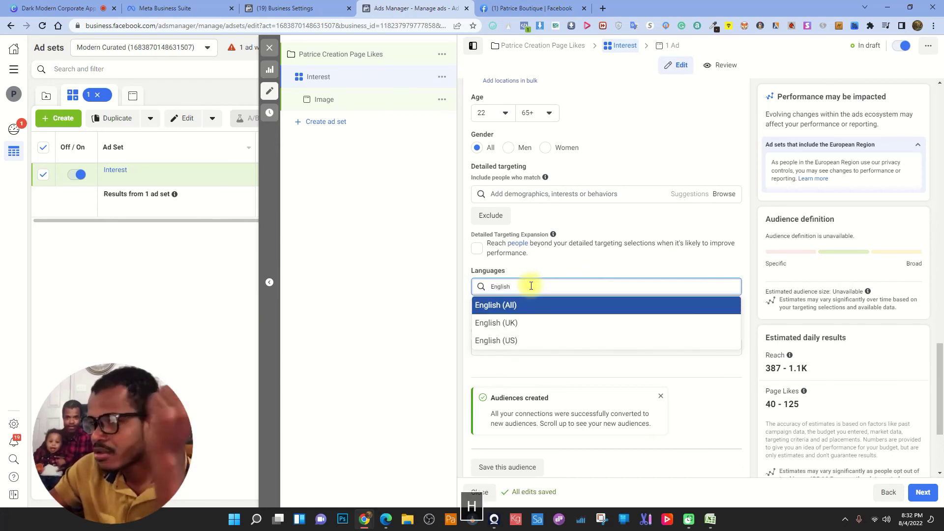
click(491, 304)
click(469, 289)
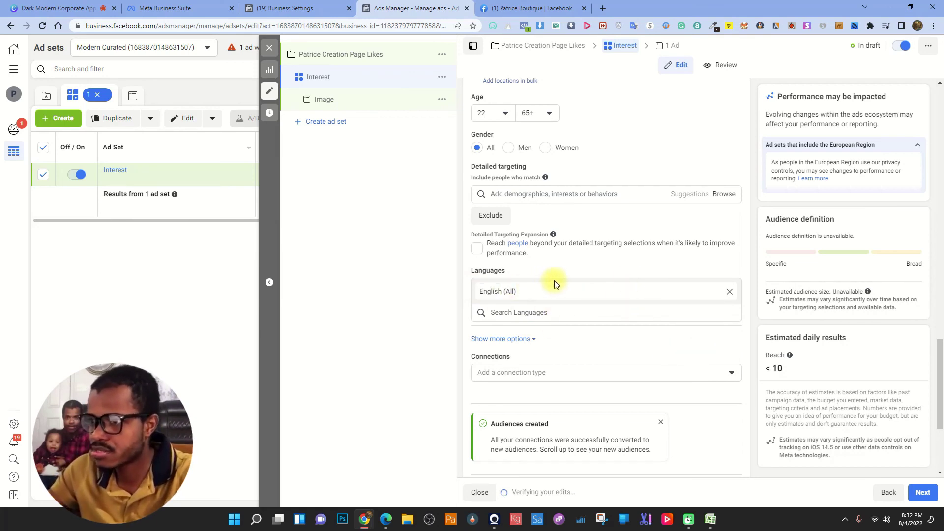
scroll(814, 322, down, 3)
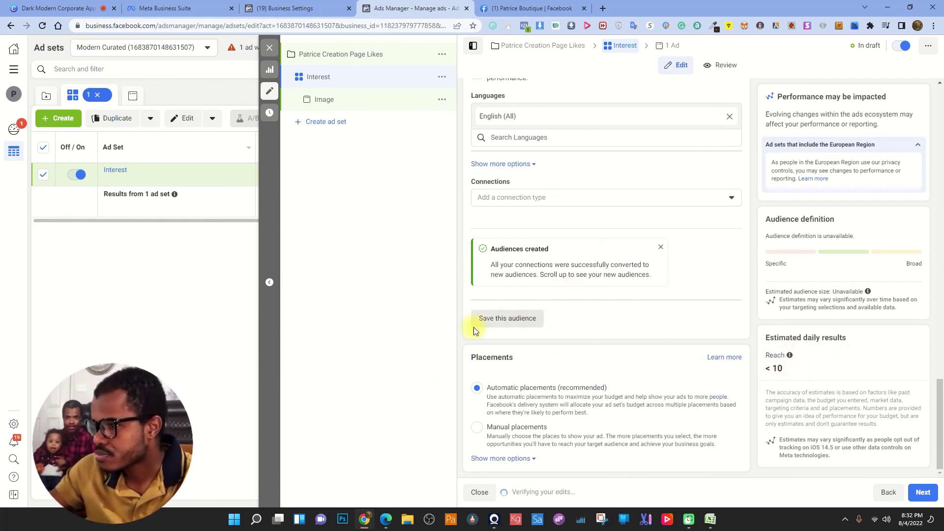
drag(475, 358, 627, 362)
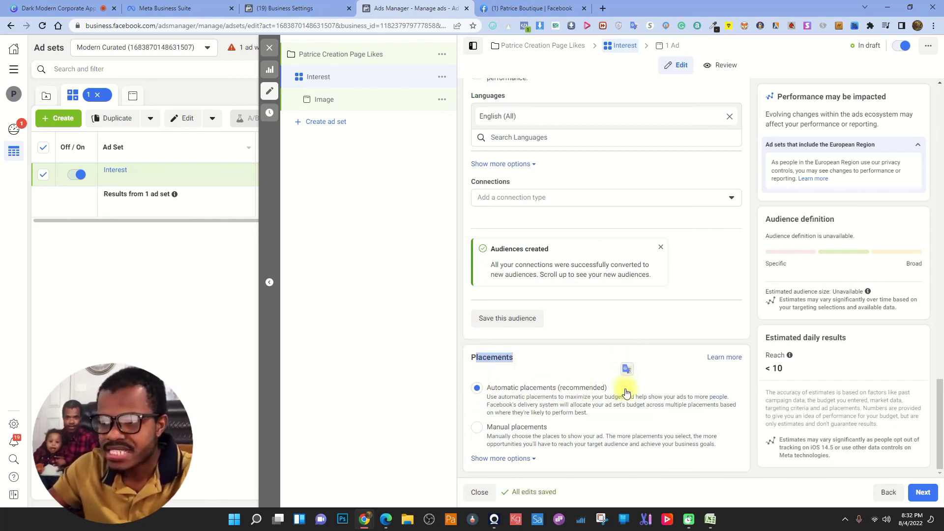
- Continue to the ad and choose Add Media > Add image under Ad creative
click(923, 492)
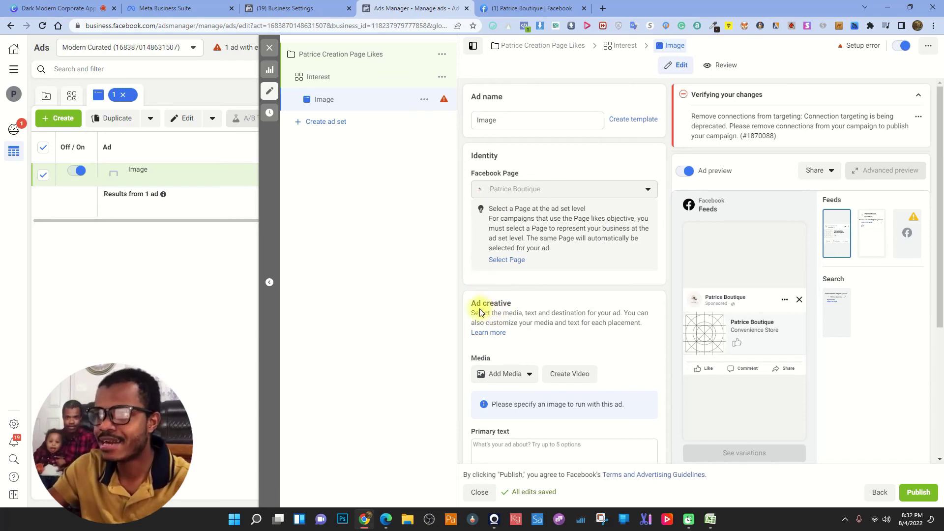
drag(473, 303, 581, 293)
scroll(536, 289, down, 3)
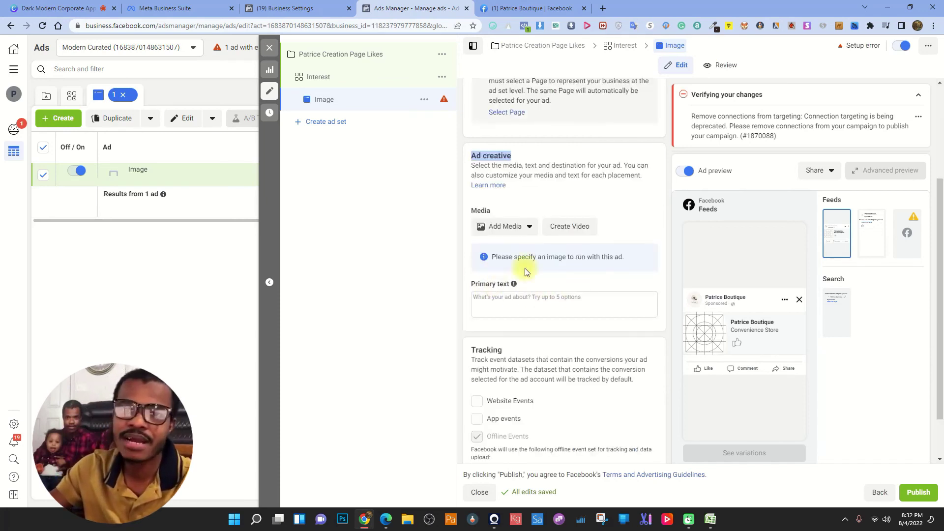
click(513, 228)
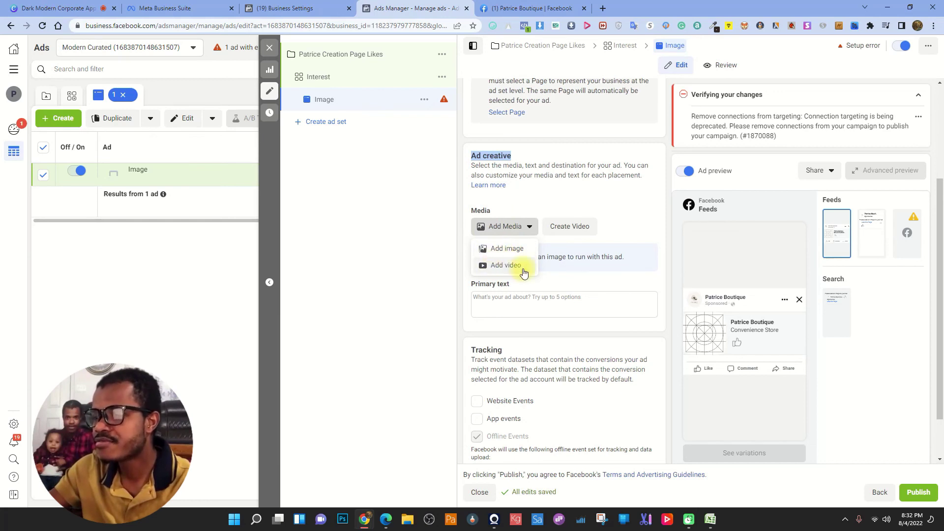
click(507, 249)
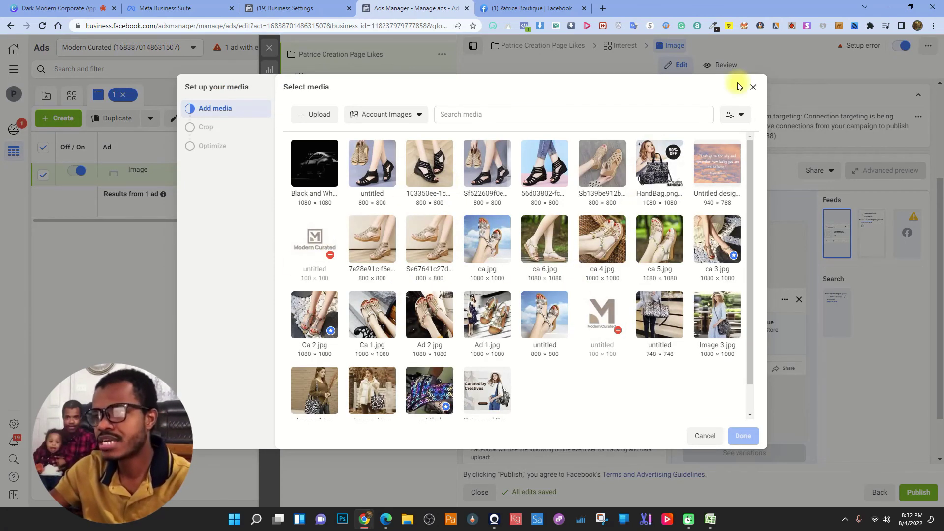
- Go to canva.com in a new browser tab
click(605, 8)
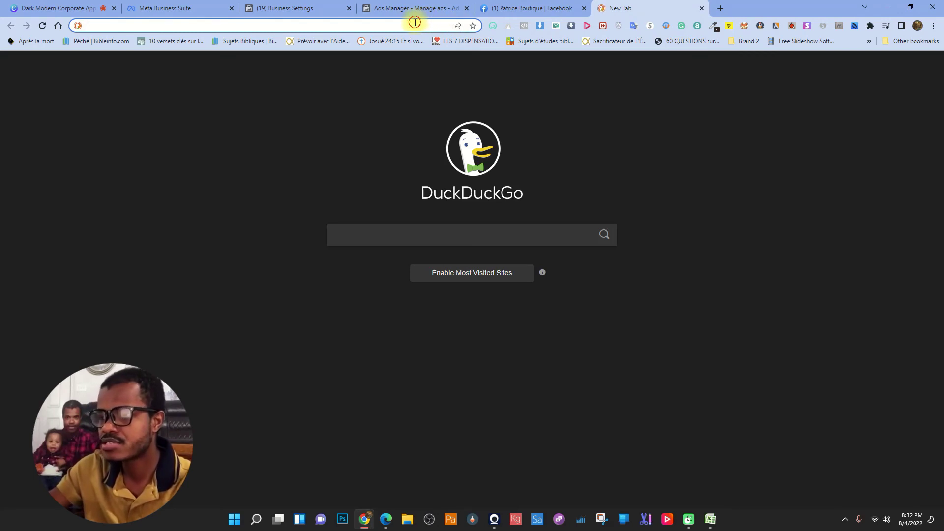
text(canv)
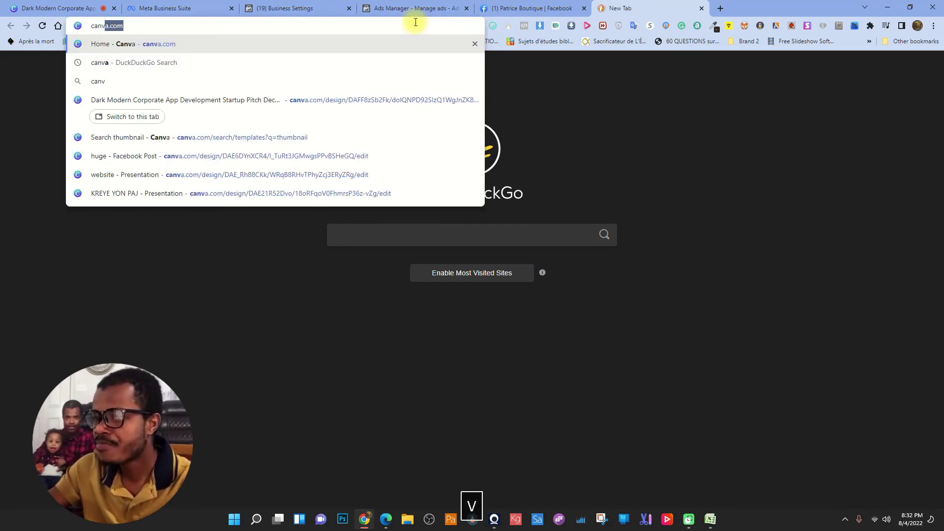
key(Return)
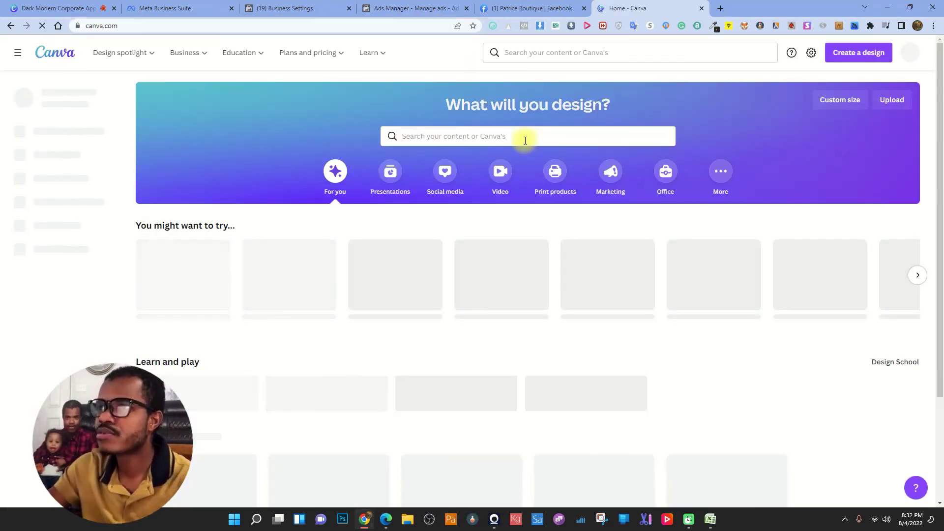
- Search Canva templates for 'inpirational' and scroll through the quote results
click(527, 140)
text(is)
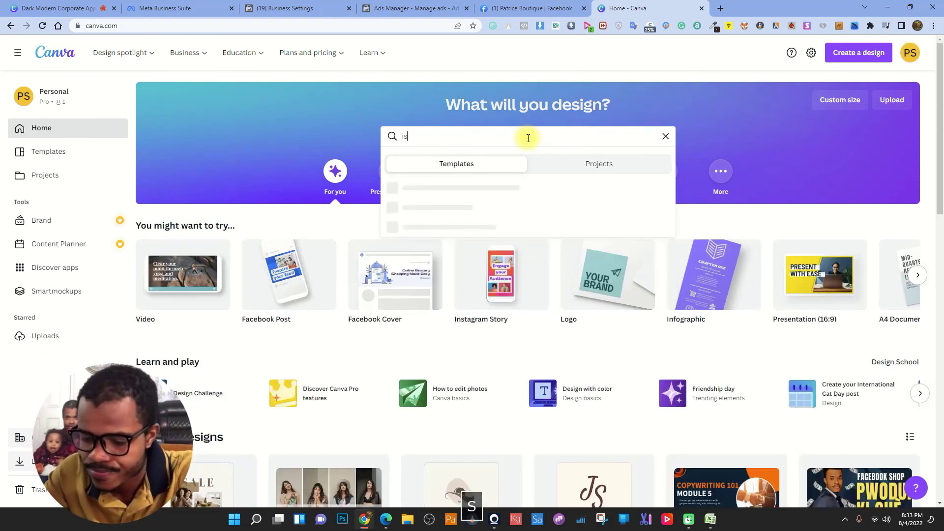
key(BackSpace)
key(BackSpace)
text(in)
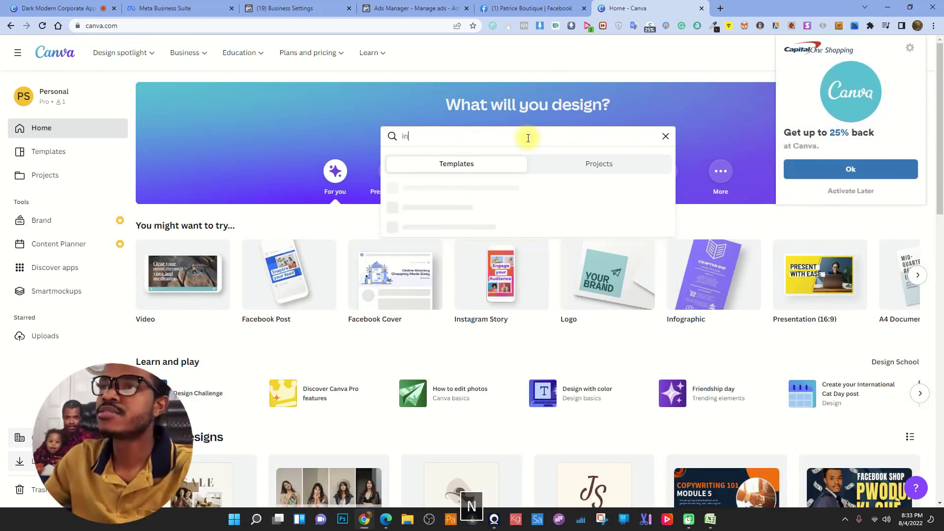
text(pis)
key(BackSpace)
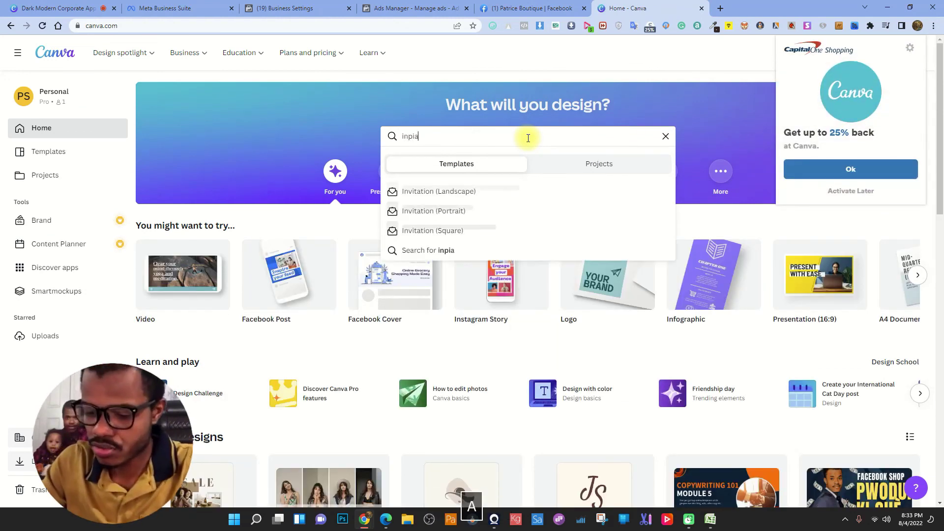
text(s)
key(BackSpace)
text(ratio)
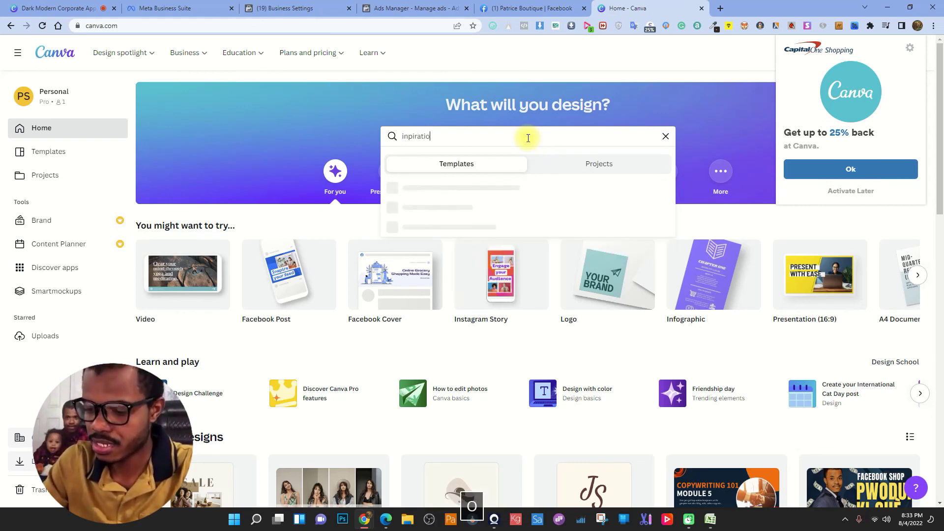
text(nal)
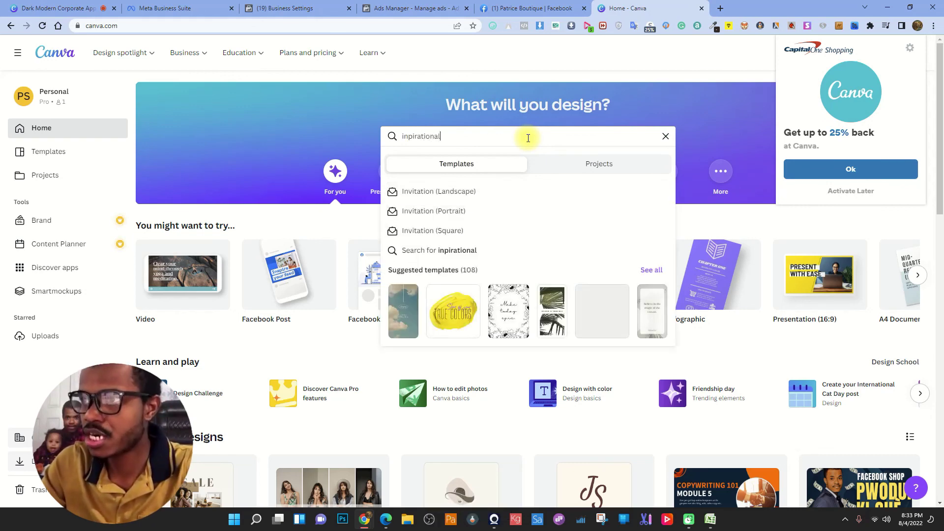
key(Return)
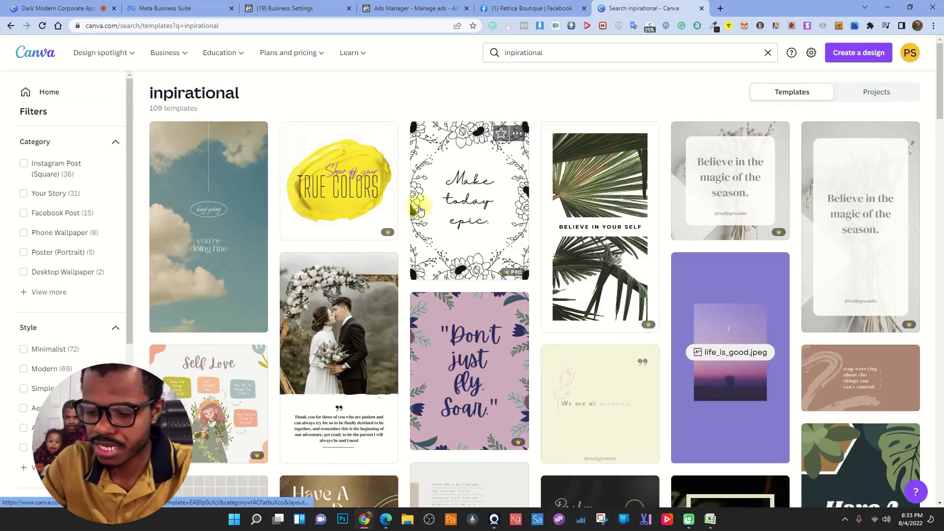
scroll(395, 295, down, 3)
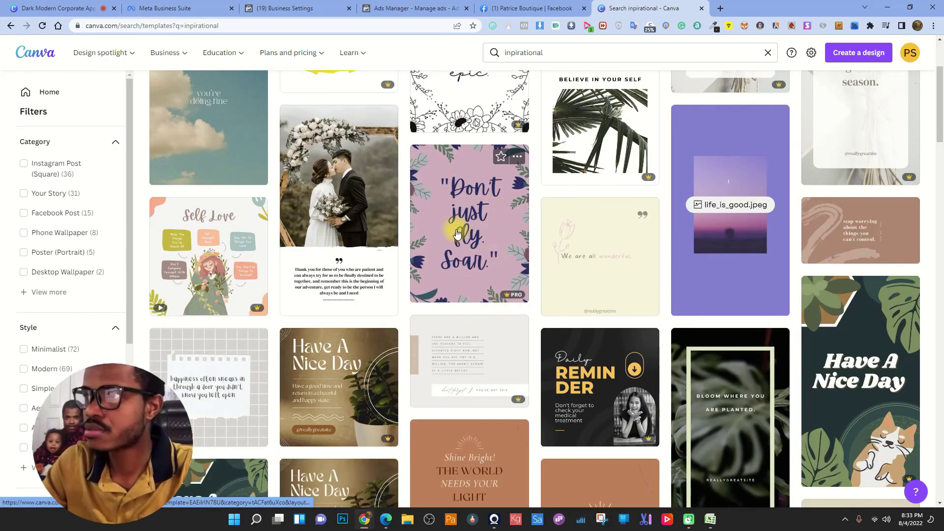
scroll(421, 286, down, 3)
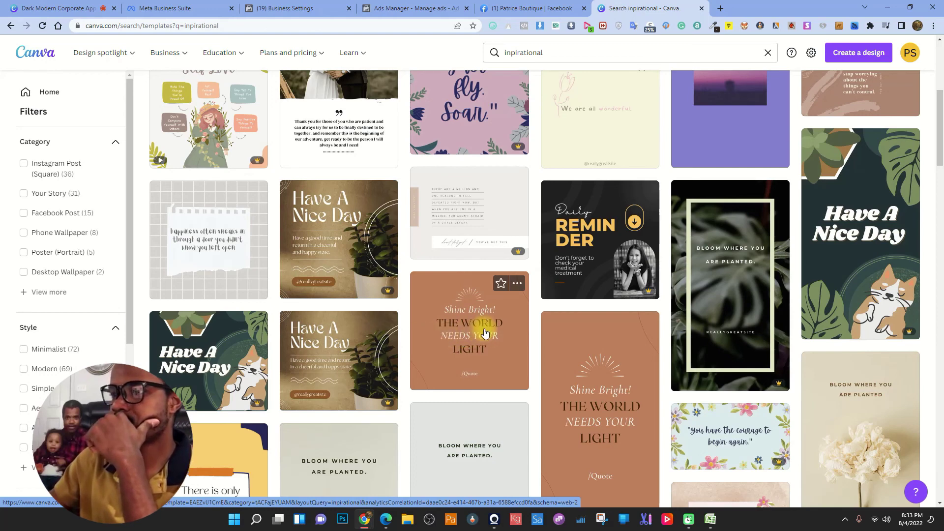
- Open the brown Shine Bright! quote template in the editor
click(485, 334)
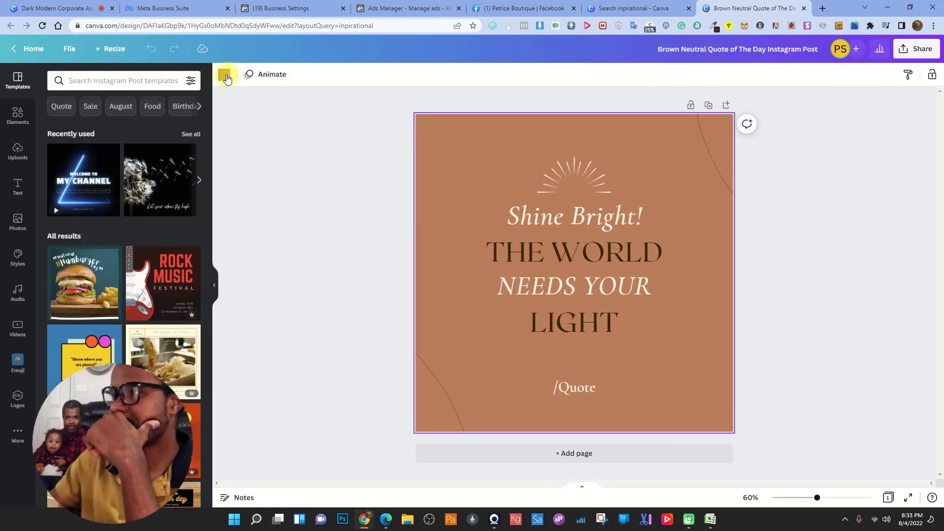
click(639, 6)
click(733, 8)
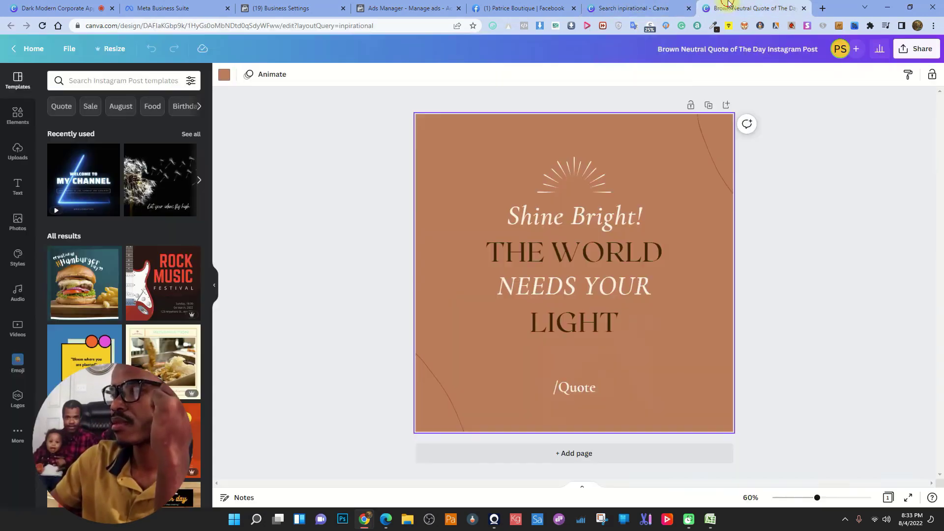
- Try a cream background and brown quote lines, then undo to restore the original colours
click(565, 212)
click(373, 75)
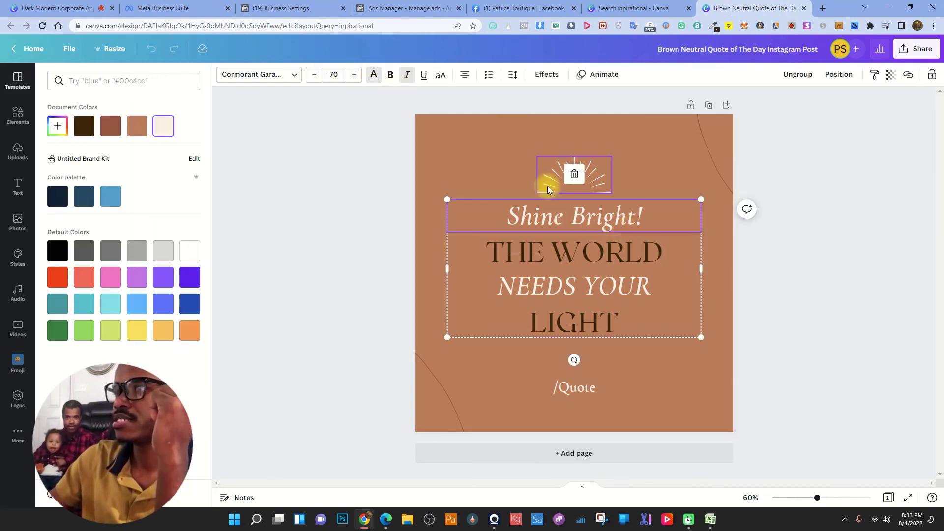
click(650, 143)
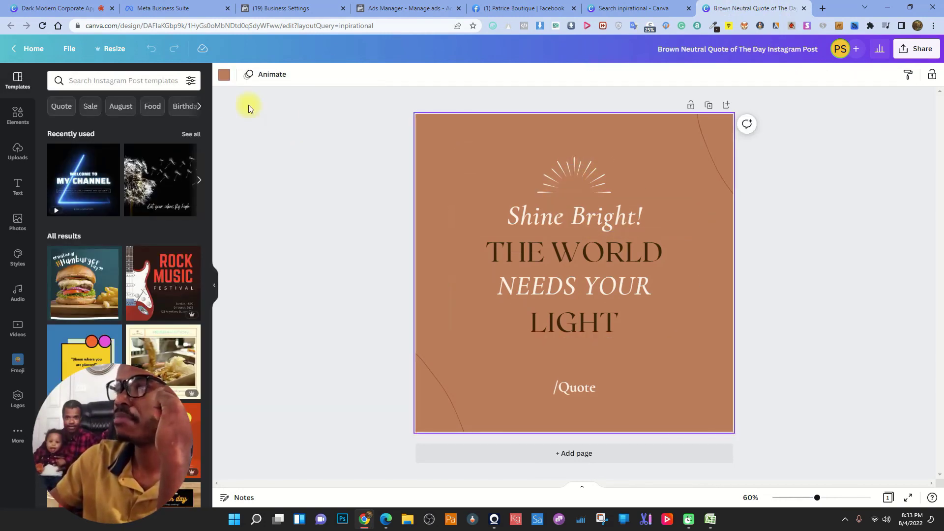
click(223, 73)
click(163, 125)
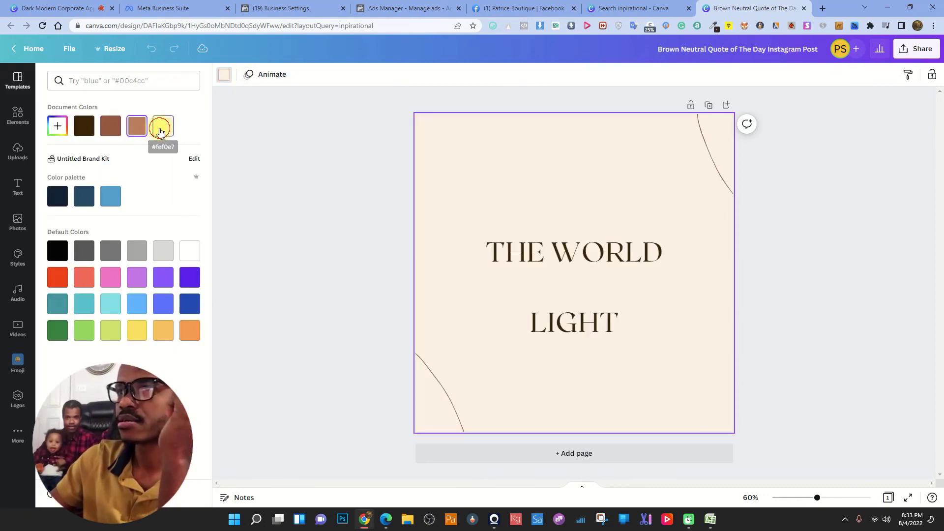
click(556, 215)
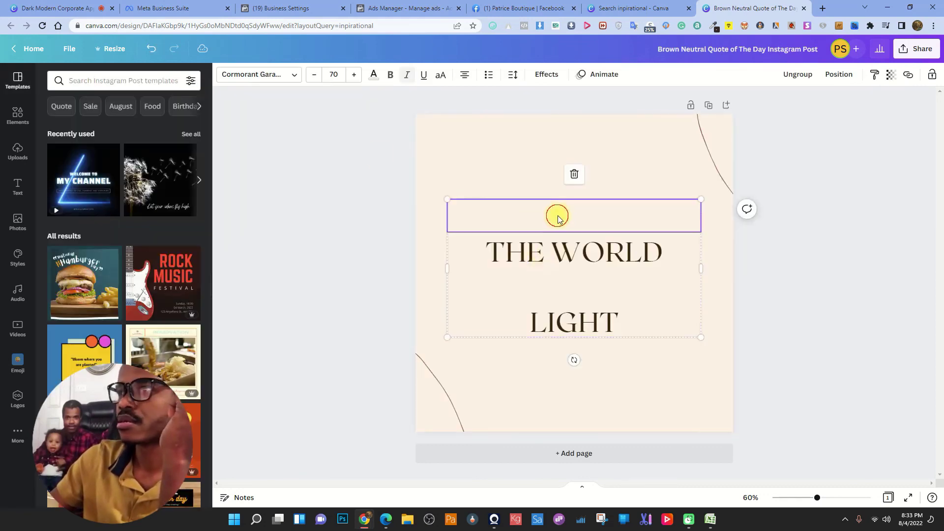
click(373, 74)
click(111, 125)
click(573, 285)
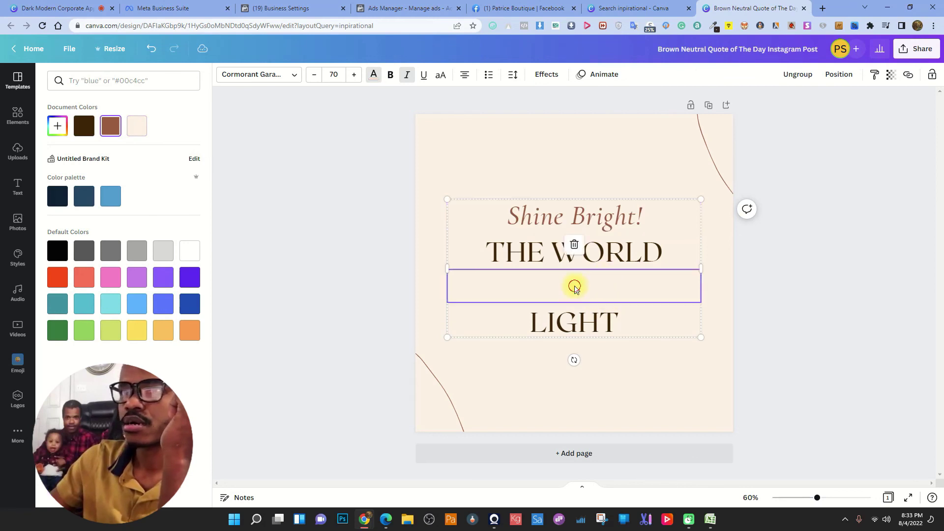
click(108, 131)
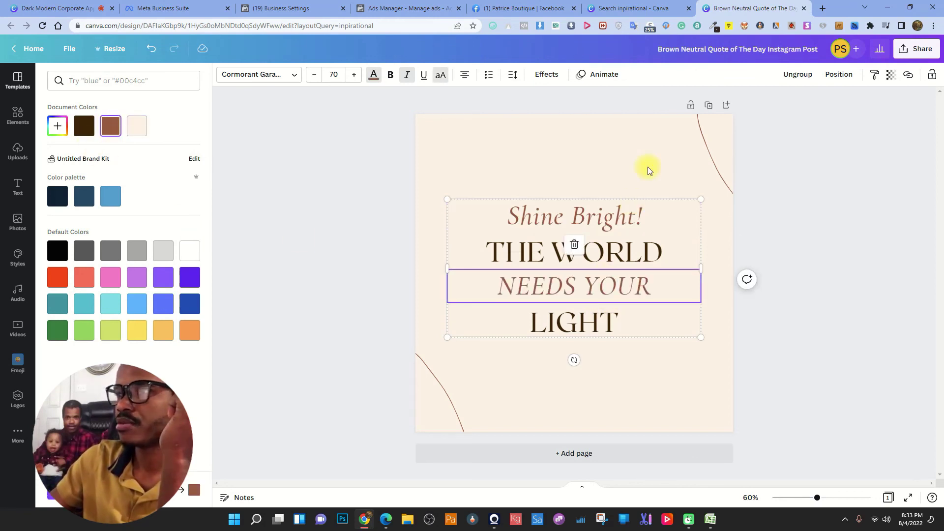
key(ctrl+z)
key(ctrl+z)
key(ctrl+z)
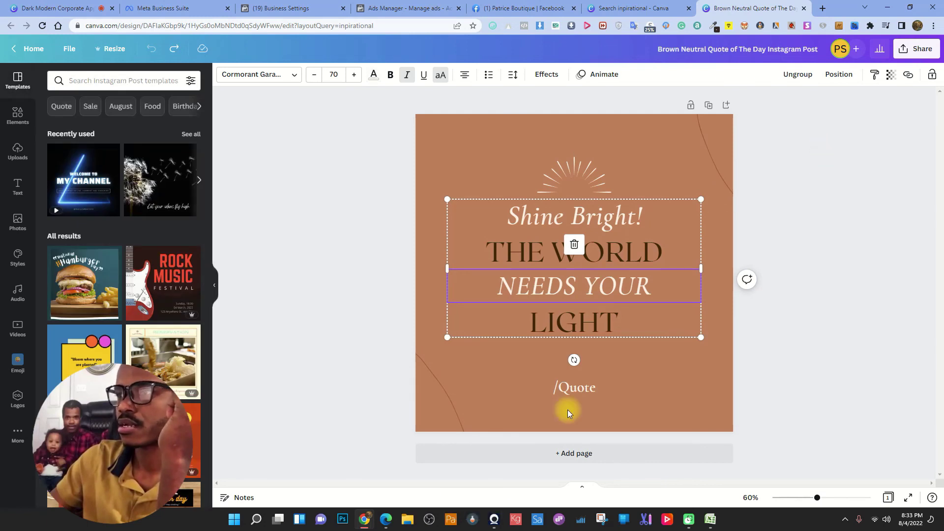
- Replace the /Quote placeholder with the boutique's social handle and delete the stray letter
double_click(579, 387)
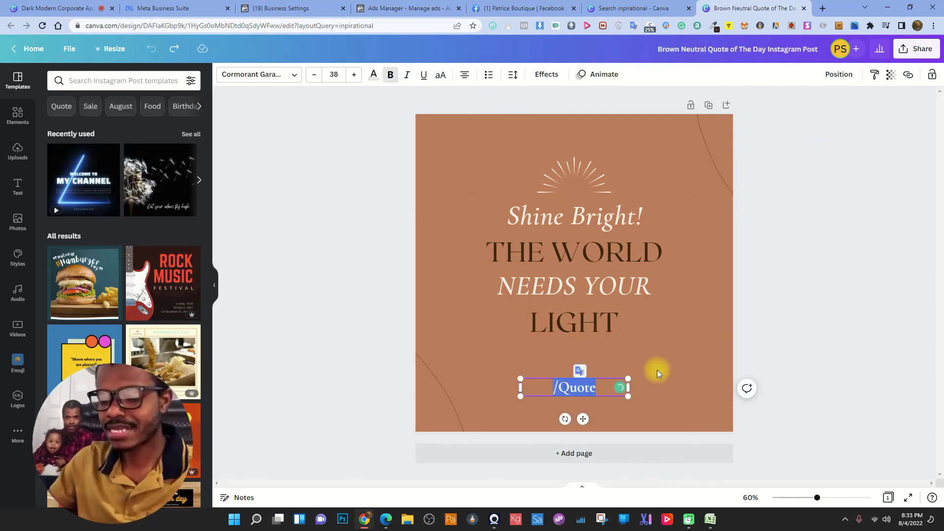
text(Patrice)
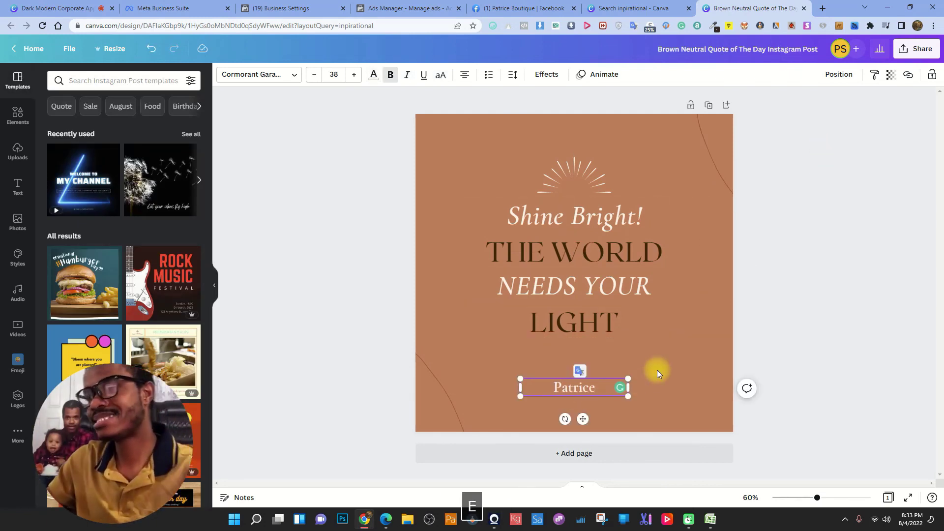
key(BackSpace)
key(BackSpace)
key(BackSpace)
key(BackSpace)
key(BackSpace)
key(BackSpace)
key(BackSpace)
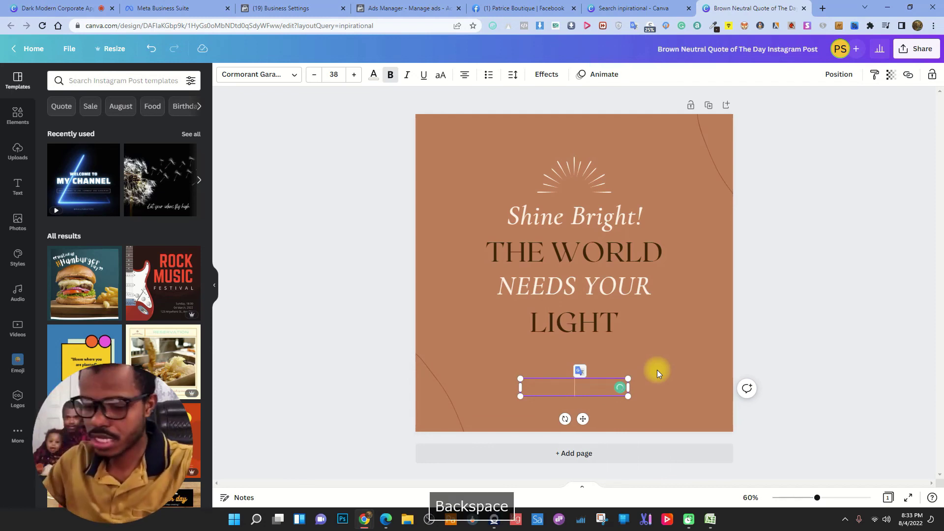
text(@patri)
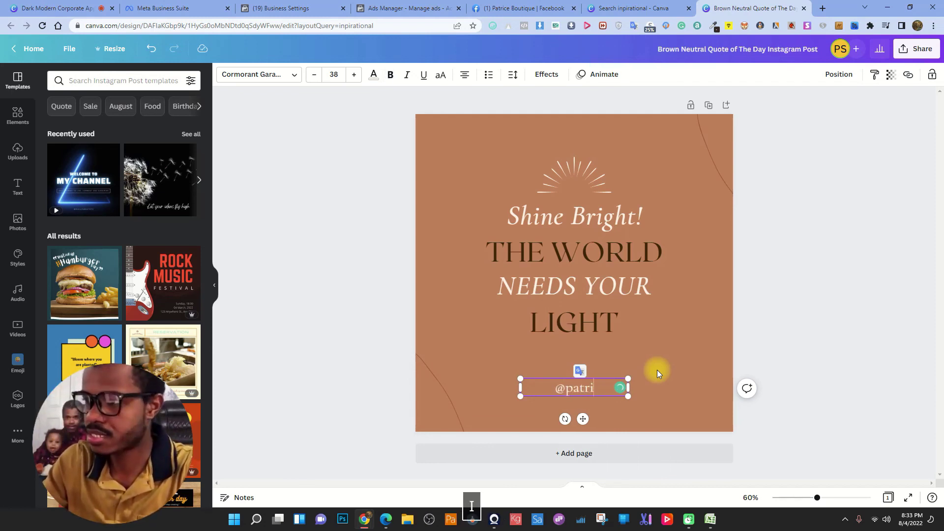
text(ceboui)
text(tique)
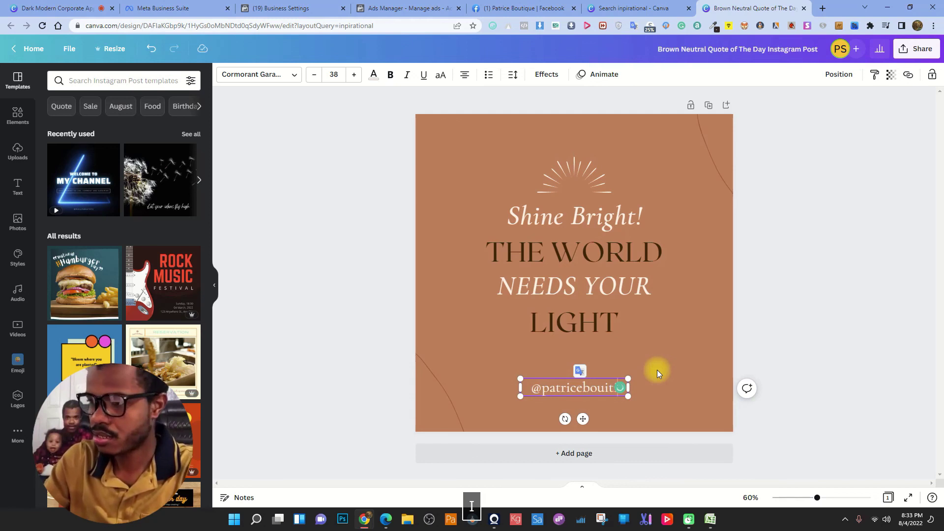
click(629, 322)
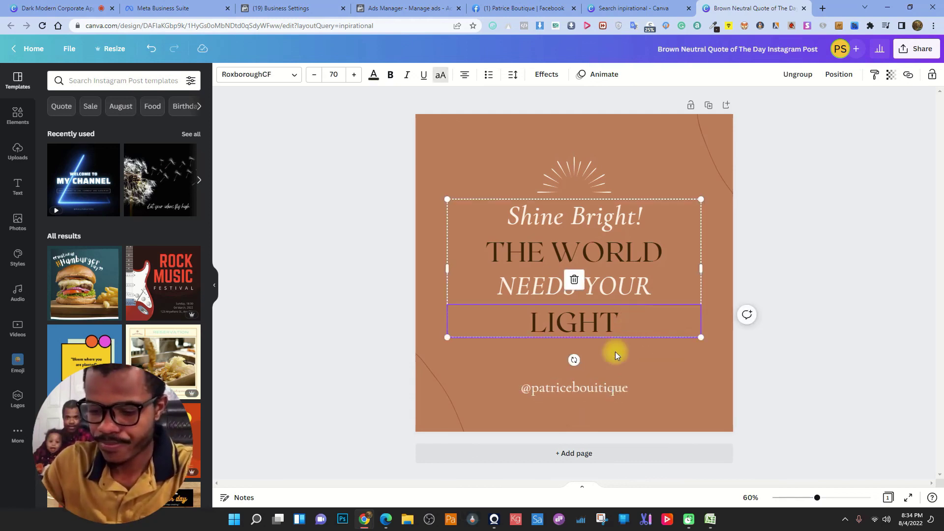
click(597, 385)
click(595, 386)
key(Delete)
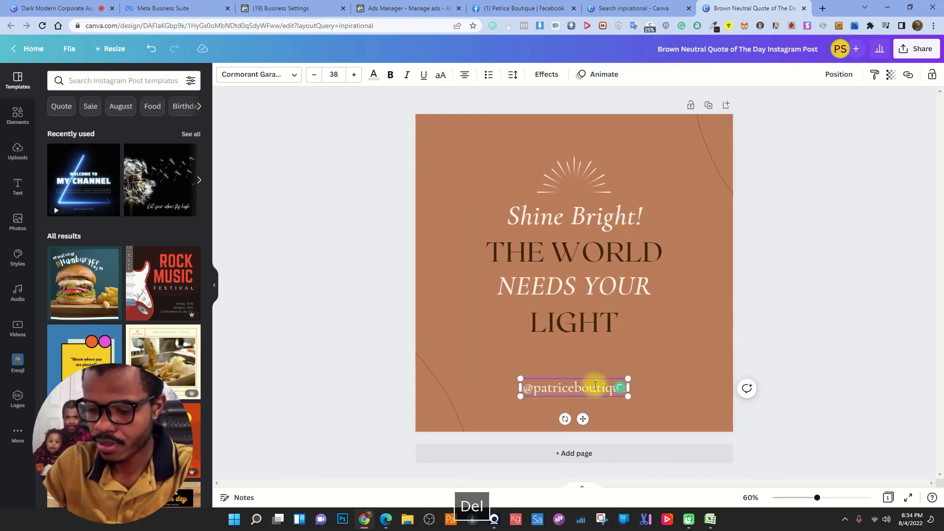
click(799, 291)
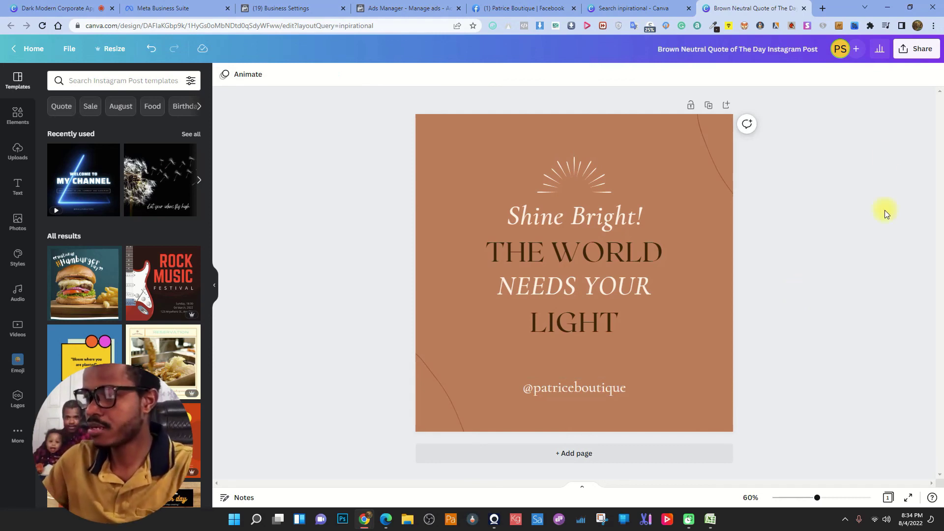
- Download the design as a PNG to Downloads and return to the Ads Manager tab
click(918, 49)
click(824, 286)
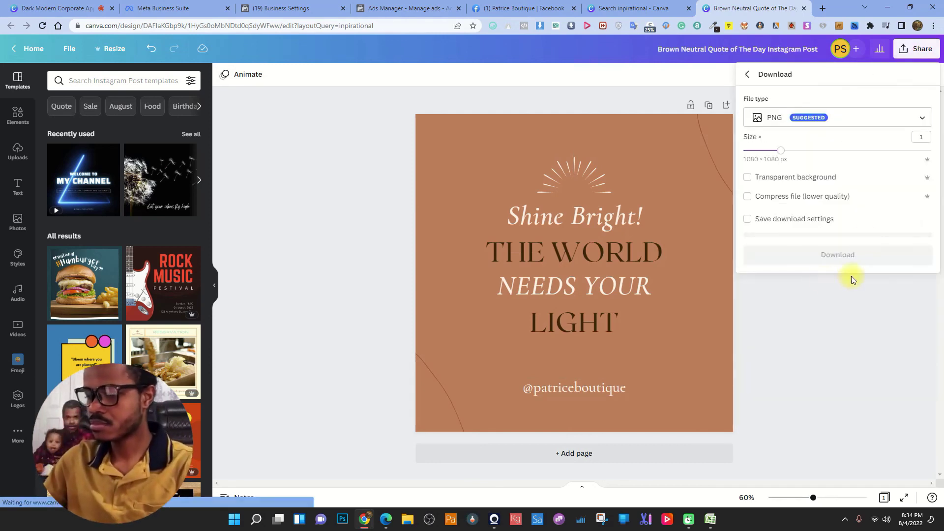
click(844, 251)
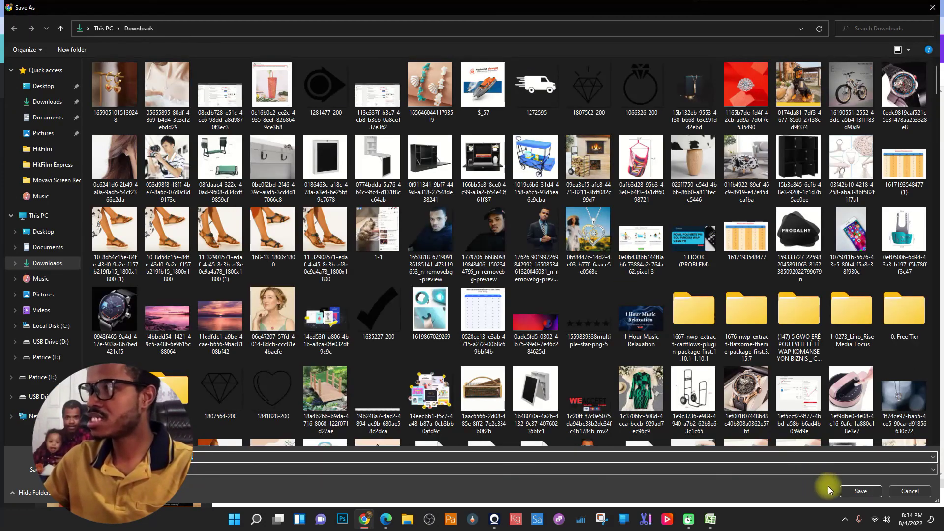
click(859, 491)
click(417, 4)
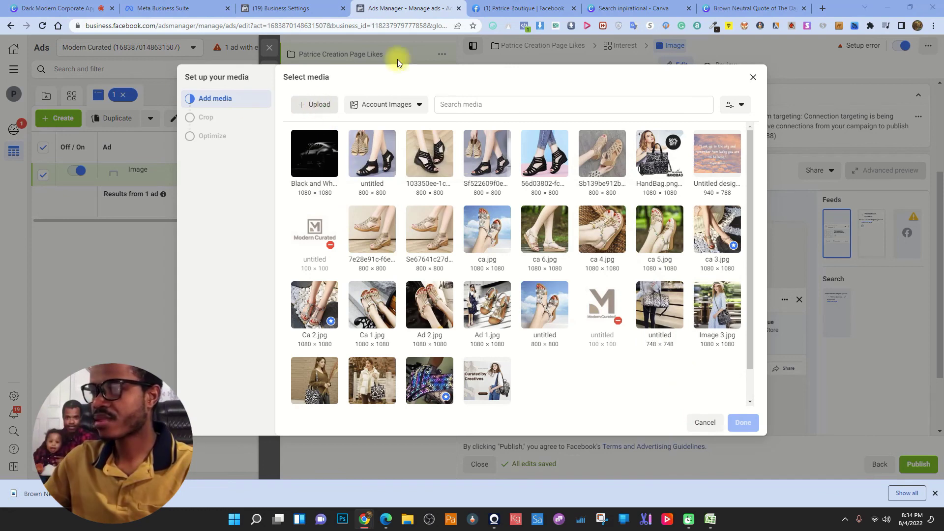
- Upload the downloaded Brown Neutral Quote PNG and apply it as the ad's image
click(315, 104)
double_click(118, 98)
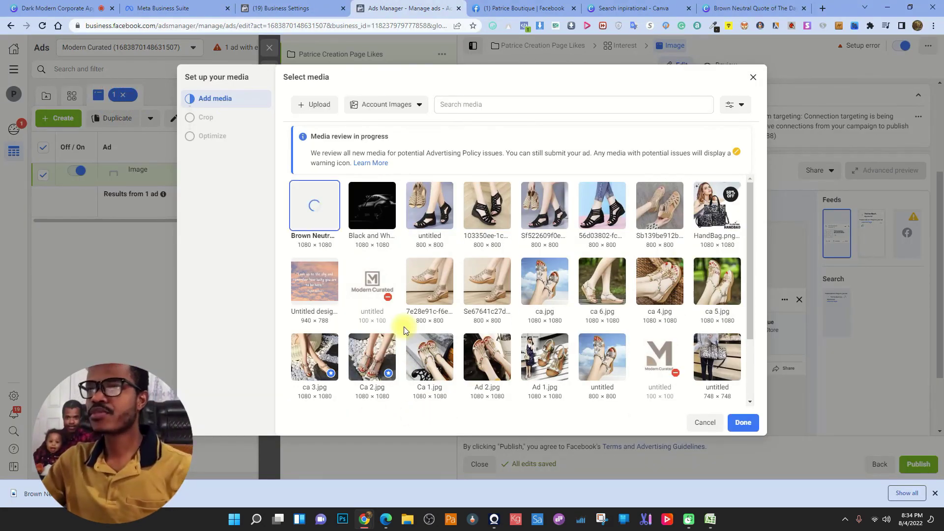
click(743, 423)
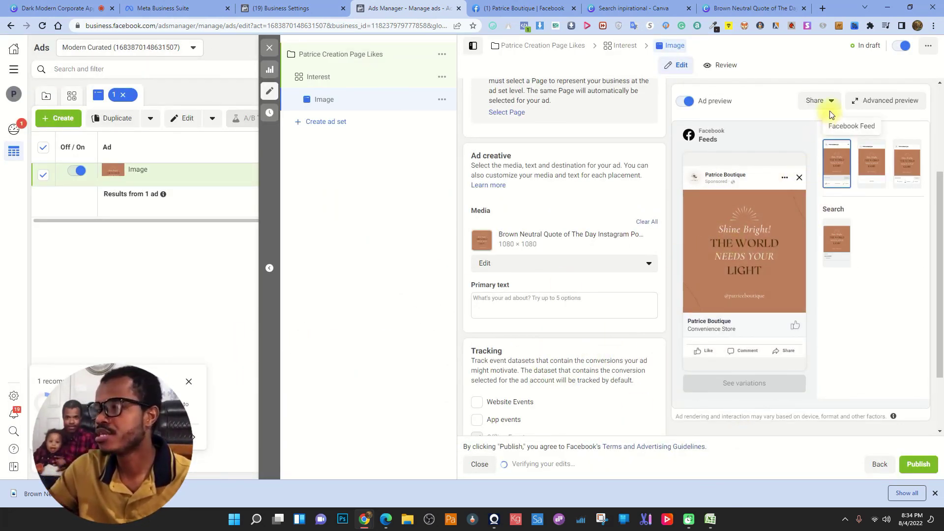
- Open Advanced preview to check the ad across Feeds, Marketplace and Video feeds
click(899, 98)
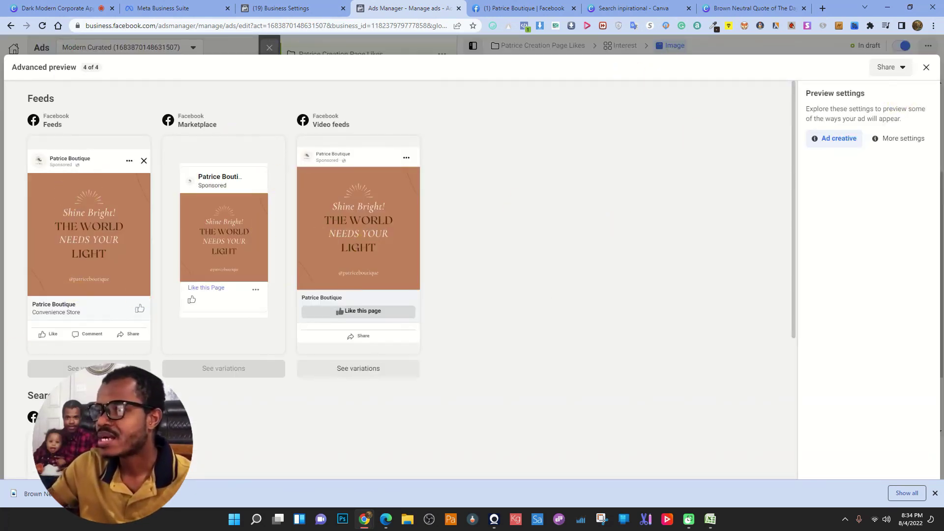
scroll(354, 340, down, 5)
scroll(355, 336, up, 5)
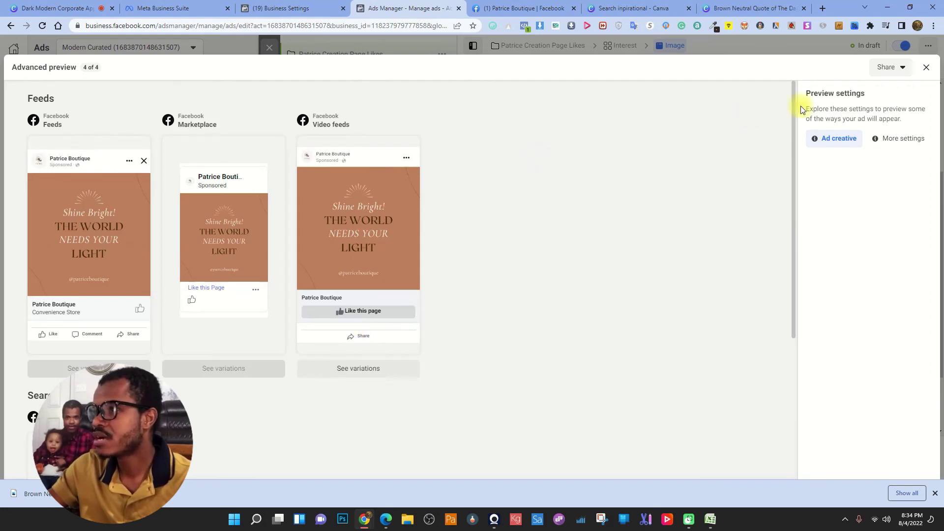
- Enter 'Like if you agree' as the primary text, followed by the OK-hand emoji
click(927, 67)
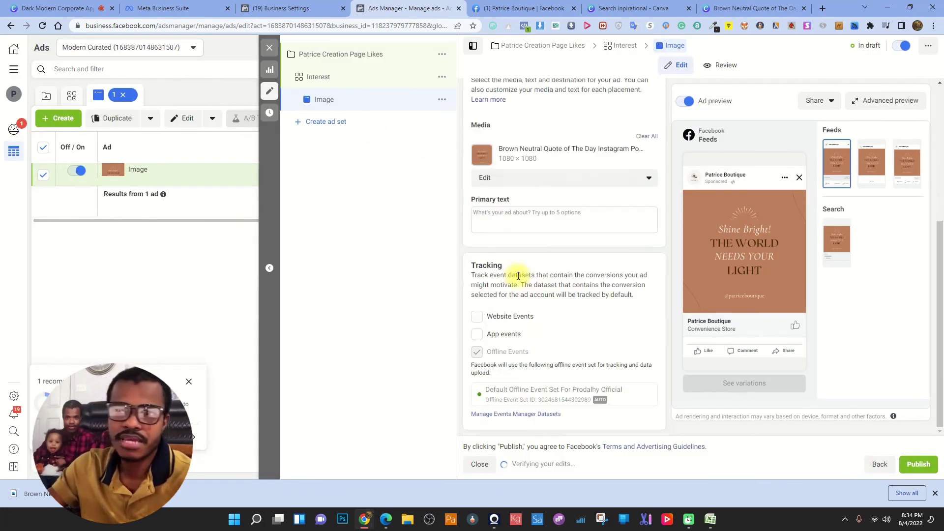
click(508, 213)
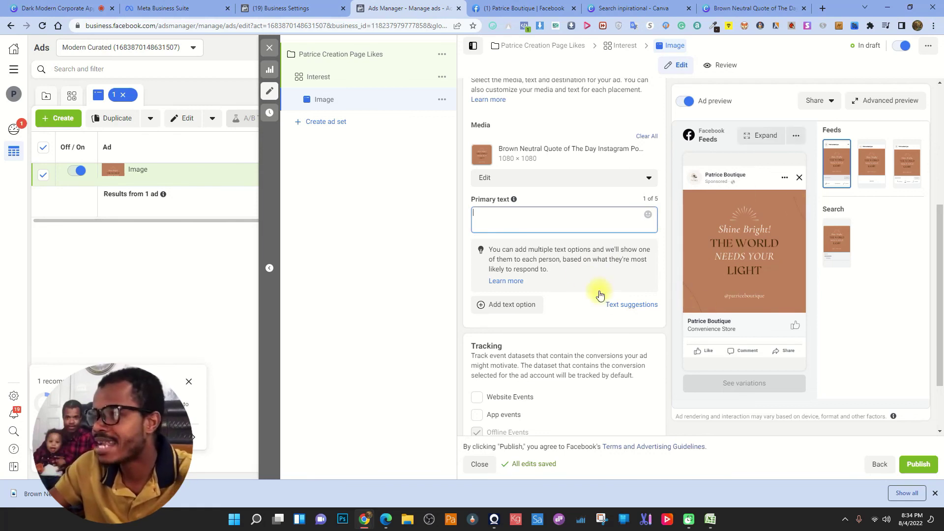
click(555, 221)
text(L)
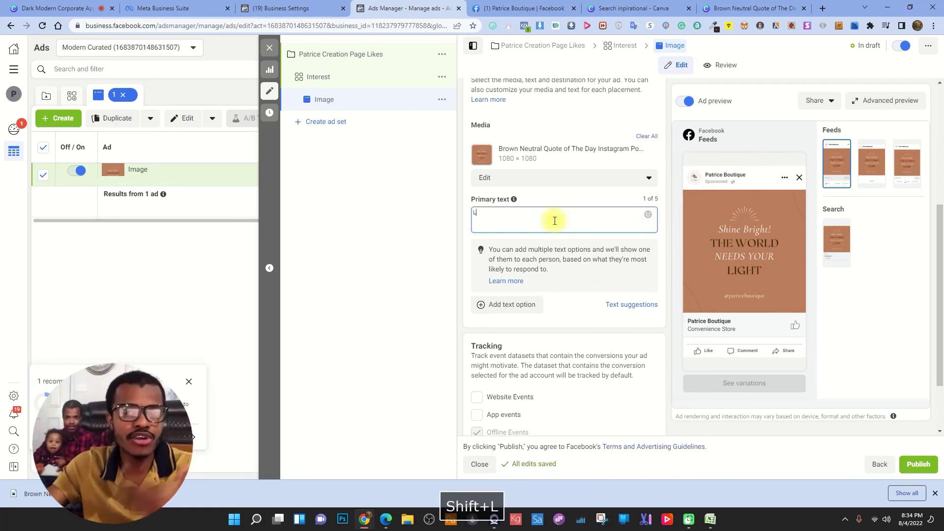
text(ike if you)
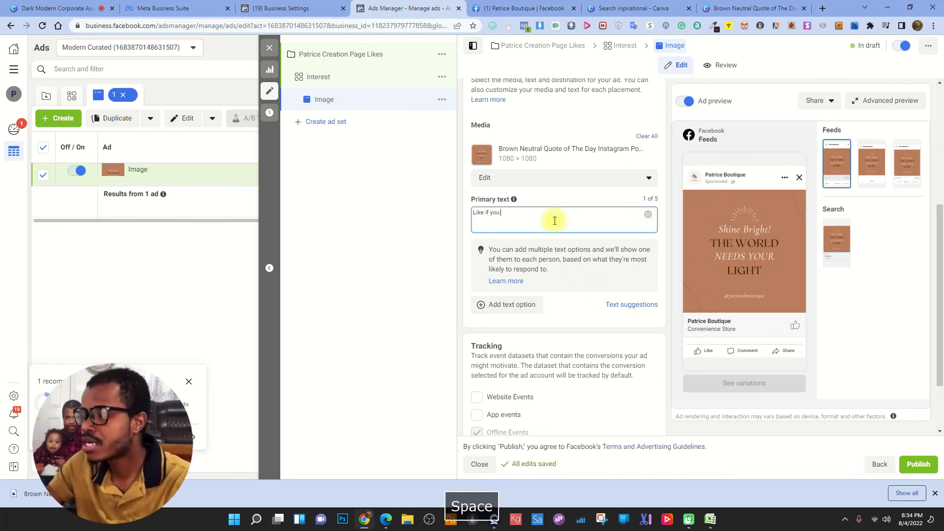
text( agree)
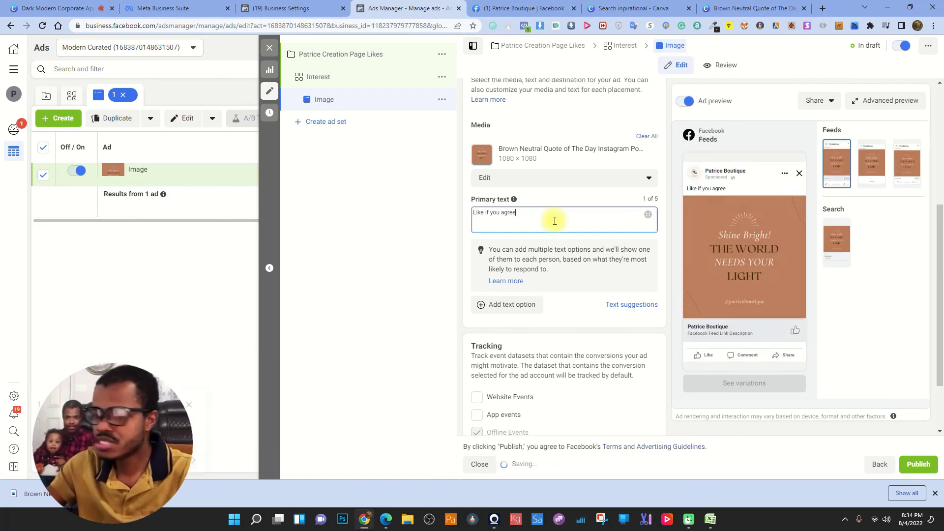
click(650, 215)
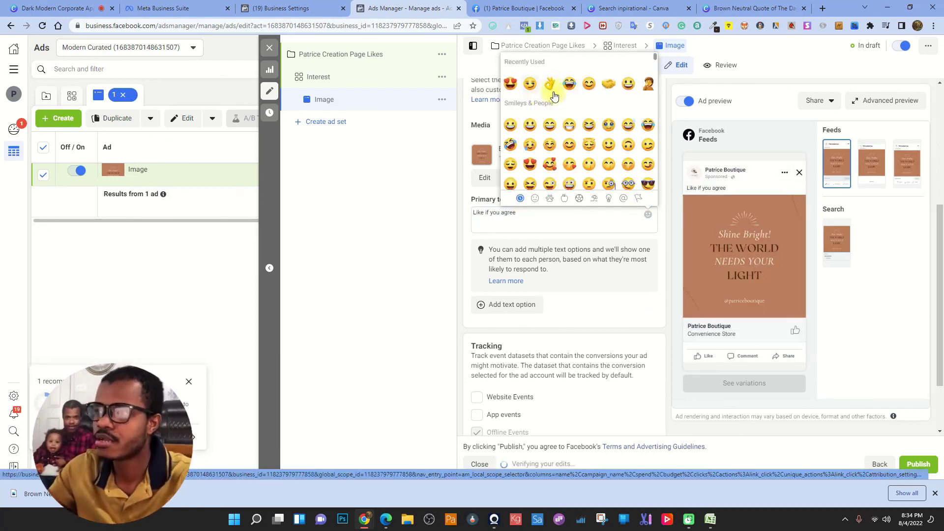
click(548, 85)
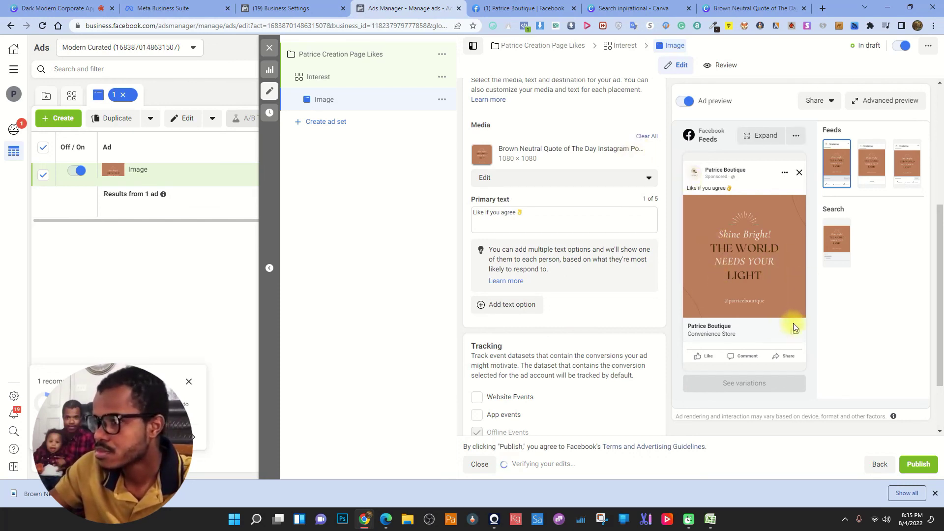
scroll(528, 344, down, 1)
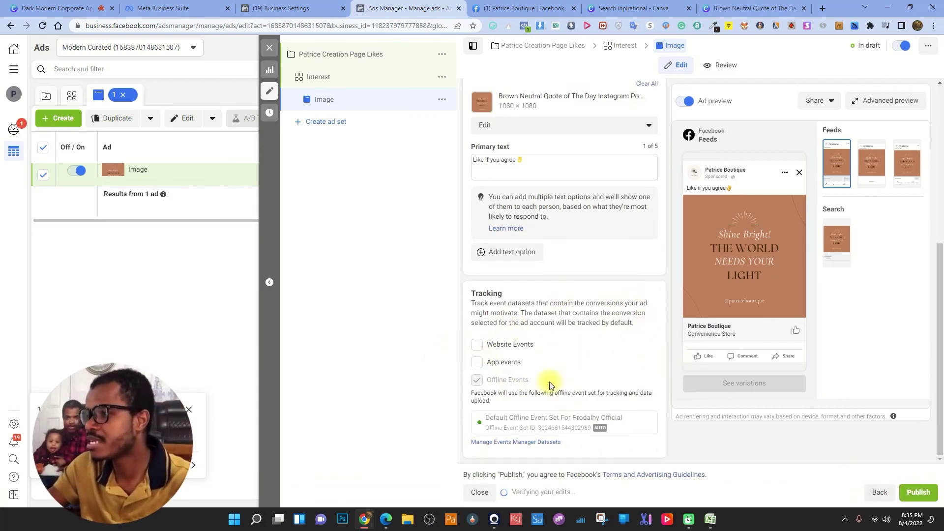
scroll(548, 379, up, 4)
scroll(604, 304, down, 2)
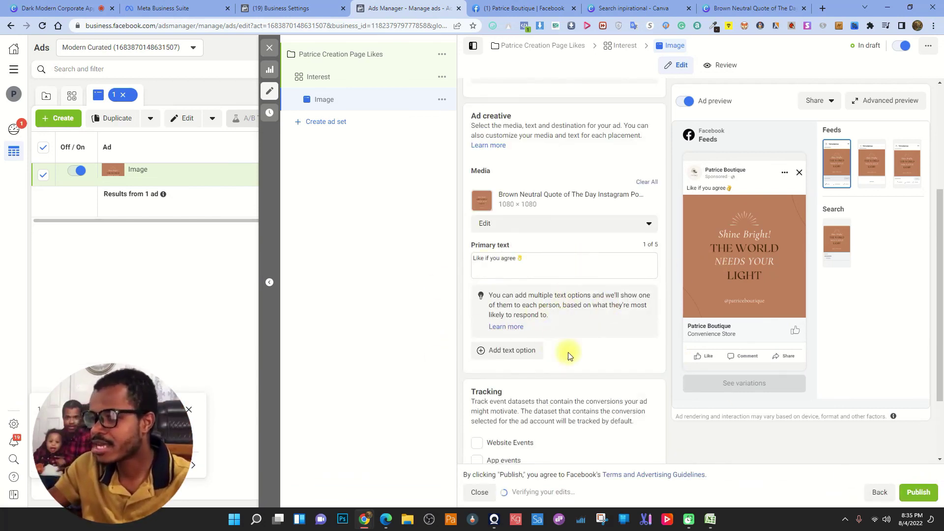
scroll(536, 359, down, 2)
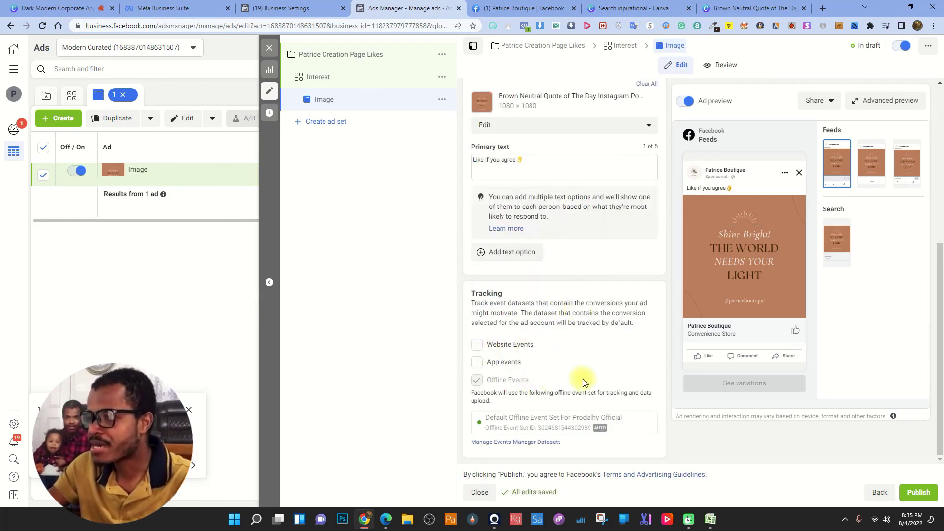